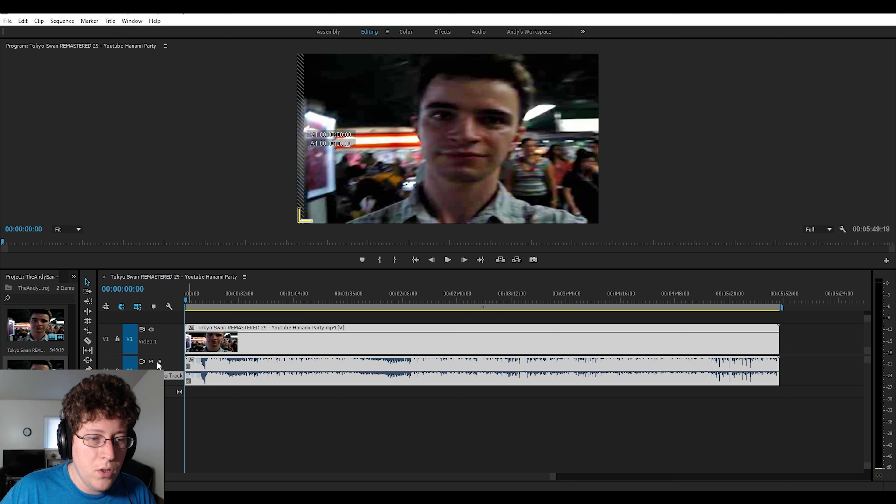
- Play the start of the sequence with the audio track muted, and continue playback with the track unmuted
left_click(151, 361)
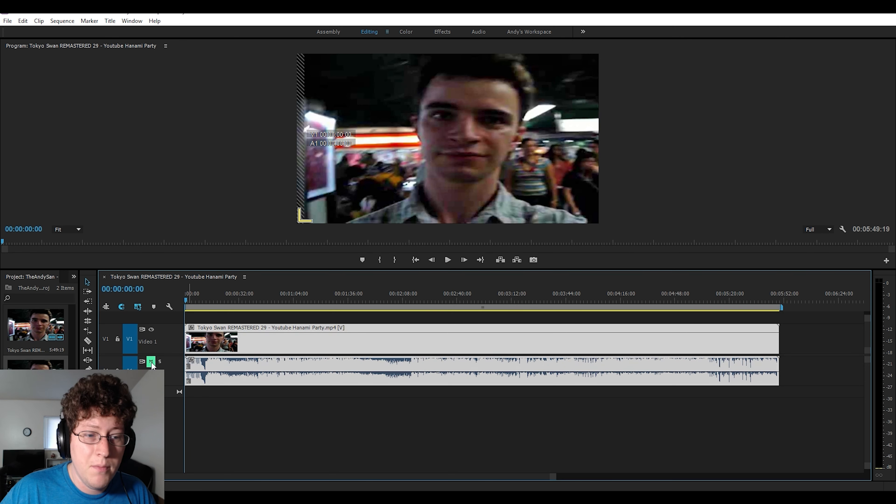
left_click(448, 260)
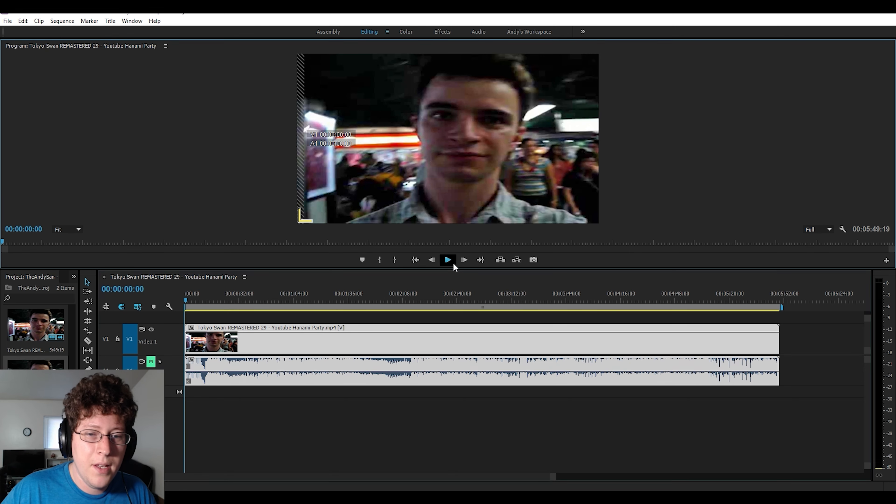
key("space")
left_click(152, 361)
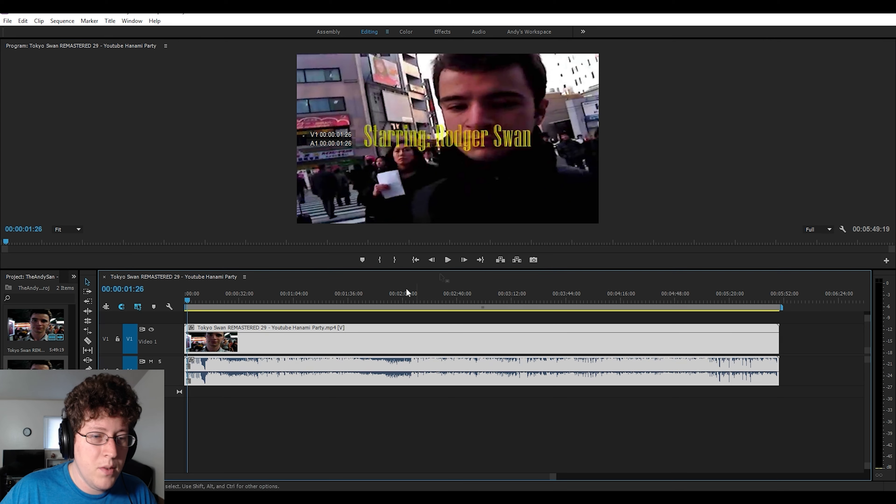
left_click(448, 259)
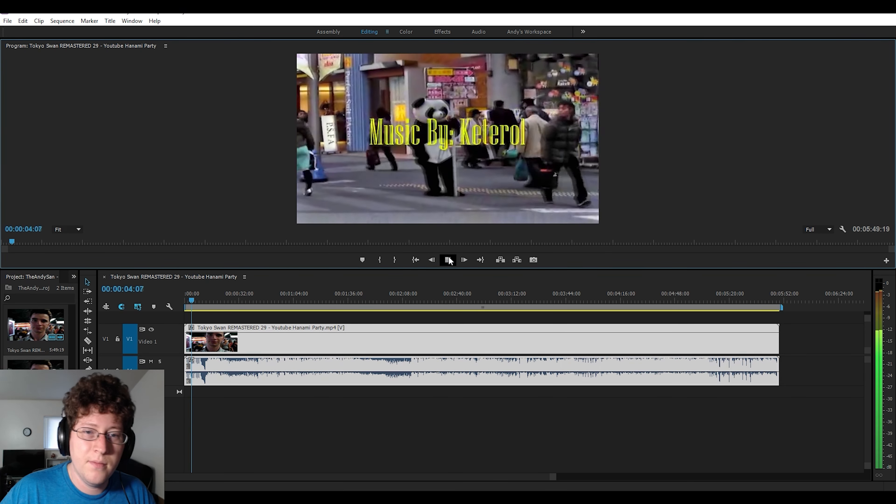
left_click(448, 259)
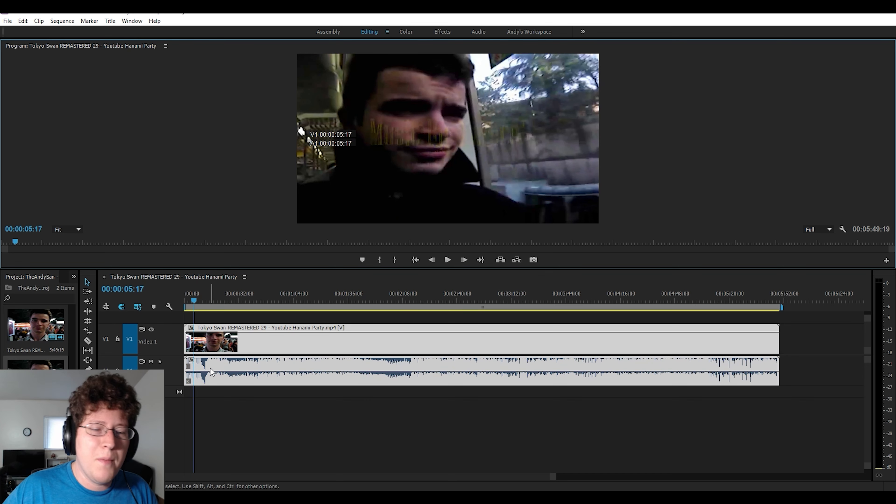
- Solo the audio track for a short playback, and turn its solo off again
left_click(159, 361)
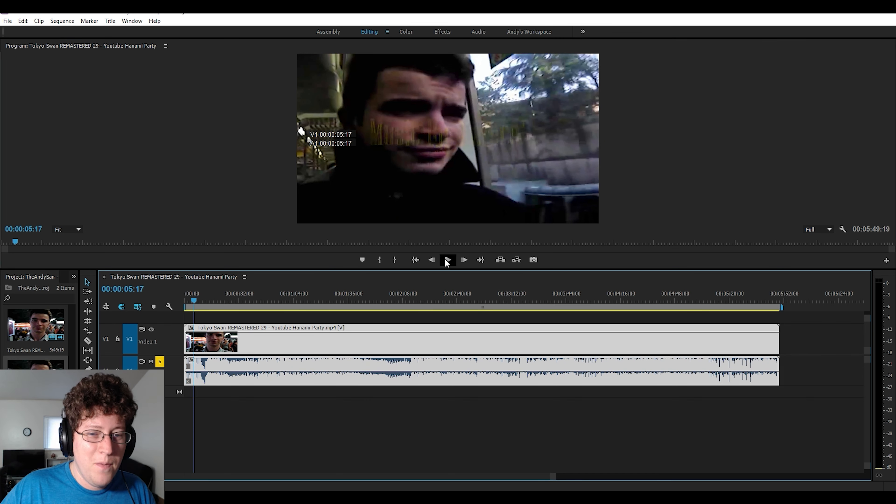
left_click(446, 260)
left_click(447, 260)
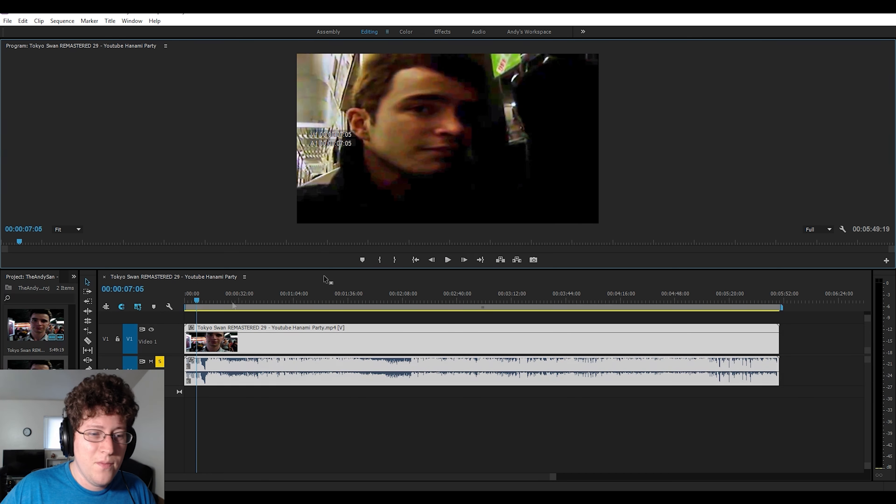
left_click(159, 361)
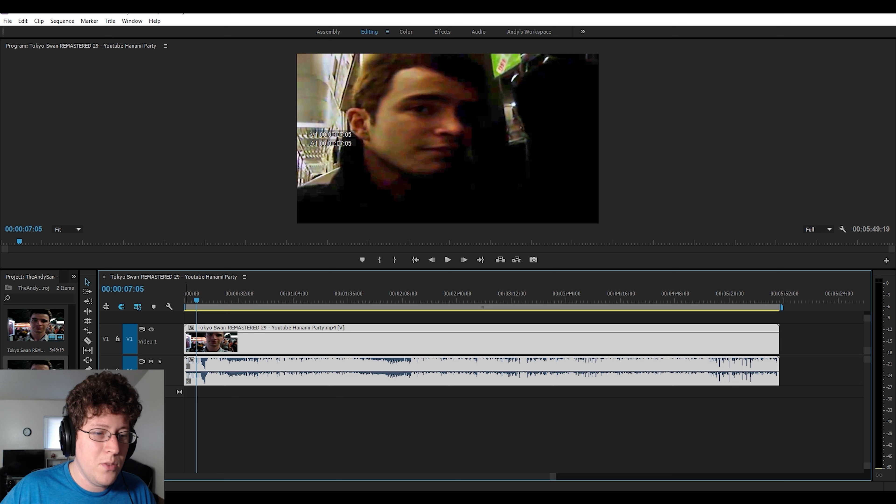
- Switch the Video 1 output off and on, and replay from the start while toggling video output and audio mute
left_click(151, 330)
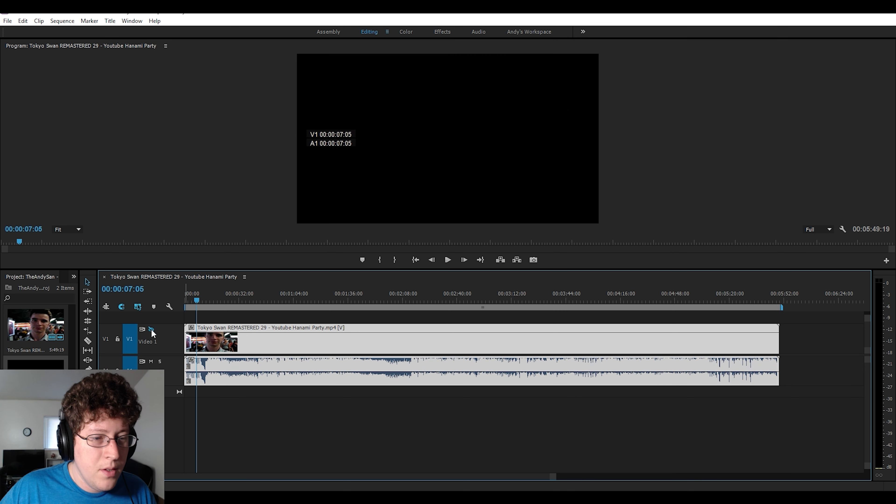
left_click(152, 330)
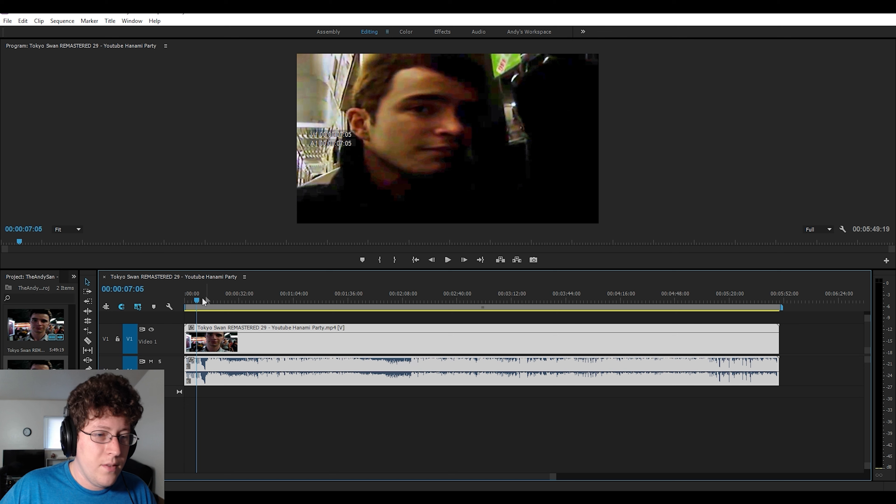
left_click_drag(197, 303, 130, 297)
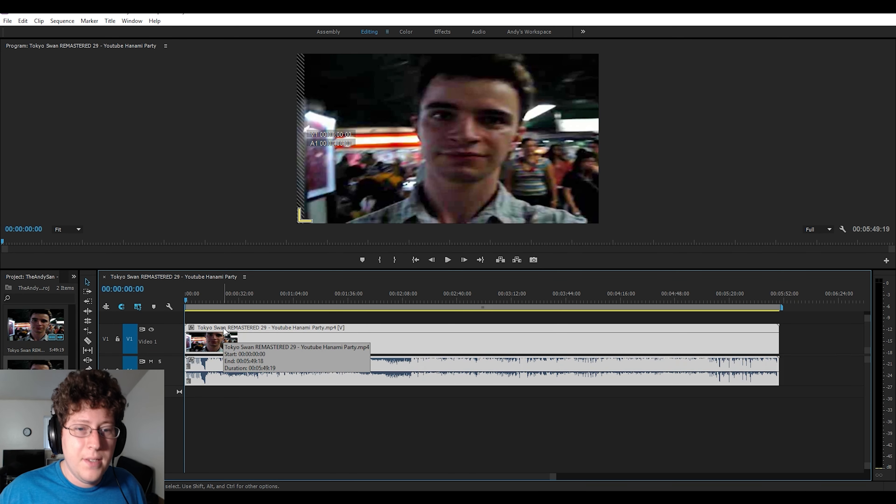
left_click(450, 258)
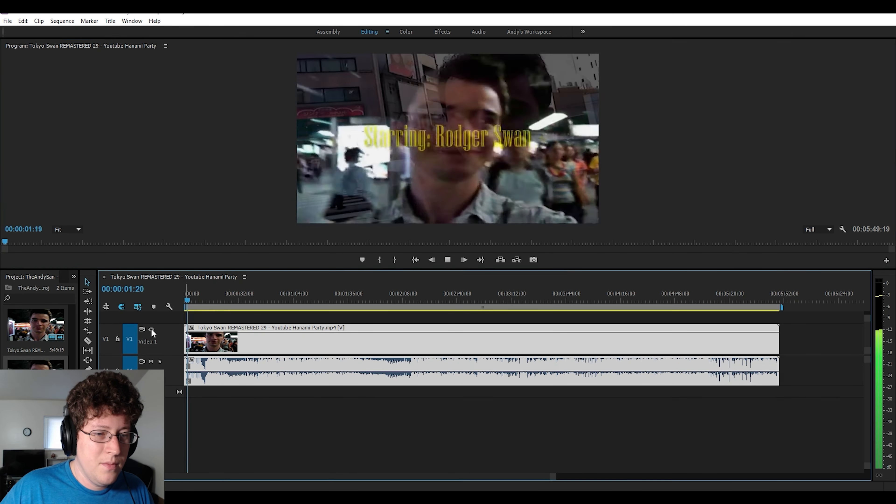
left_click(152, 329)
left_click(152, 330)
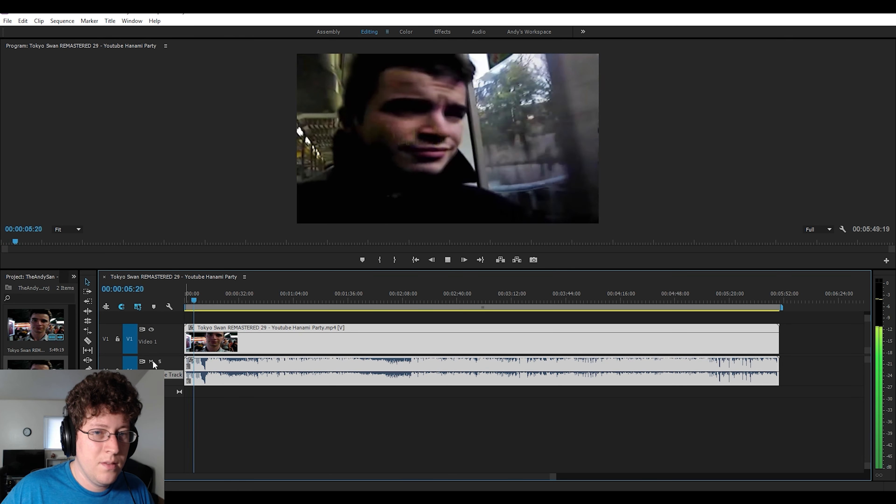
left_click(151, 361)
left_click(151, 362)
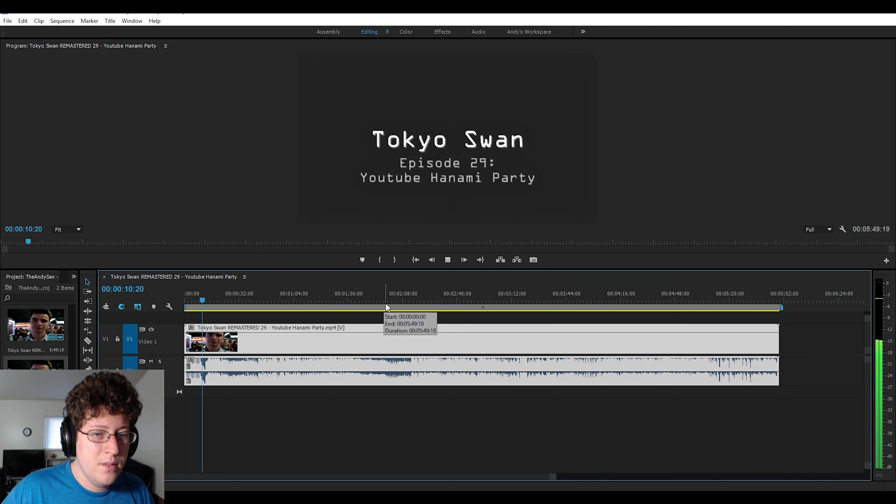
left_click(446, 262)
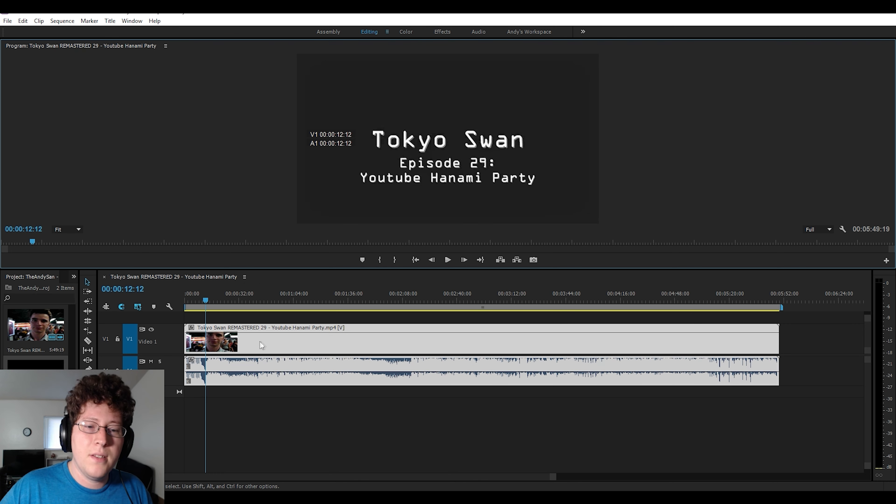
- Unlink the video and audio of the Tokyo Swan clip on the timeline
mouse_move(262, 343)
left_mouse_down()
mouse_move(299, 349)
mouse_move(249, 347)
left_mouse_up()
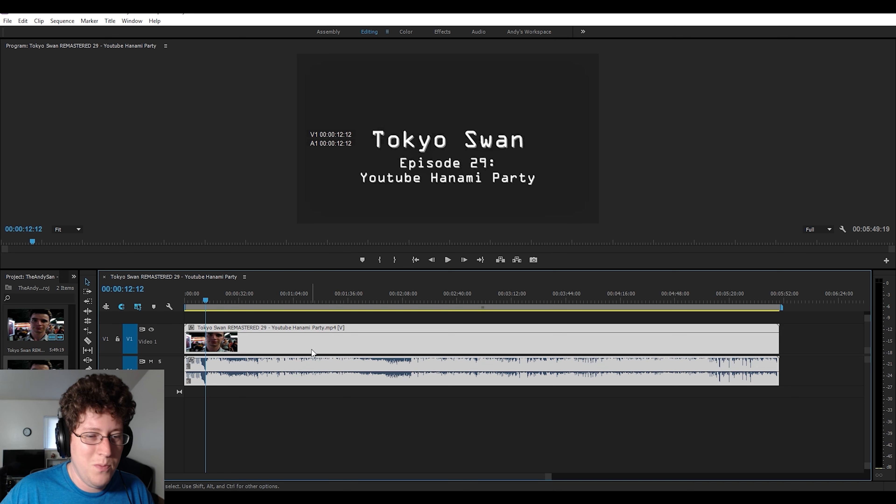
right_click(249, 344)
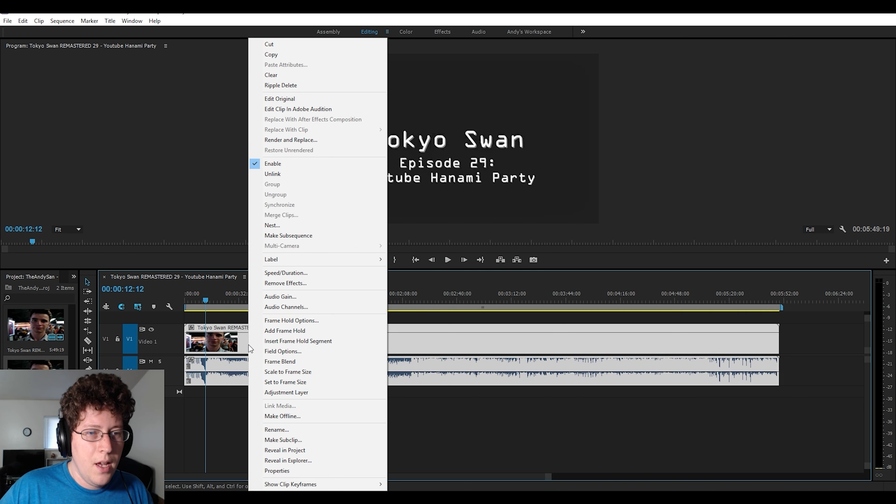
right_click(396, 363)
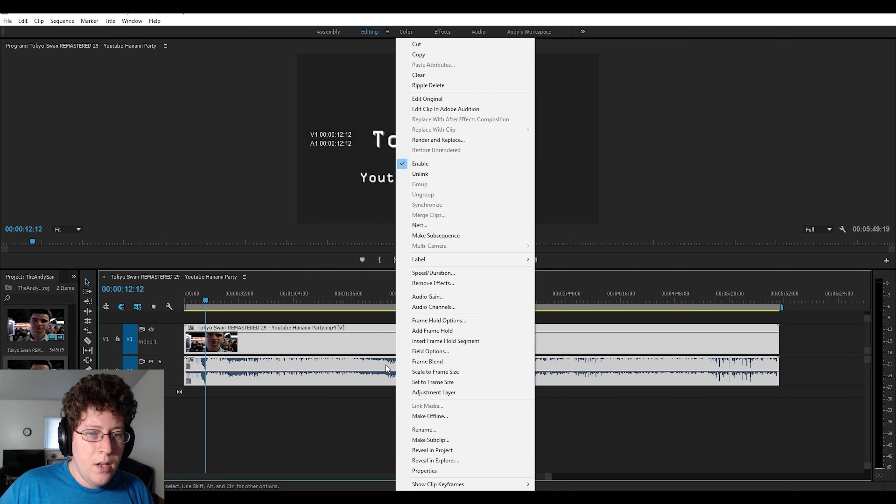
left_click(427, 174)
- Clear the unlinked audio clip from the timeline and undo the deletion
left_click_drag(344, 342, 269, 370)
right_click(275, 367)
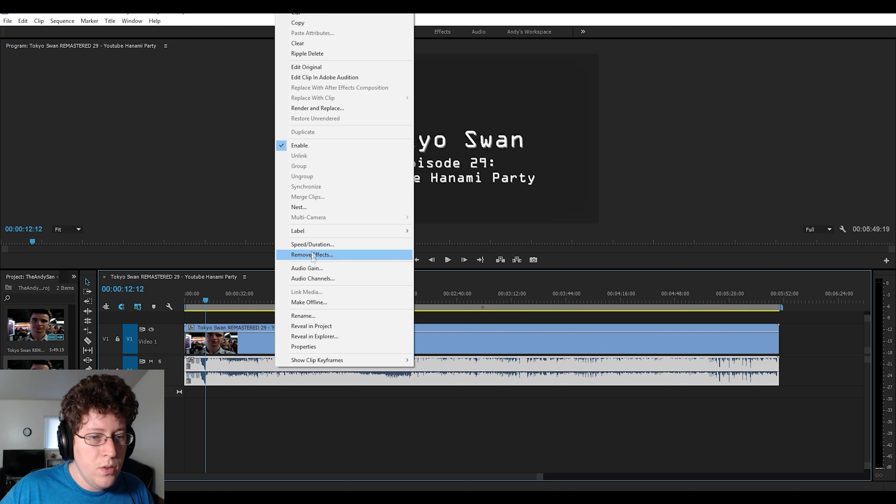
left_click(310, 43)
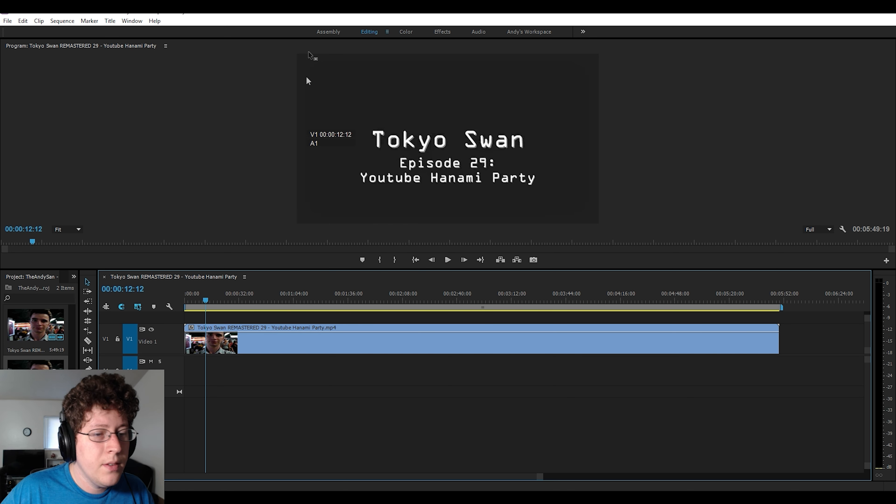
key("ctrl+z")
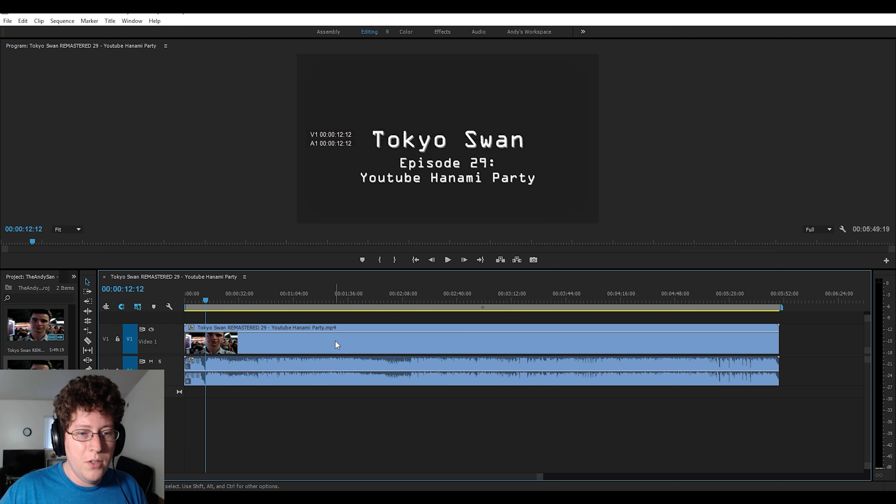
- Select the unlinked video and audio clips separately and try deleting one on its own
left_click(335, 345)
key("Delete")
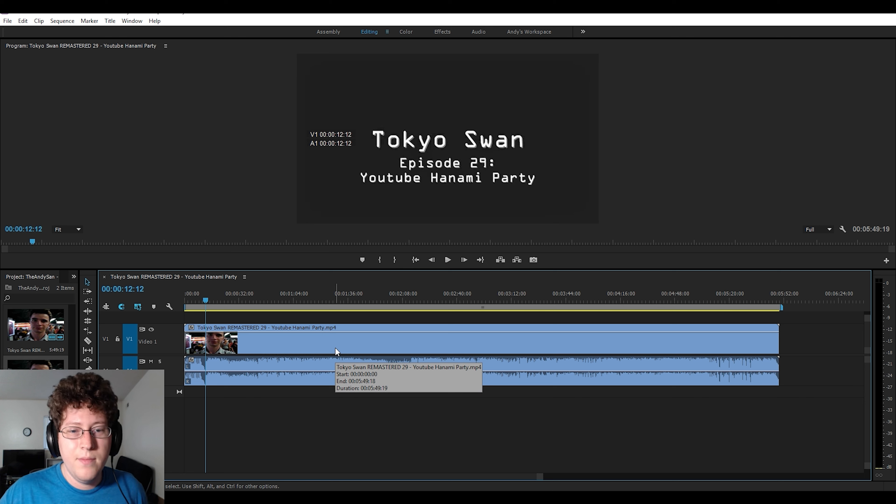
left_click(335, 364)
left_click(336, 342)
left_click(335, 358)
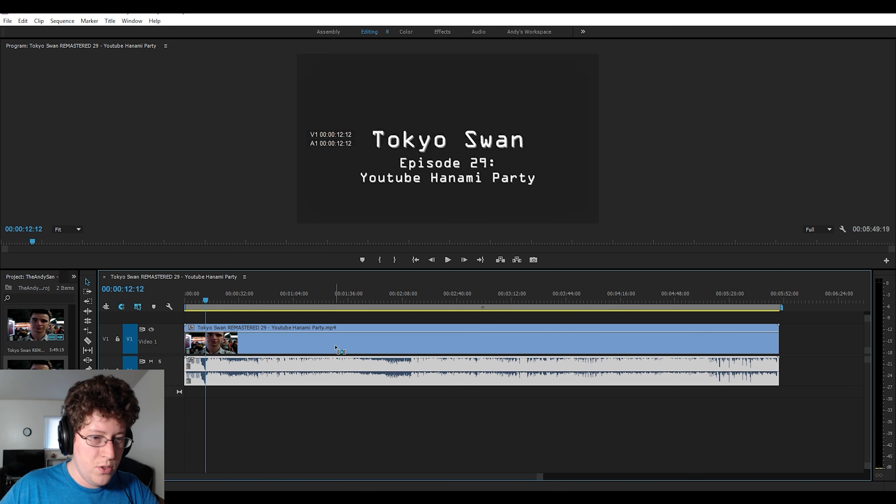
- Undo the recent edits back to the linked video and audio clip
key("ctrl+z")
key("ctrl+z")
key("ctrl+z")
key("ctrl+z")
key("ctrl+z")
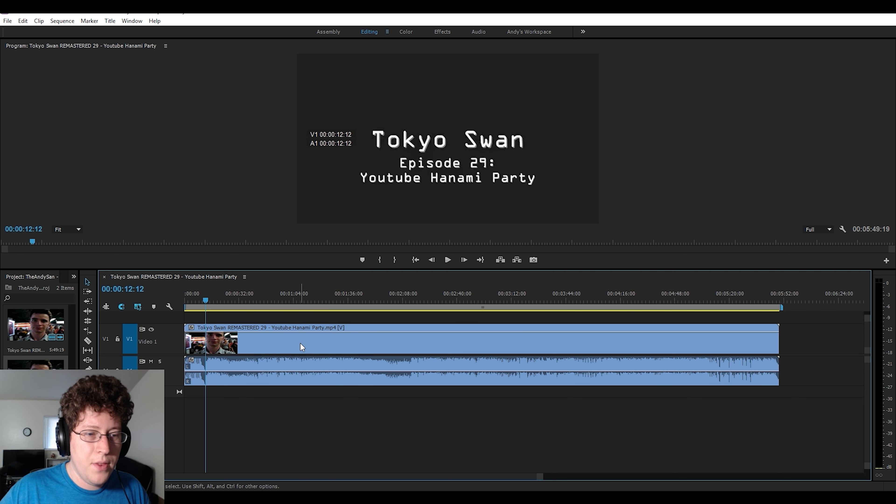
- Clear the linked Tokyo Swan clip, both video and audio, from the timeline and undo the removal
mouse_move(300, 342)
left_mouse_down()
mouse_move(335, 345)
mouse_move(301, 346)
left_mouse_up()
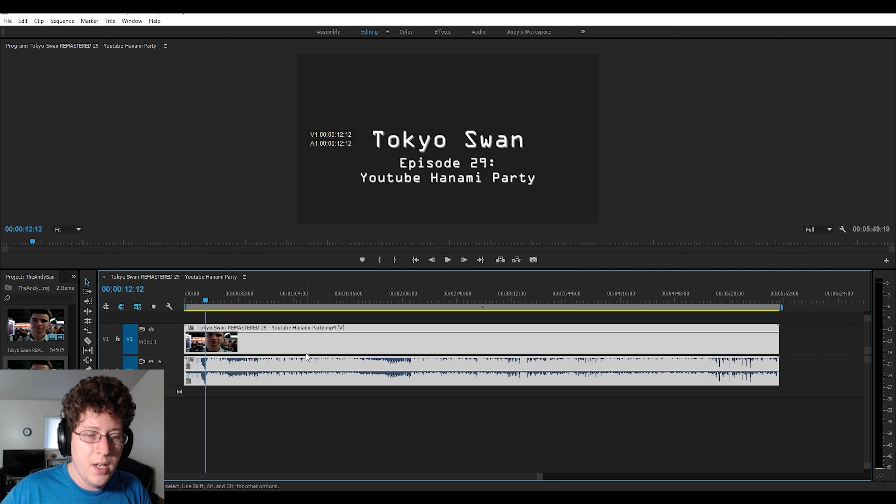
right_click(303, 345)
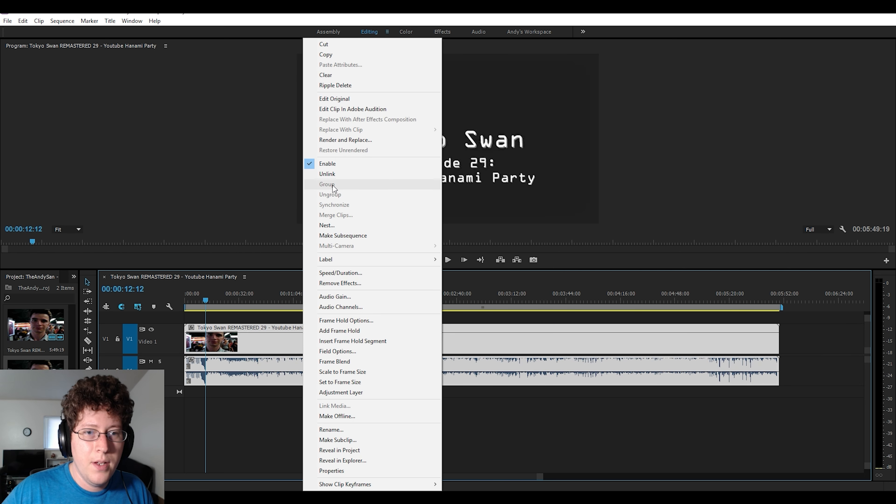
left_click(341, 76)
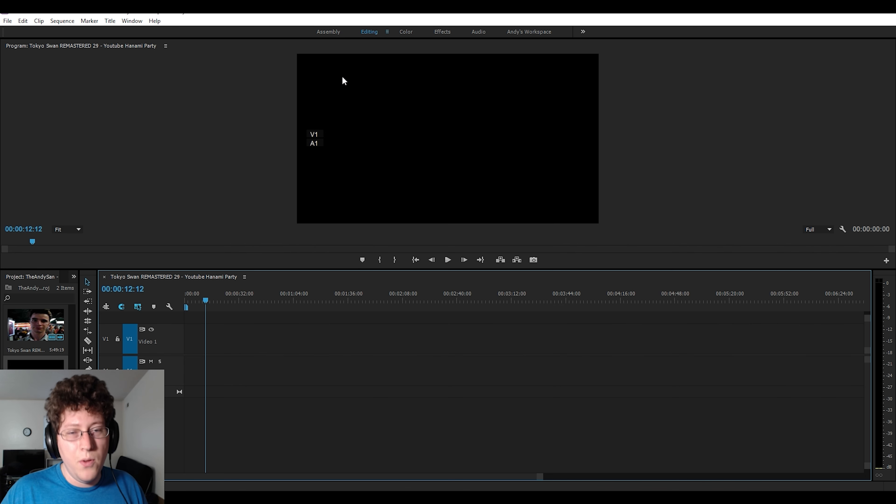
key("ctrl+z")
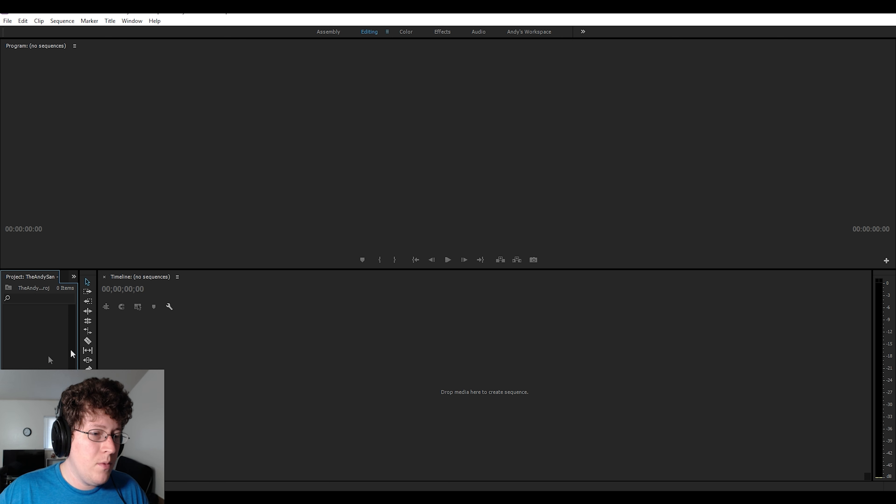
- Import the "h3h3 remixed" audio and "Tokyo Swan REMASTERED 29 - Youtube Hanami Party" video from the Import Videos folder
key("ctrl+i")
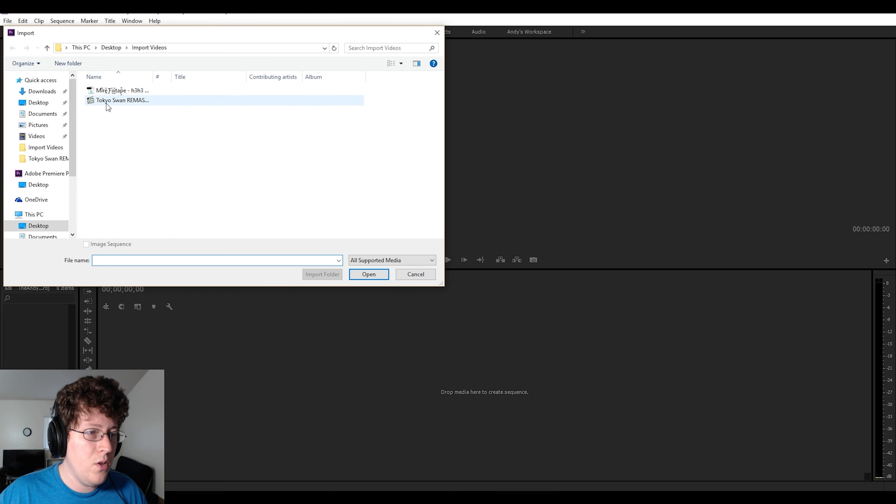
left_click(109, 91)
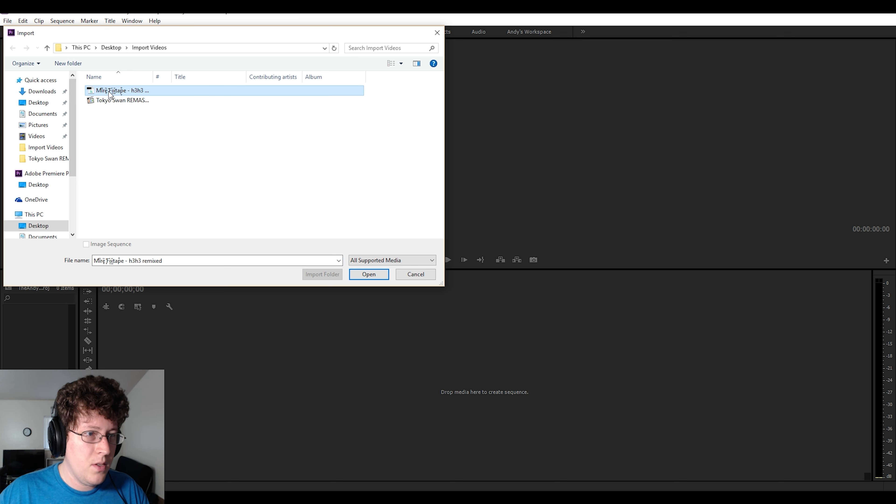
left_click(108, 102, "shift")
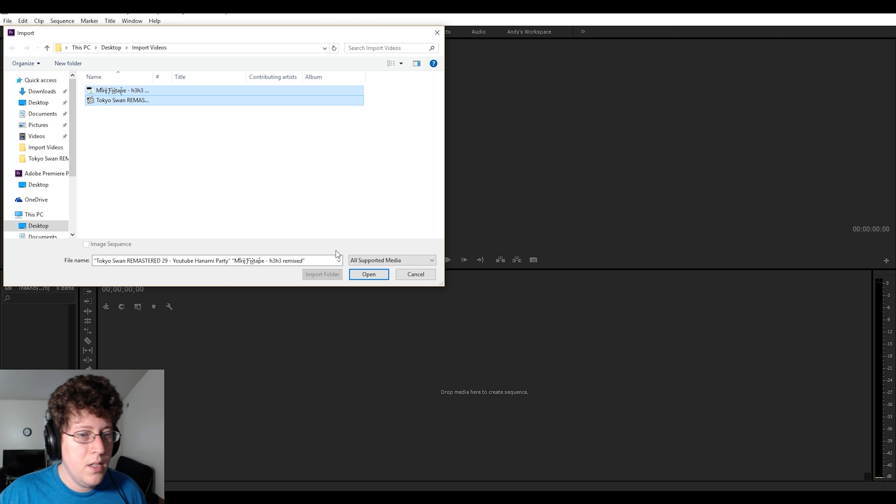
left_click(368, 274)
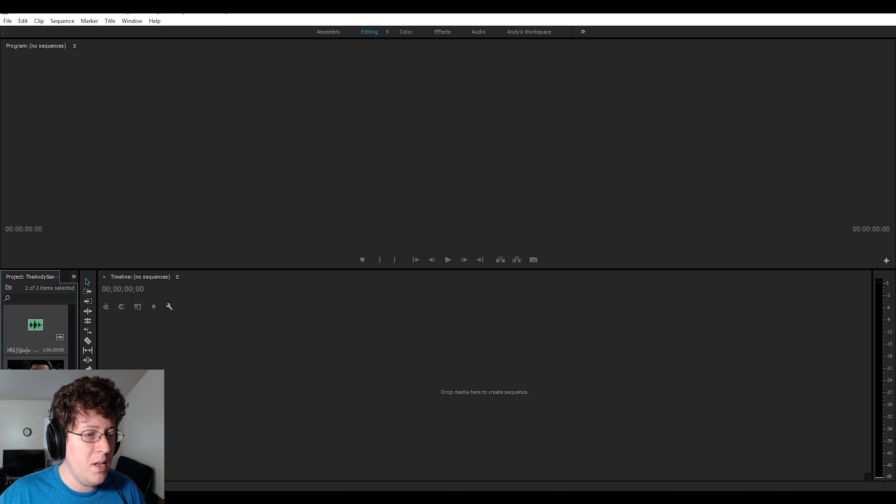
- Place the Tokyo Swan video on the empty timeline as a new sequence and add the "h3h3 remixed" audio beneath it
left_click(32, 432)
left_click_drag(32, 432, 178, 355)
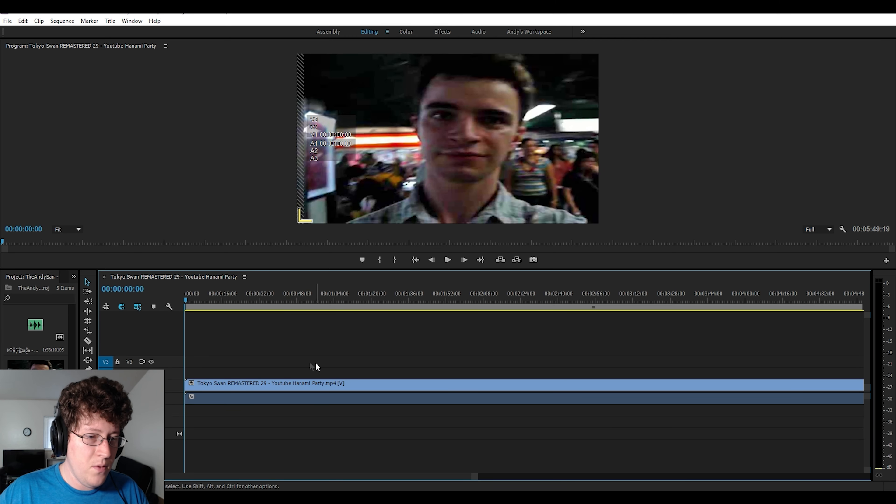
left_click(35, 324)
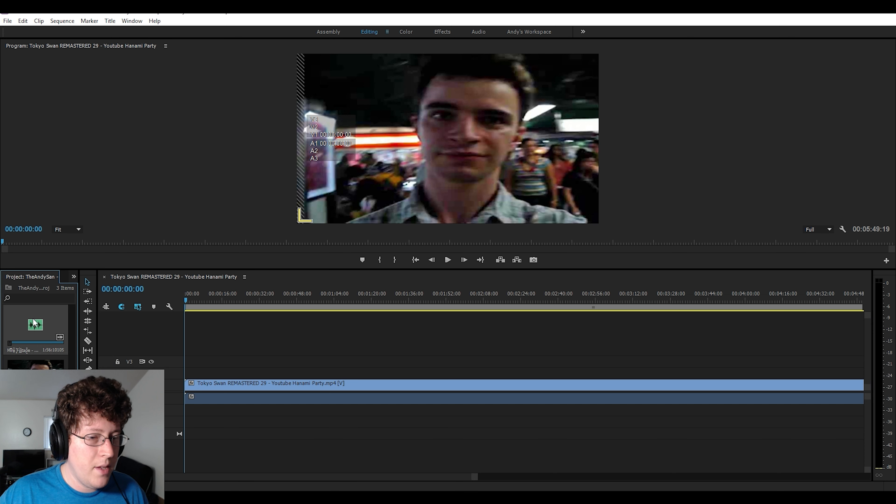
left_click_drag(36, 323, 179, 412)
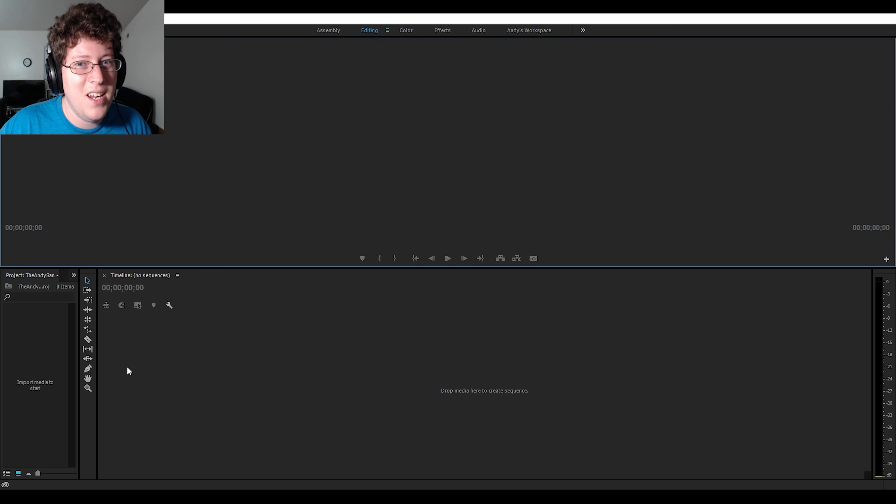
- Import the entire pictures folder found in Import Videos as a bin and look over its images
double_click(44, 386)
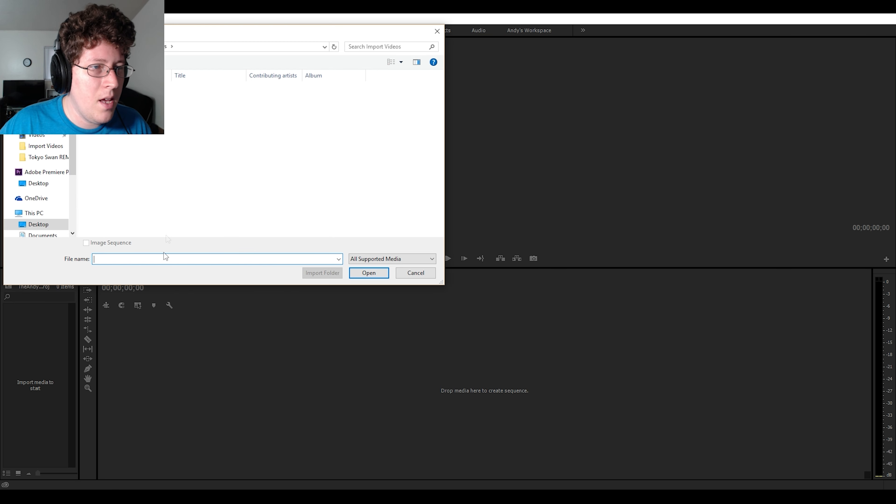
double_click(155, 89)
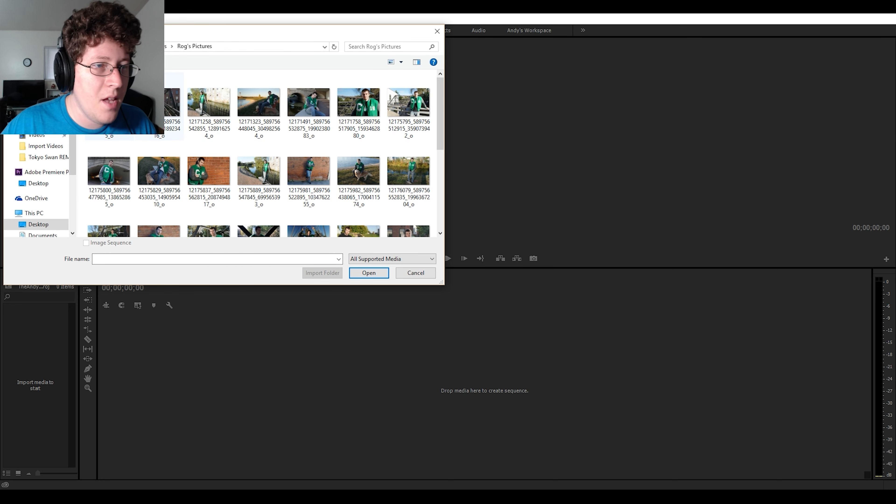
scroll(225, 151, "down", 4)
scroll(225, 151, "up", 4)
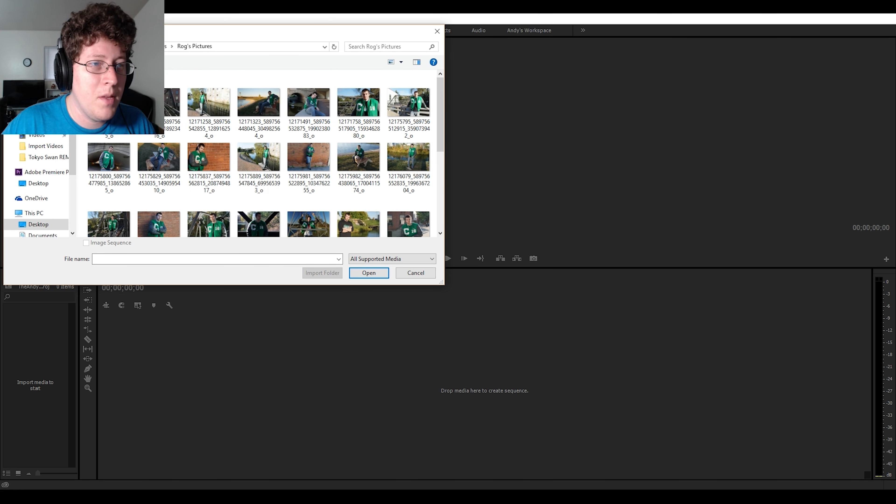
left_click(151, 46)
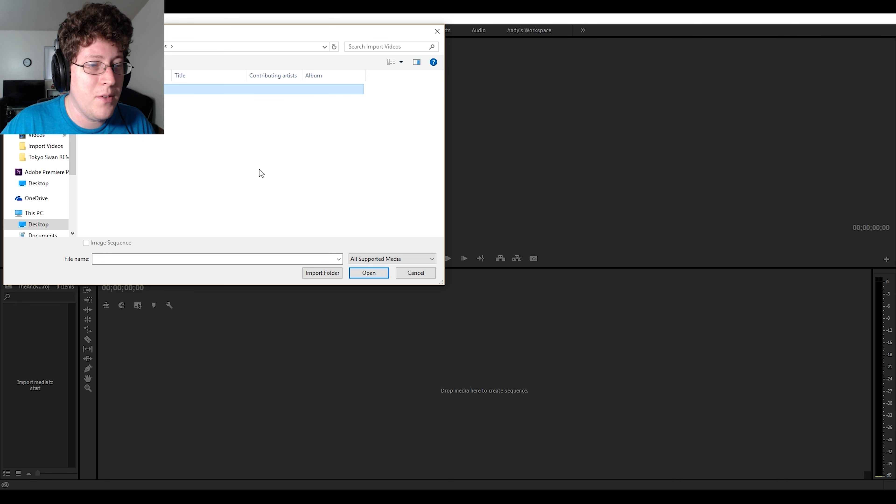
left_click(328, 276)
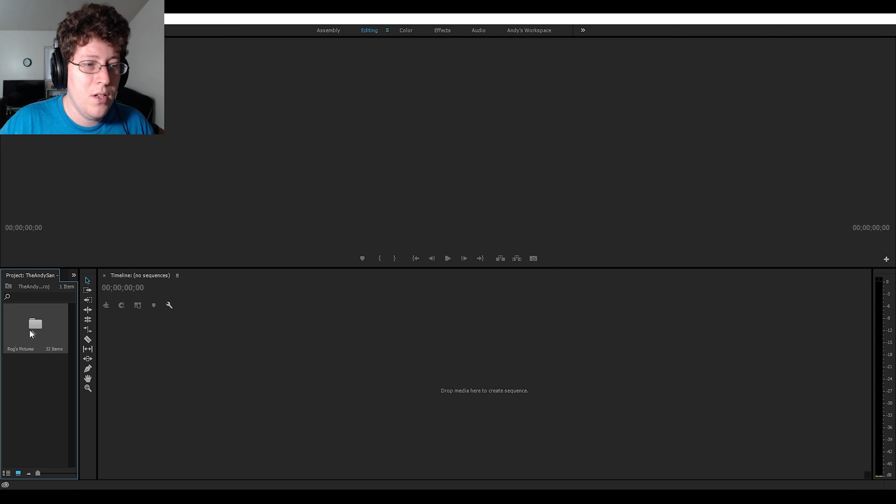
double_click(40, 331)
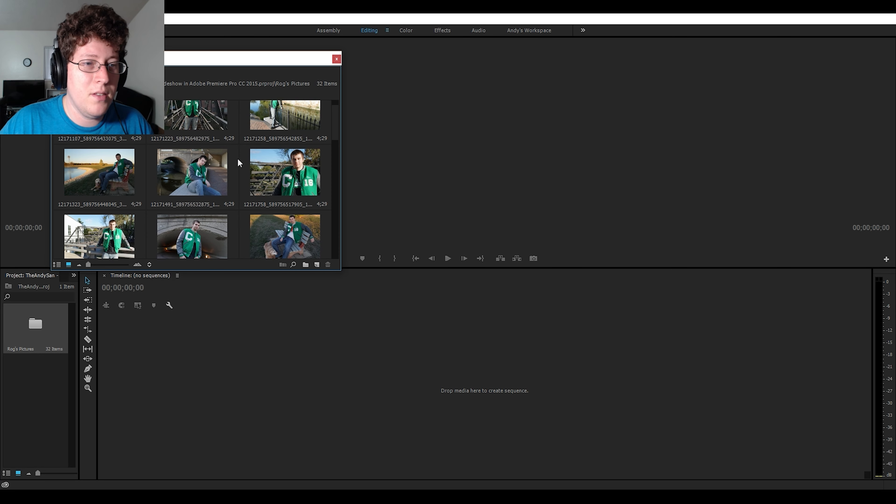
left_click(336, 59)
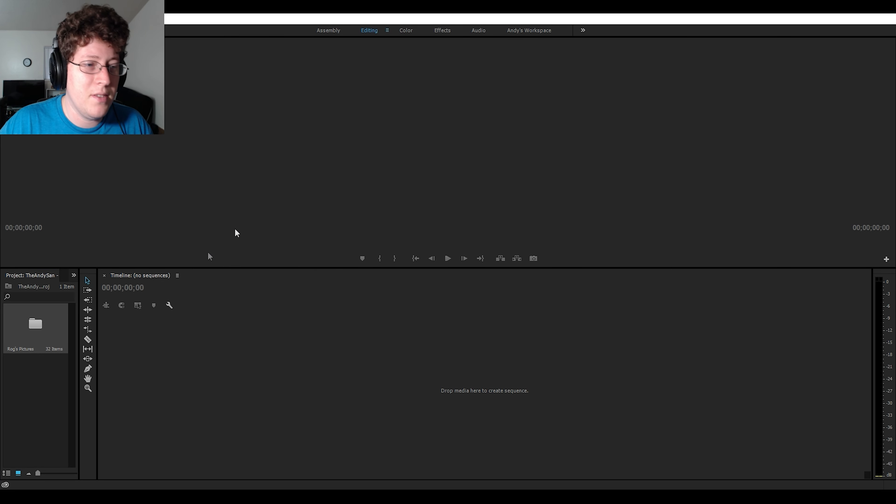
- Import the "h3h3 remixed" audio from the Import Videos folder and place it on the empty timeline as a new sequence
double_click(34, 386)
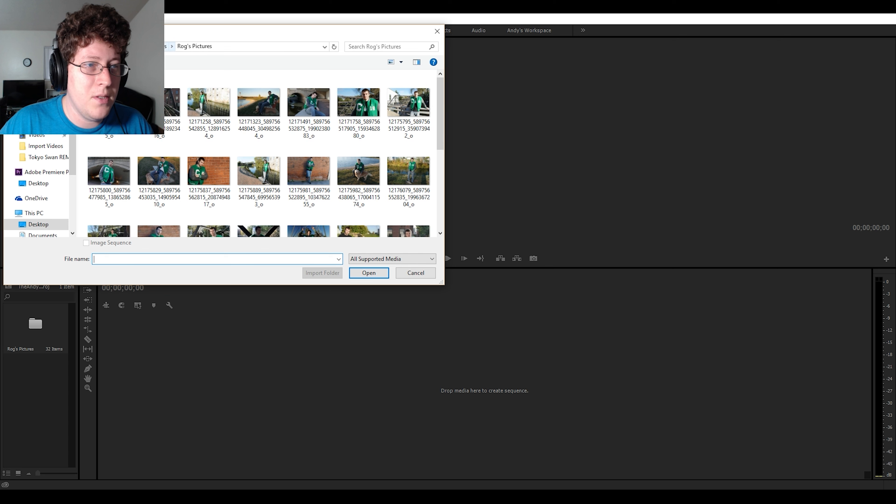
left_click(123, 98)
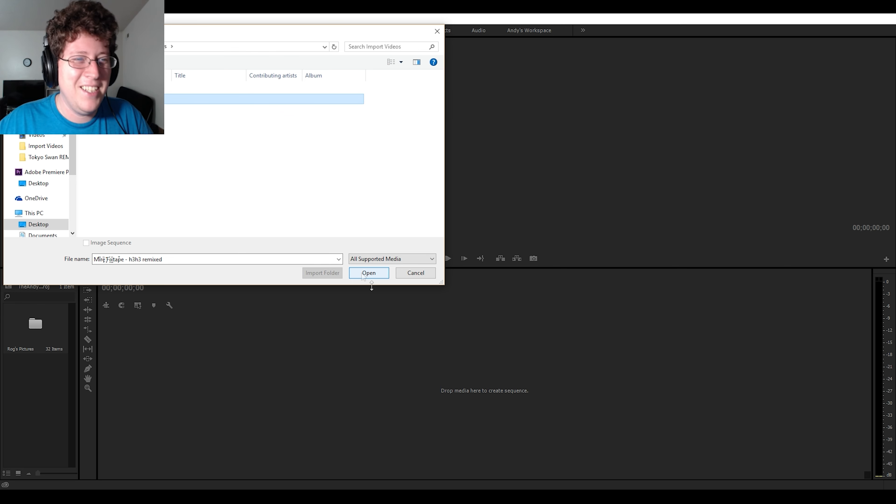
left_click(378, 272)
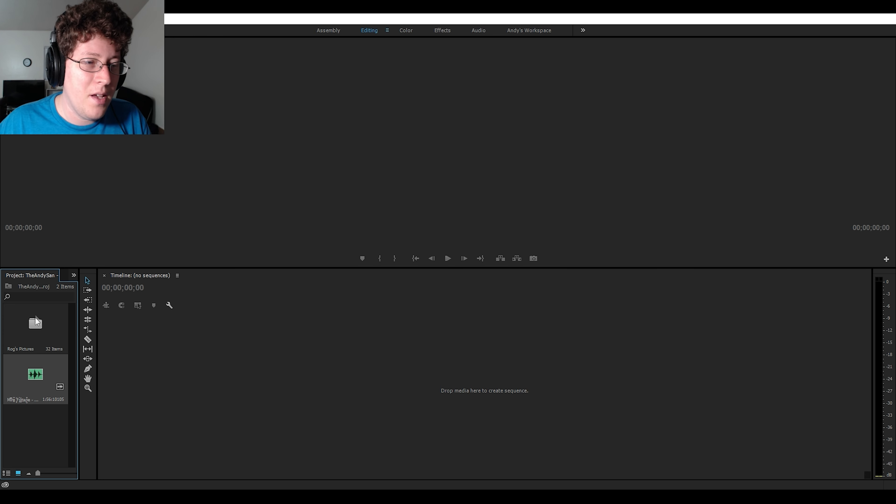
left_click_drag(30, 383, 144, 382)
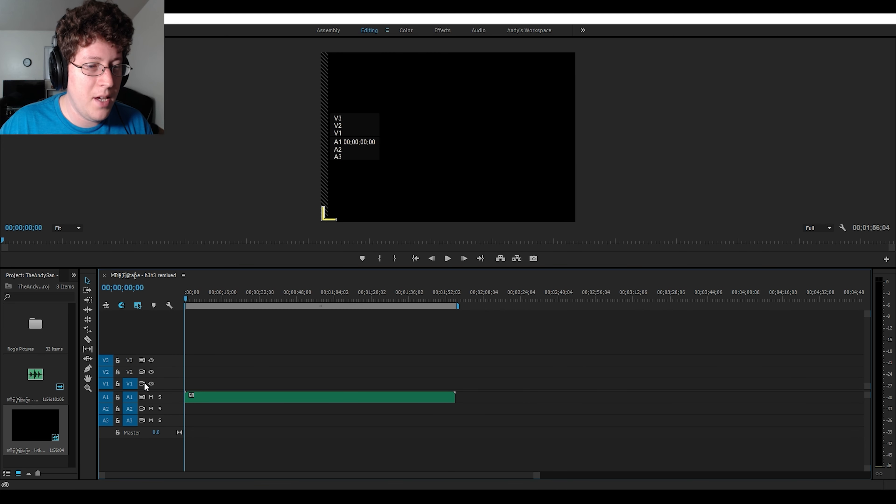
- Place all pictures from the imported bin on track V1, starting at the beginning of the audio
double_click(40, 327)
left_click(110, 190)
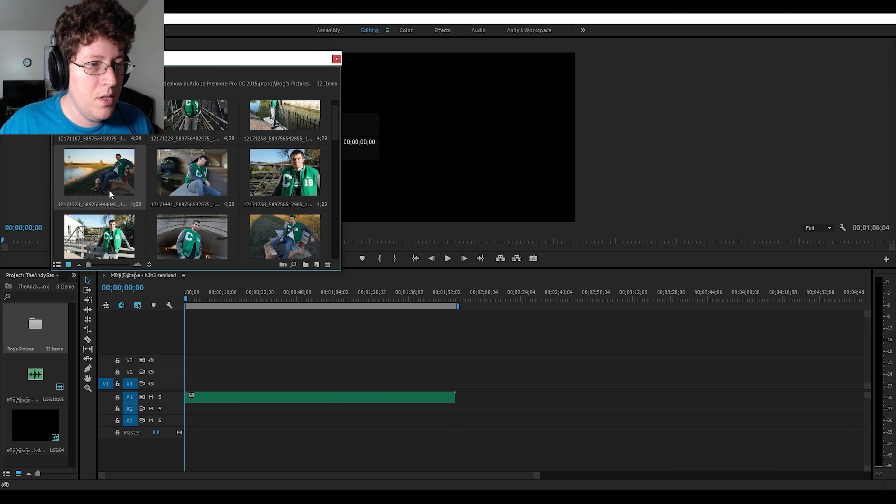
key("ctrl+a")
left_click_drag(107, 172, 198, 385)
left_click(314, 423)
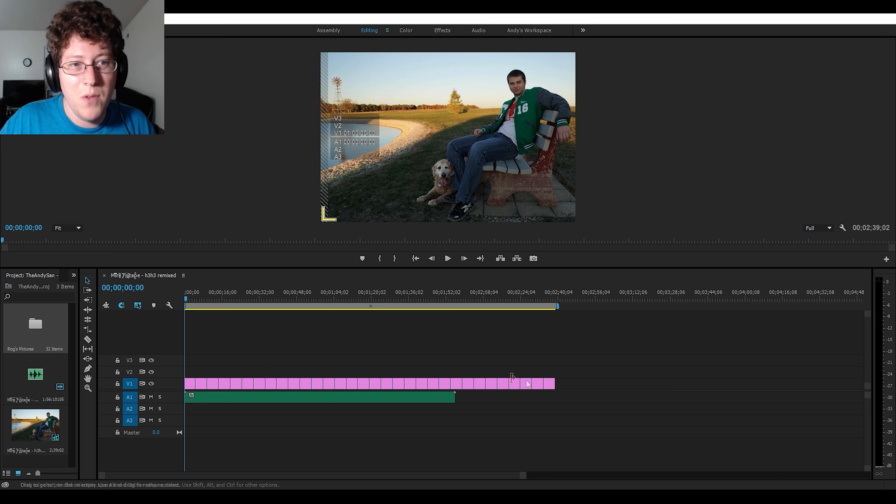
- Set the duration of all pictures on V1 to 00;00;03;20 with Ripple Edit, Shifting Trailing Clips enabled
left_click_drag(563, 382, 190, 383)
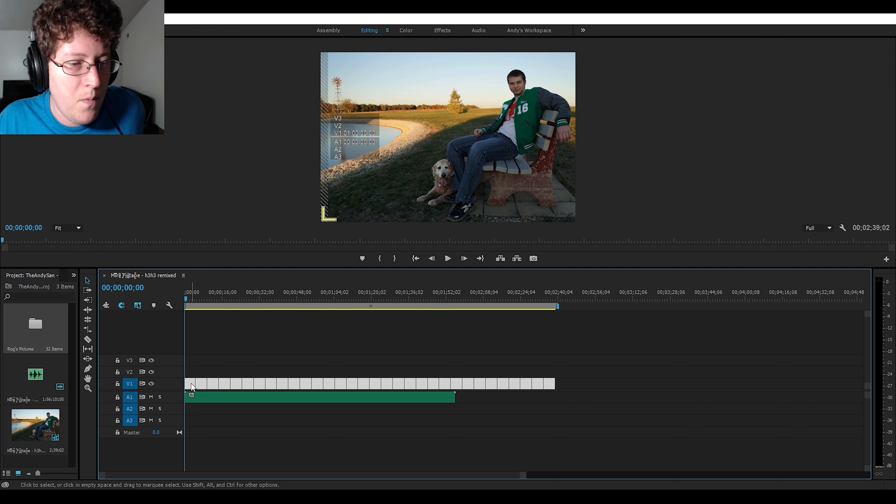
right_click(191, 383)
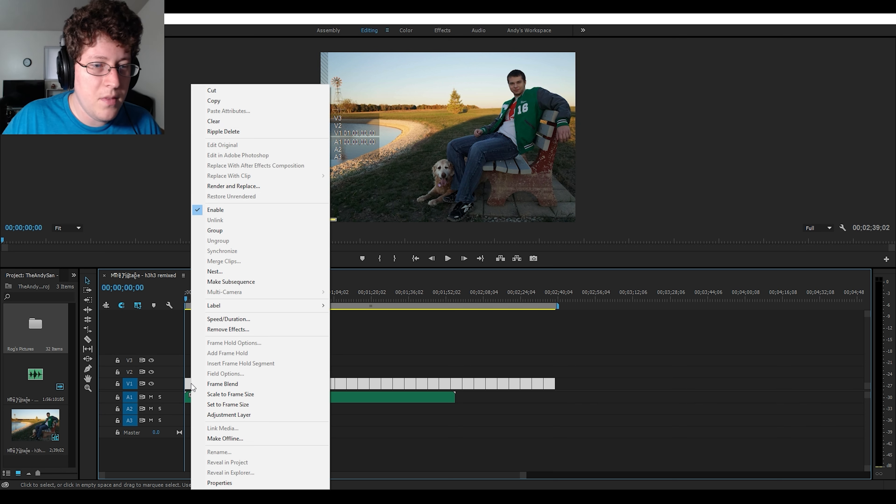
left_click(235, 319)
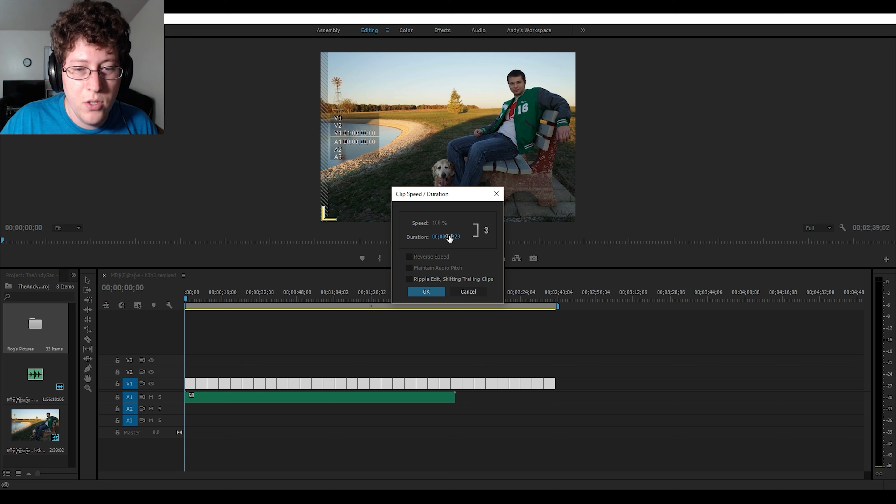
left_click(460, 237)
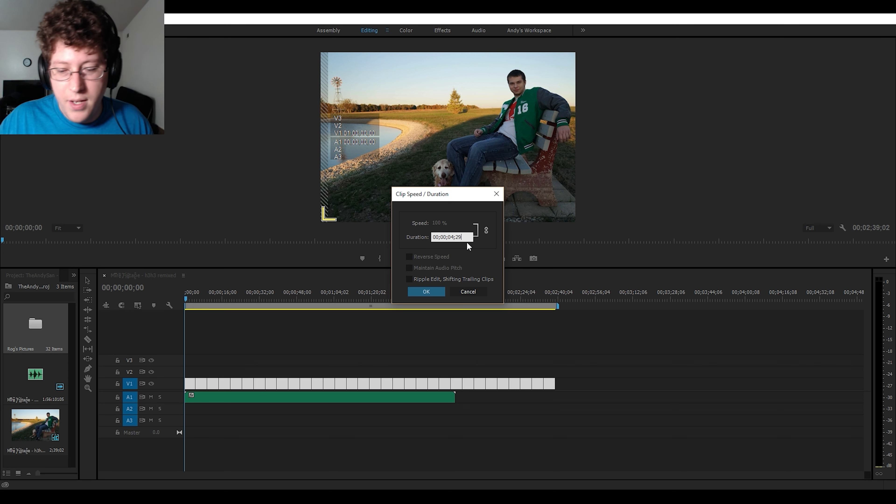
type("15")
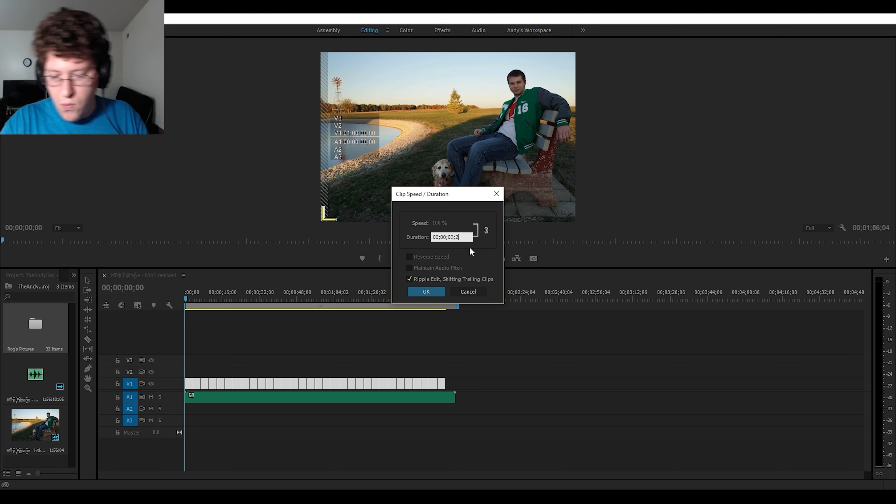
type("0")
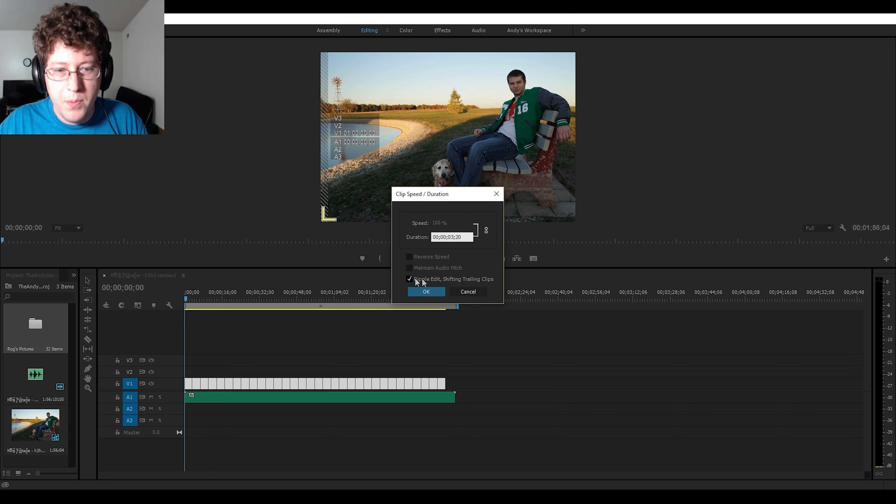
left_click(425, 292)
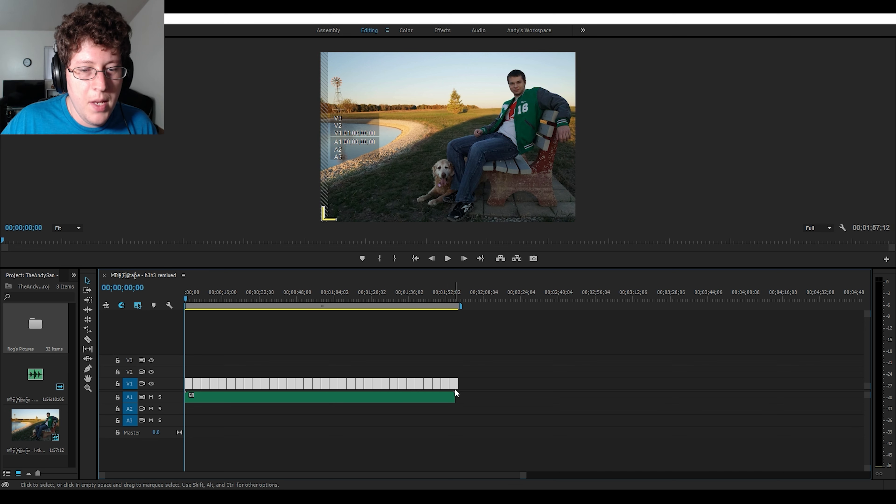
- Trim the end of the last picture on V1 to match the end of the audio
left_click(462, 385)
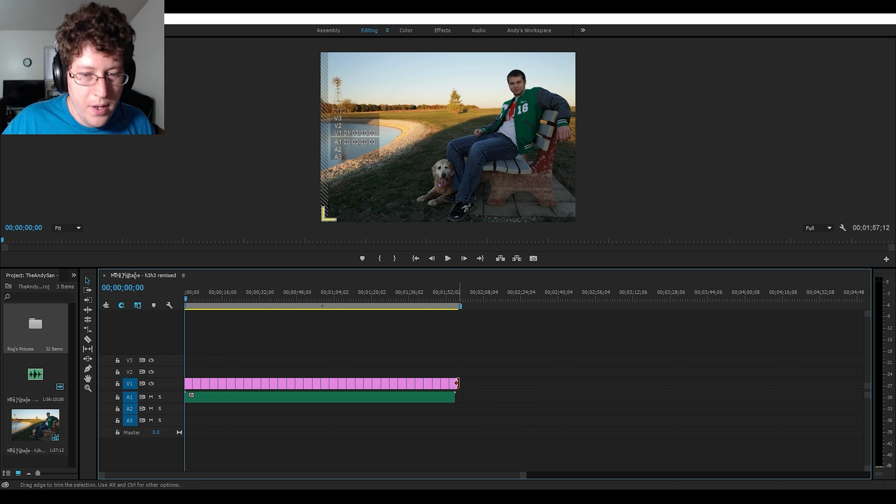
left_click_drag(456, 383, 454, 383)
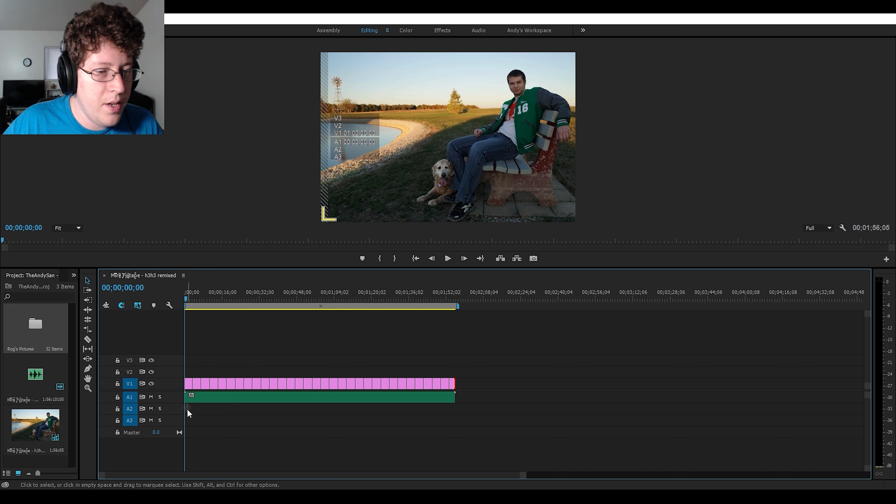
- Enlarge the Audio 1 and Video 1 tracks and play the slideshow from the start
left_click_drag(179, 403, 178, 417)
left_click_drag(173, 379, 173, 364)
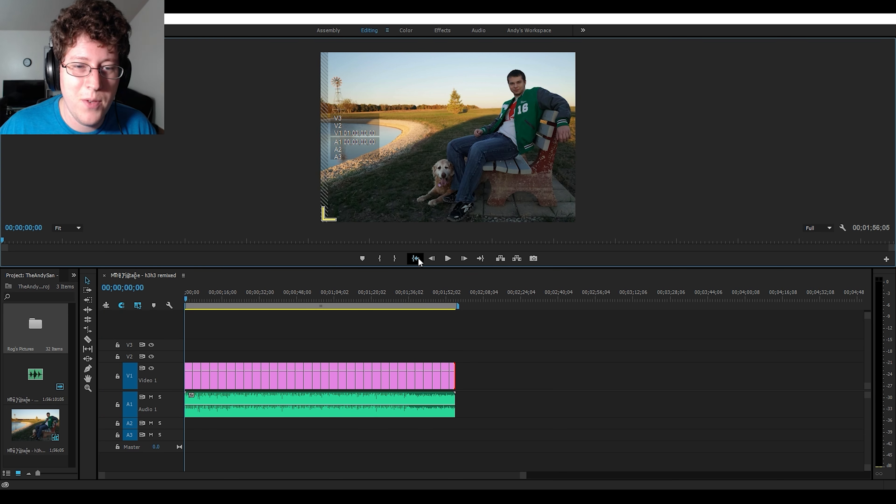
left_click(448, 259)
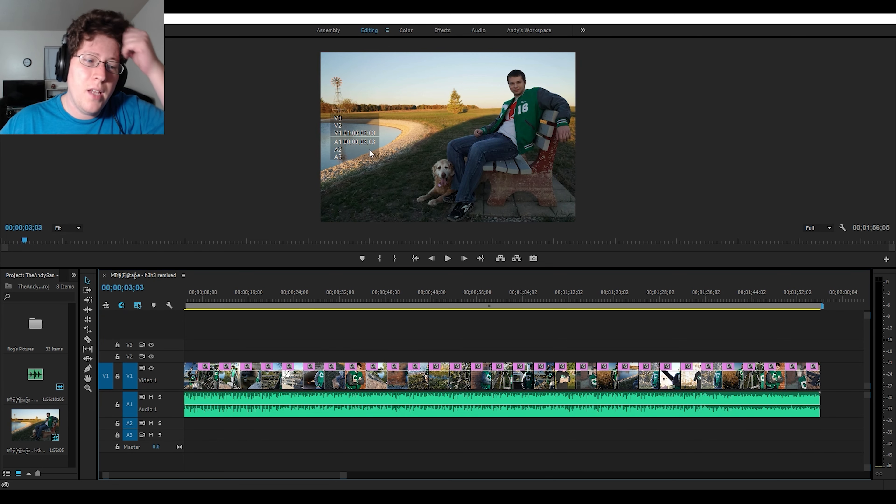
left_click(164, 302)
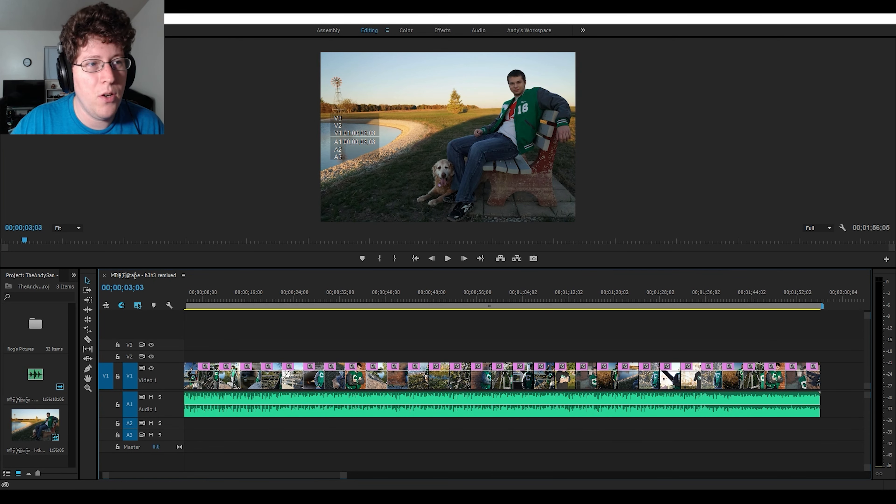
- Create a new Default Still title named "OP Title" with the preset video settings
left_click(108, 19)
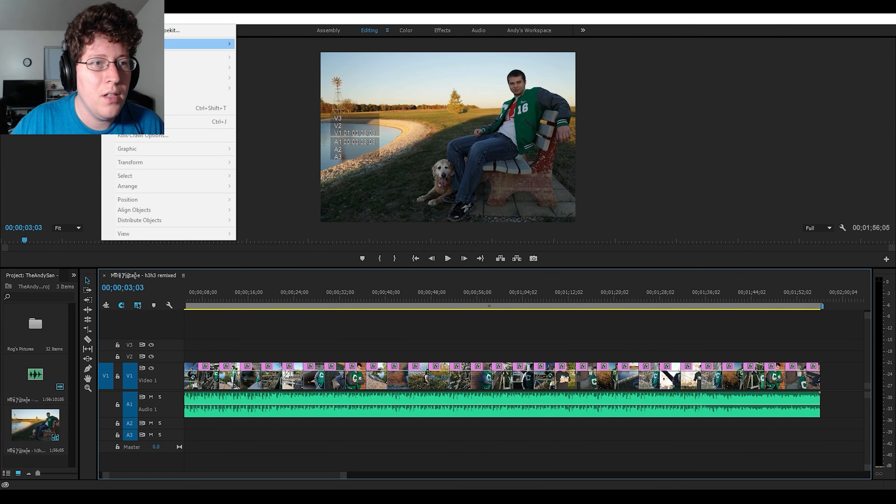
mouse_move(141, 44)
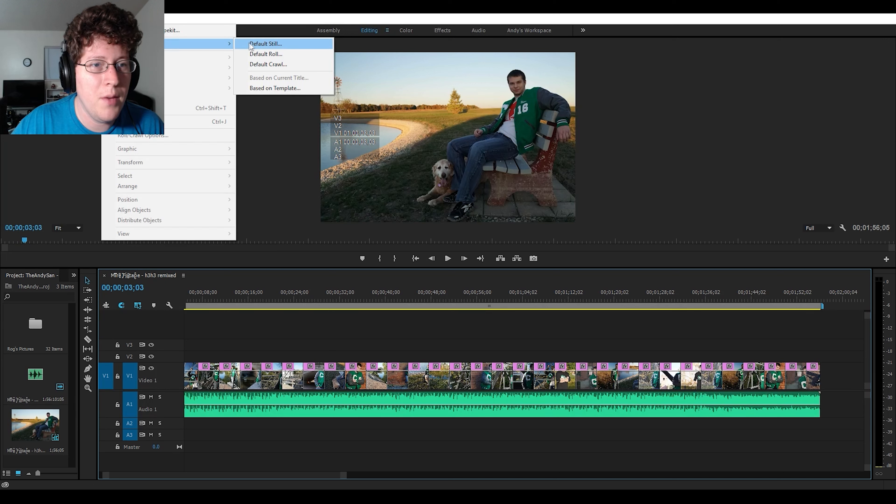
left_click(265, 43)
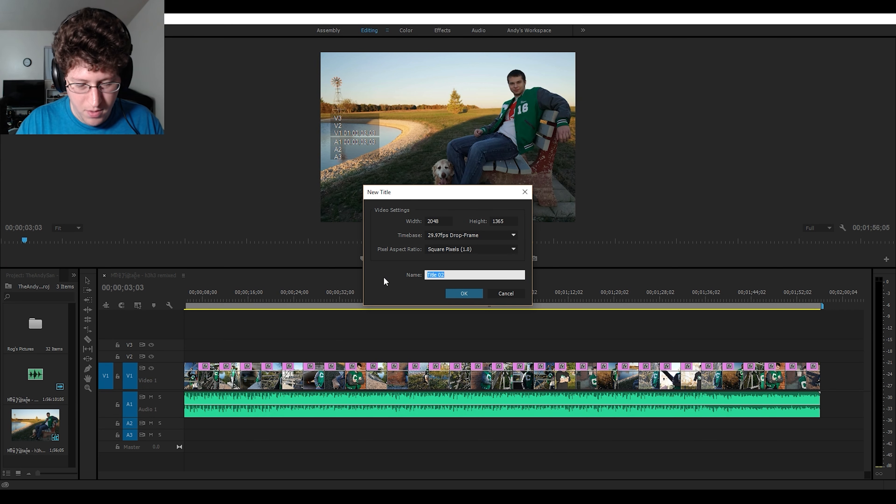
type("OP")
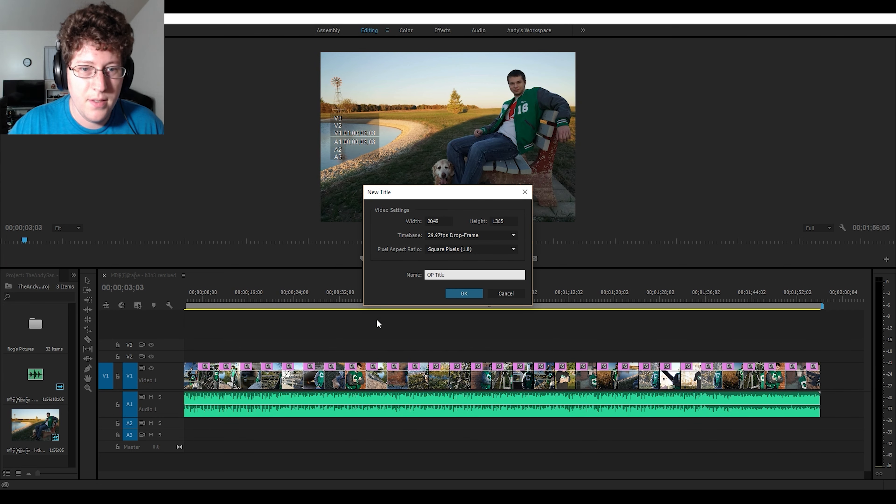
left_click(449, 293)
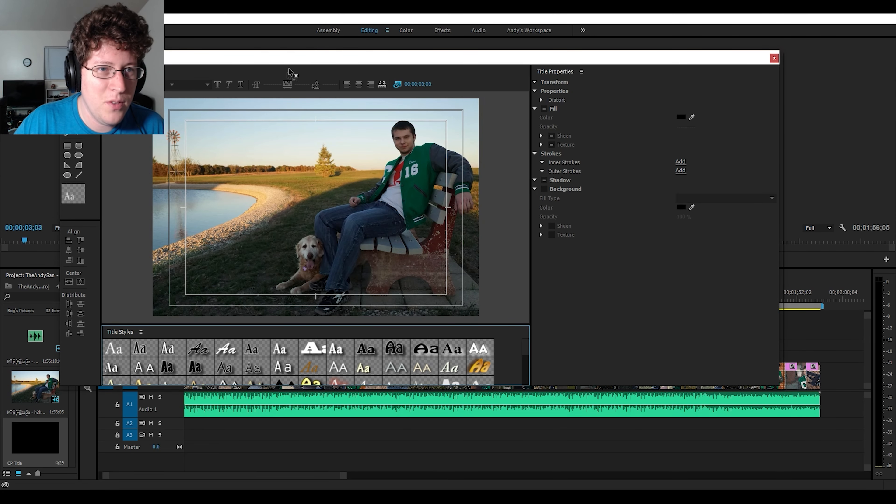
- Move the title window off the timeline start and set the playhead to 00;00;00;27
left_click_drag(296, 59, 452, 88)
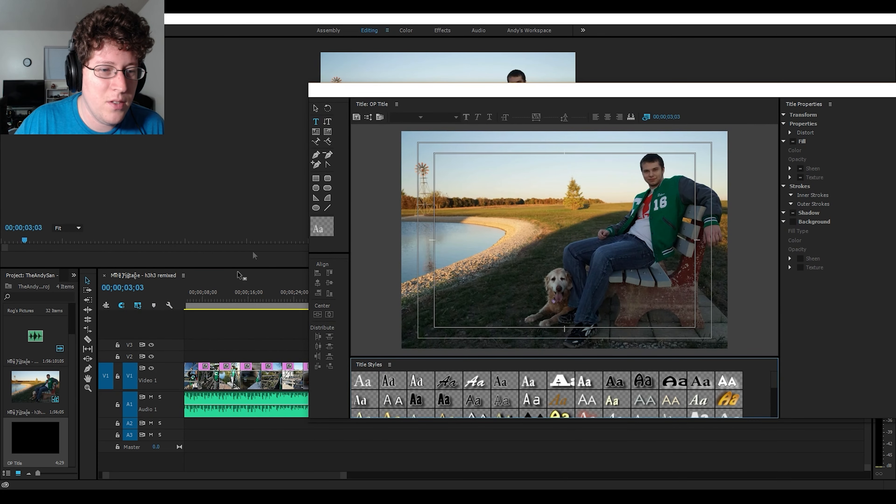
left_click(201, 302)
left_click_drag(203, 303, 169, 305)
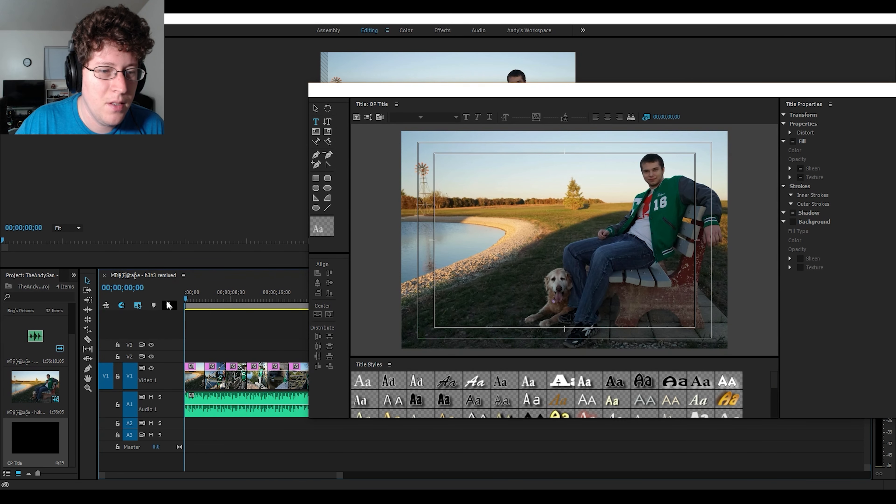
left_click(190, 300)
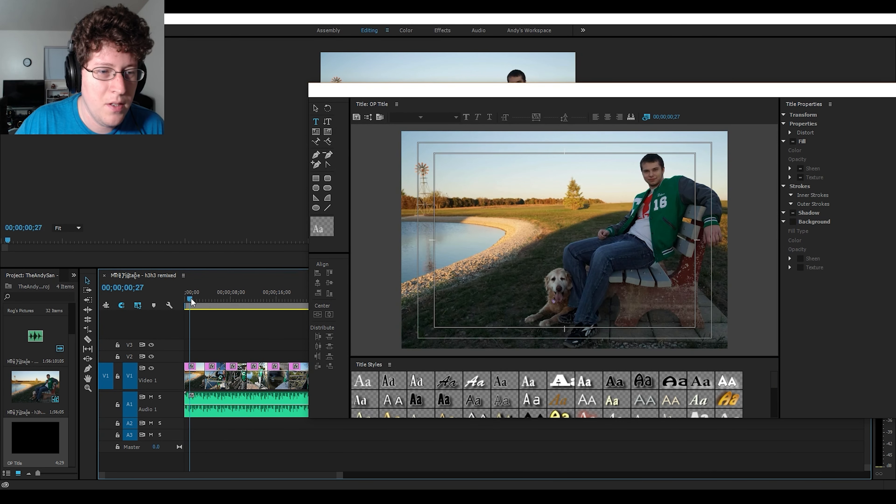
- Add title text at the top of the frame: the person's first name with "'s Graduation", and "Class of 2016" on a second line
left_click_drag(520, 103, 285, 89)
left_click(259, 153)
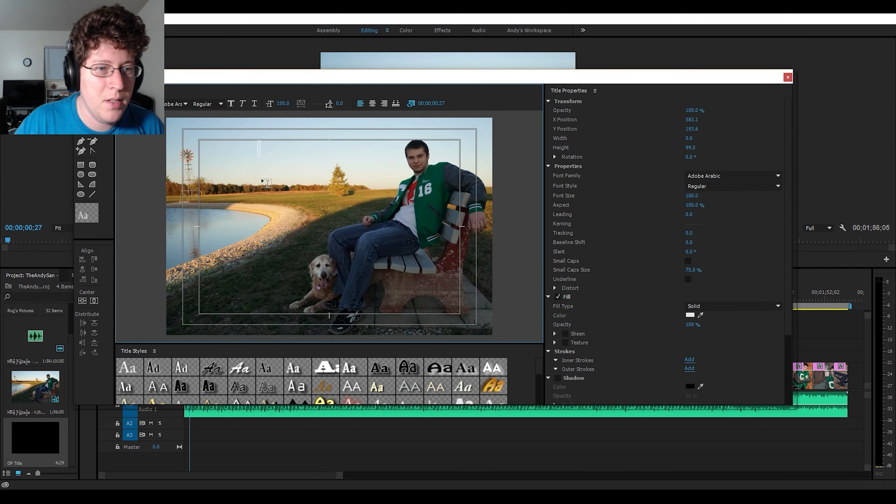
type("Rog")
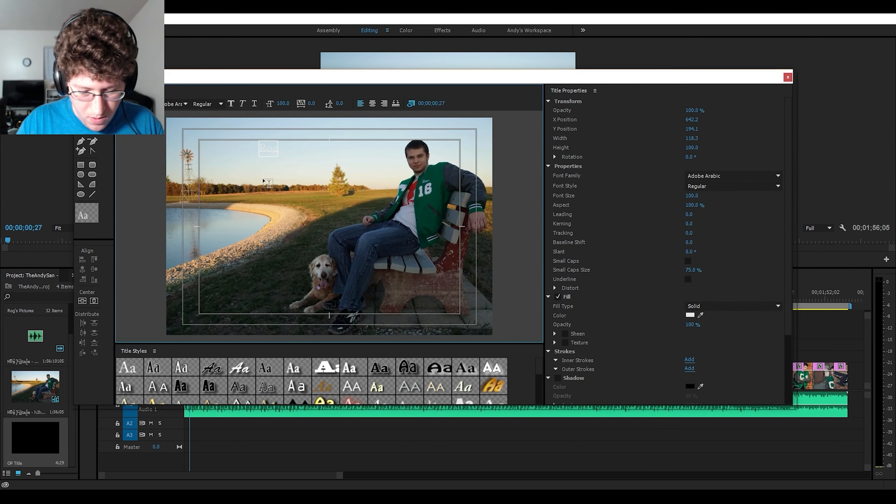
type("'s Graduat")
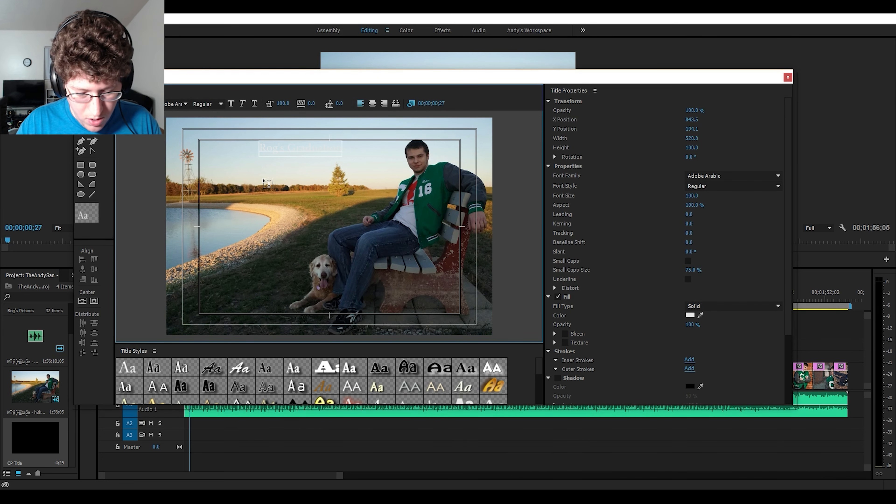
key("Return")
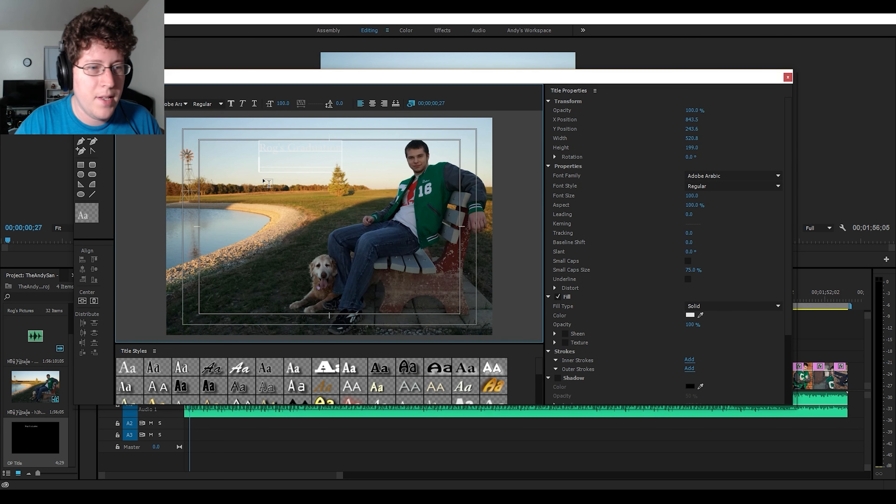
type("Cl")
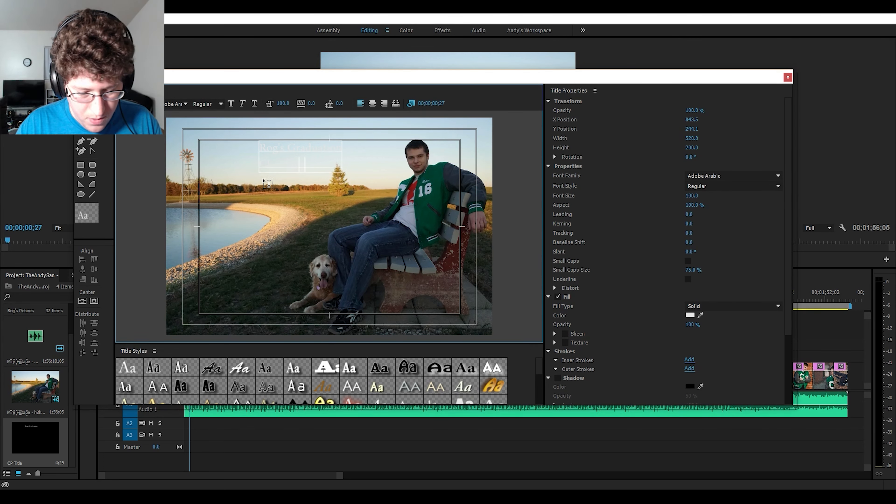
- Apply the Hobo Medium Gold 58 style to the whole title text, position it in the upper-left title-safe corner, and close the title
key("ctrl+a")
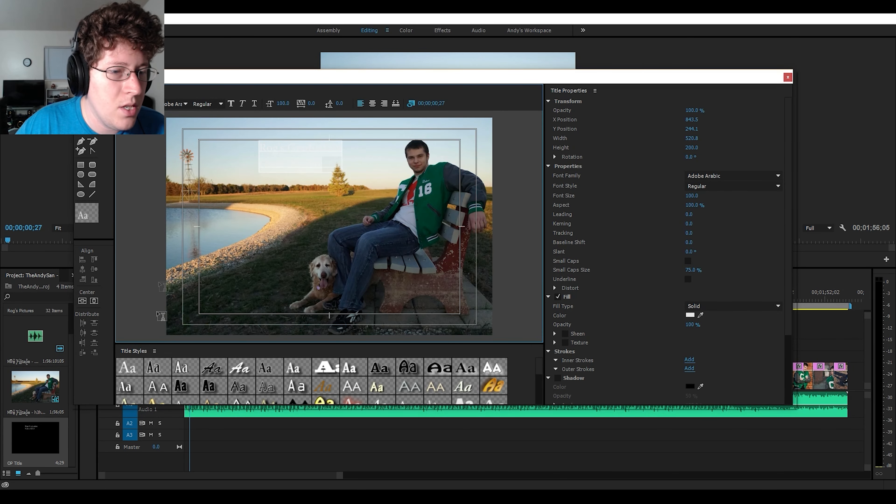
scroll(288, 372, "down", 2)
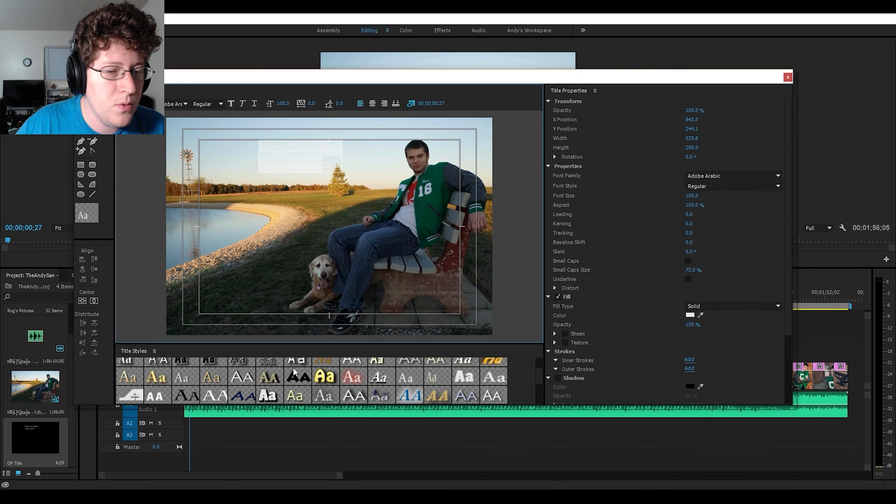
left_click(323, 377)
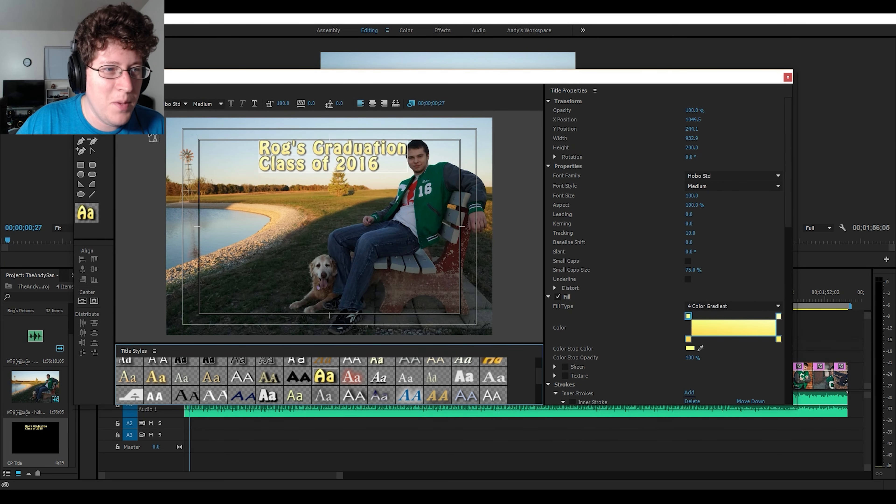
left_click_drag(313, 156, 256, 158)
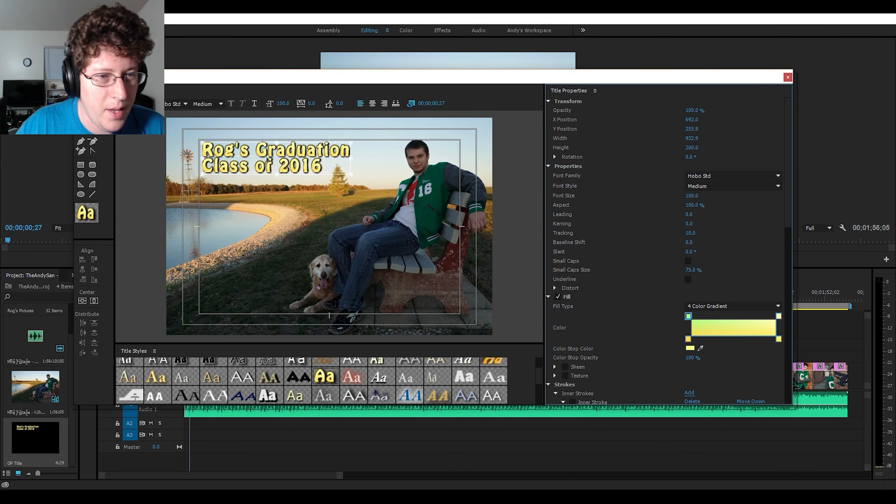
left_click_drag(264, 146, 262, 145)
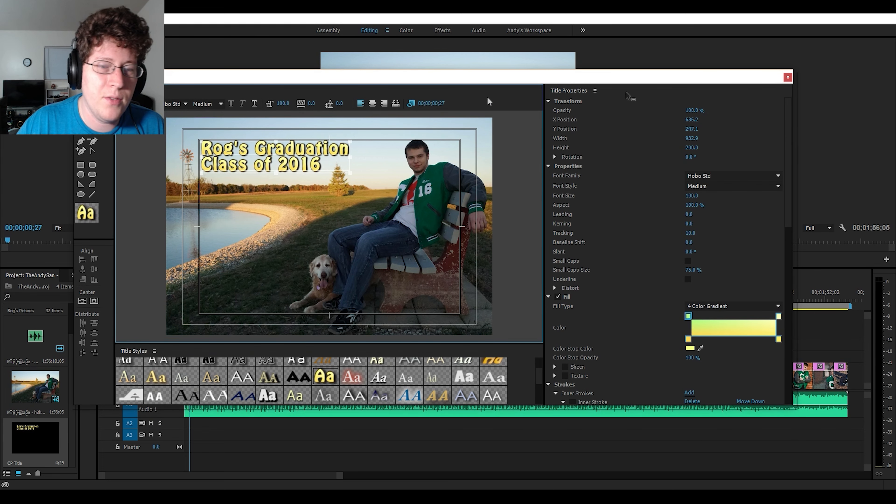
left_click(788, 77)
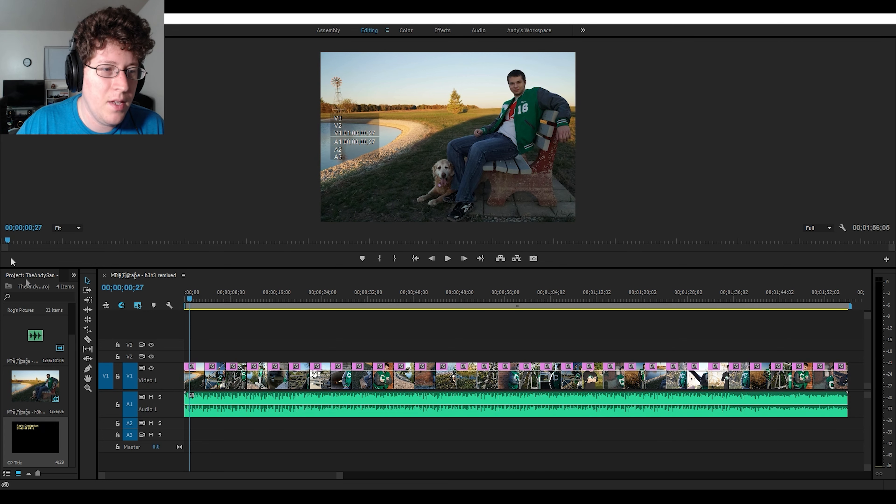
- Place OP Title at the start of V2 above the first picture and trim its end to match that picture
left_click_drag(29, 446, 177, 354)
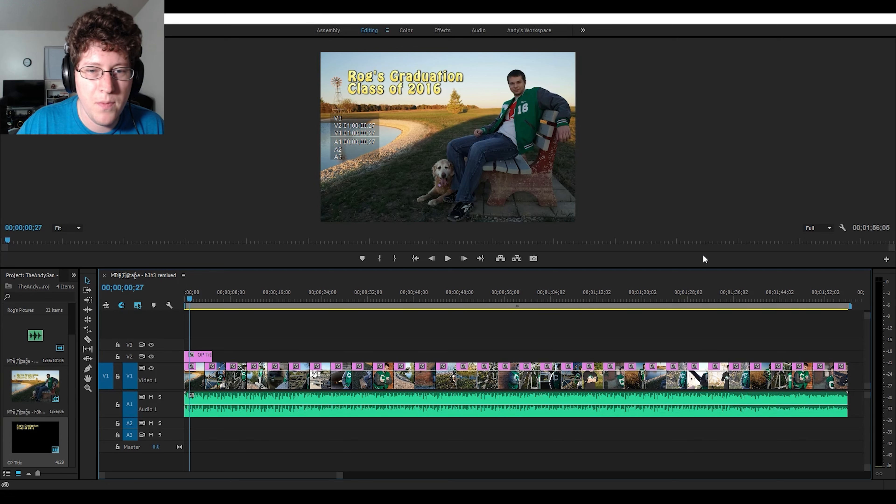
left_click(416, 258)
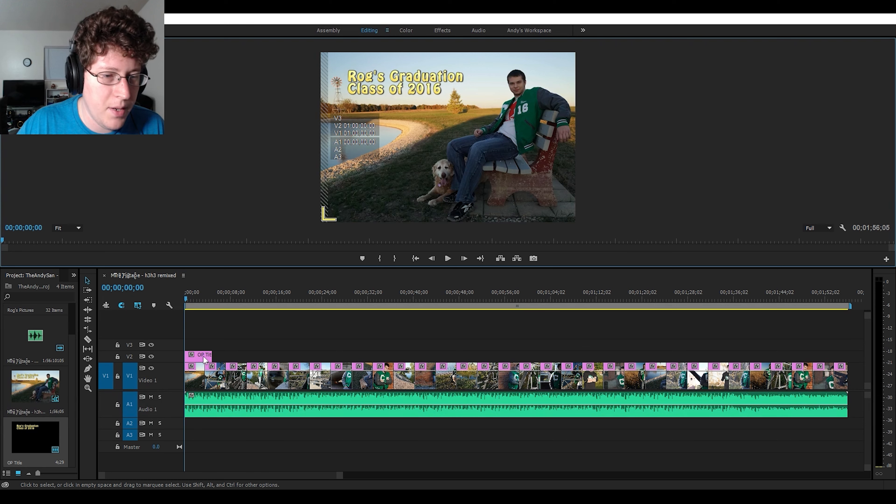
left_click_drag(211, 356, 201, 359)
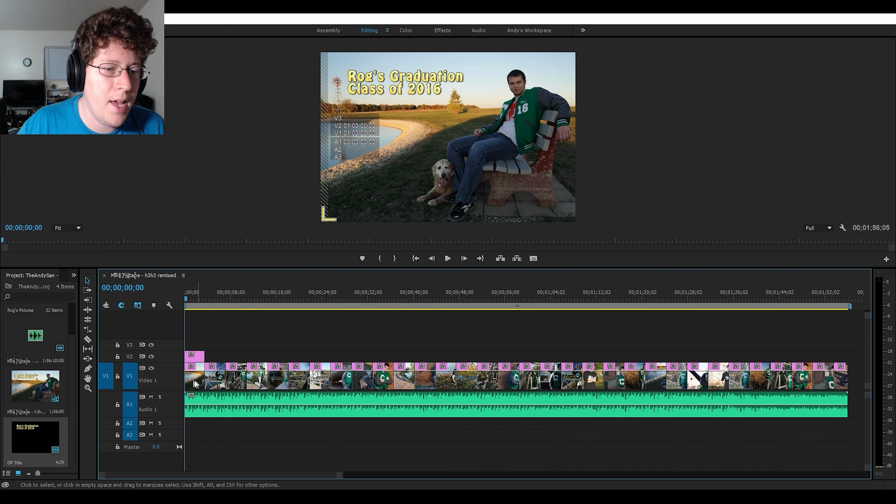
- Find the Dissolve video transitions in the effects list and apply Cross Dissolve to the end of the first picture on V1
left_click(74, 276)
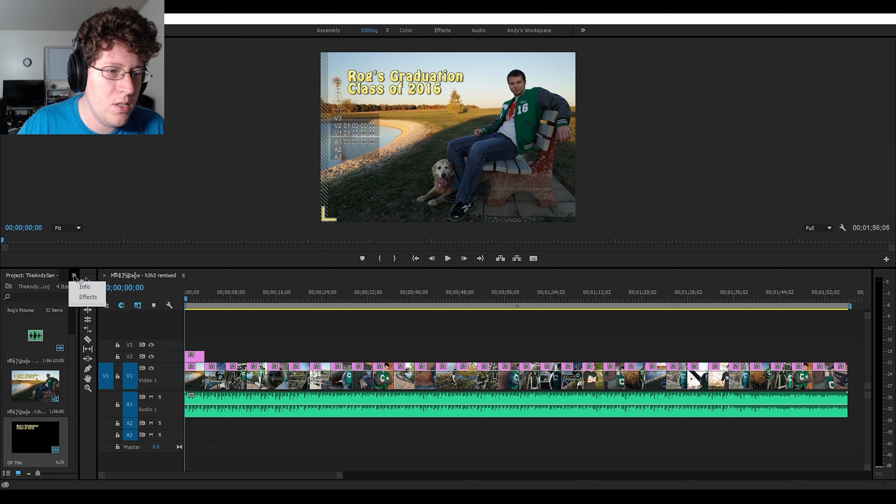
left_click(88, 297)
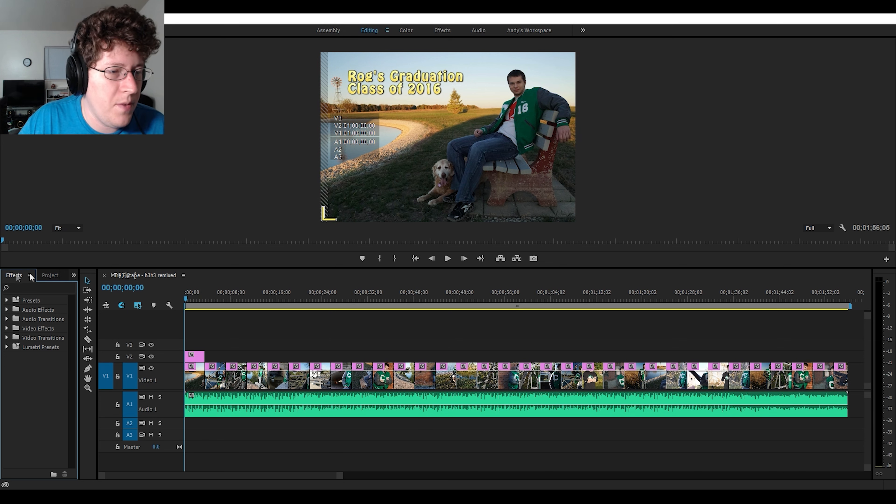
left_click(74, 275)
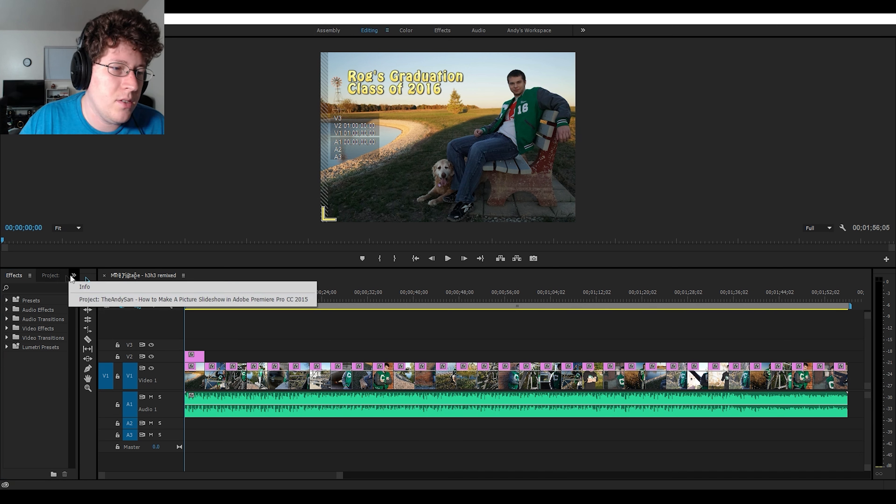
left_click(73, 276)
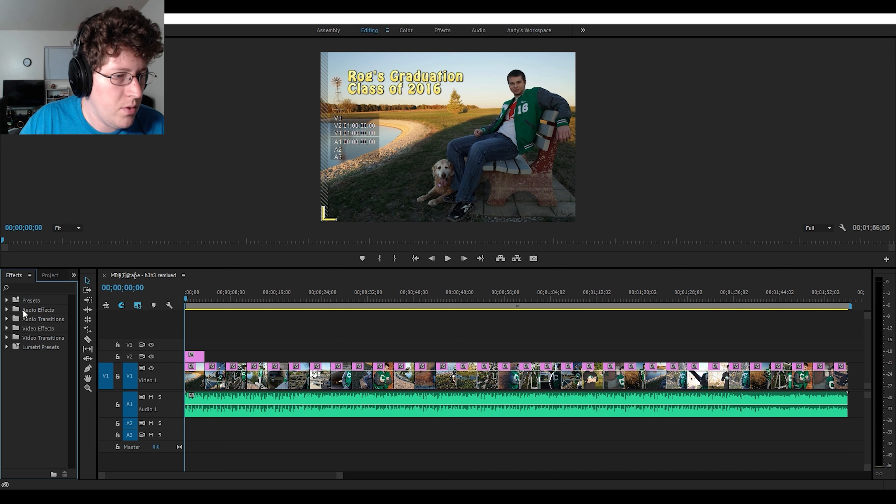
left_click(7, 338)
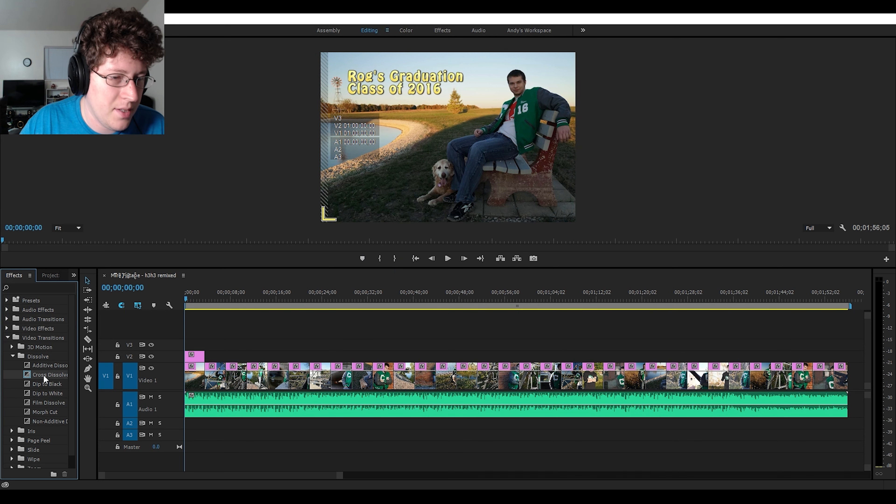
left_click_drag(46, 374, 206, 387)
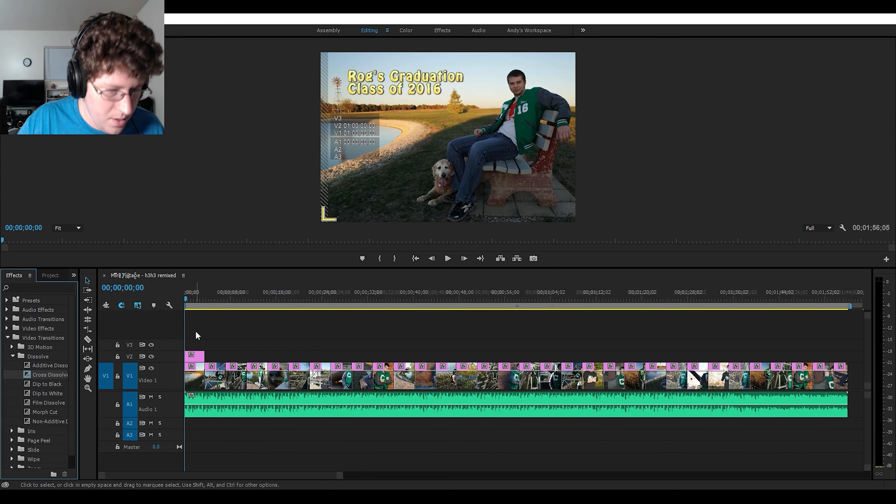
- Replace the Cross Dissolve at the first picture's end with one centered on the cut between the first two pictures
key("equal")
key("equal")
key("equal")
key("equal")
key("equal")
key("equal")
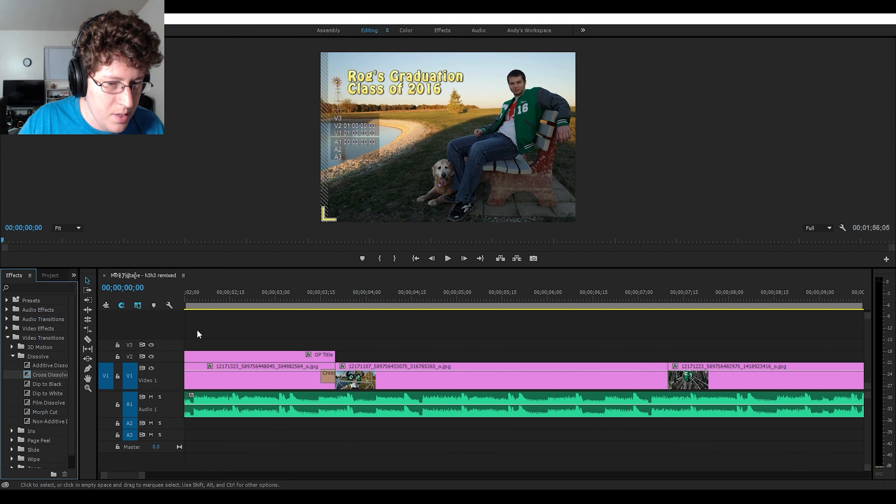
left_click(354, 336)
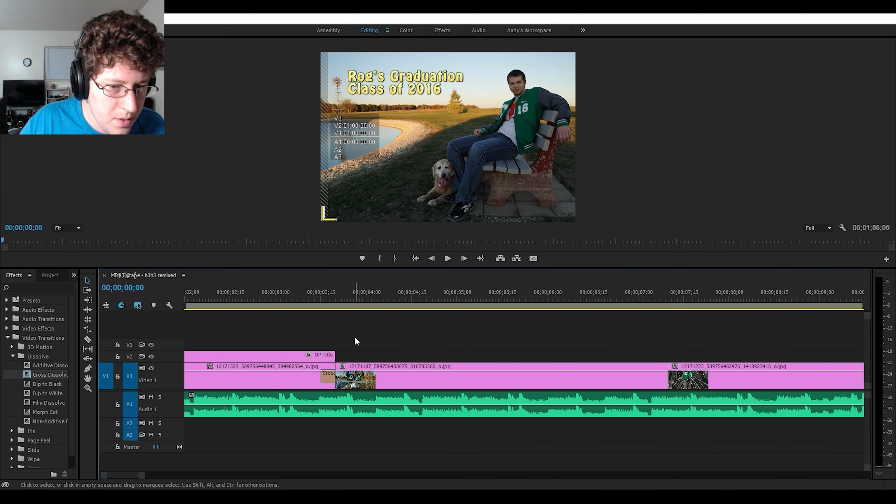
left_click(328, 377)
key("Delete")
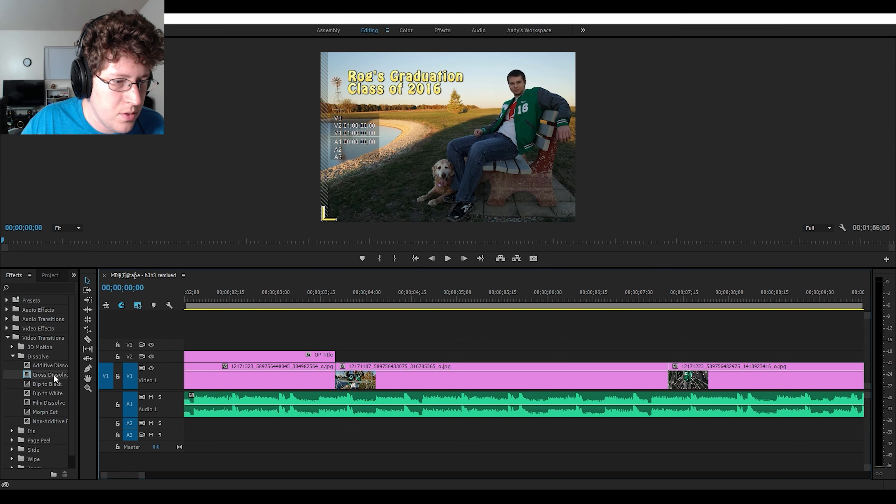
left_click_drag(54, 377, 338, 388)
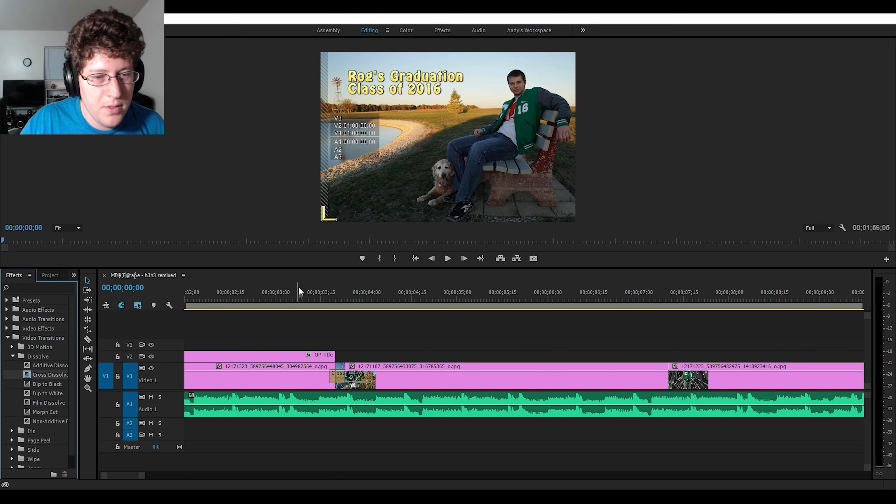
- Mute Audio 1 and play the sequence across the Cross Dissolve between the first two pictures
left_click(316, 297)
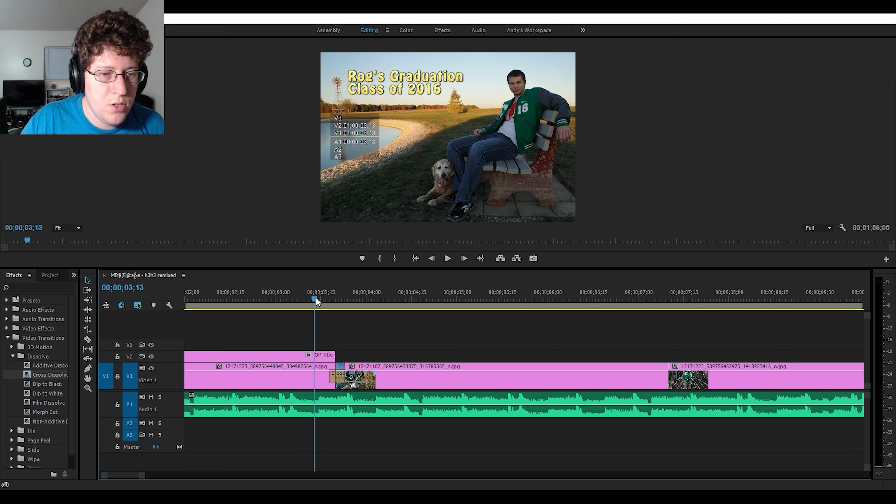
left_click(151, 397)
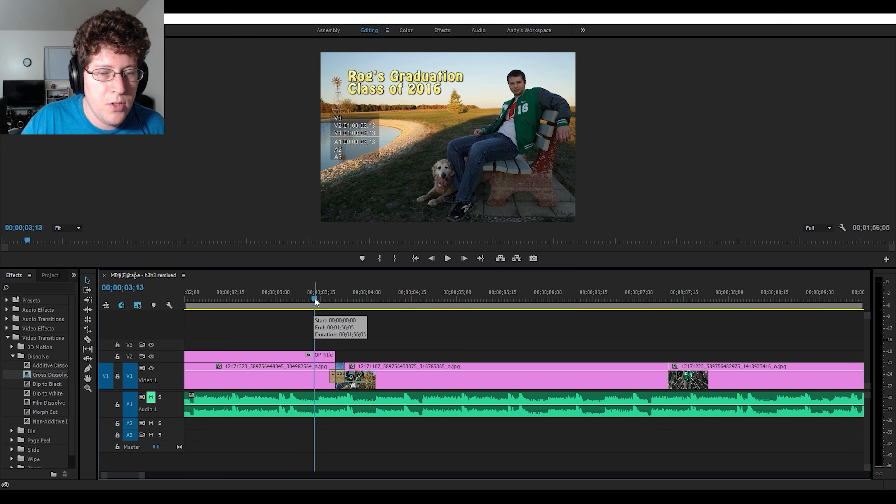
left_click_drag(314, 297, 320, 298)
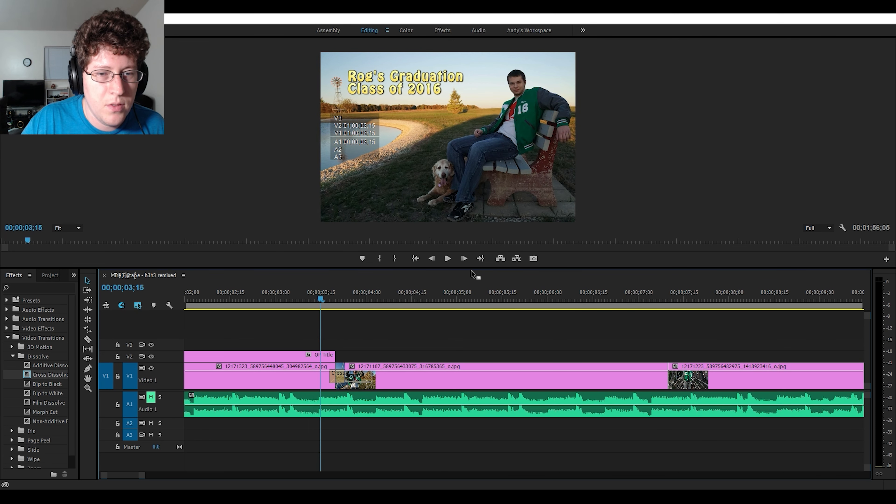
left_click(447, 259)
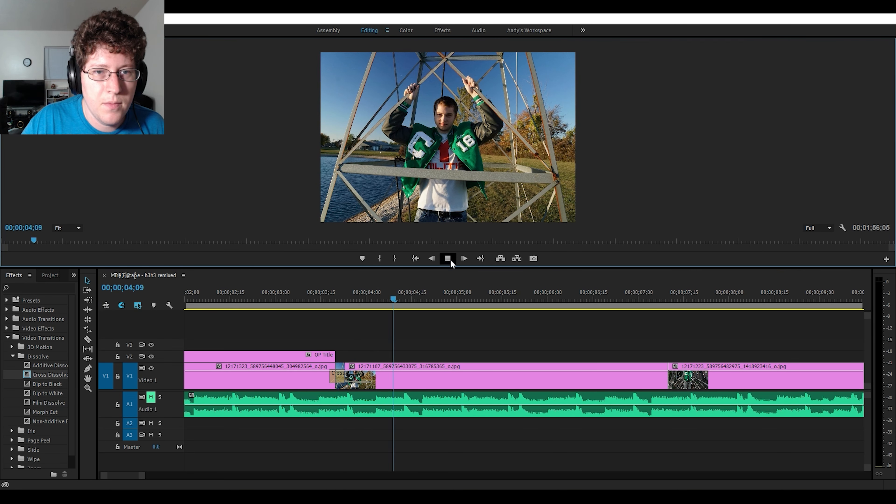
left_click(227, 299)
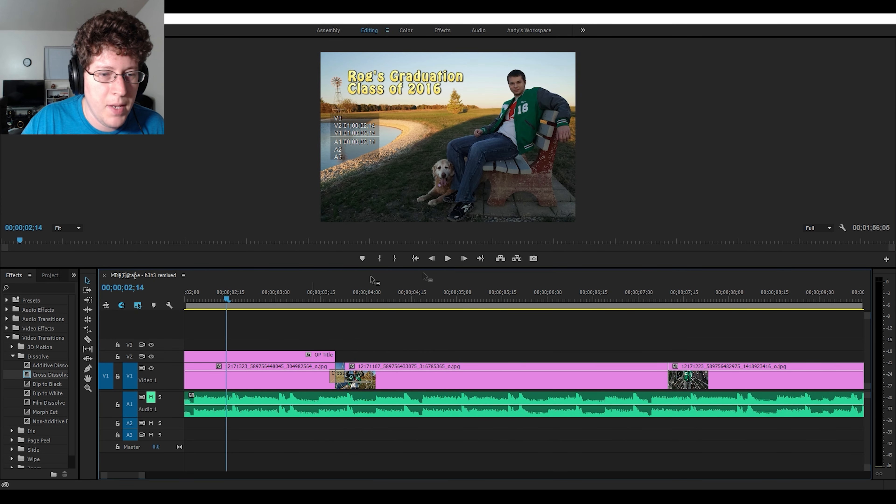
left_click(448, 259)
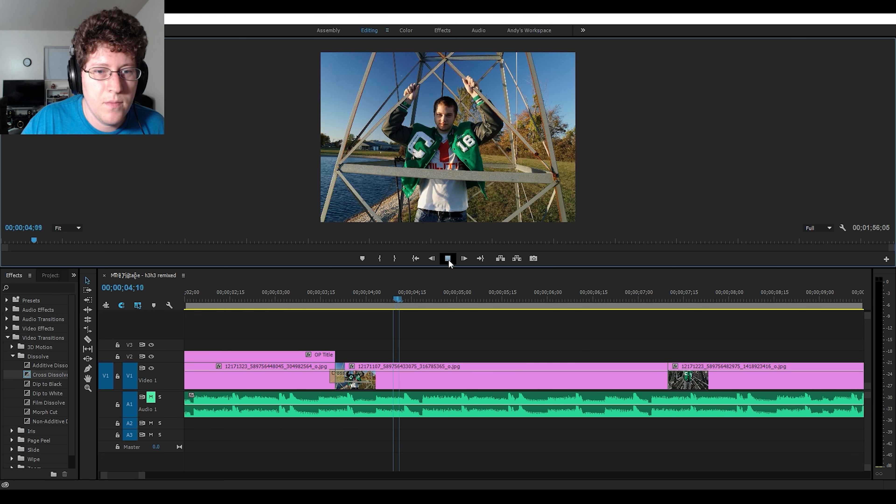
left_click(448, 259)
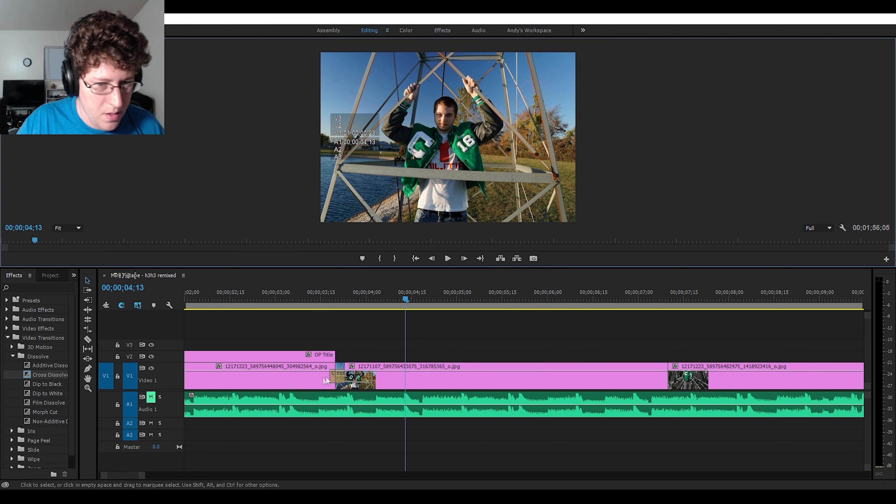
- Replace the Cross Dissolve between the first two pictures with Dip to Black and play across the transition
left_click(340, 381)
key("Delete")
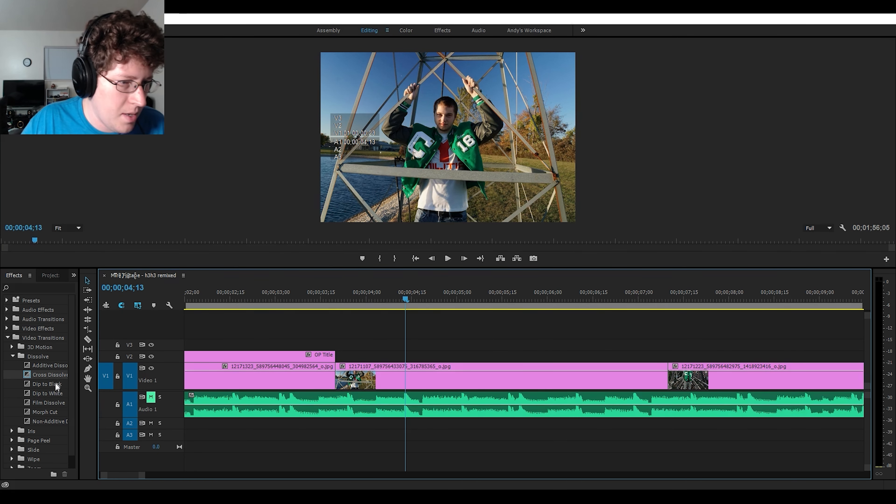
left_click_drag(56, 386, 335, 383)
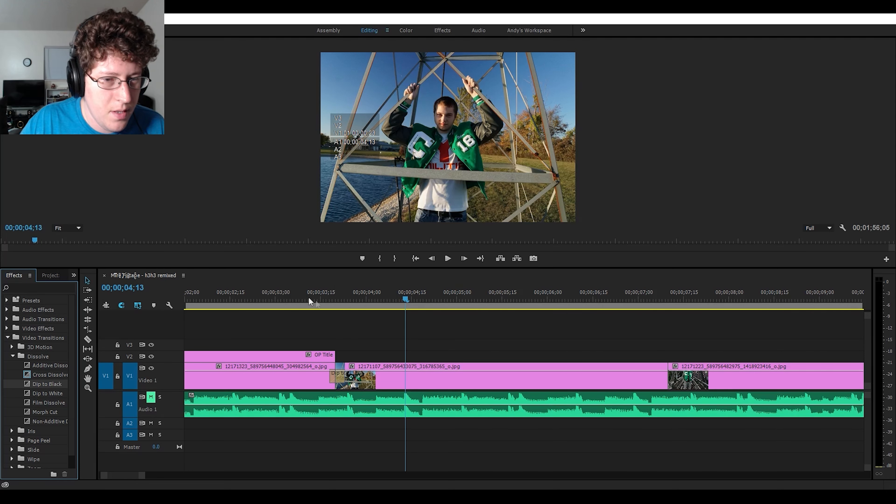
left_click(285, 297)
key("space")
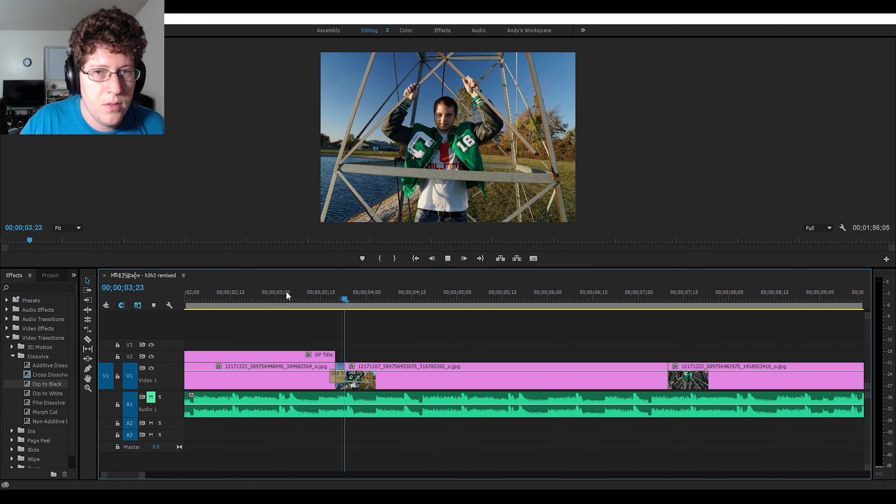
left_click(447, 258)
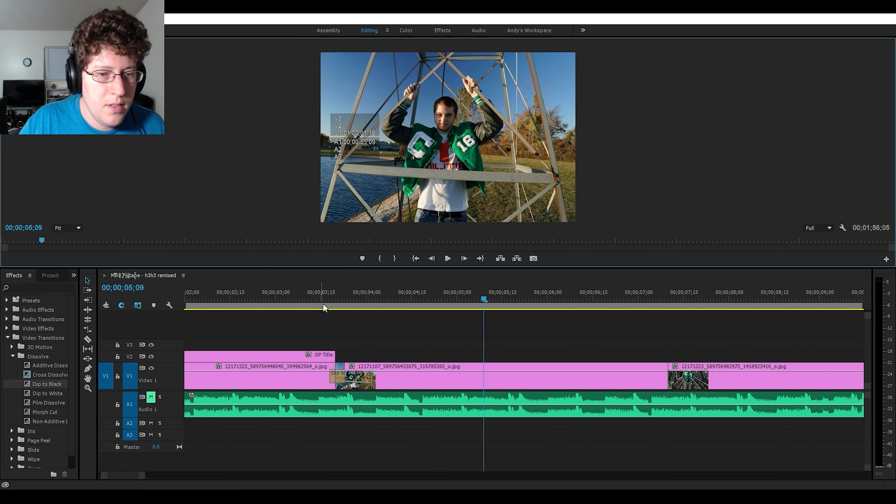
- Replace the Dip to Black between the first two pictures with a Cross Dissolve and play the sequence through several picture transitions
key("ctrl+z")
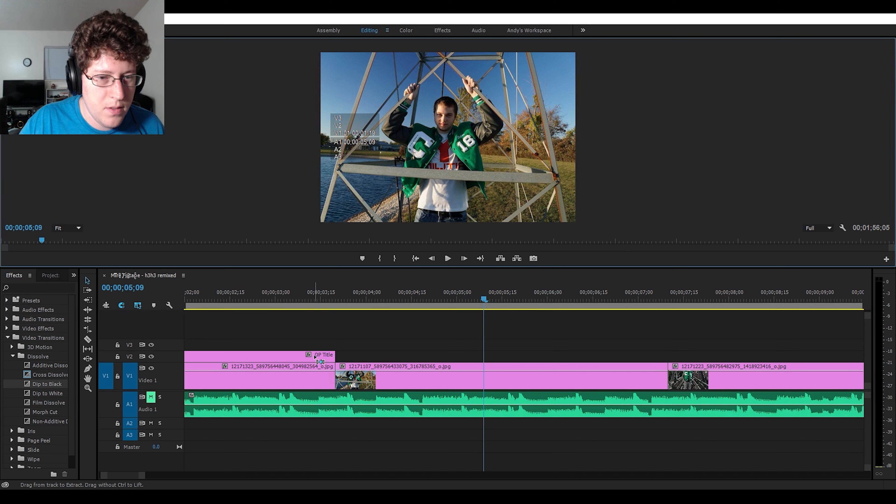
left_click(42, 383)
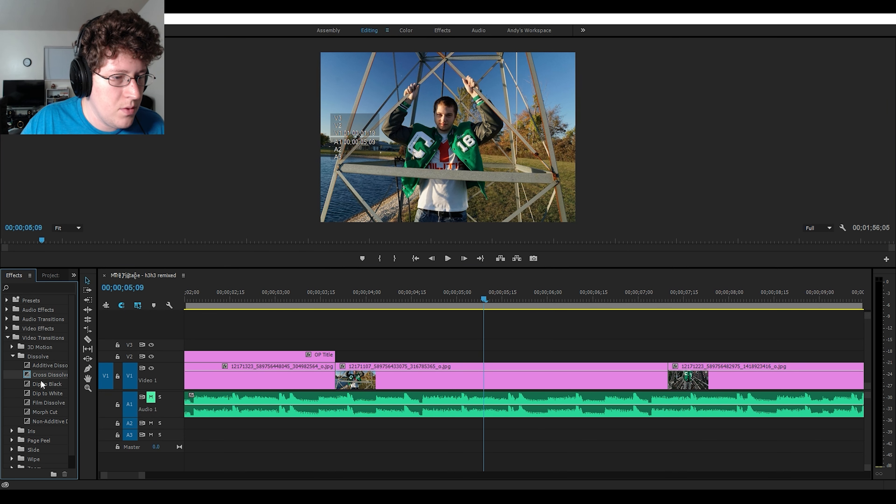
left_click_drag(38, 376, 335, 377)
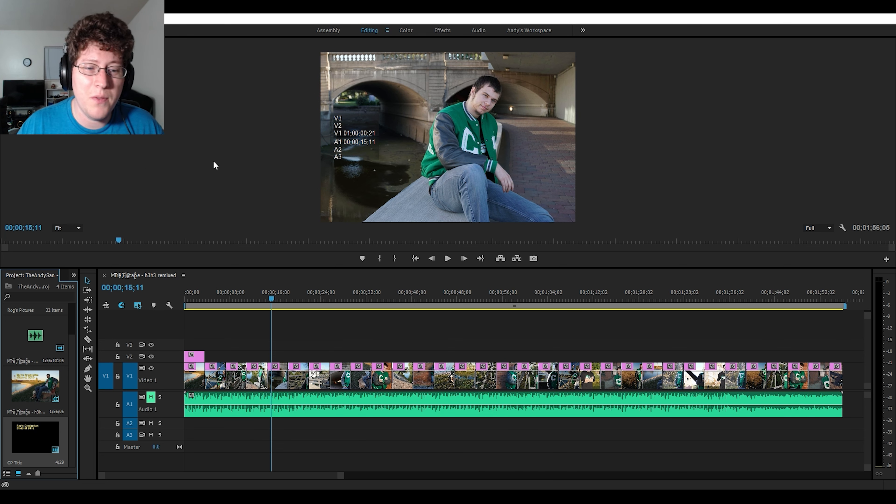
left_click(447, 259)
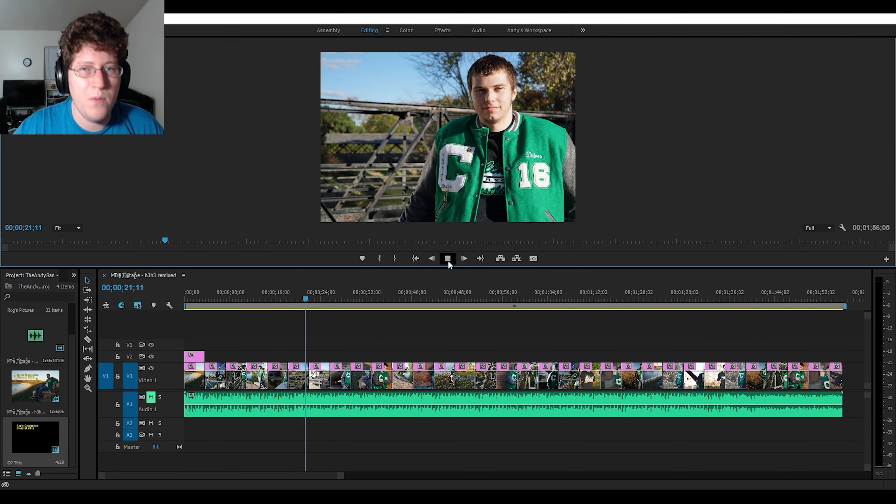
left_click(447, 258)
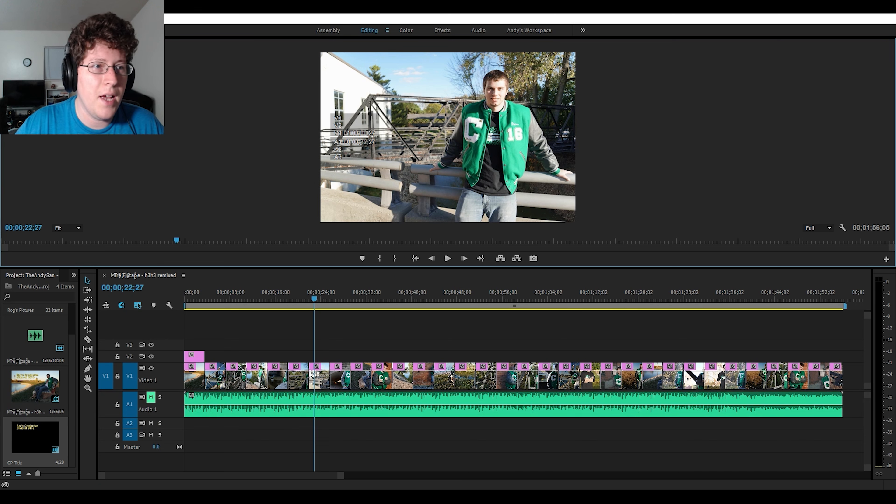
- Create a new 2048 × 1365 title named ED Title
left_click(108, 20)
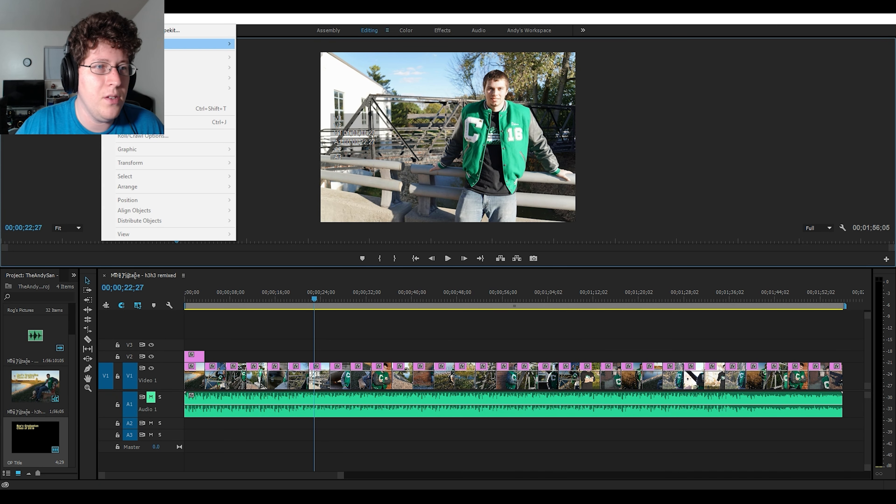
mouse_move(181, 46)
left_click(244, 43)
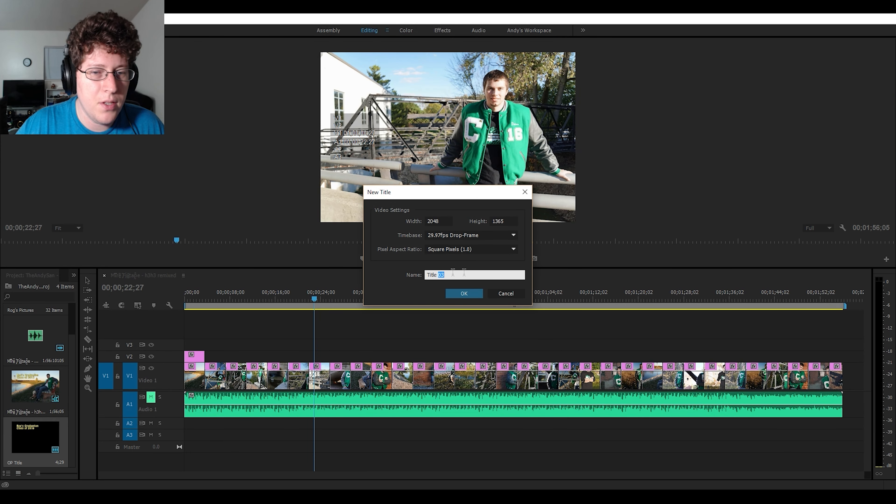
type("ED ")
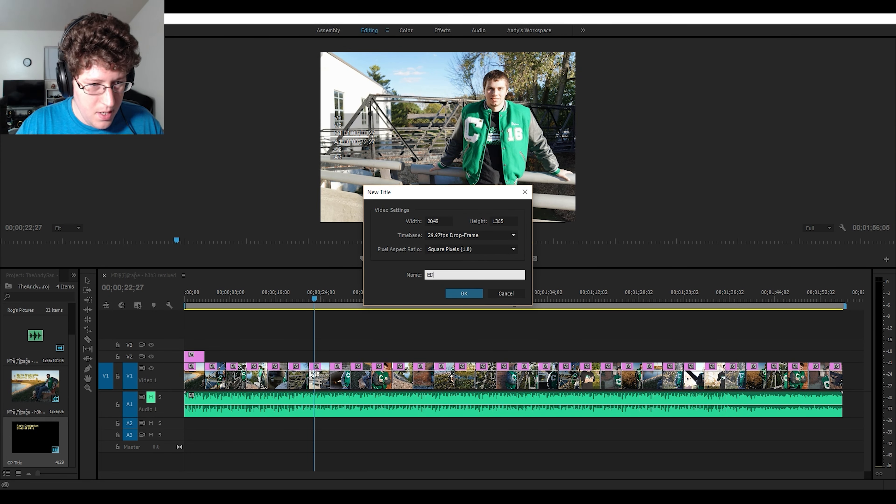
type("Tit")
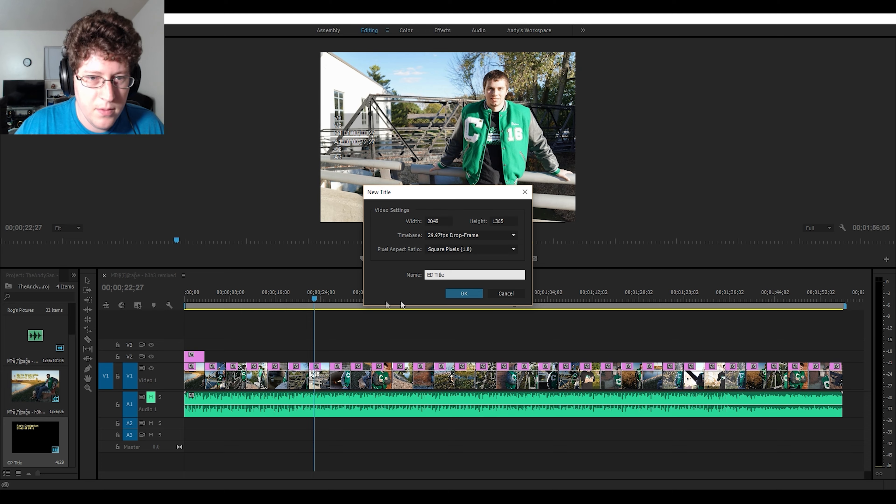
type("le")
left_click(467, 293)
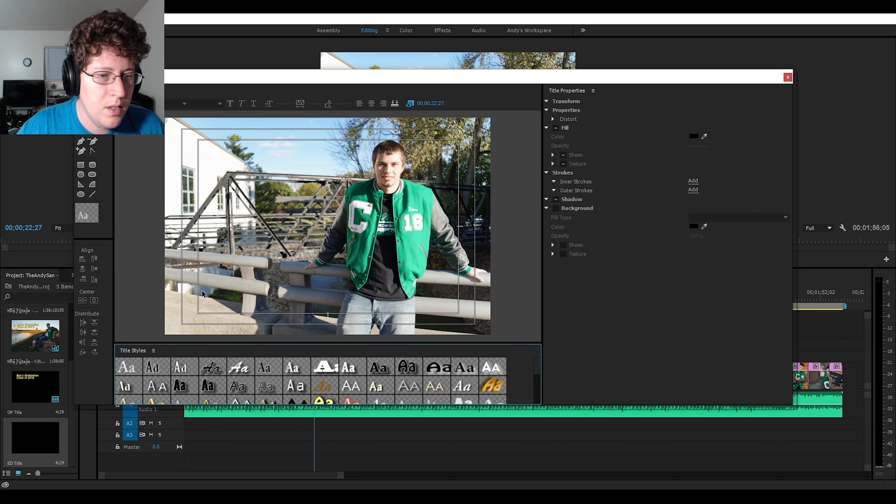
- Add the text "Thanks for watching!!" in the yellow Hobo Std style within a text area near the frame's upper-left corner
left_click(323, 401)
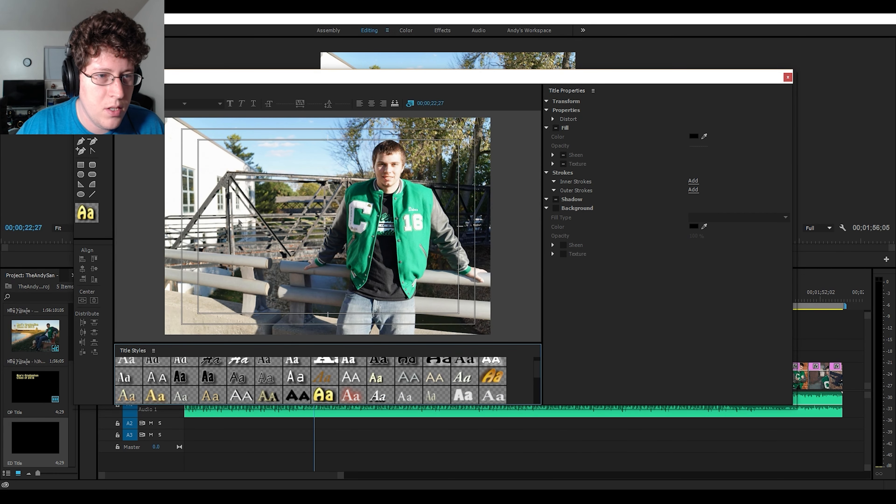
left_click(206, 154)
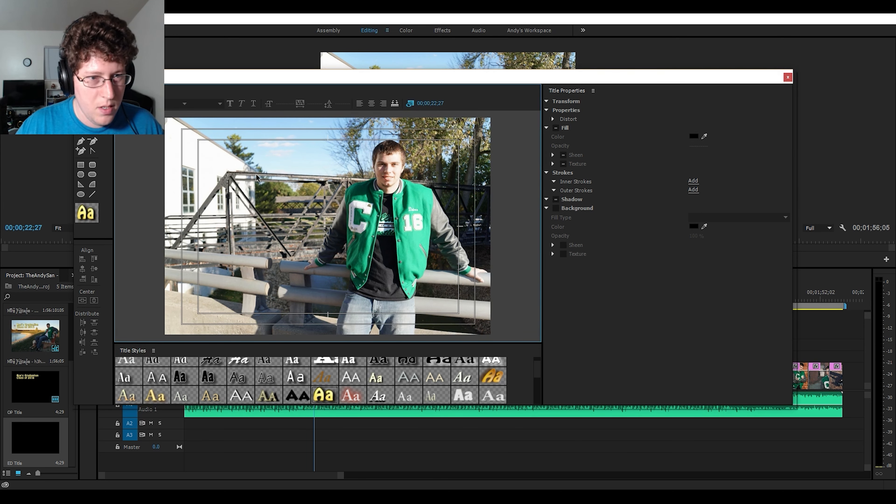
left_click(81, 121)
left_click_drag(208, 145, 323, 203)
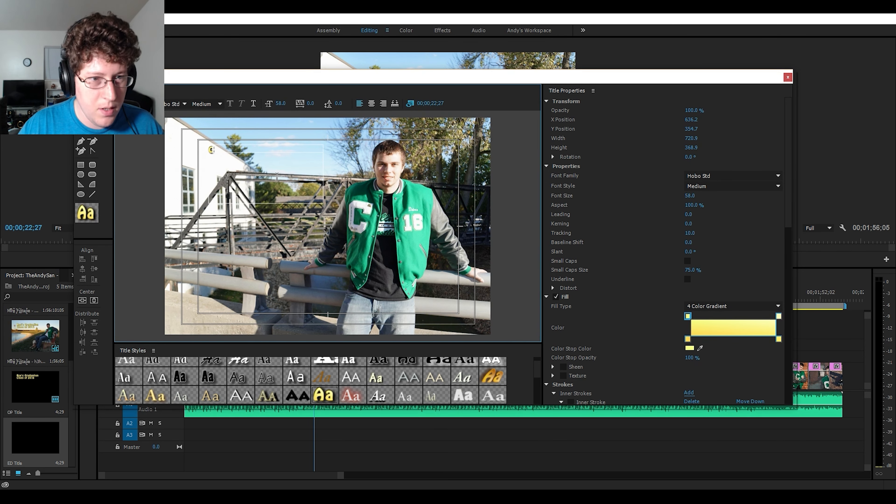
type("Thanks")
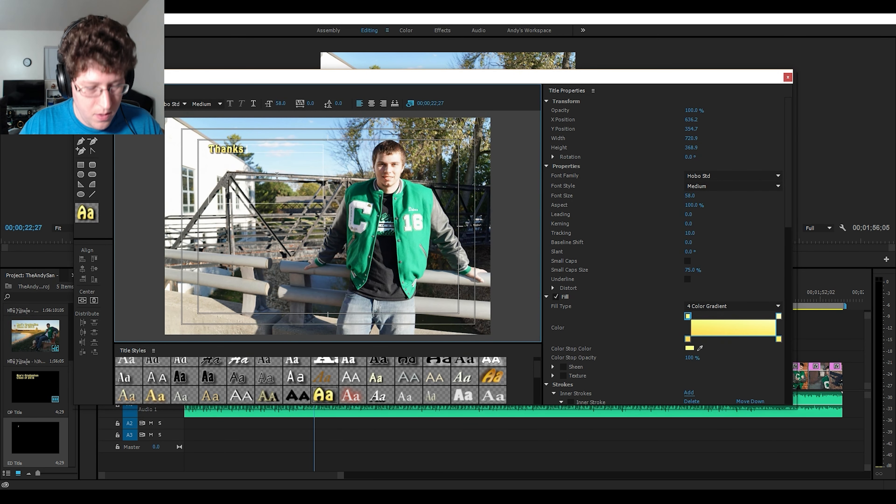
type(" for watching!!")
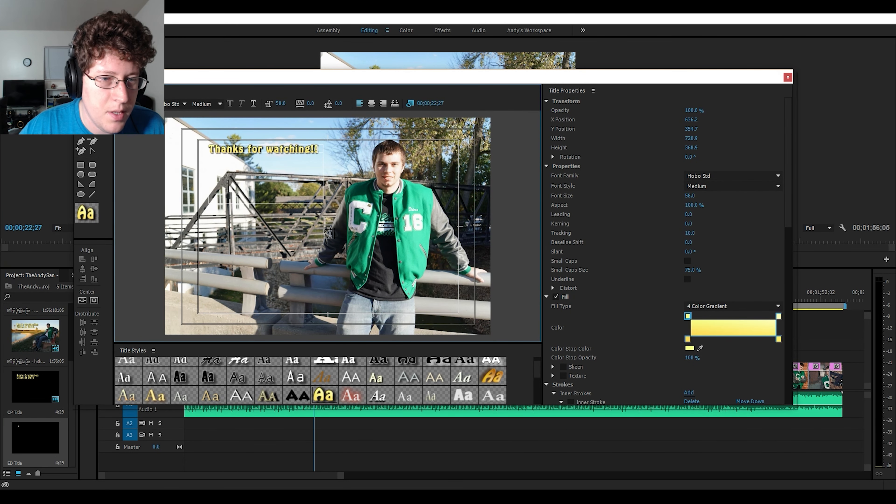
- Reduce the closing text box's height to about 128 and close the title editor
left_click(81, 102)
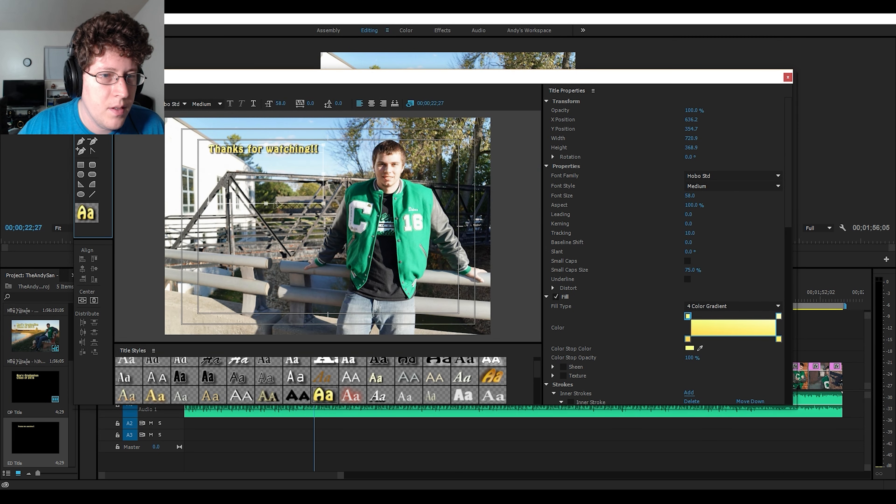
left_click_drag(266, 205, 268, 163)
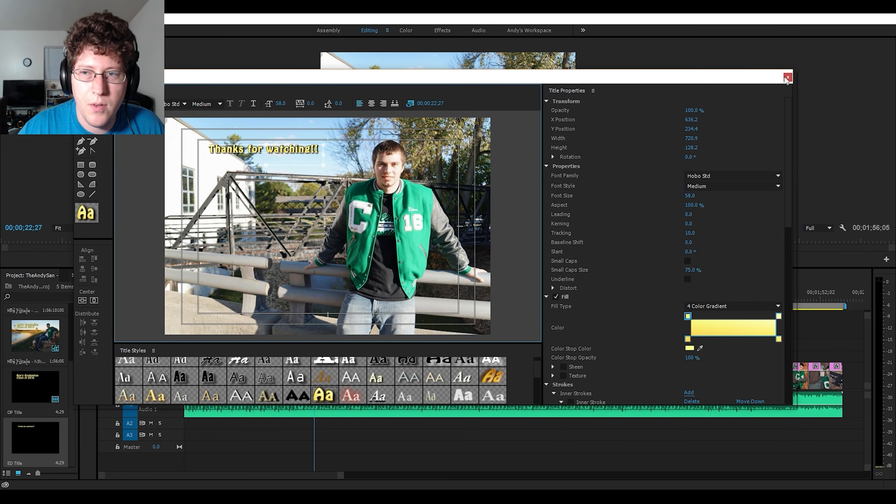
left_click(787, 77)
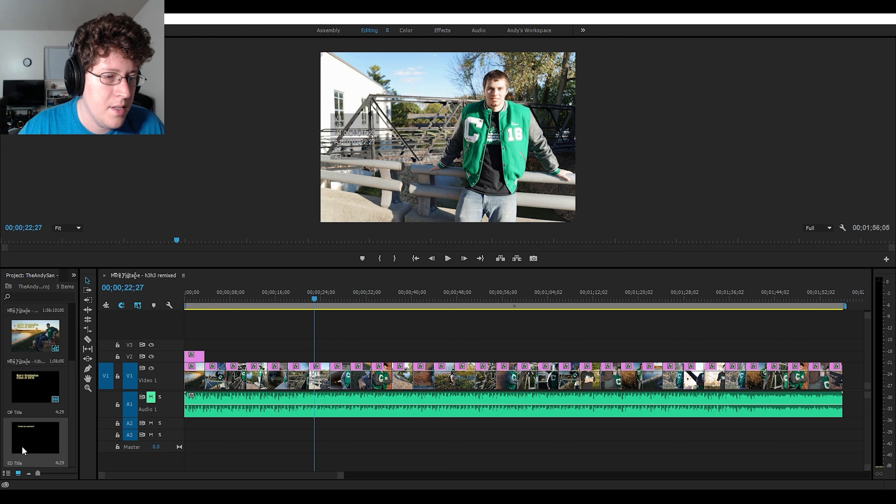
- Place ED Title on V2 at the sequence's end, trim its start to just after the last picture begins, and save the project
left_click_drag(20, 449, 813, 357)
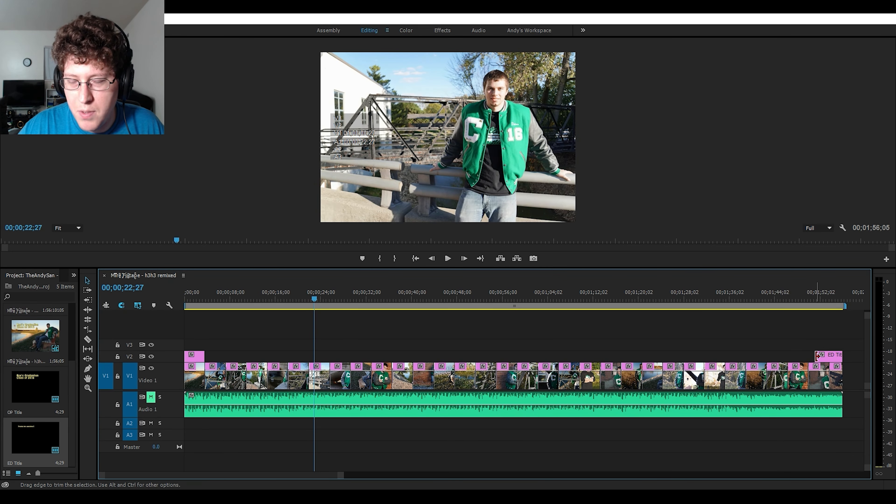
left_click_drag(817, 358, 830, 359)
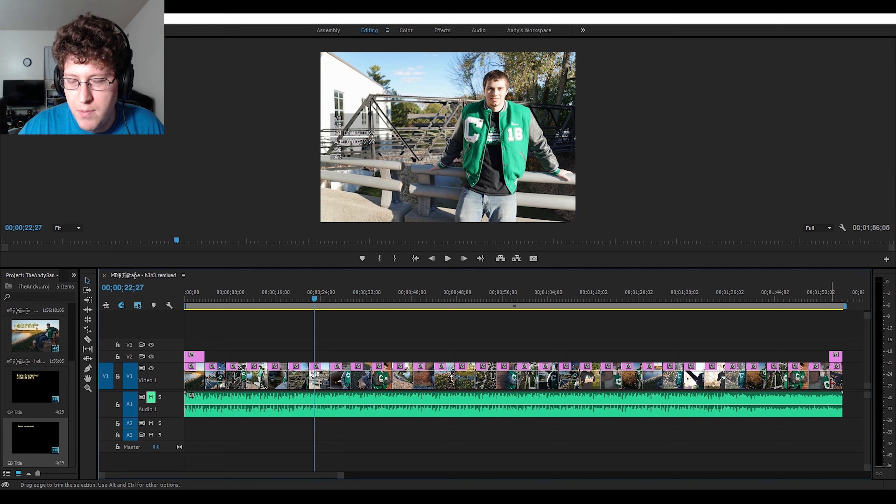
scroll(830, 375, "up", 5, "alt")
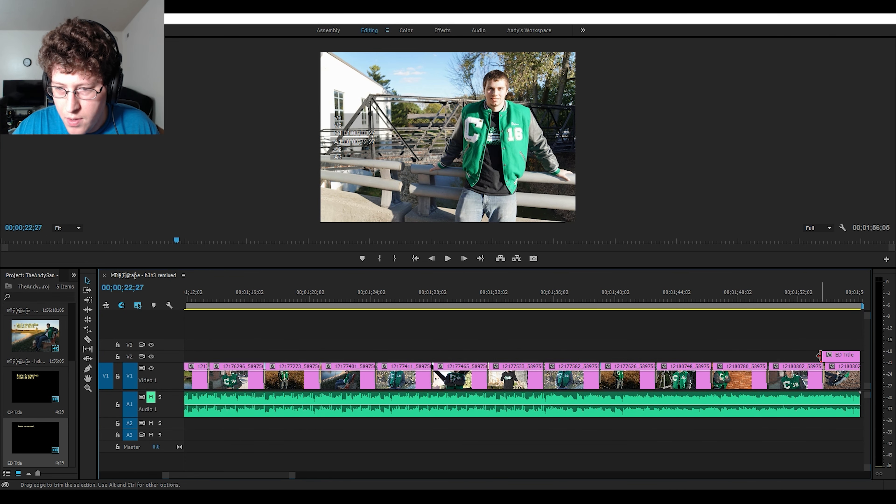
left_click_drag(820, 357, 828, 357)
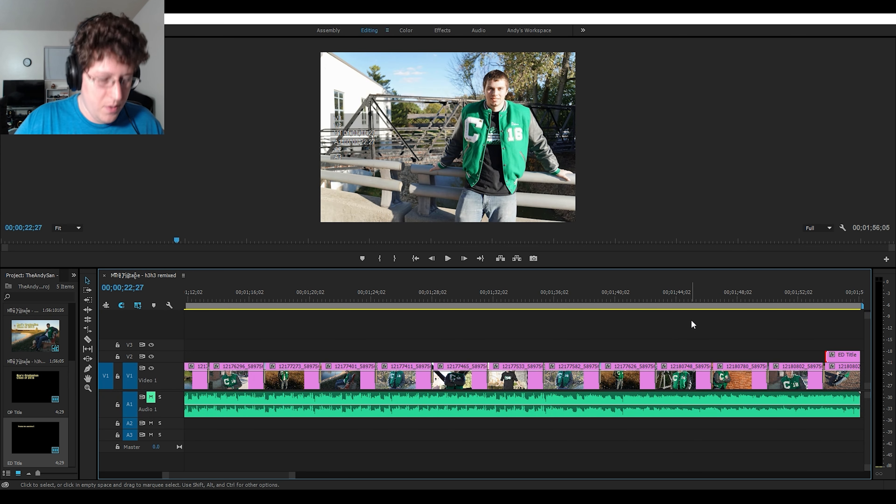
key("ctrl+s")
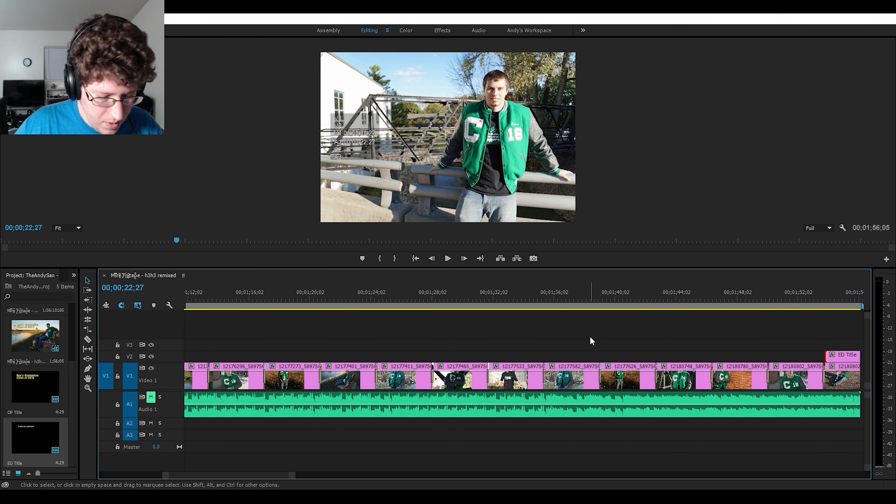
- Find the Crossfade audio transitions in the effects list and apply Exponential Fade to the start of the audio clip on A1
scroll(590, 337, "down", 10)
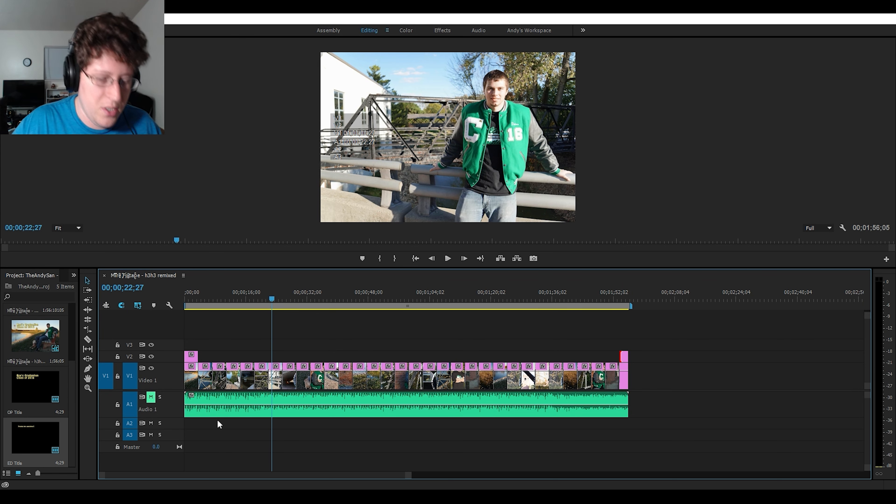
scroll(214, 421, "up", 10, "alt")
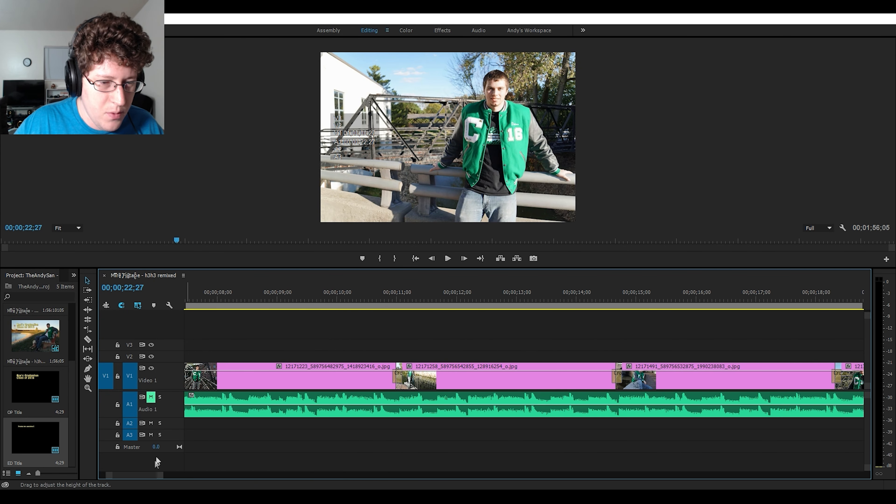
left_click_drag(144, 475, 126, 473)
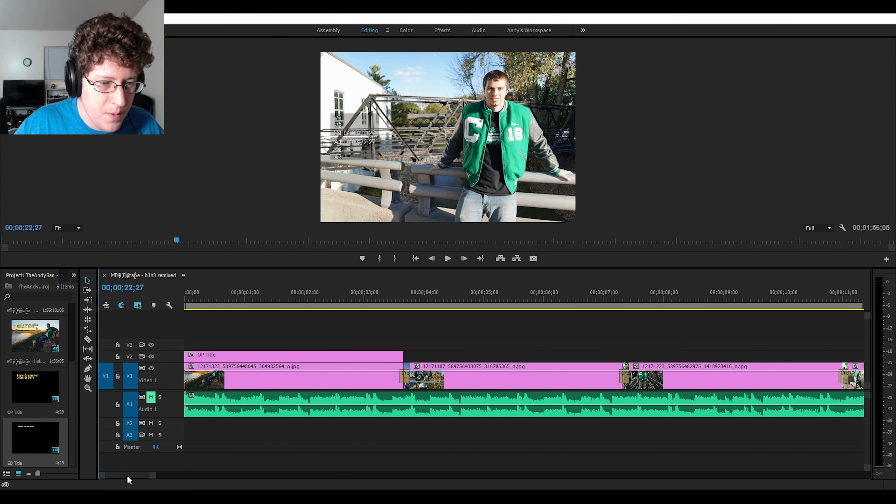
left_click(194, 401)
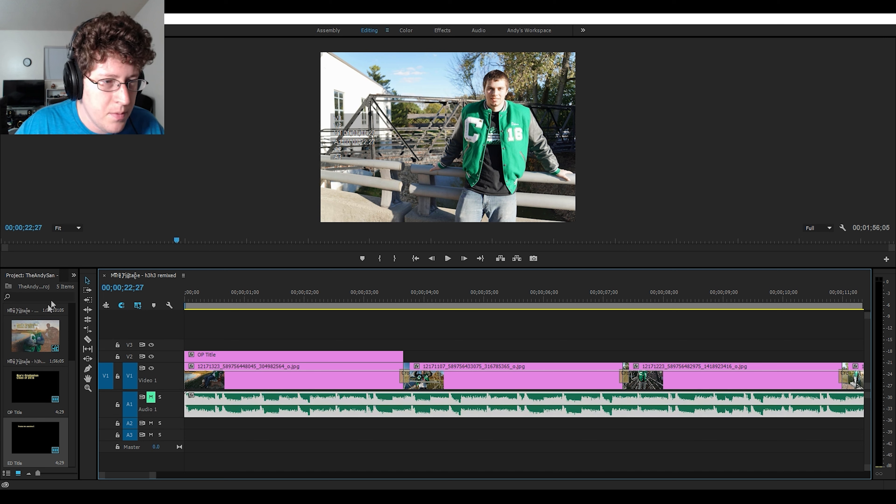
left_click(73, 275)
left_click(75, 299)
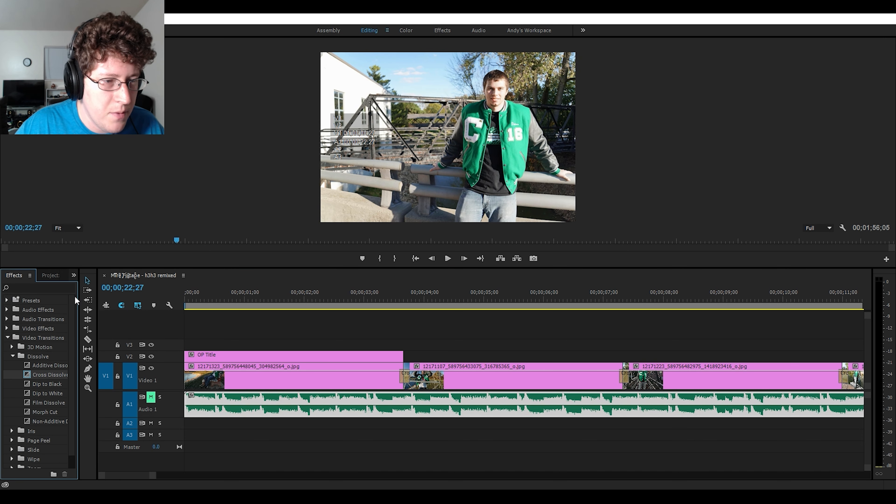
left_click(7, 338)
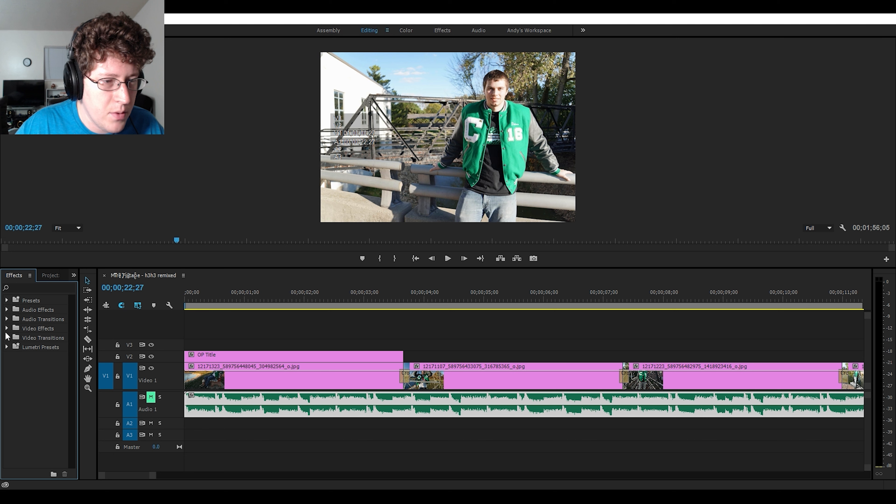
left_click(7, 319)
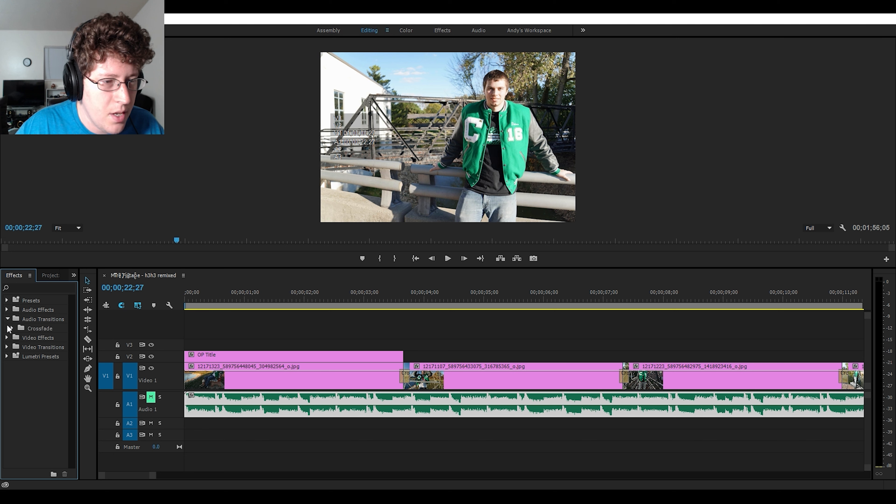
left_click(13, 328)
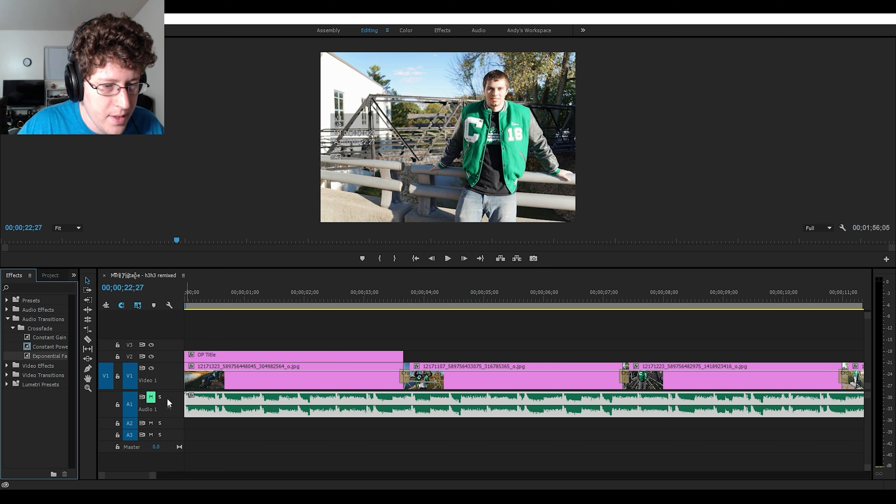
left_click_drag(55, 359, 188, 401)
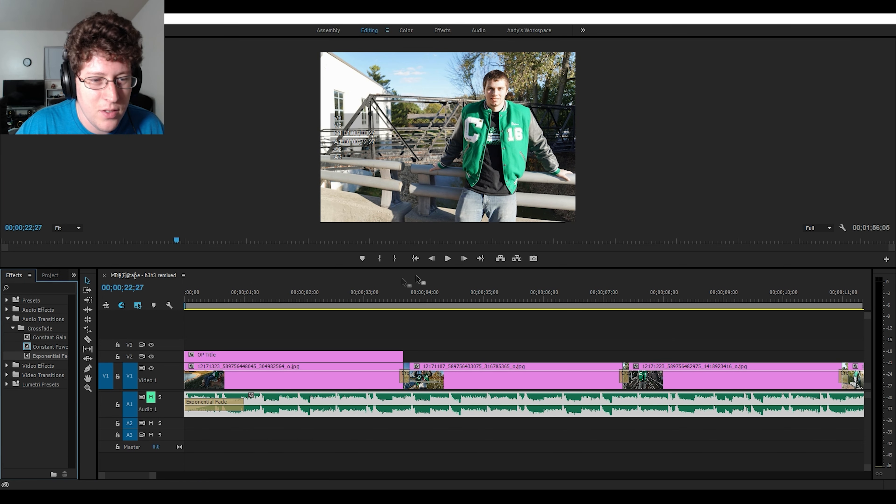
- Unmute Audio 1 and play the sequence's opening through the audio fade-in and the first picture transition
left_click(151, 397)
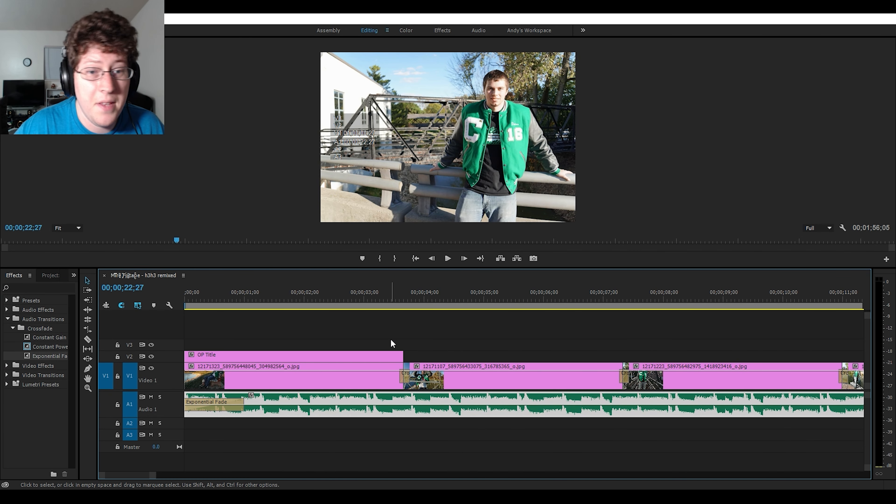
left_click(448, 259)
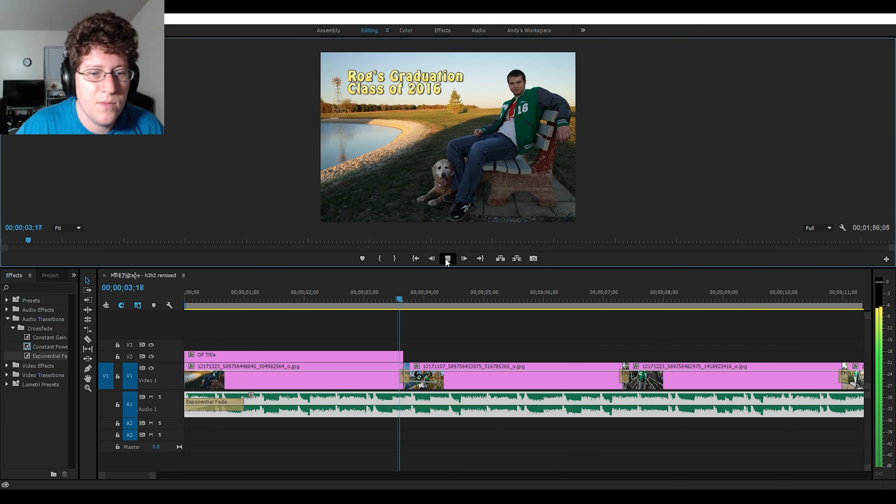
left_click(446, 260)
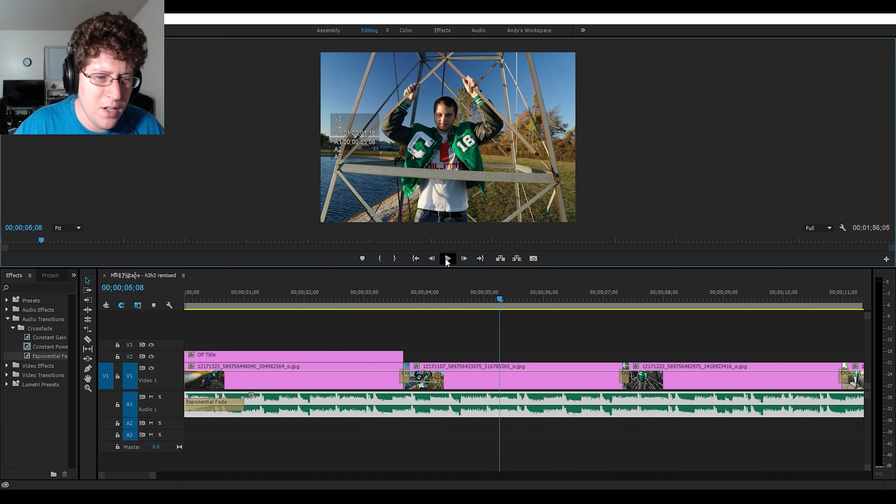
- Replay the sequence from its start through the audio fade-in and the first picture transition
left_click(419, 258)
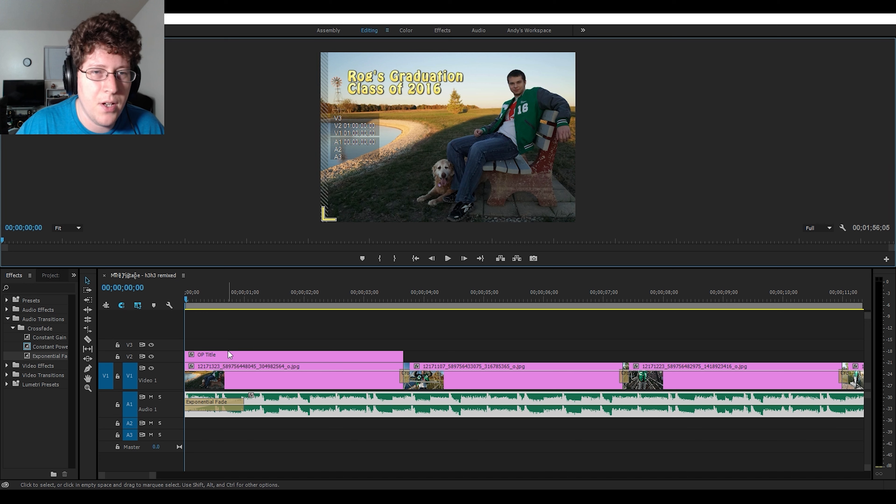
left_click(443, 260)
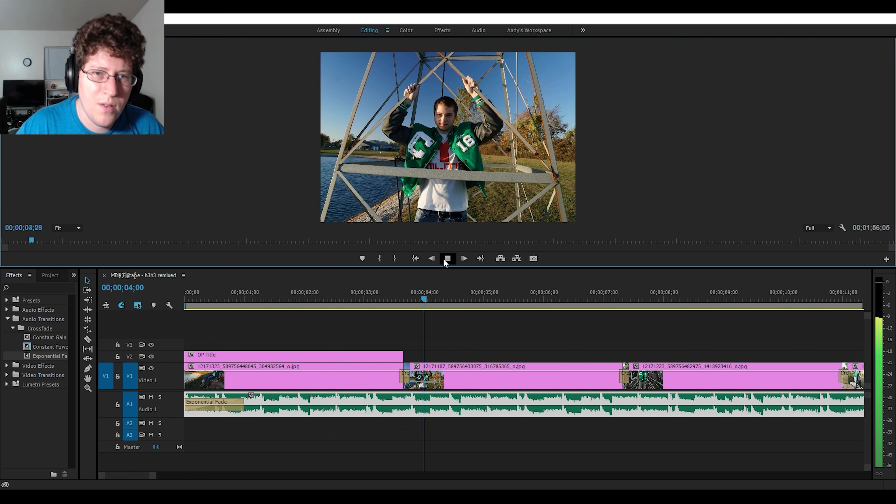
left_click(442, 258)
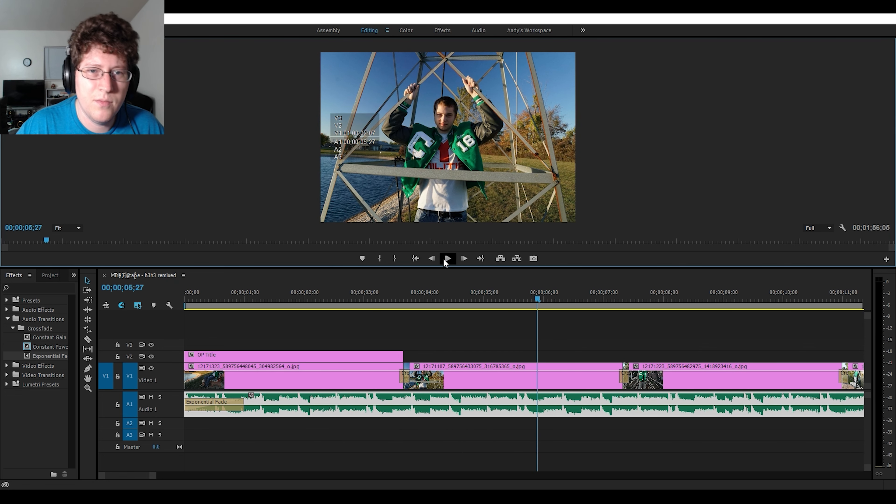
- Apply the Exponential Fade audio transition to the end of the audio clip on A1
key("minus")
key("minus")
key("minus")
key("minus")
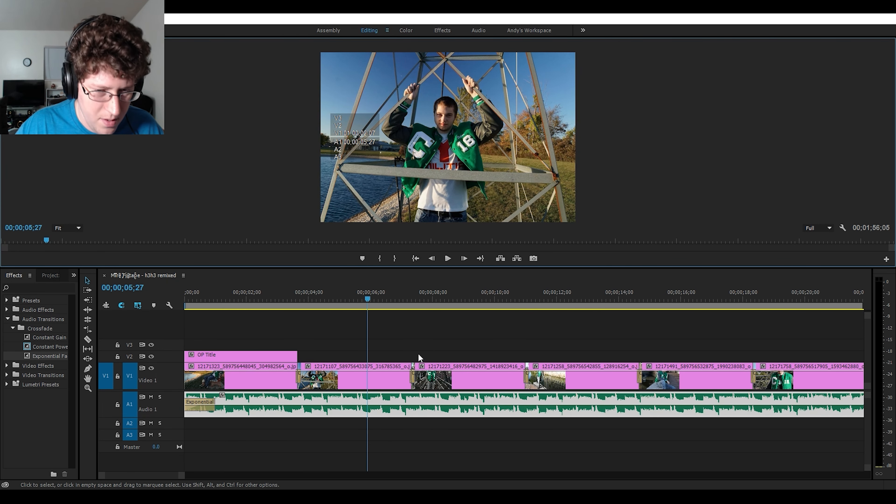
key("minus")
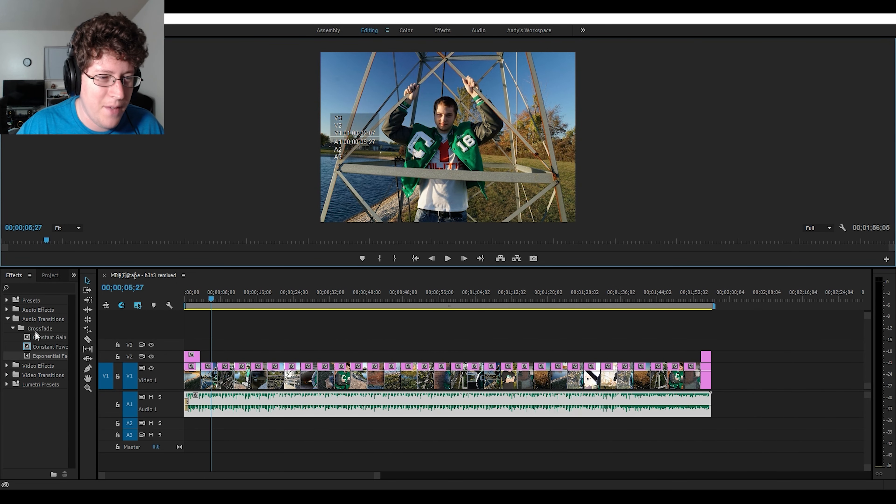
left_click_drag(36, 360, 712, 411)
scroll(710, 377, "up", 5)
scroll(710, 377, "up", 2)
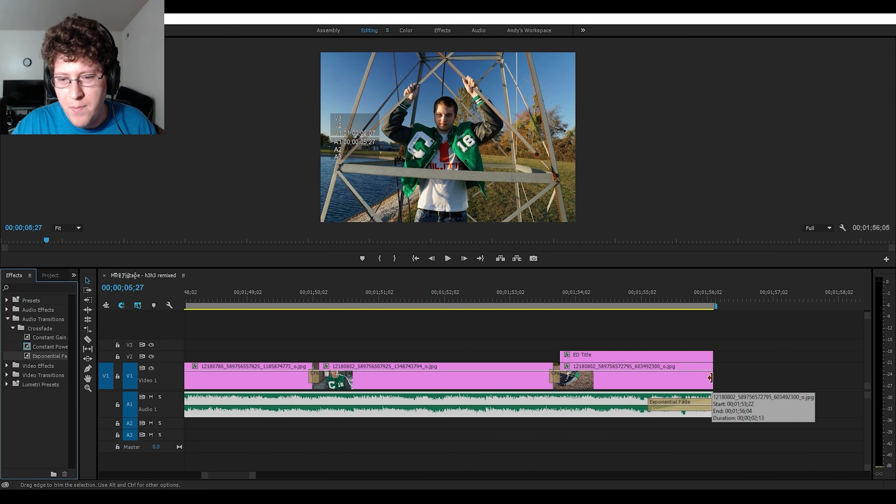
- Play the sequence's ending from just before ED Title to check the audio fade-out
left_click_drag(234, 477, 239, 476)
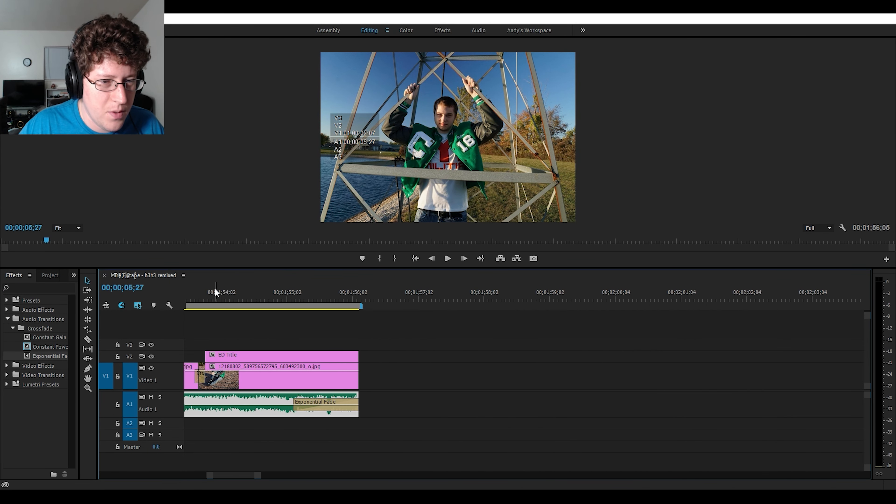
left_click(193, 291)
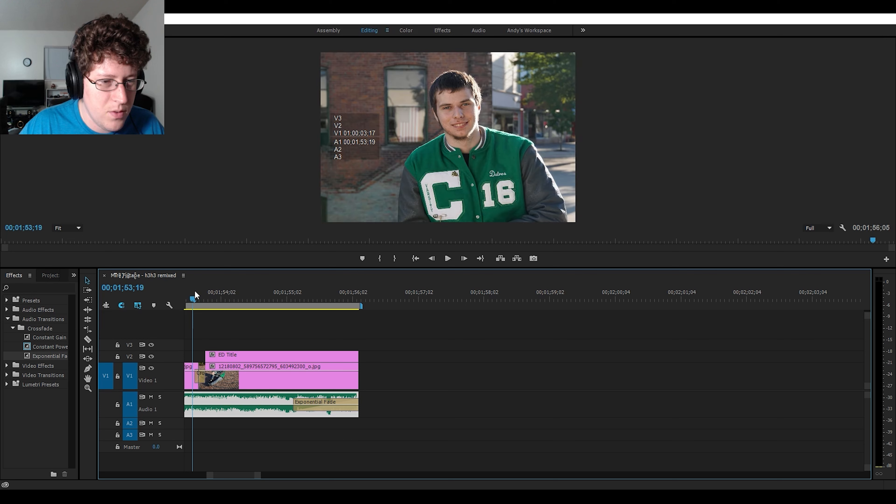
left_click(447, 258)
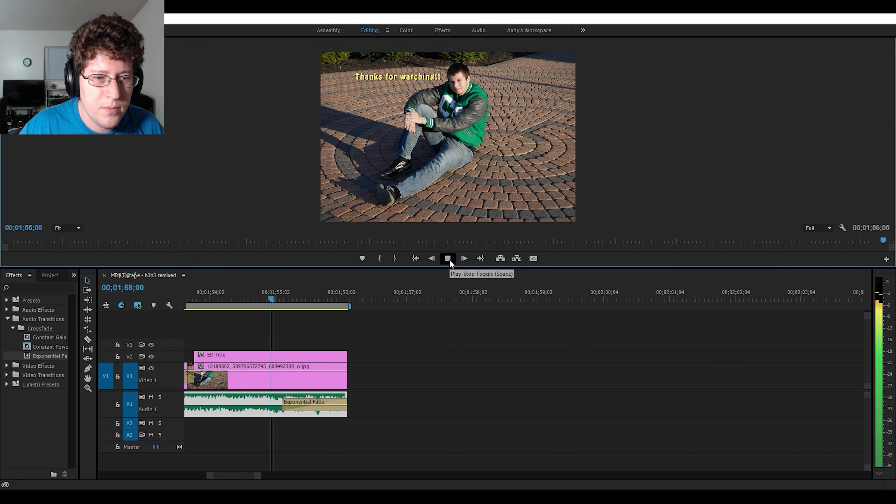
left_click(450, 259)
left_click(449, 259)
- Lengthen the closing Exponential Fade on A1 so it starts where the last picture begins
left_click_drag(128, 476, 236, 475)
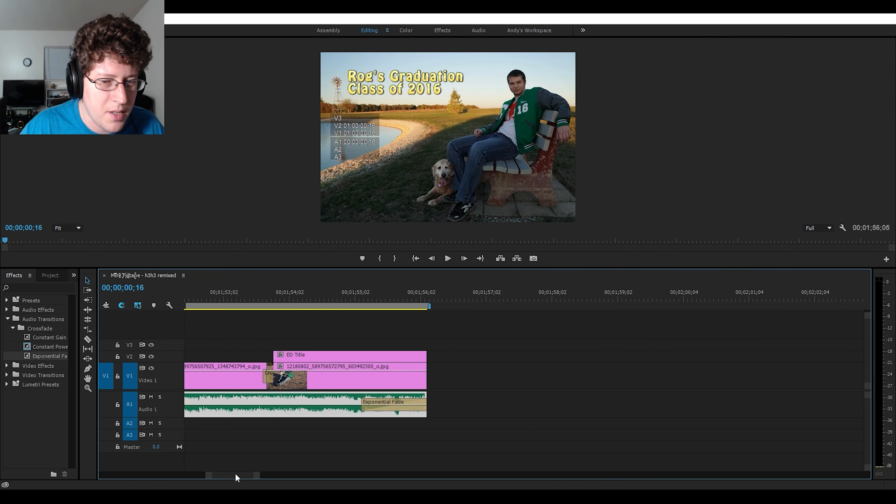
left_click(376, 401)
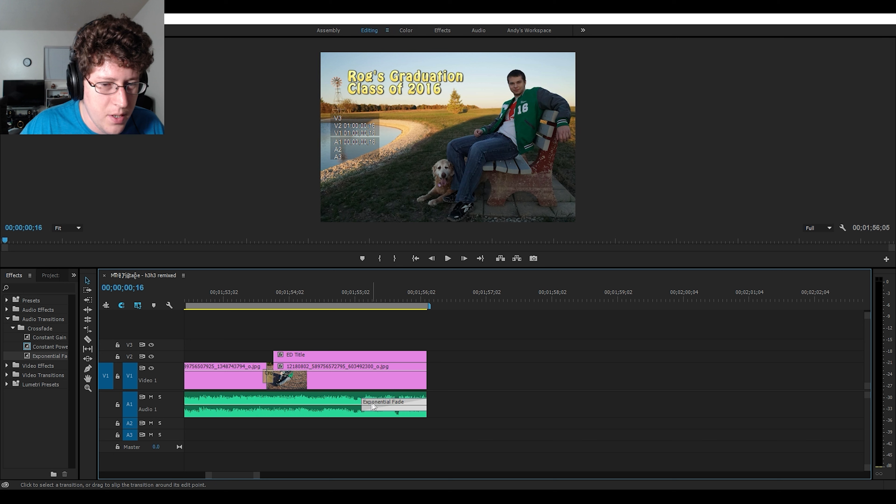
left_click(362, 402)
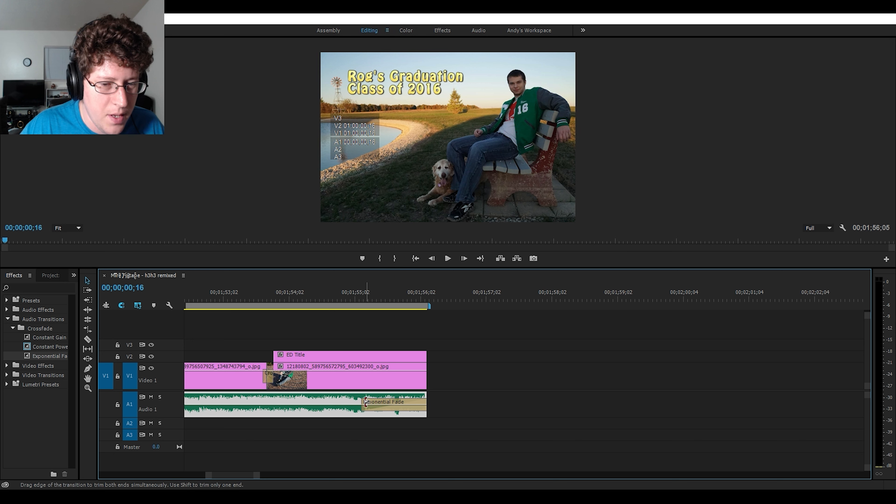
left_click(363, 404)
left_click_drag(363, 404, 268, 410)
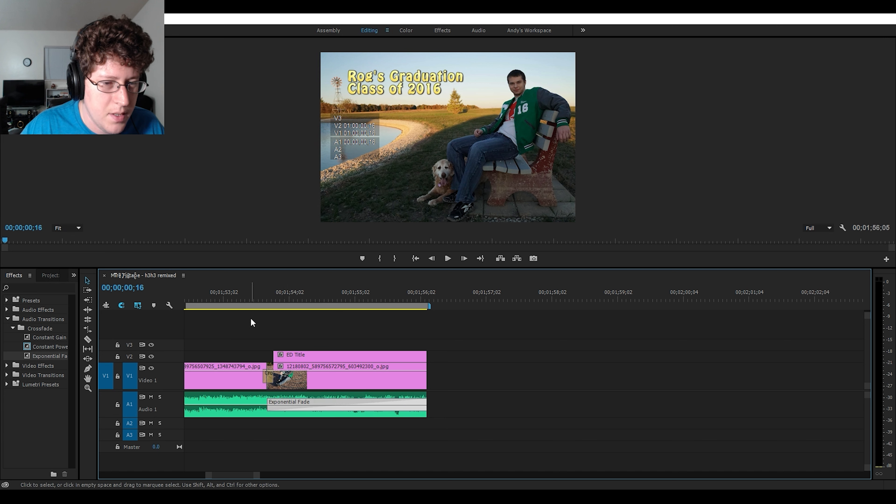
- Play the sequence from about 00;01;53;04 to its end to check the lengthened fade-out
left_click(230, 295)
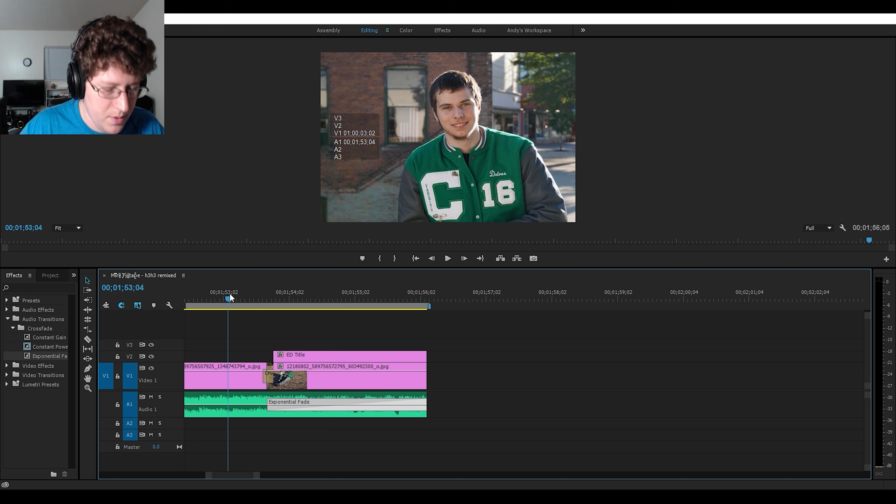
key("space")
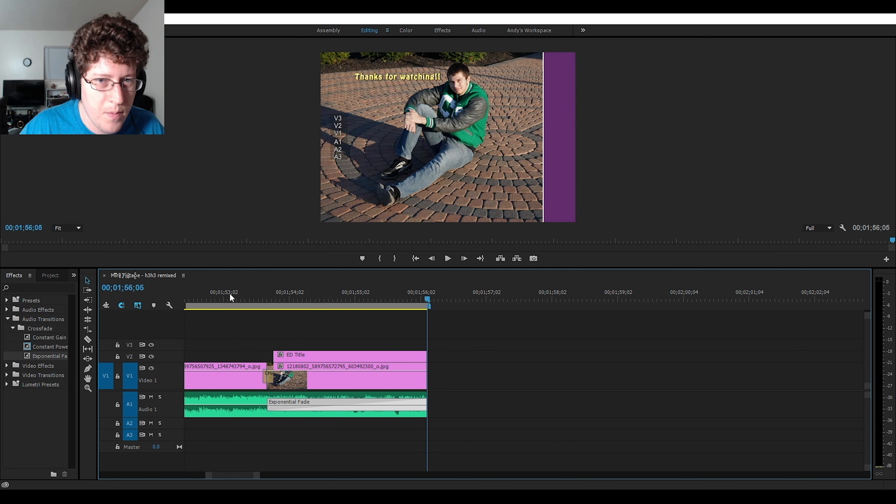
left_click(230, 294)
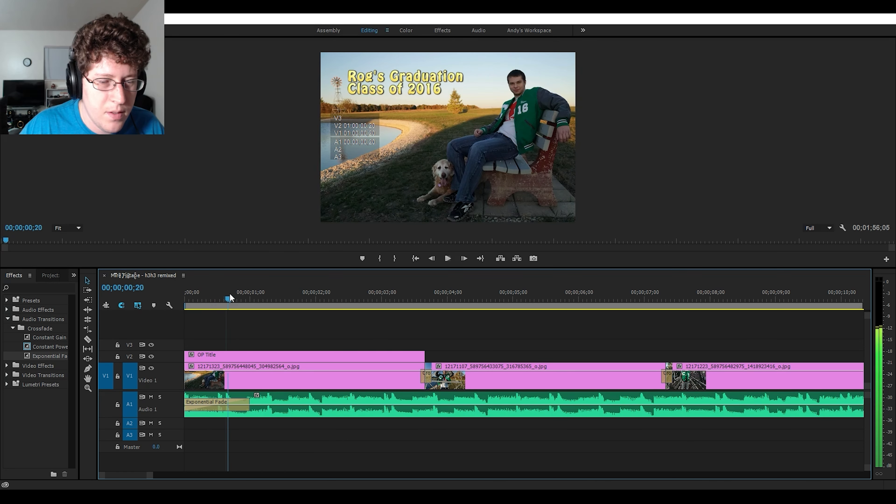
- Shorten the closing Exponential Fade on A1 so it starts at about 00;01;54;15, after ED Title begins
left_click(480, 258)
left_click(378, 404)
left_click_drag(369, 404, 420, 402)
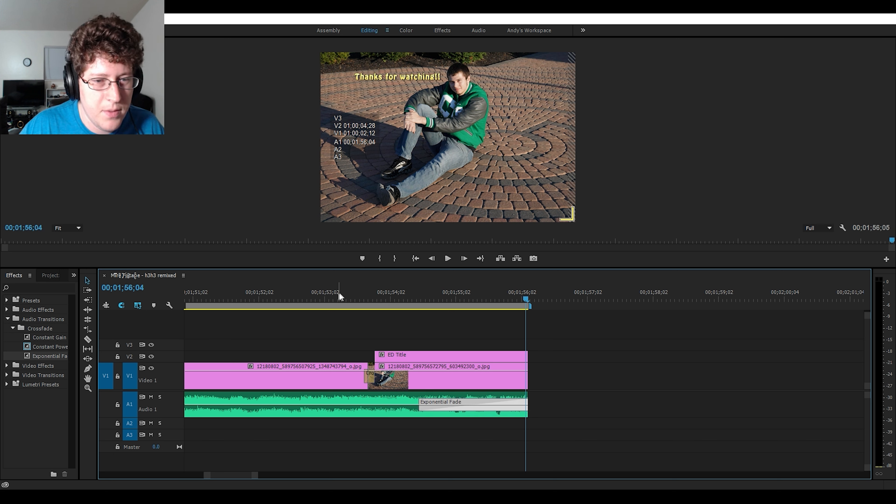
- Play the sequence's ending through the shortened fade-out and save the project
left_click(230, 296)
key("space")
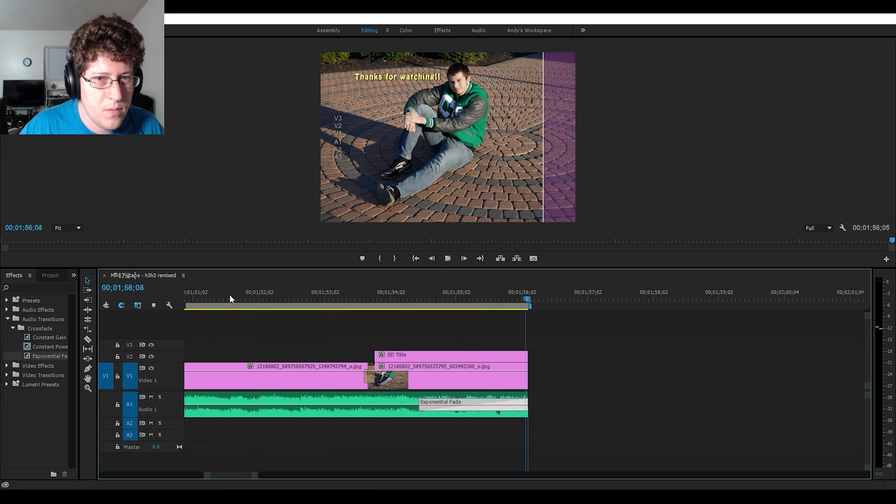
key("ctrl+s")
scroll(289, 367, "down", 9)
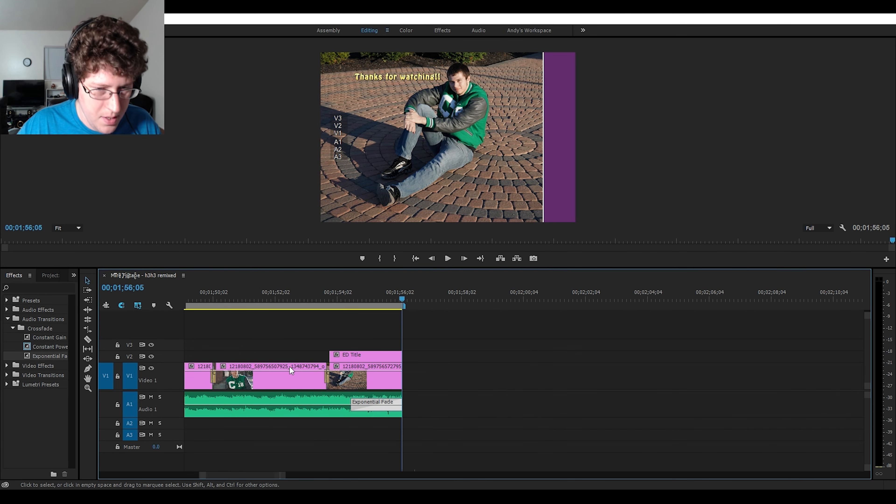
scroll(289, 369, "down", 4)
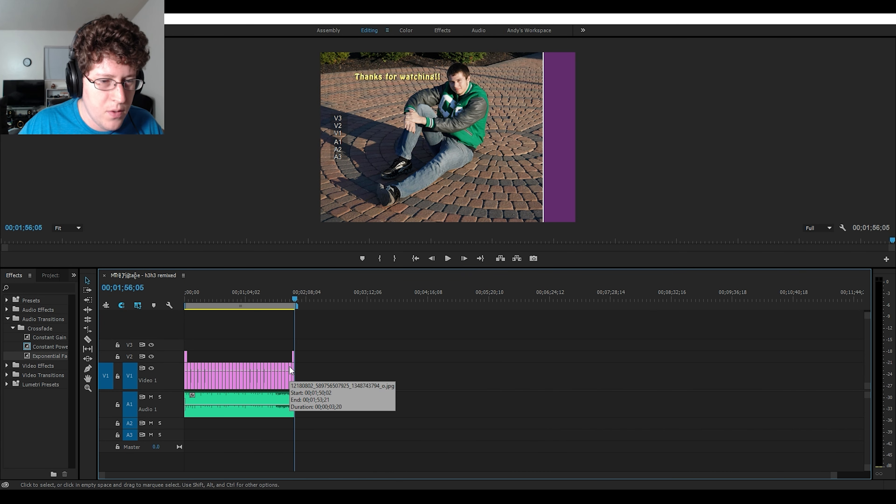
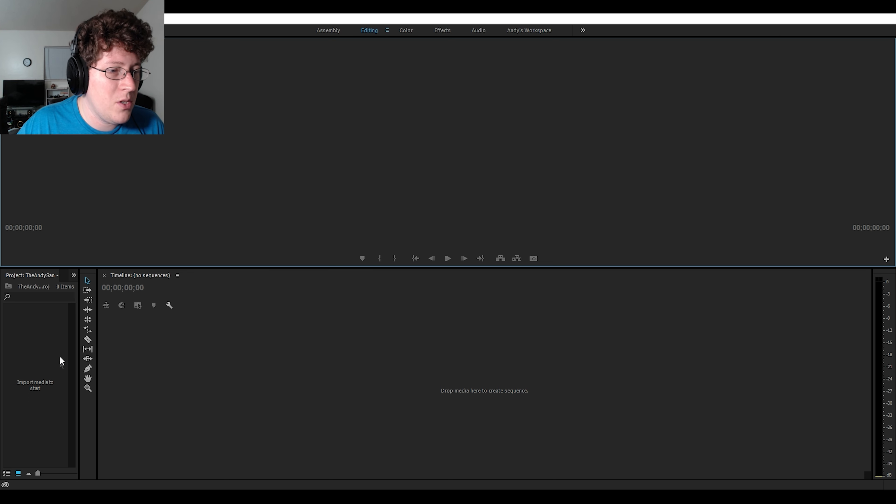
- Import the Tokyo Swan REMASTERED 29 - Youtube Hanami Party video and create a new sequence from it
double_click(35, 381)
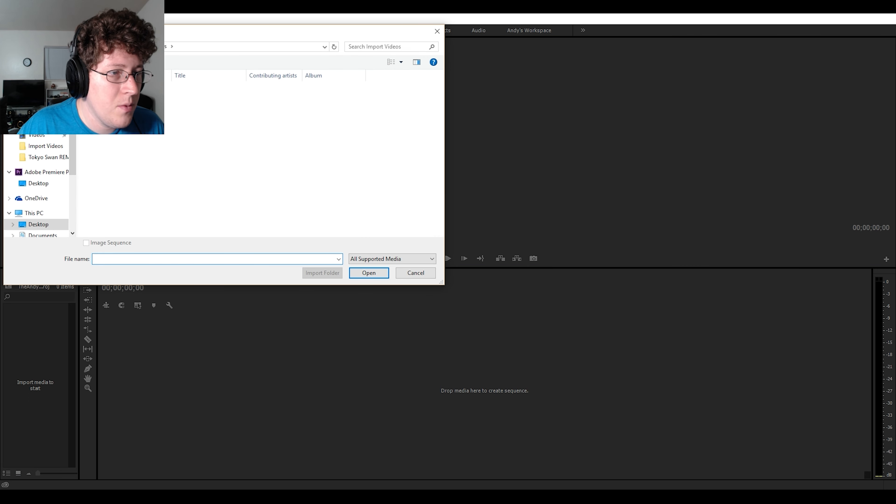
left_click(116, 109)
left_click(358, 272)
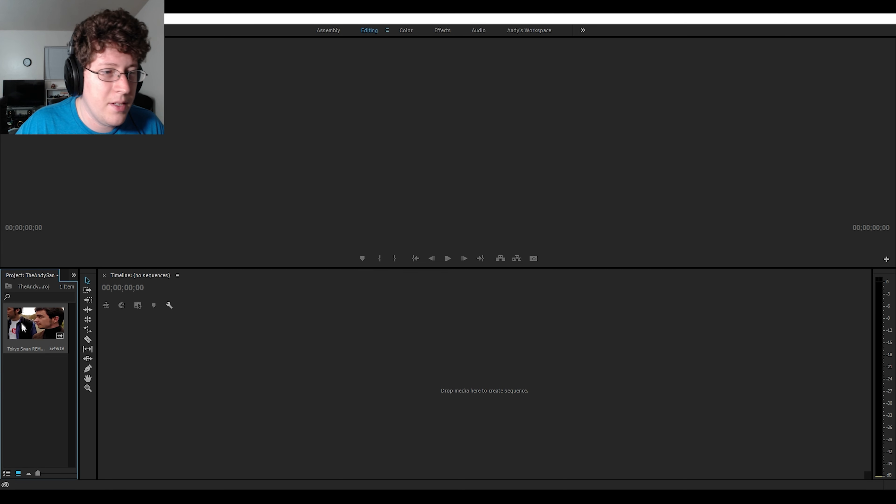
left_click_drag(26, 319, 147, 334)
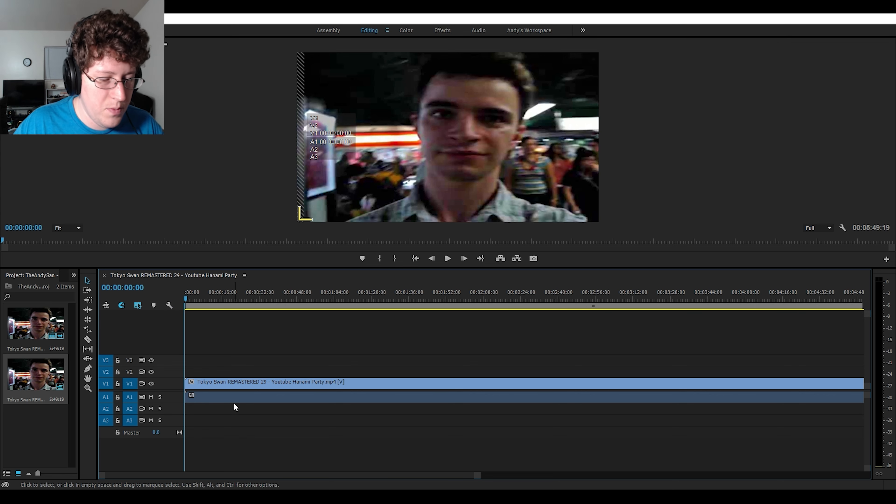
- Add a second copy of the Tokyo Swan clip on V2, directly above the first one at the sequence start
key("minus")
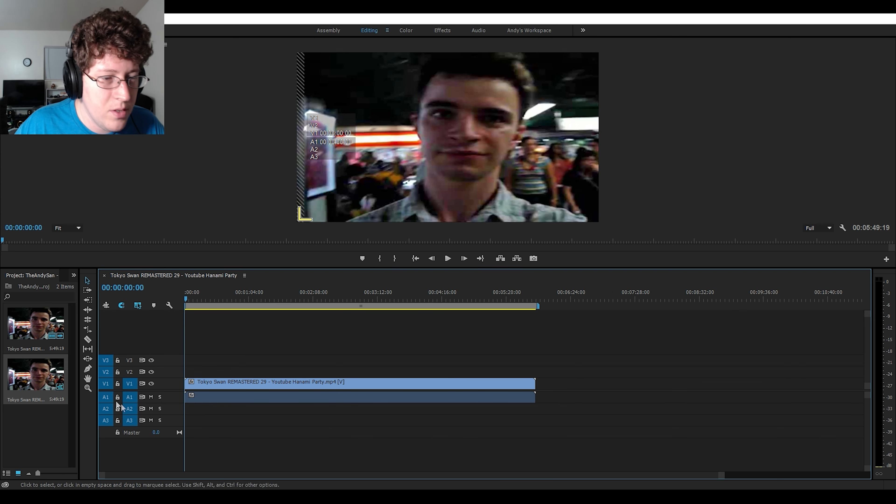
left_click(39, 372)
left_click_drag(41, 371, 160, 368)
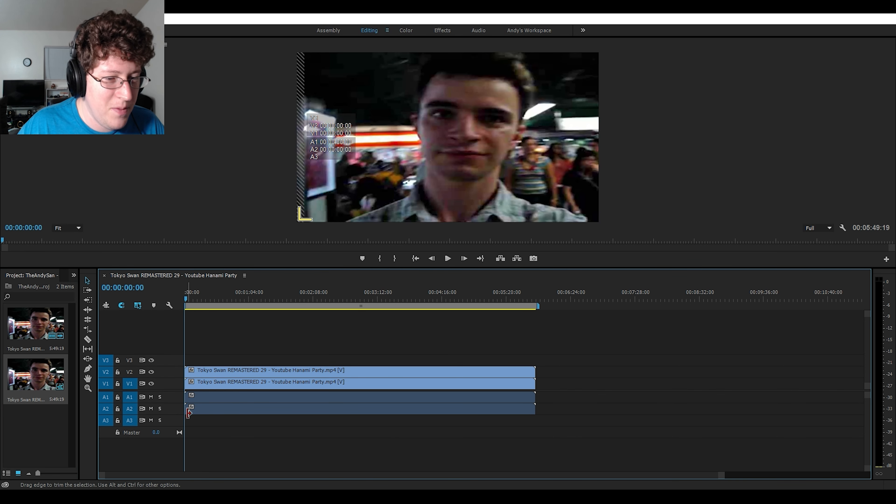
- Unlink video and audio of both Tokyo Swan clips and delete the duplicate audio on A2
left_click(208, 398)
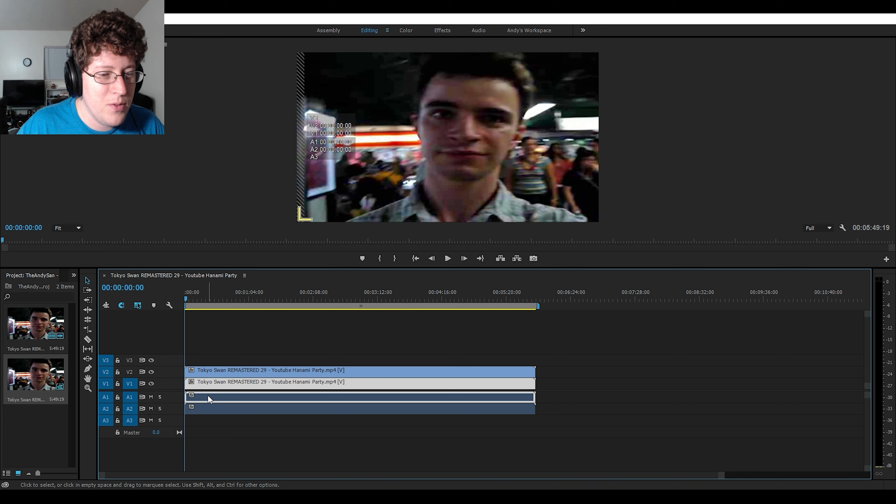
right_click(208, 396)
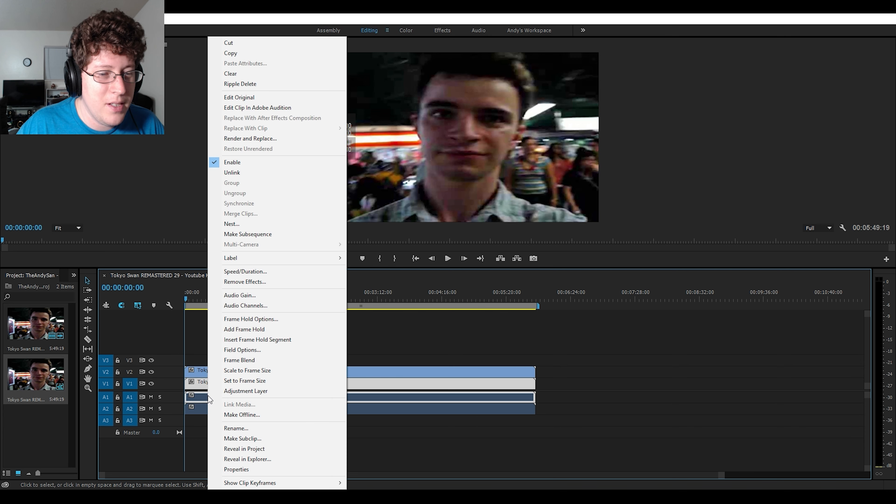
left_click(246, 173)
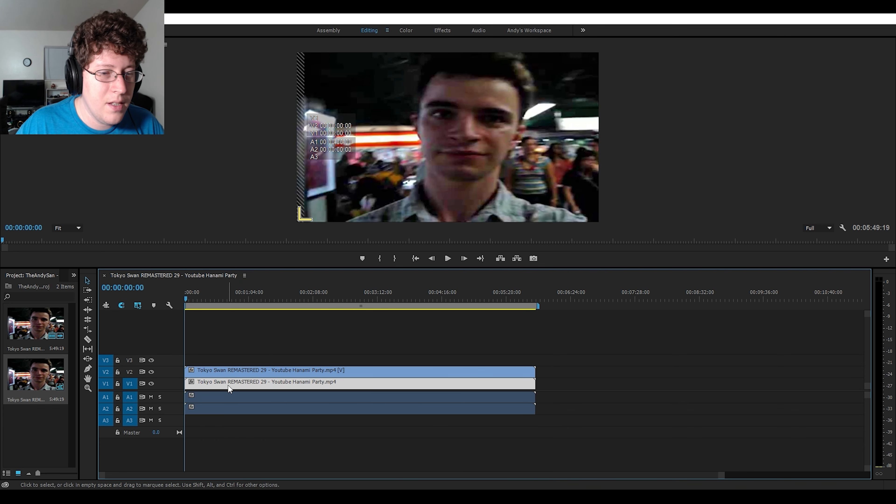
mouse_move(225, 395)
left_mouse_down()
mouse_move(245, 396)
mouse_move(215, 395)
left_mouse_up()
mouse_move(217, 384)
left_mouse_down()
mouse_move(234, 383)
mouse_move(216, 386)
left_mouse_up()
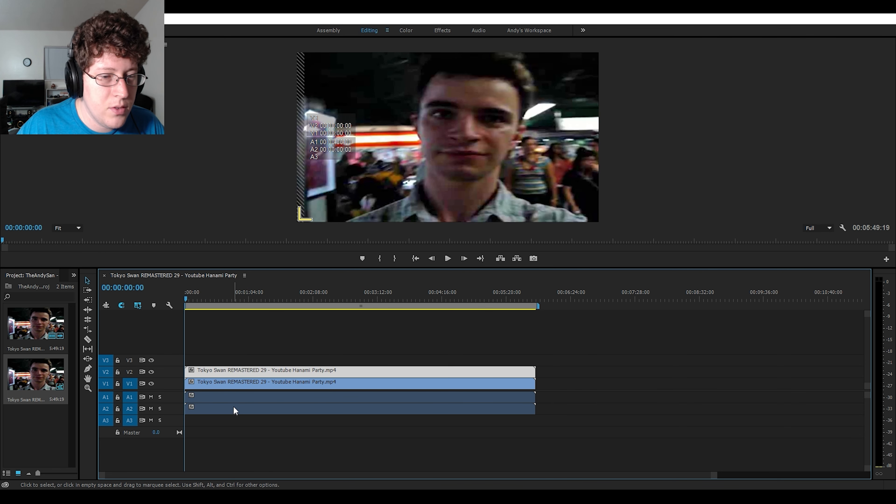
left_click(233, 410)
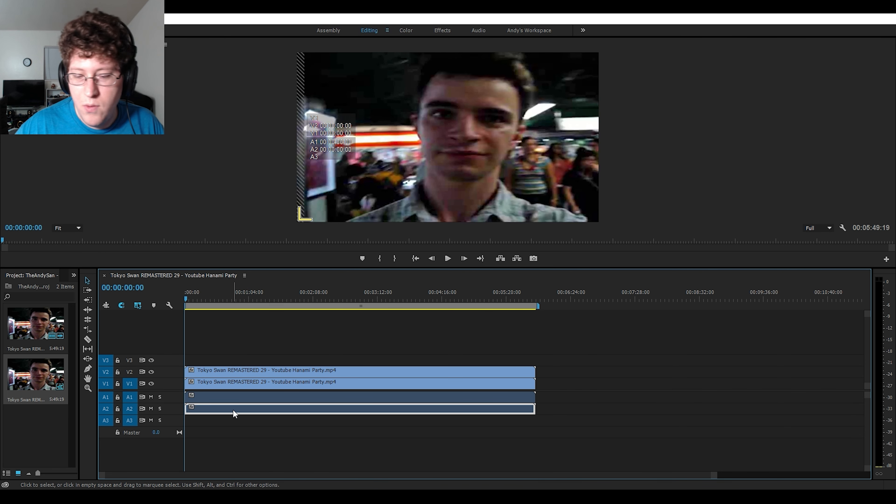
key("Delete")
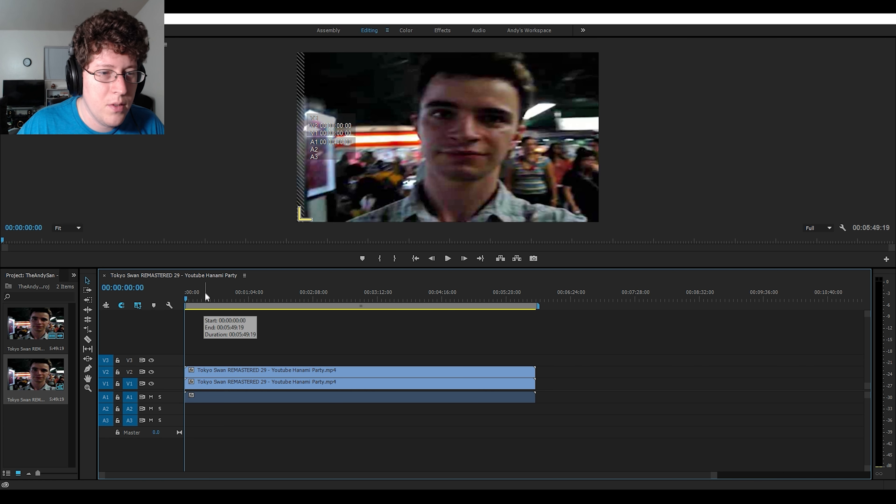
- Show the V2 clip's Motion settings in the Effects workspace at 00:00:07:27 and reduce its scale to 40.2
left_click(192, 293)
left_click(190, 371)
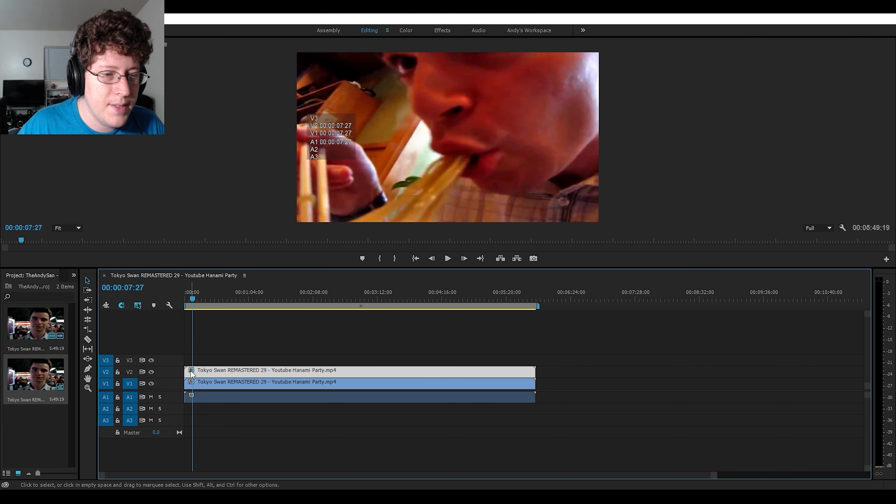
right_click(191, 372)
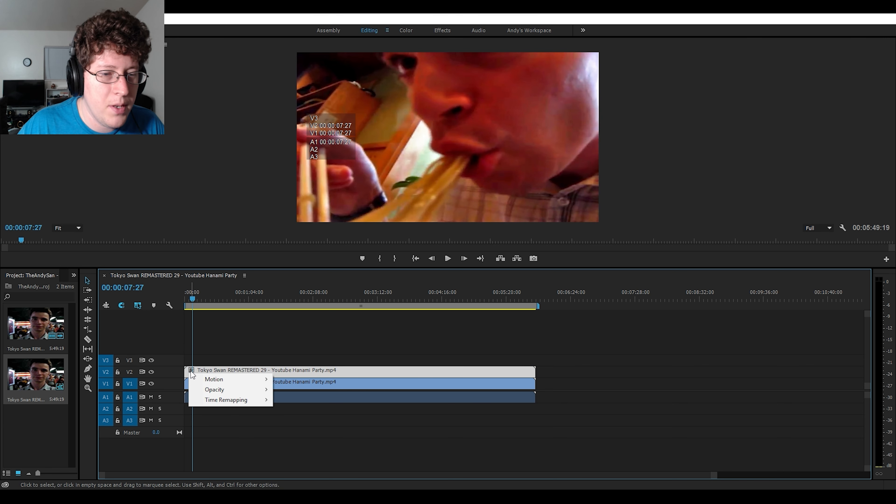
left_click(218, 370)
right_click(217, 369)
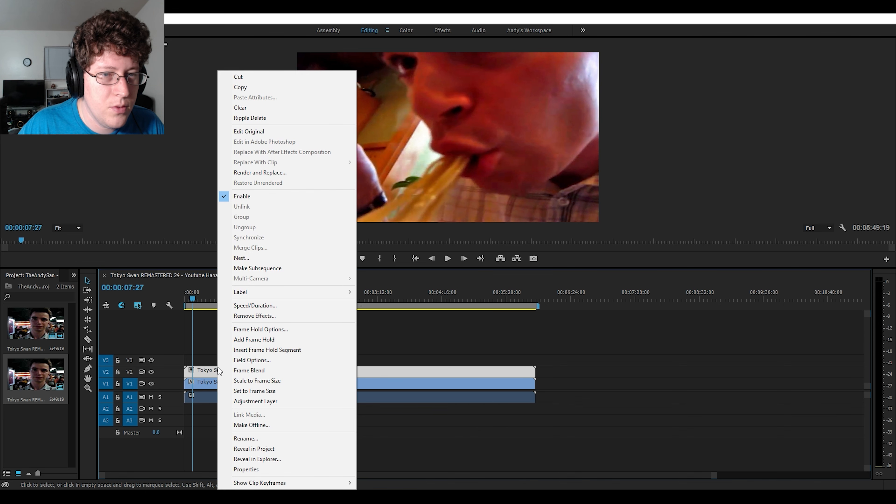
left_click(439, 30)
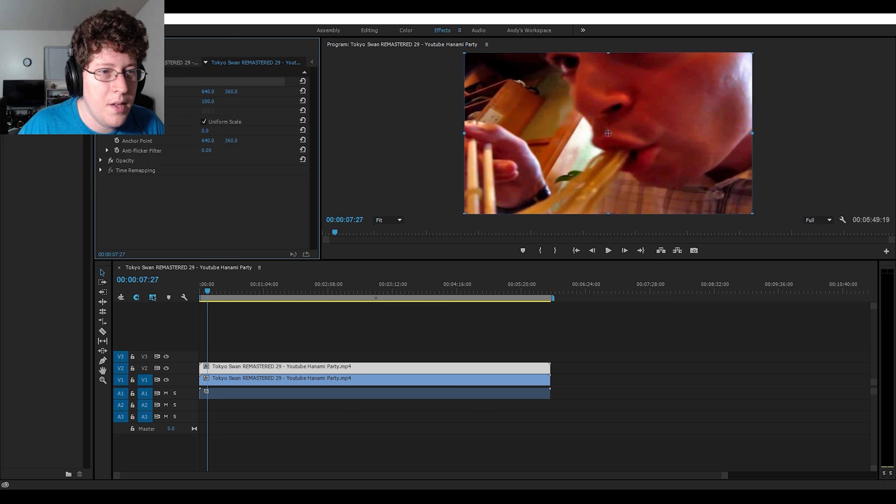
key("ctrl+shift+a")
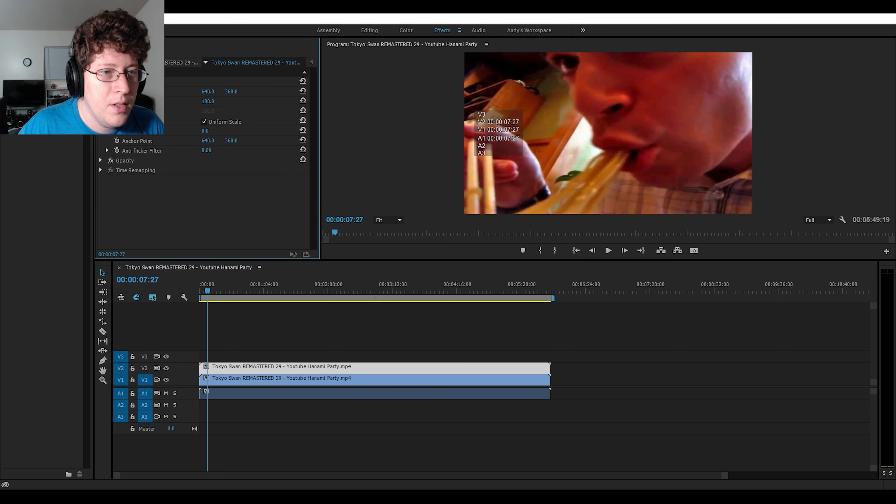
left_click(107, 101)
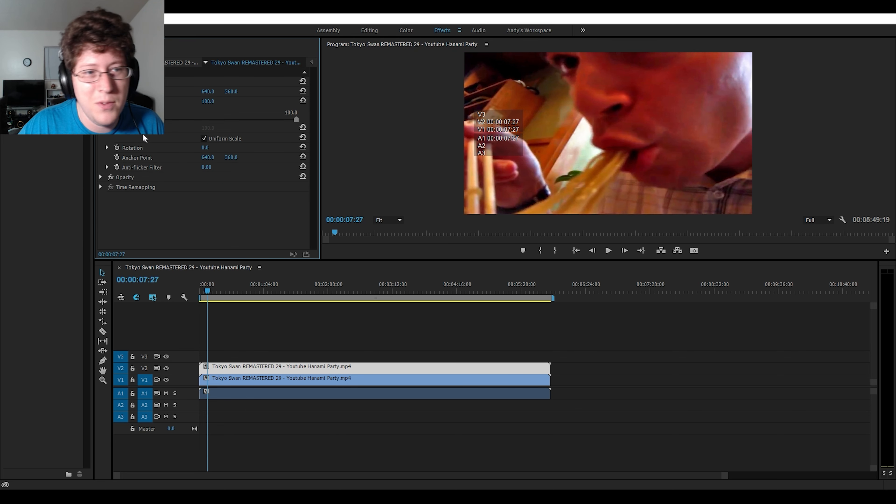
left_click_drag(296, 119, 222, 119)
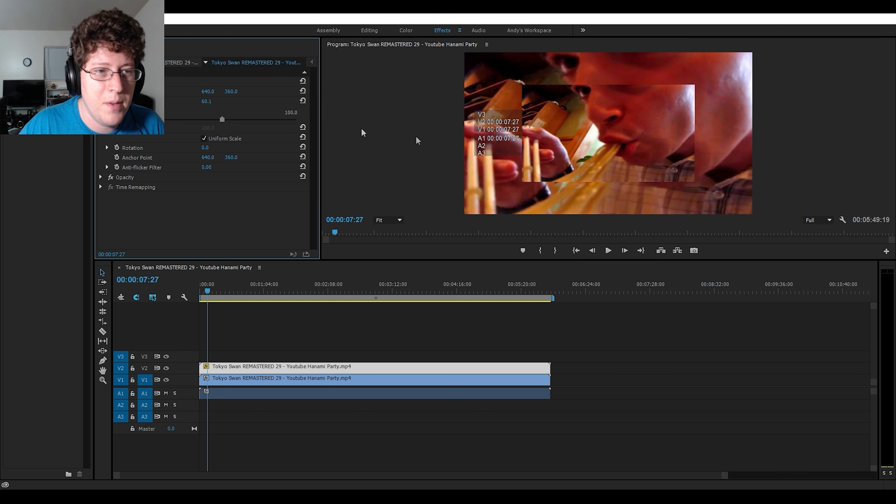
left_click_drag(221, 120, 186, 120)
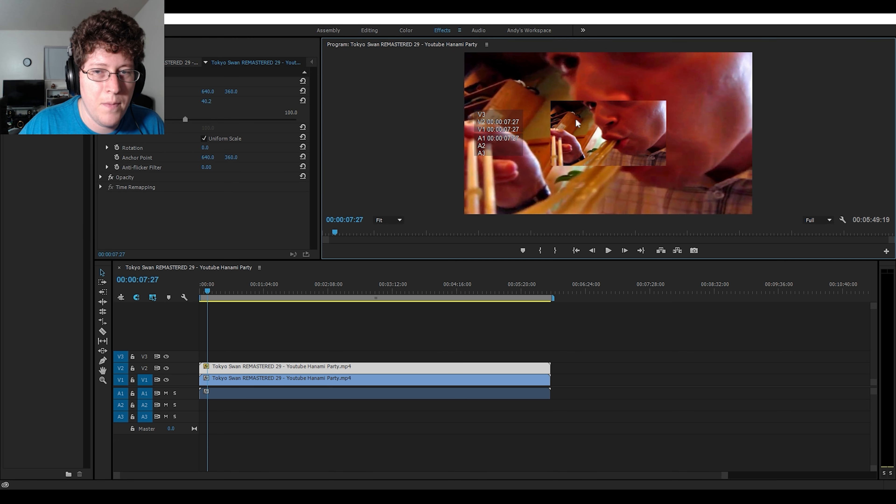
- Move the scaled V2 clip into the upper-left corner of the frame, at position 258.8, 146.3
left_click(592, 127)
left_click_drag(595, 123, 513, 78)
key("Up")
key("Up")
key("Up")
key("Up")
key("Up")
key("Up")
key("Up")
key("Up")
key("Up")
key("Up")
key("Up")
key("Up")
key("Up")
key("Up")
key("Up")
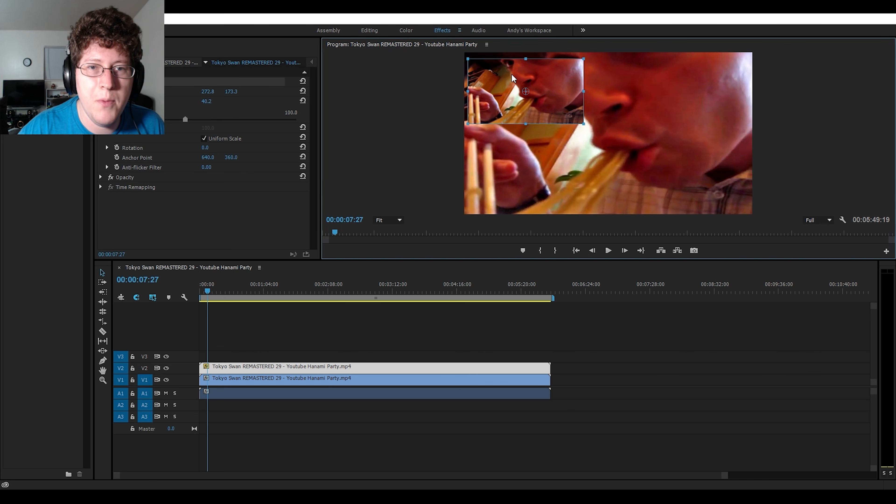
key("Up")
key("Up")
key("Up")
key("Up")
key("Up")
key("Up")
key("Up")
key("Up")
key("Up")
key("Up")
key("Up")
key("Up")
key("Up")
key("Up")
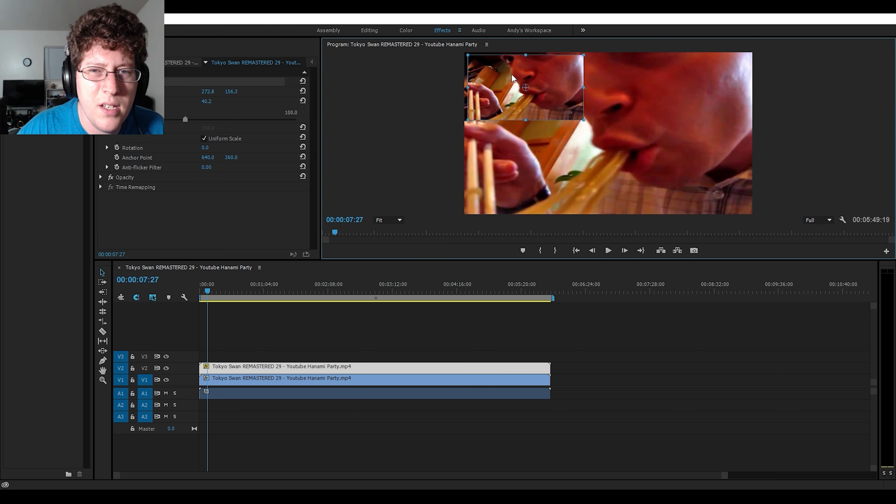
key("Left")
key("Left")
key("Left")
key("Left")
key("Left")
key("Left")
key("Left")
key("Left")
key("Left")
key("Left")
key("Left")
key("Left")
key("Left")
key("Left")
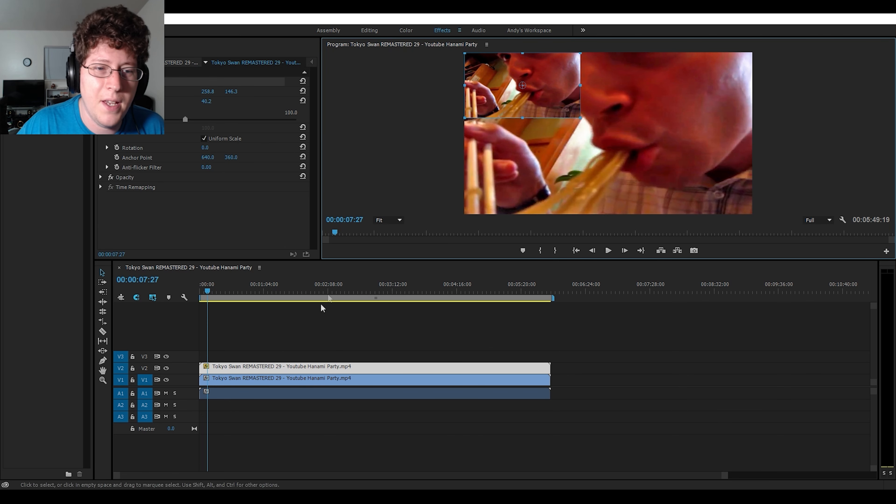
- Play the sequence from 00:00:35:22 in the Editing workspace to check the picture-in-picture
left_click(235, 290)
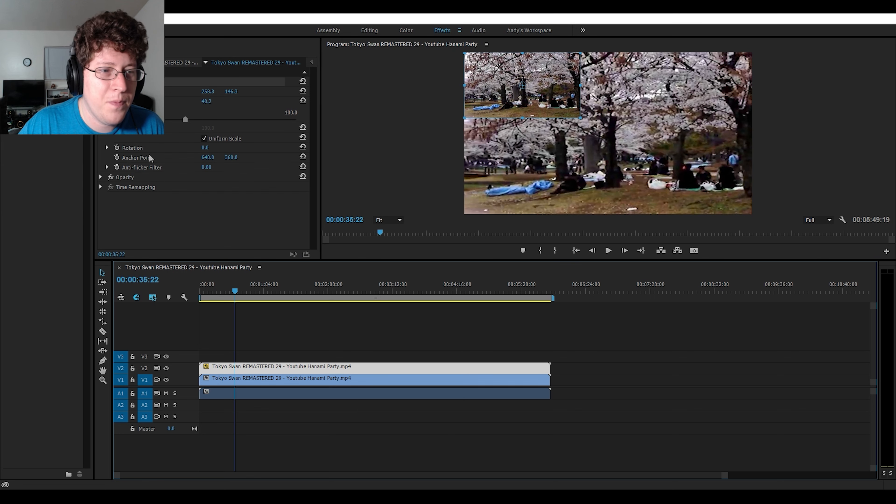
left_click(369, 30)
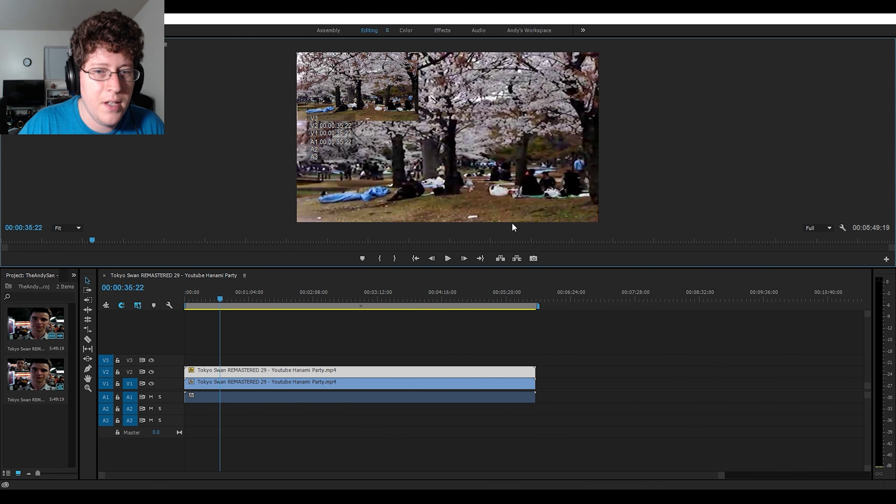
left_click(448, 258)
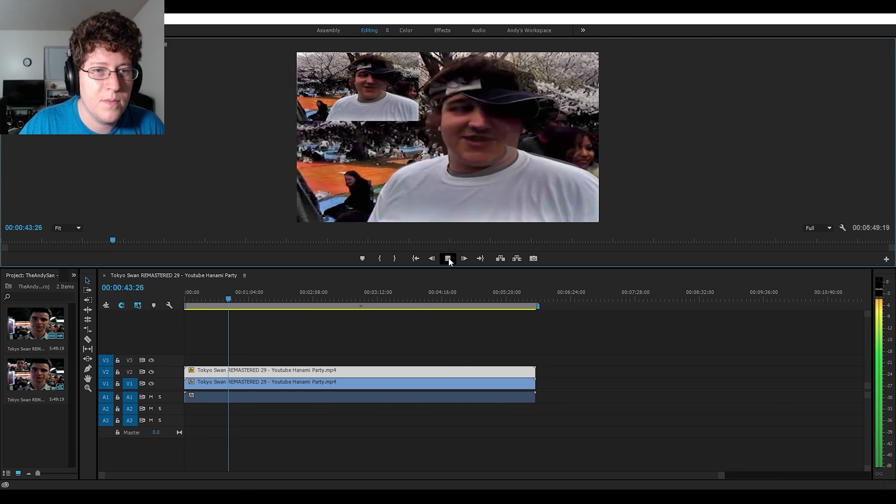
left_click(448, 258)
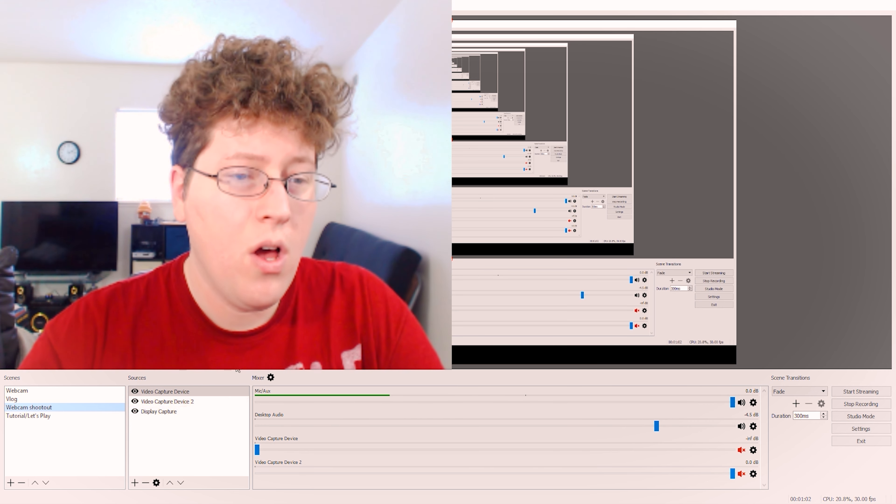
- Switch to OBS Studio, select the Video Capture Device source in the Webcam shootout scene and resize its webcam picture in the preview
left_click(193, 392)
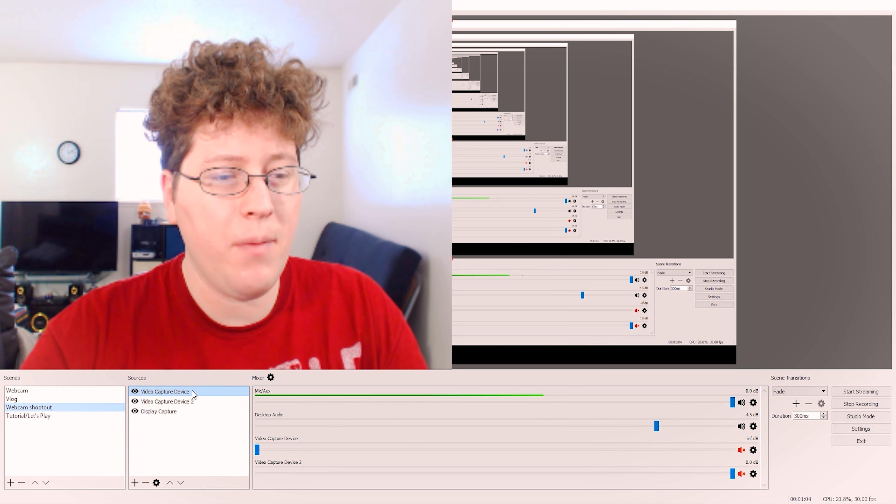
left_click(185, 401)
left_click(184, 402)
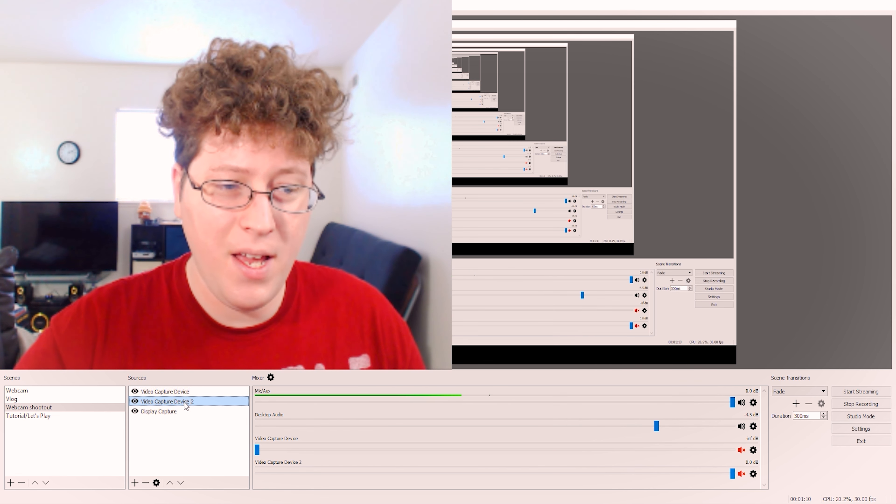
left_click(182, 392)
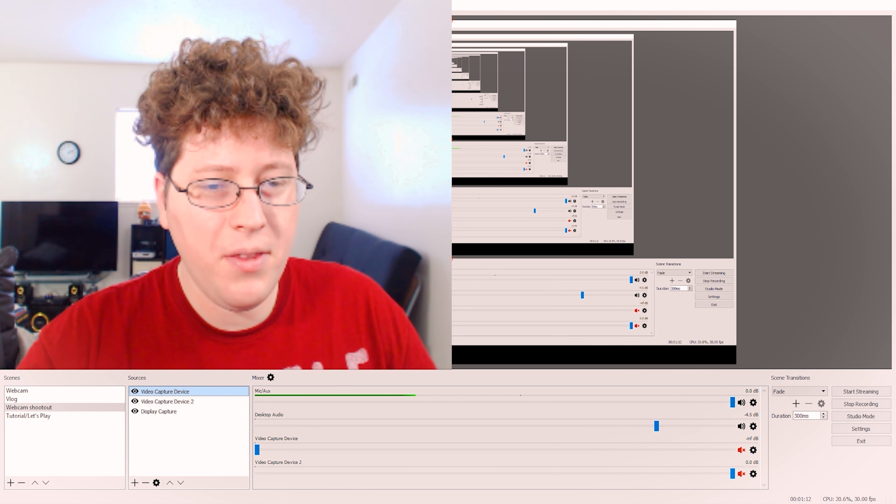
left_click(451, 259)
left_click_drag(453, 261, 399, 326)
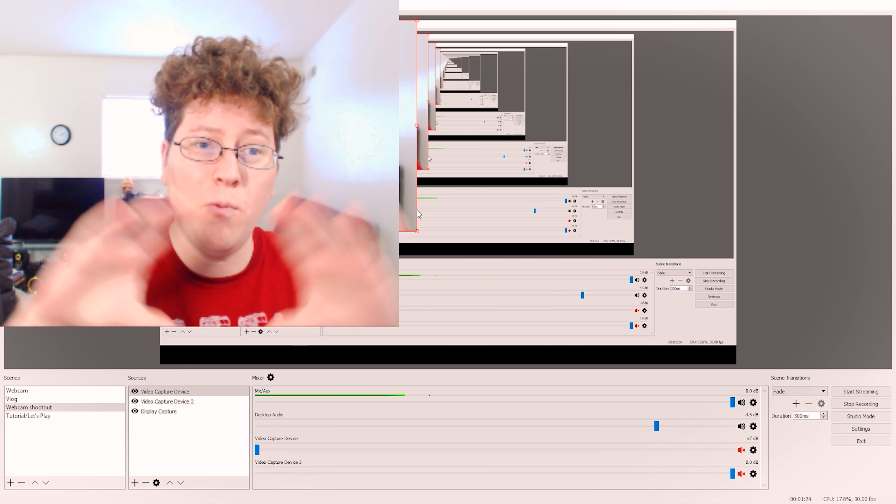
left_click_drag(416, 230, 409, 211)
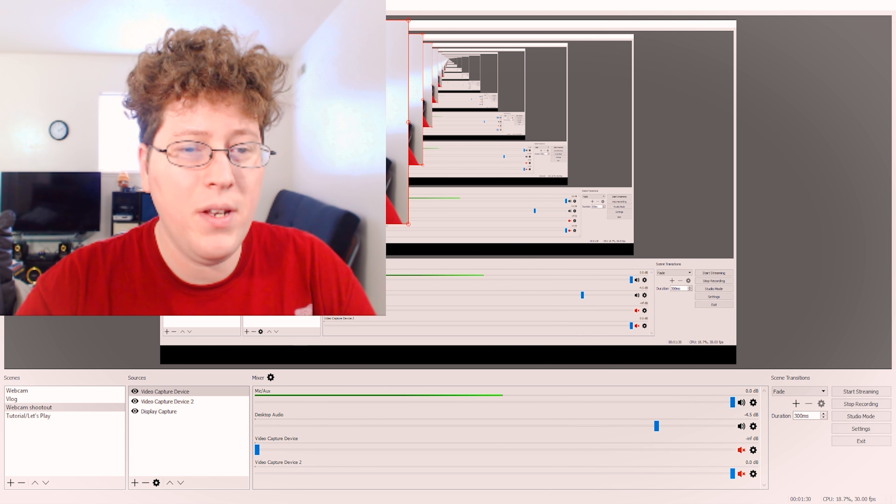
left_click_drag(406, 223, 441, 256)
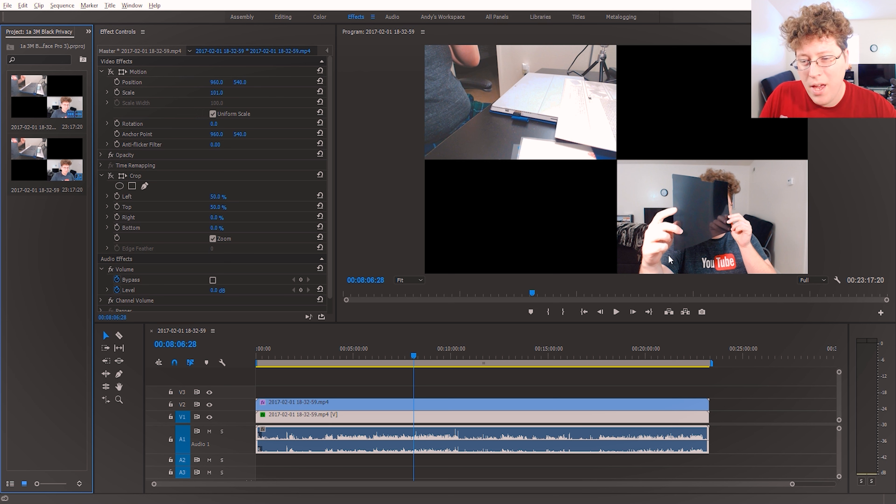
left_click_drag(401, 349, 429, 353)
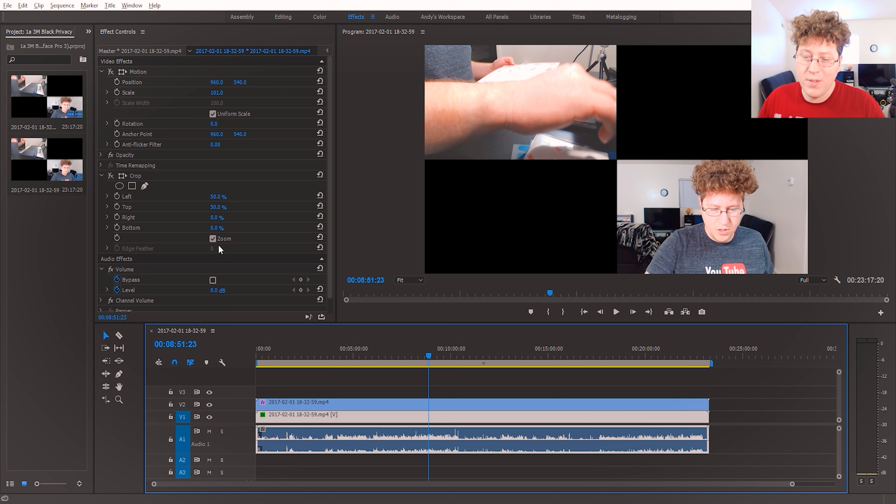
left_click(411, 357)
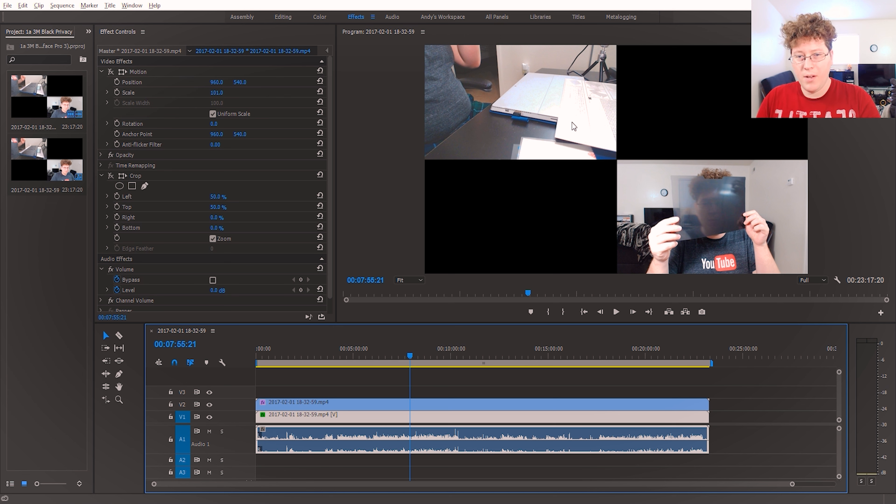
left_click(467, 346)
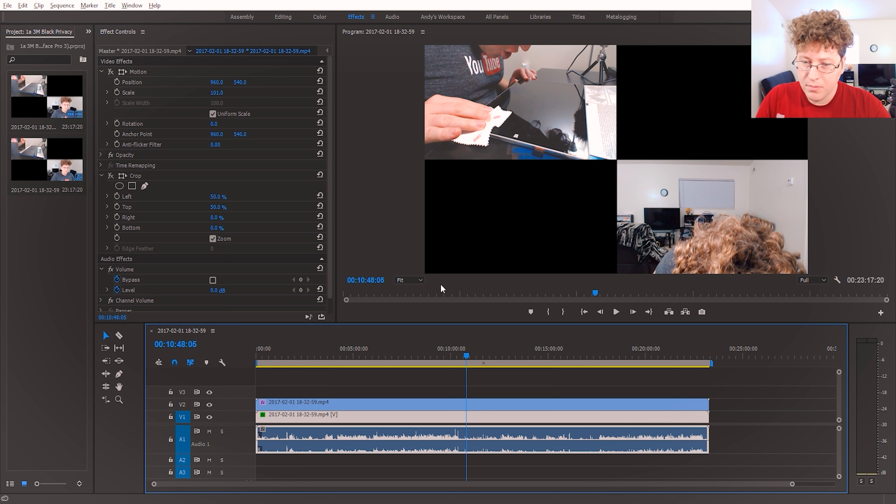
left_click(360, 355)
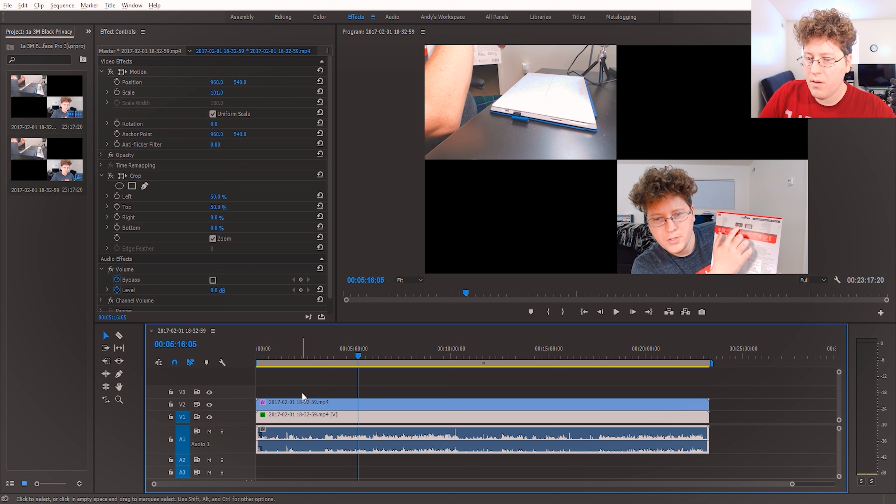
- Turn off the V1 track output to isolate the V2 clip, and locate the Crop effect under Video Effects > Transform
left_click(287, 402)
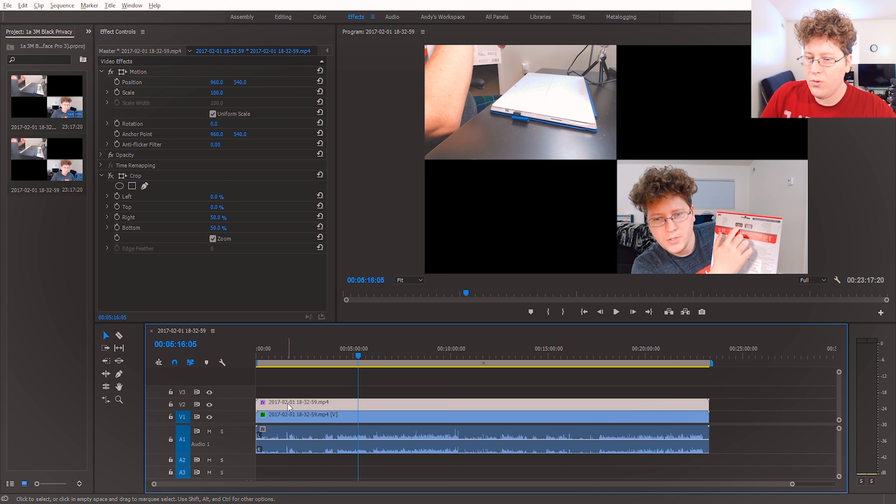
left_click(210, 417)
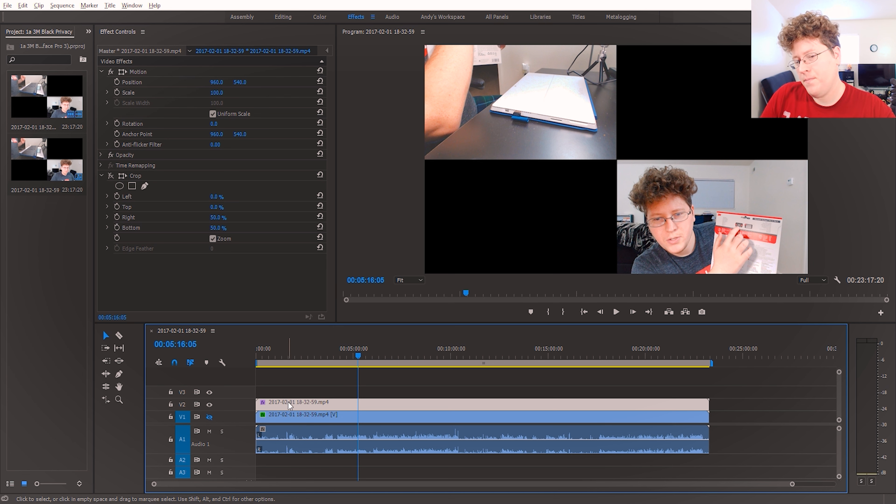
left_click(88, 32)
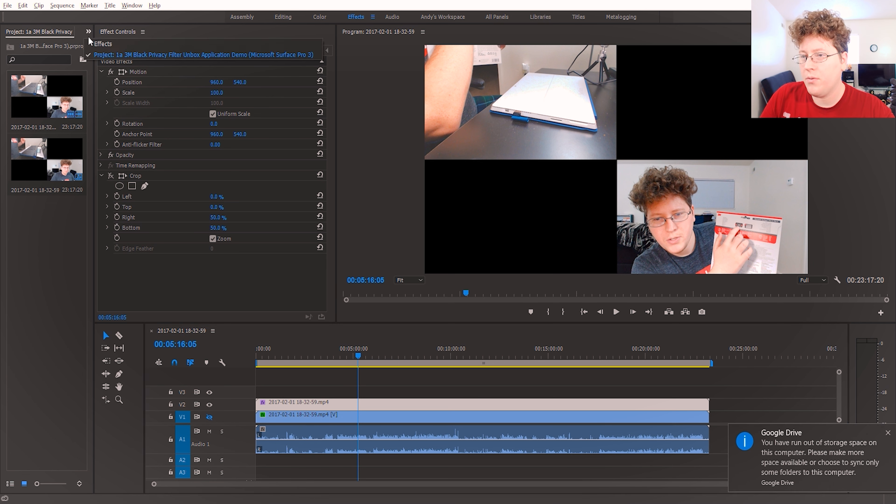
left_click(94, 43)
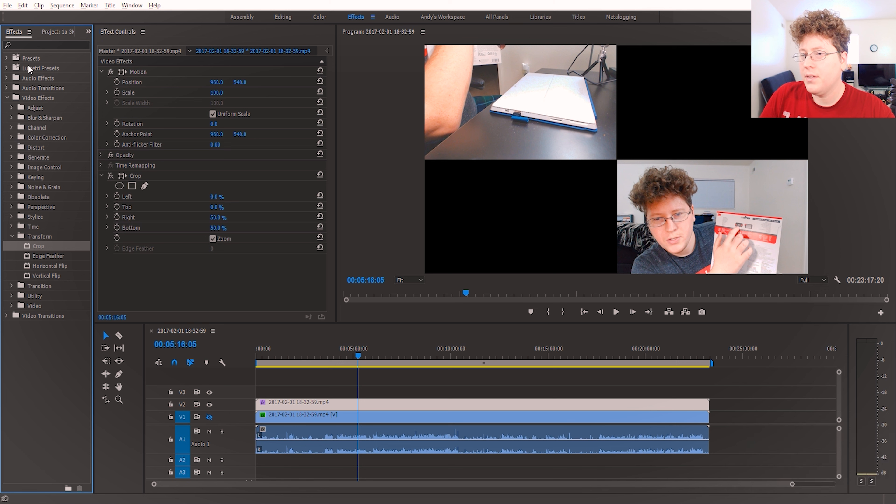
left_click(39, 99)
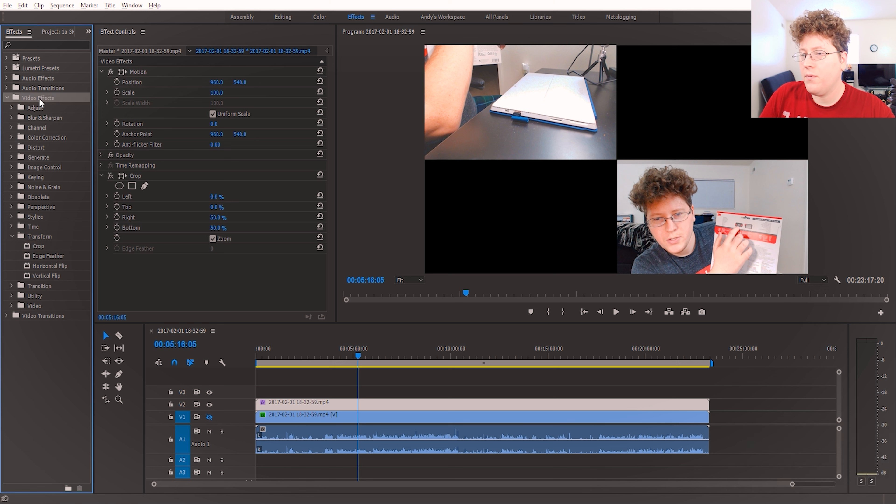
left_click(33, 236)
left_click(35, 245)
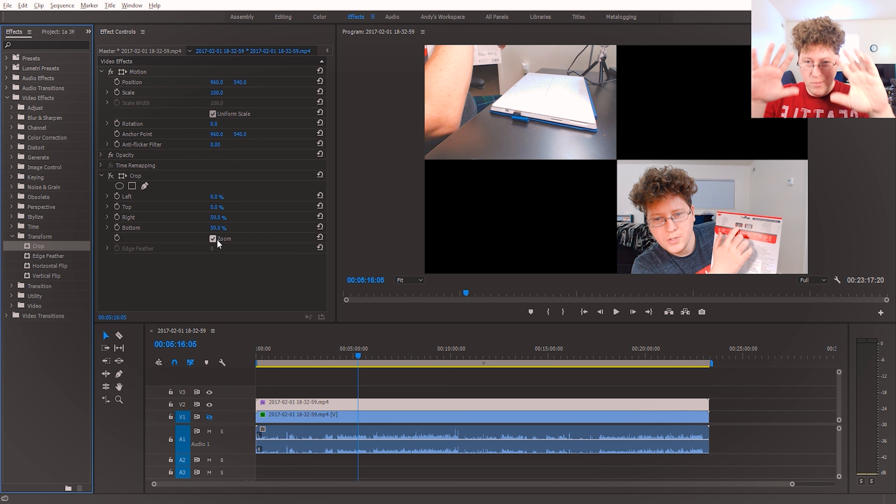
- Toggle Crop on the V2 clip, then show only V1 and toggle Crop and Motion on its clip to compare the pictures
left_click(110, 175)
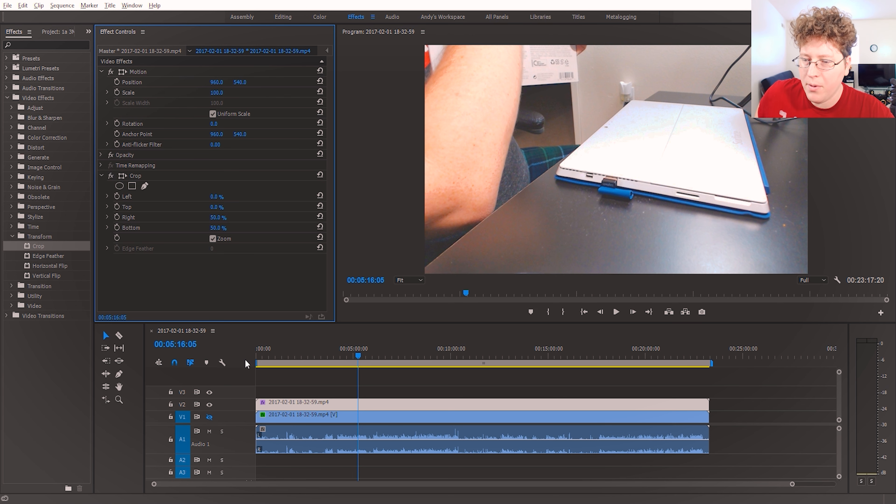
left_click(210, 404)
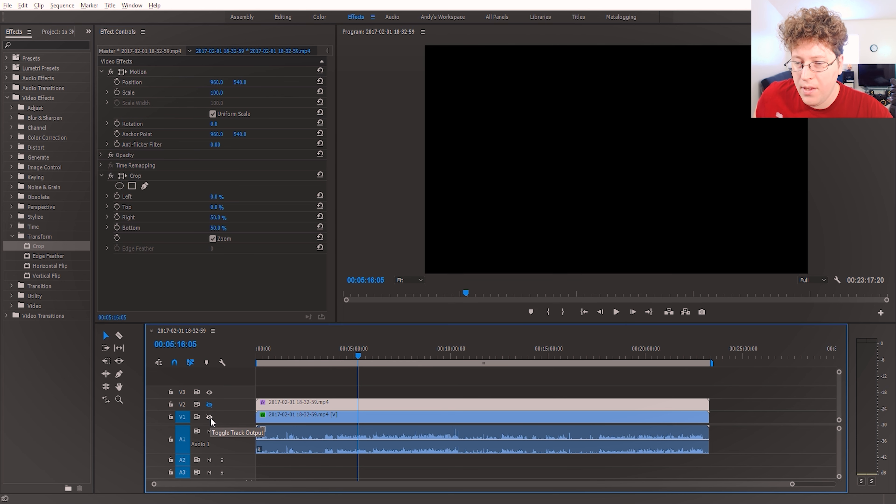
left_click(209, 417)
left_click(281, 413)
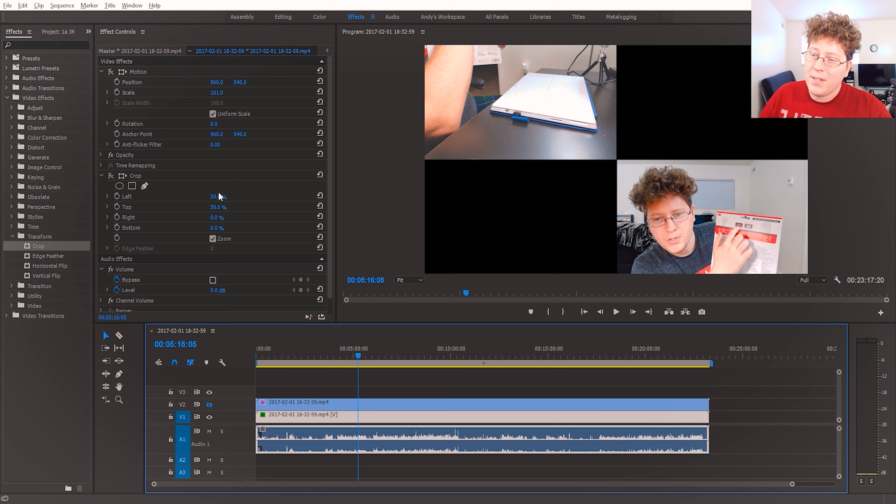
left_click(112, 176)
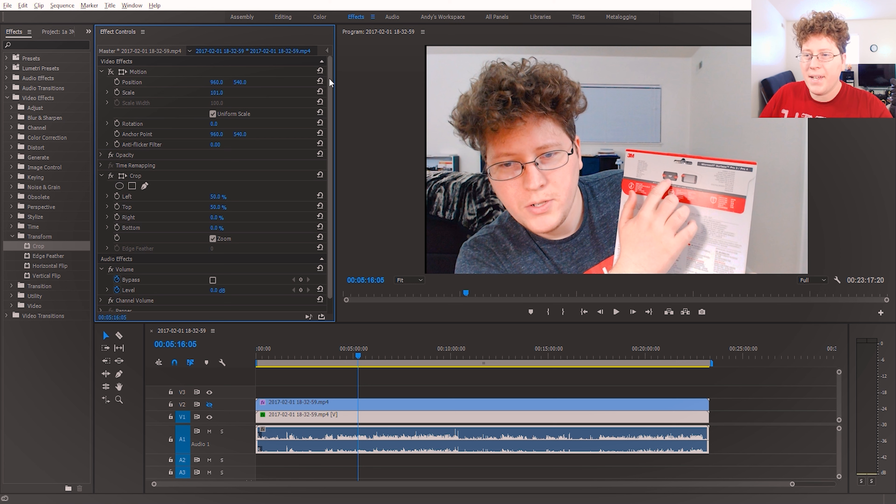
left_click(110, 71)
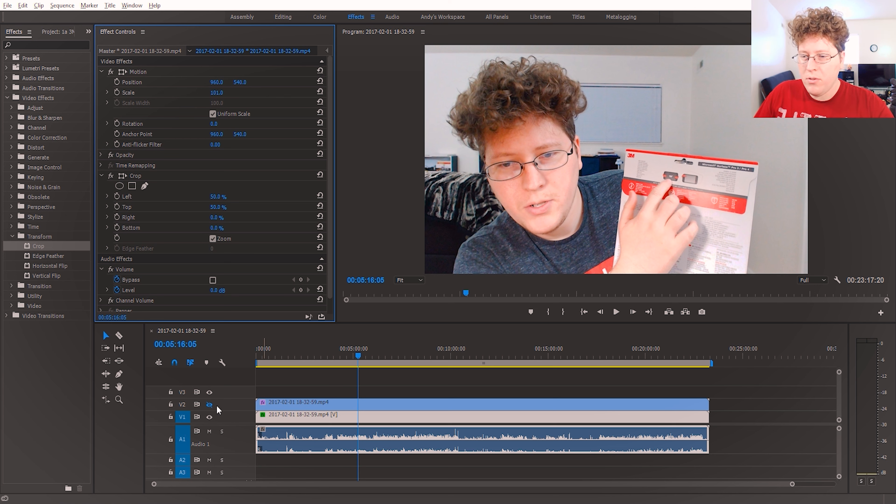
- Toggle the V2 track output repeatedly to compare the two camera views, leaving both video tracks visible
left_click(210, 404)
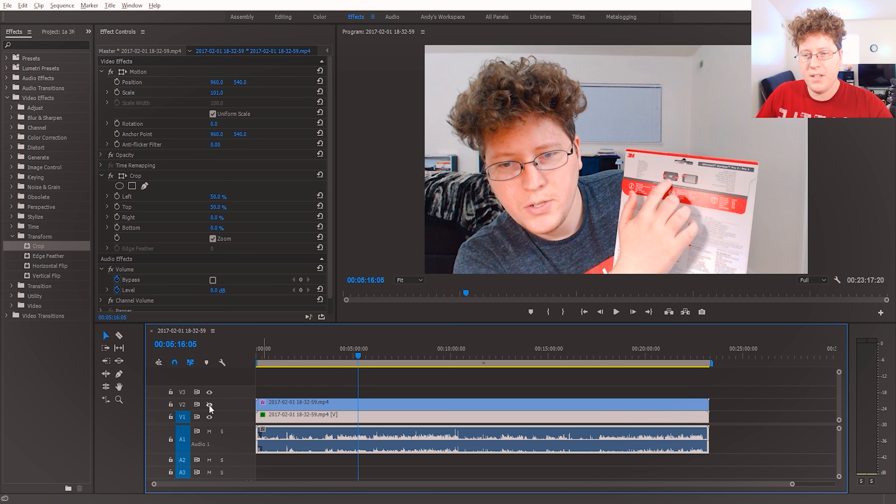
left_click(210, 405)
left_click(210, 404)
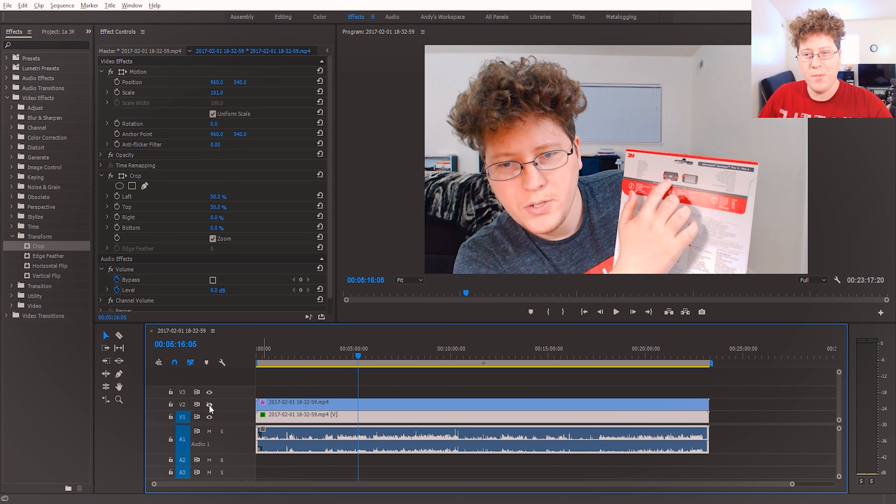
left_click(209, 404)
- Cut the clips on all tracks at 00:03:39:27 and at 00:04:56:02
left_click(327, 357)
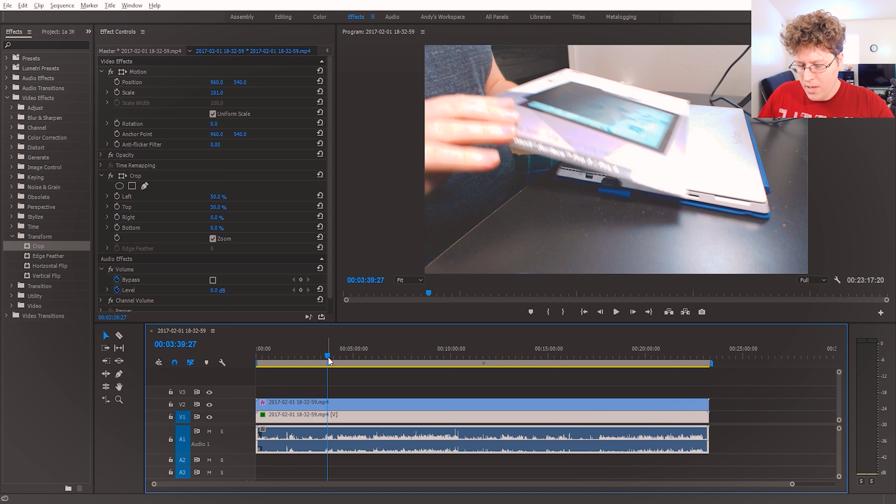
key("ctrl+shift+k")
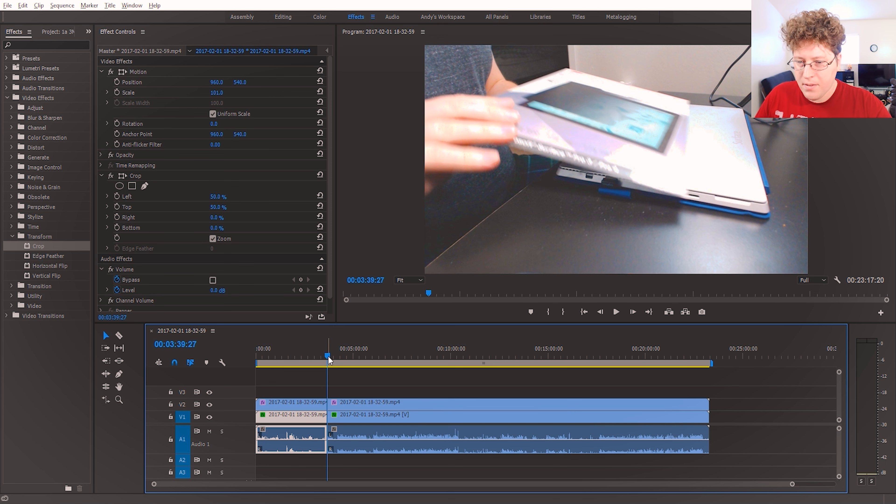
left_click_drag(328, 356, 353, 355)
key("ctrl+shift+k")
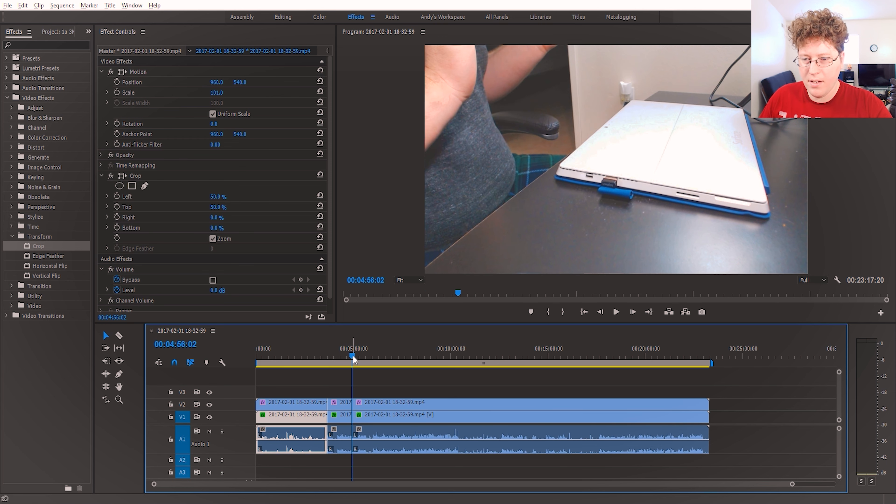
- Delete the V2 segment between the two cuts, and scrub across the gap to check the switch between camera views
scroll(339, 387, "up", 2)
scroll(339, 386, "up", 1)
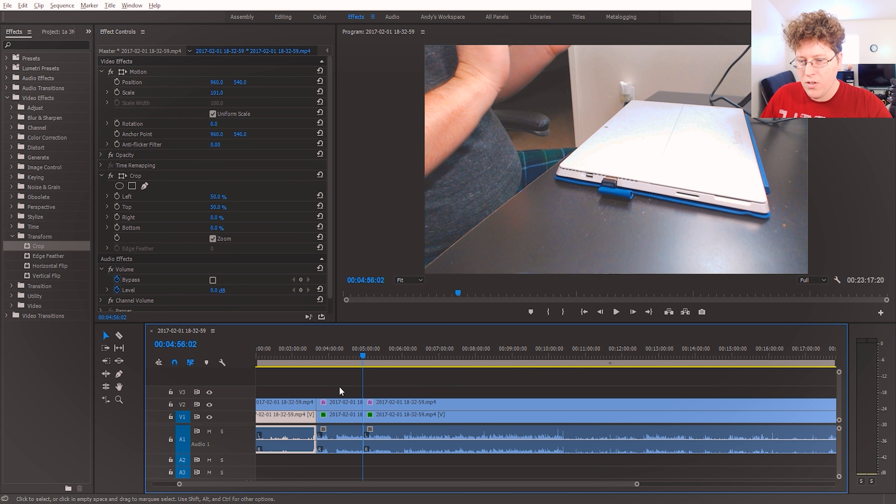
left_click(334, 412)
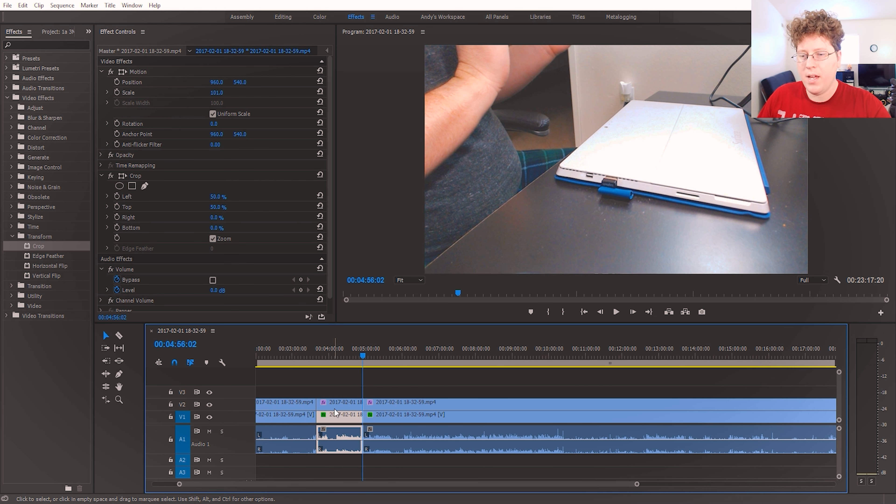
left_click(342, 402)
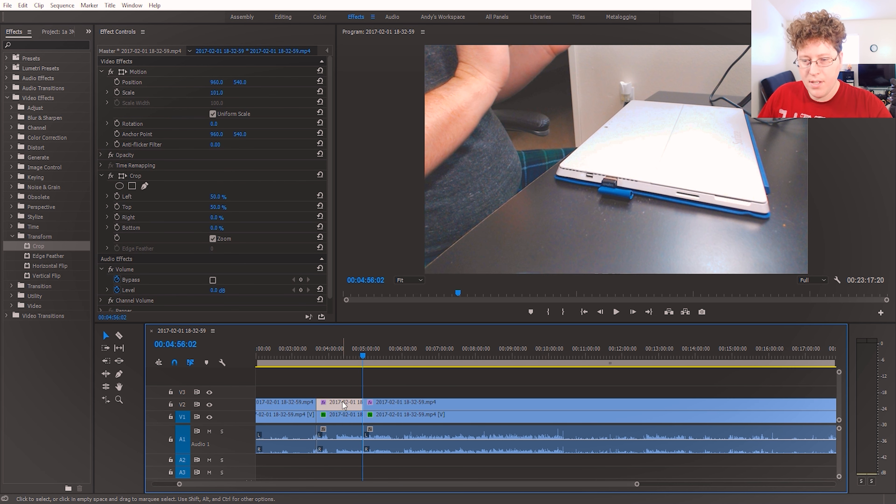
key("Delete")
left_click(308, 353)
left_click_drag(309, 352, 381, 360)
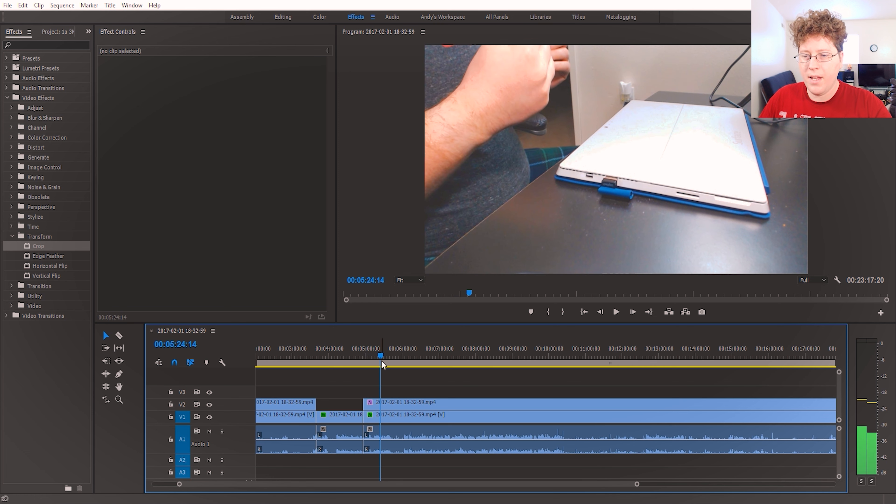
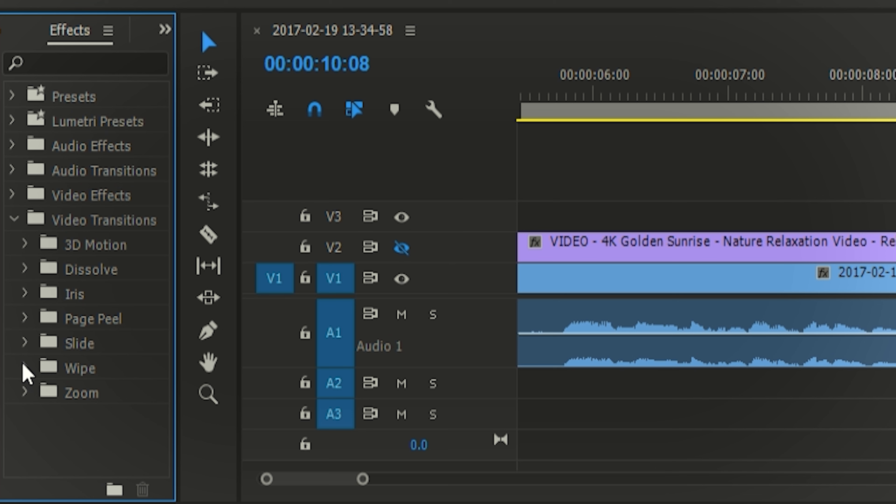
- Apply the Band Wipe video transition to the cut between the two V1 clips
scroll(107, 352, "down", 3)
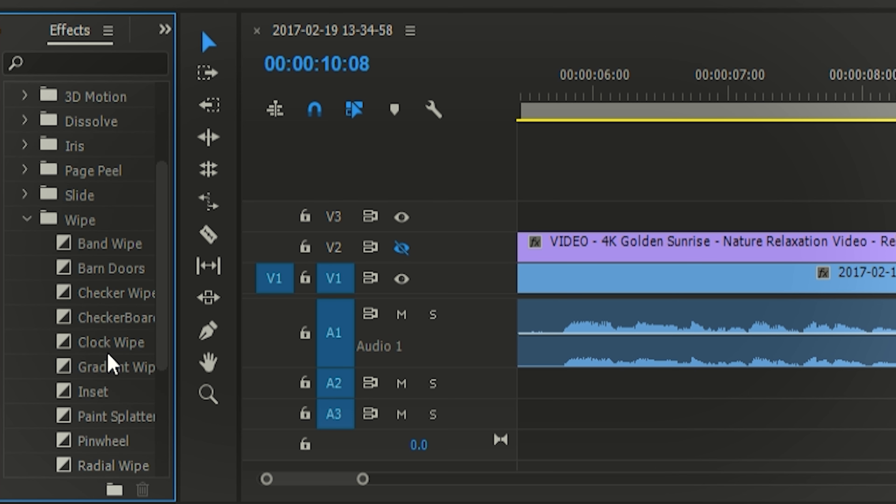
scroll(108, 366, "up", 3)
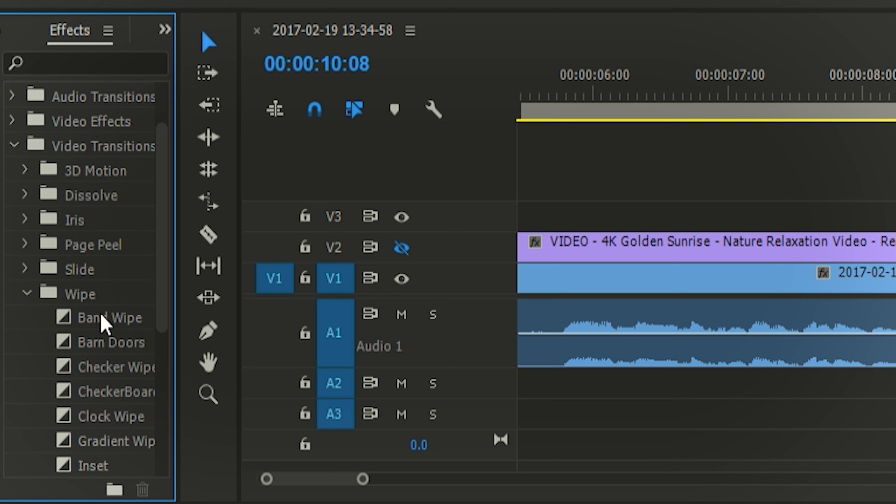
left_click_drag(104, 323, 716, 290)
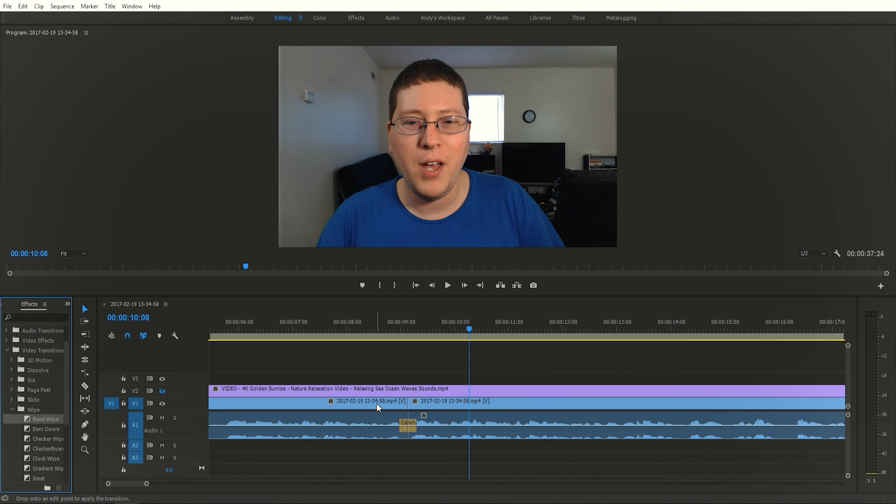
left_click_drag(396, 402, 404, 403)
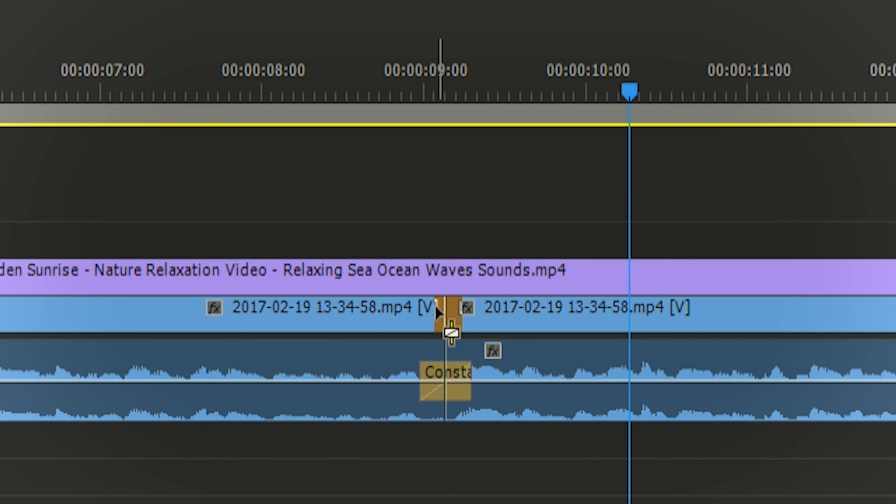
mouse_move(436, 313)
left_mouse_down()
mouse_move(428, 311)
mouse_move(462, 311)
mouse_move(449, 312)
left_mouse_up()
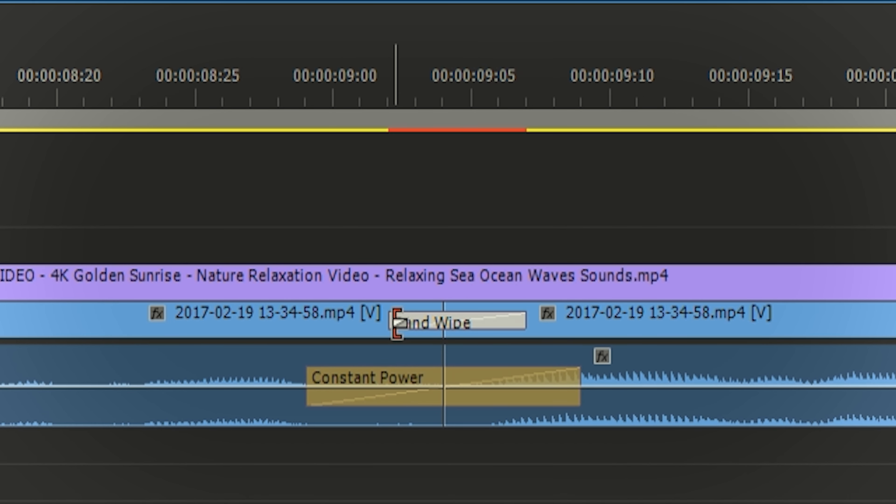
- Place the playhead just before the Band Wipe on V1 and preview the transition
left_click_drag(395, 323, 270, 321)
scroll(268, 322, "down", 5)
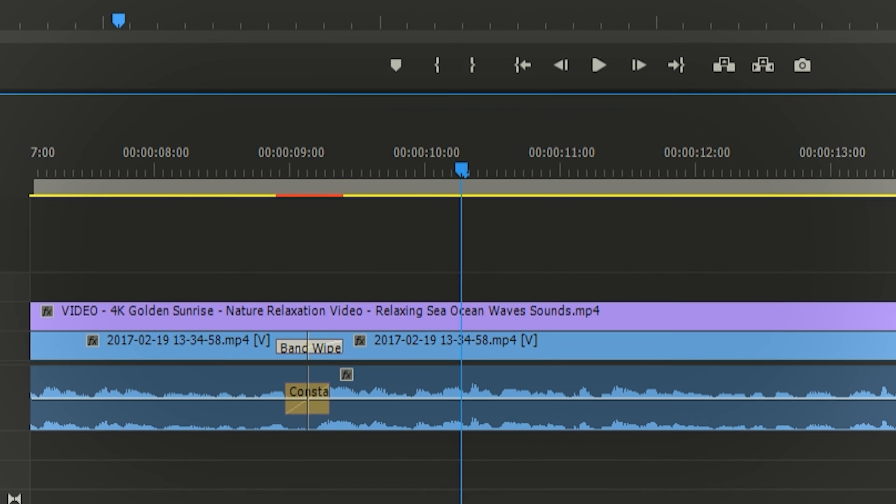
scroll(465, 173, "down", 2)
left_click(466, 170)
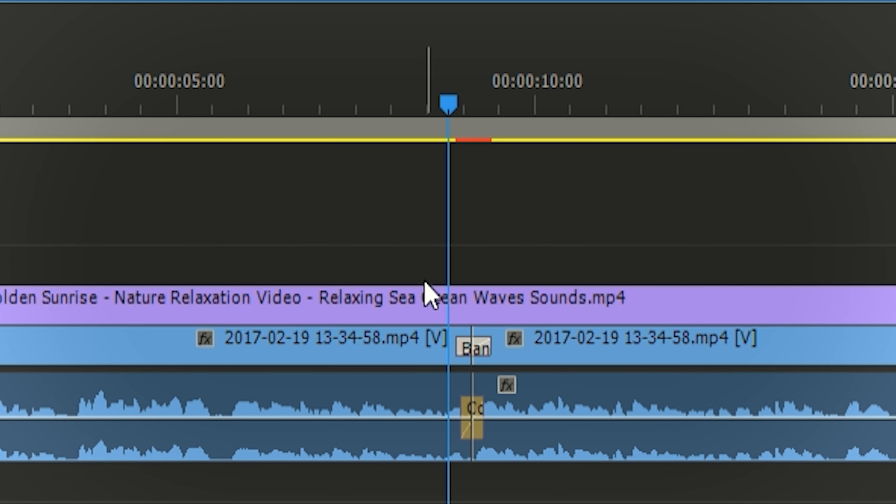
scroll(423, 288, "down", 8)
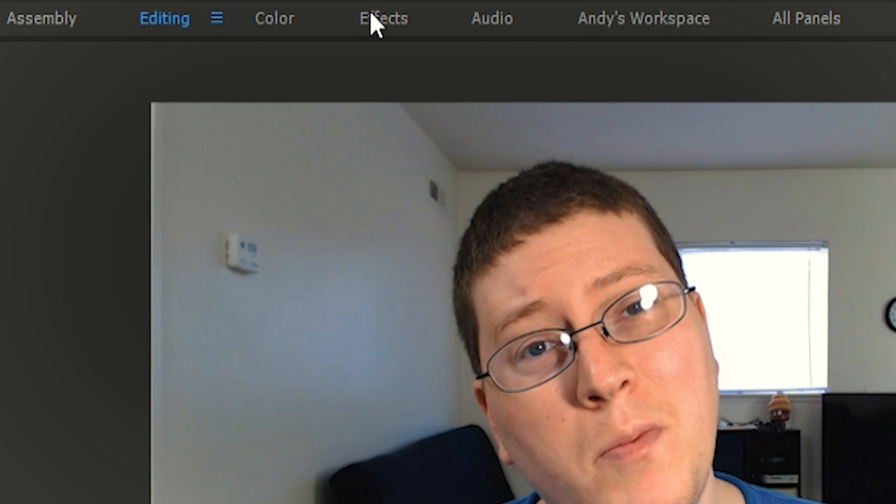
- Switch to the Effects workspace and widen the property column of Effect Controls
left_click(370, 14)
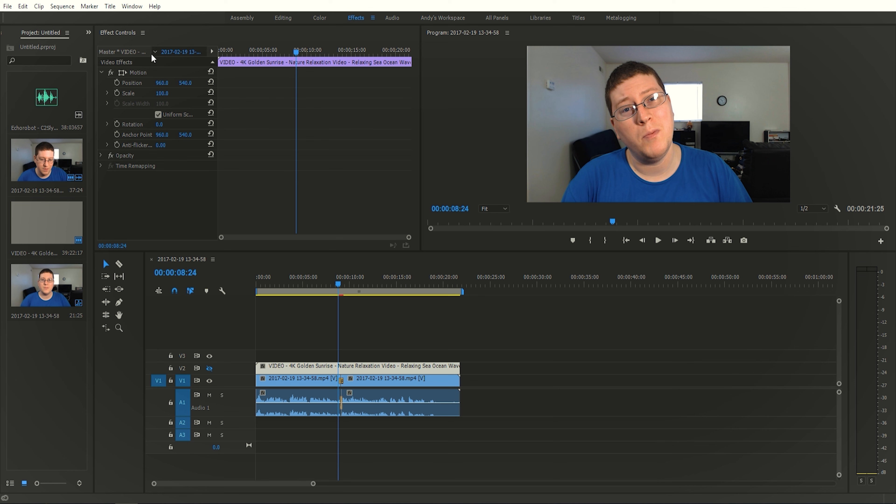
left_click_drag(217, 187, 275, 192)
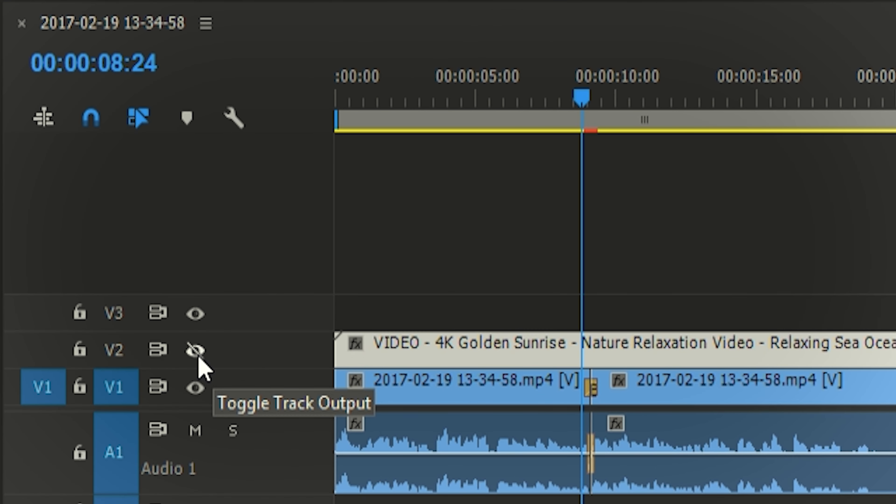
- Turn on the V2 track output and set the sunrise clip's Scale to 40, keeping Uniform Scale on
left_click(196, 351)
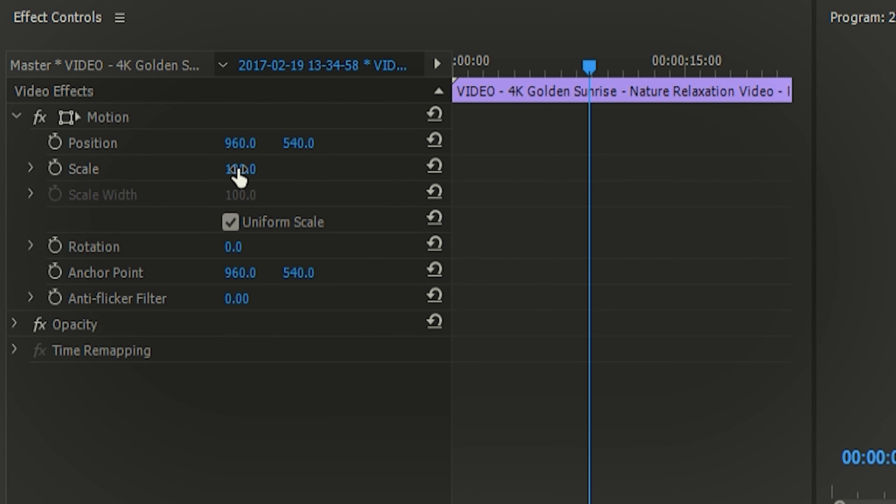
left_click(195, 93)
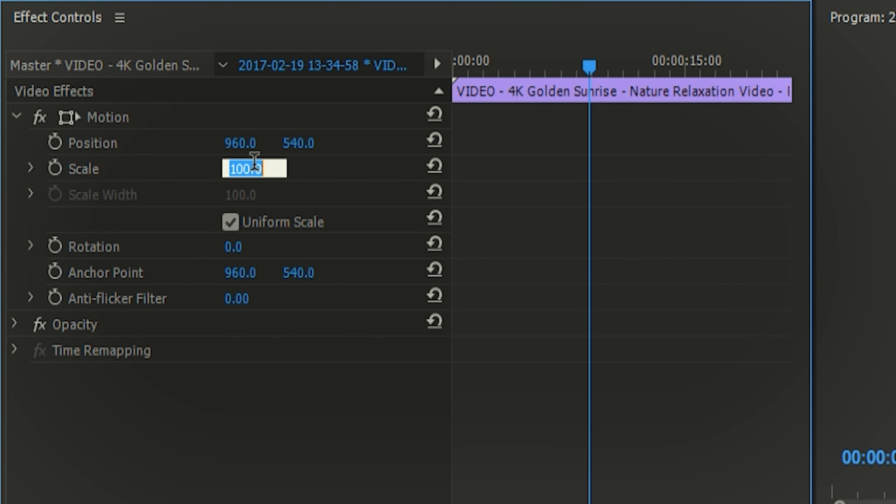
type("70")
key("Return")
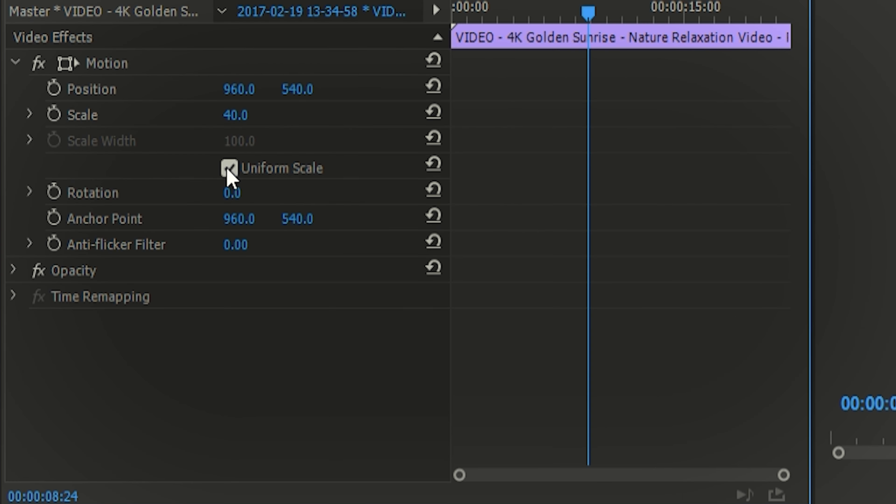
left_click(194, 122)
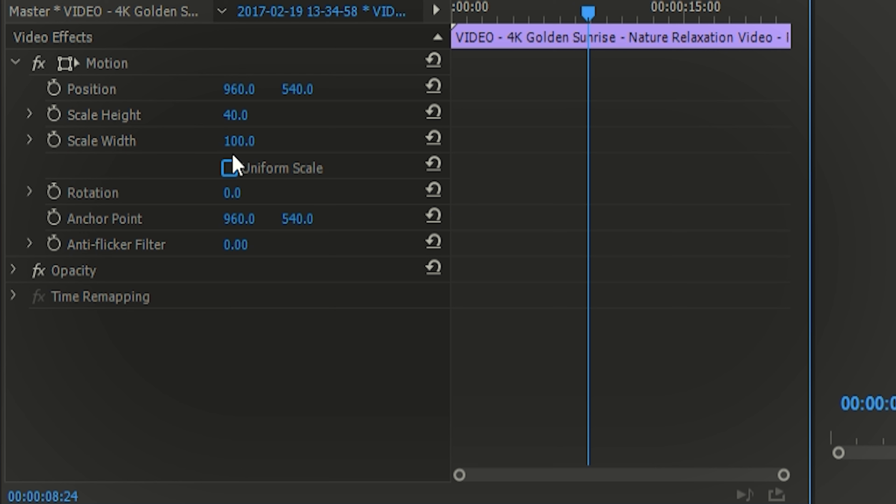
left_click(229, 169)
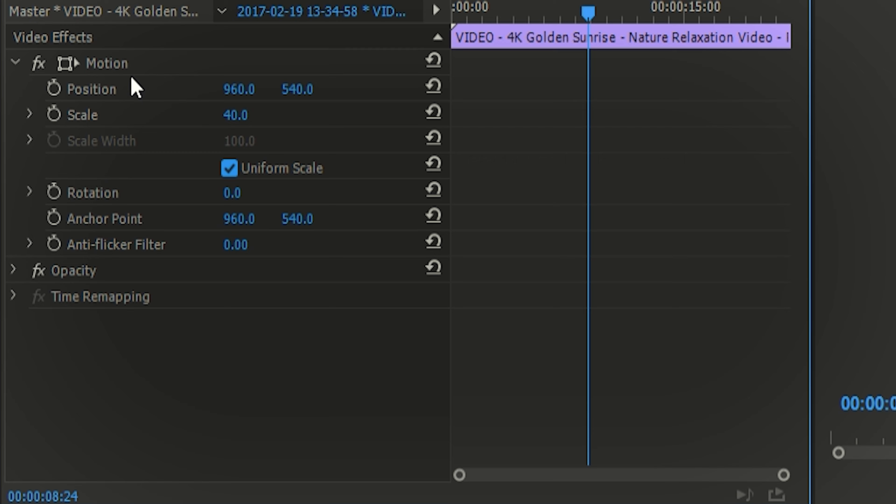
- Move the scaled-down sunrise picture into the upper-right corner of the frame, at about 1542, 206
left_click(110, 68)
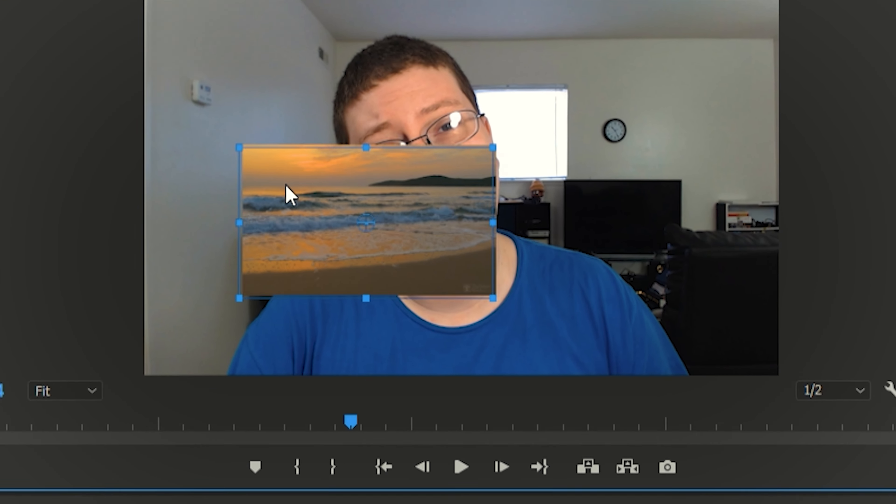
left_click_drag(286, 185, 562, 36)
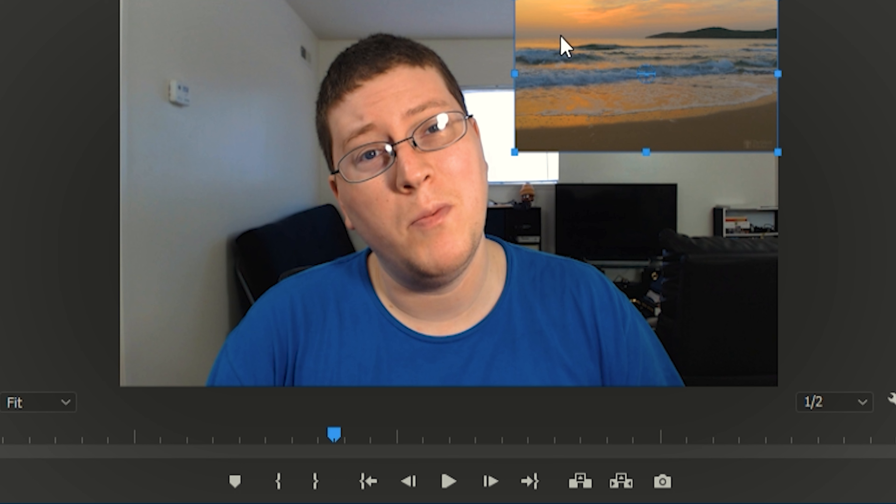
left_click_drag(560, 88, 562, 82)
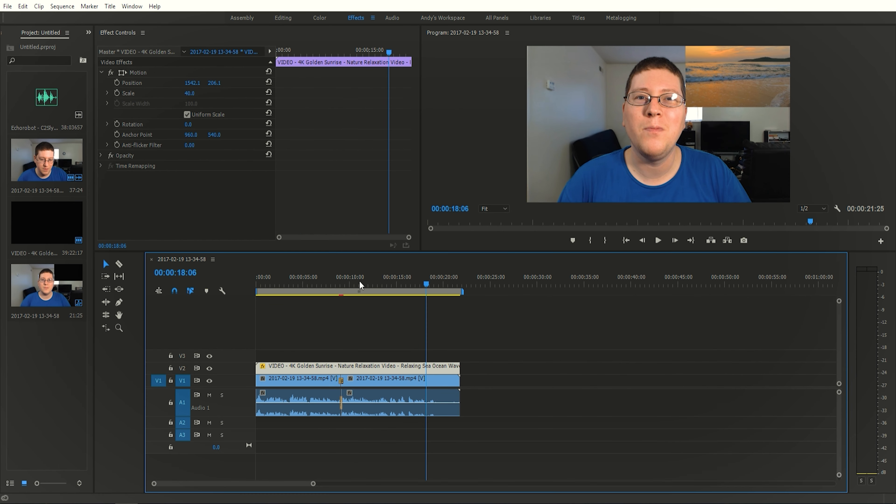
- Cut the V1 clip and its linked audio with the Razor tool at 00:00:11:08 and 00:00:14:09
key("Left")
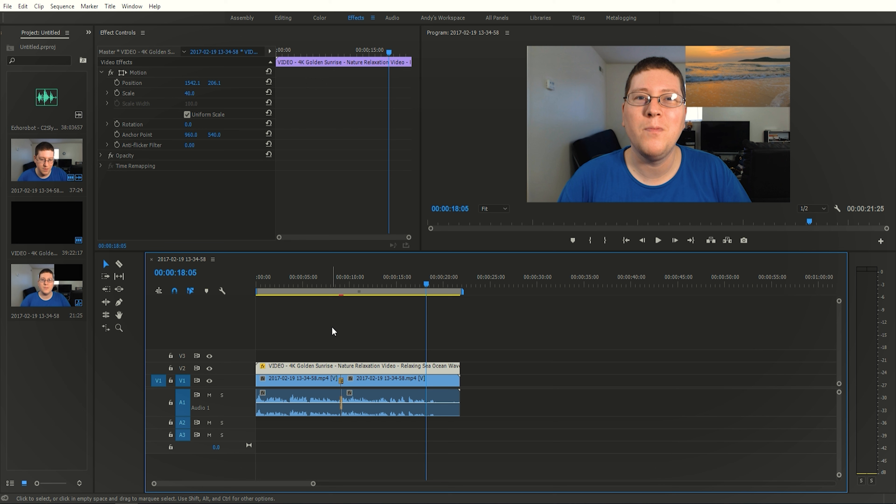
left_click(359, 284)
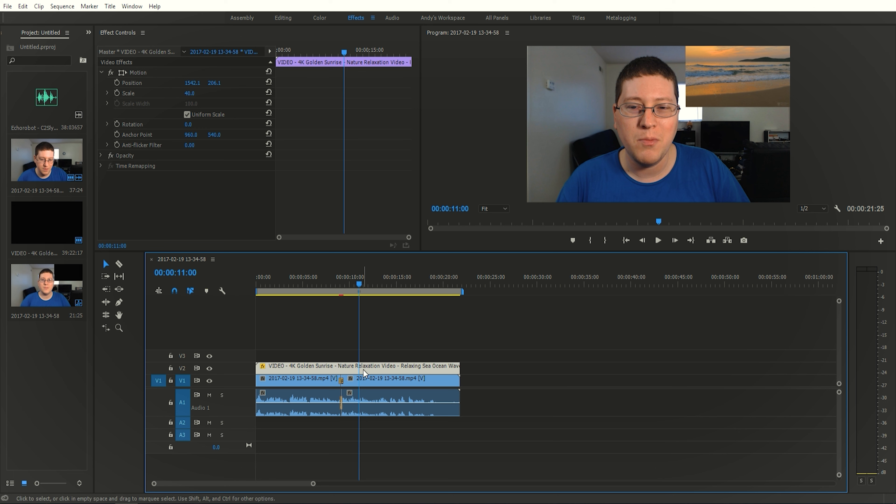
scroll(353, 330, "up", 4, "alt")
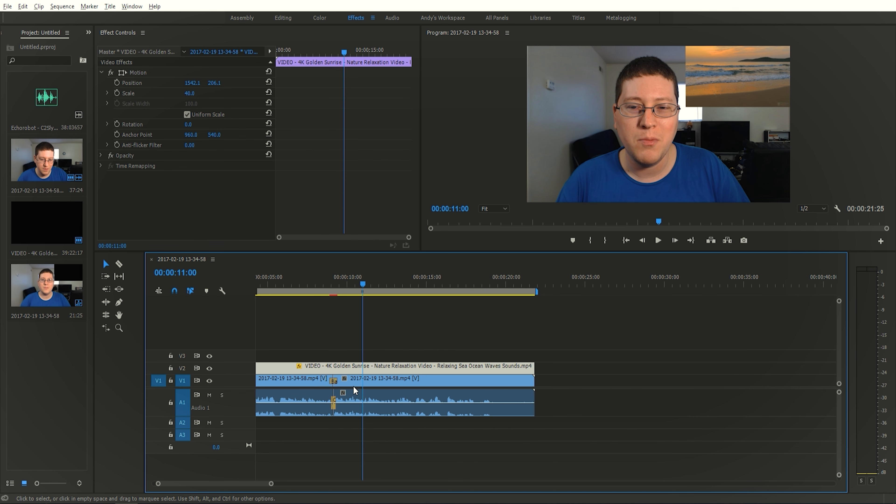
left_click_drag(368, 282, 378, 288)
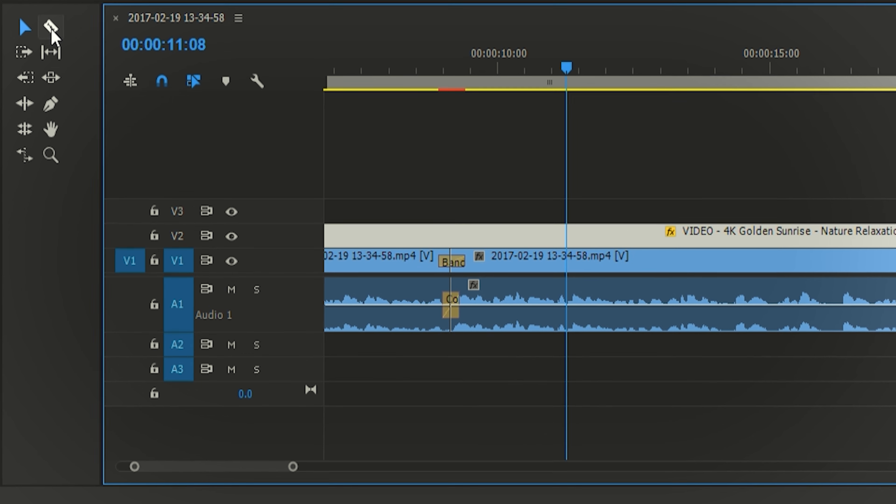
left_click(52, 28)
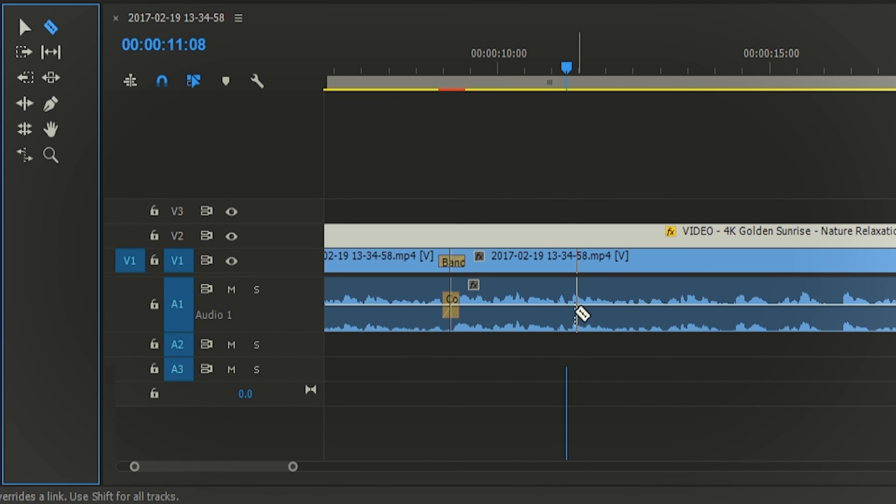
left_click(569, 311)
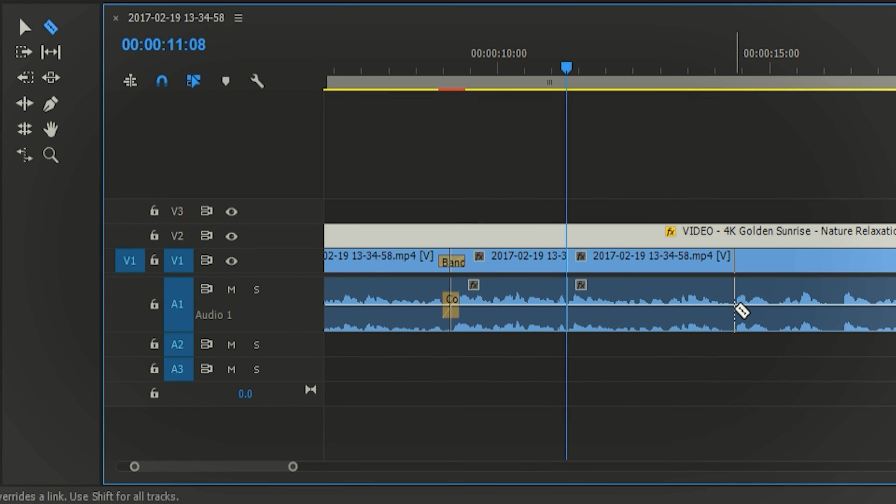
left_click(740, 260)
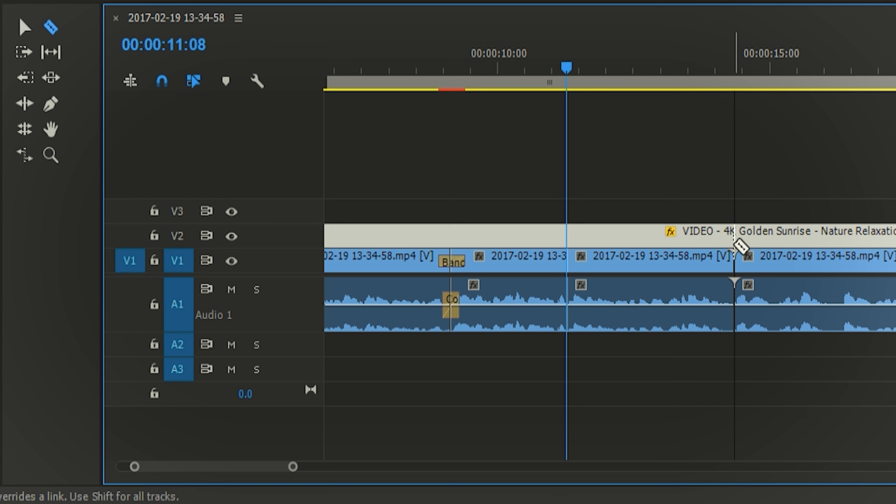
- Cut the V2 sunrise clip at 00:00:14:09 and 00:00:11:08, matching the V1 cuts, and return to the Selection tool
left_click(740, 245)
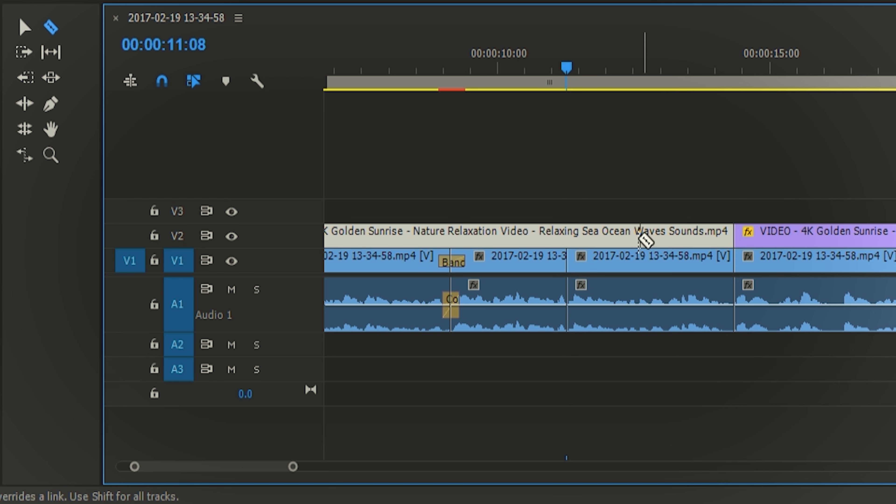
left_click(574, 245)
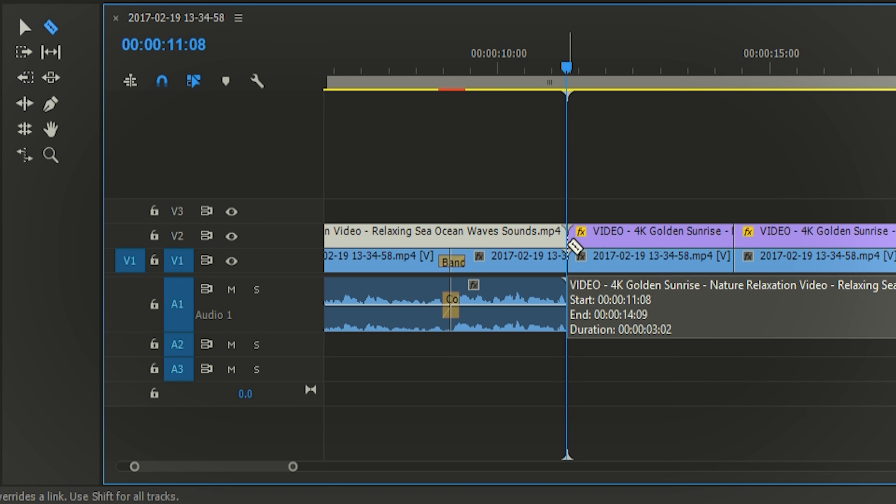
left_click(23, 27)
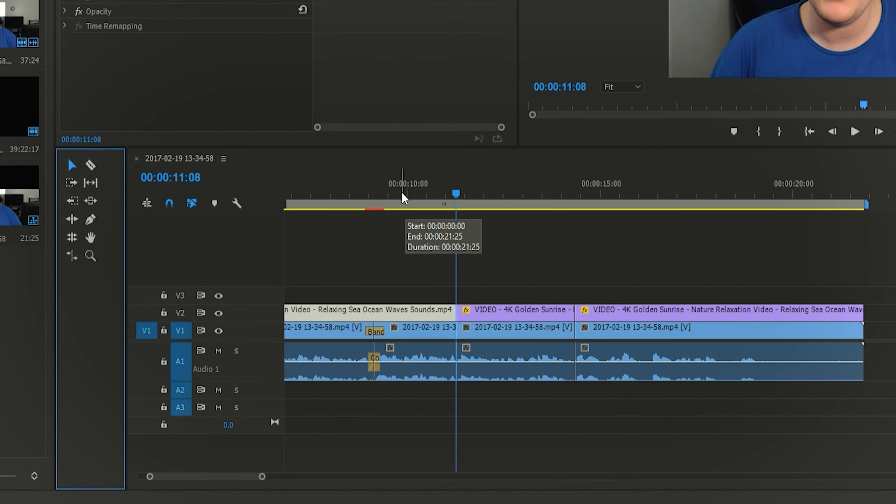
- Set the Scale of the middle V2 sunrise segment to 100
left_click(402, 196)
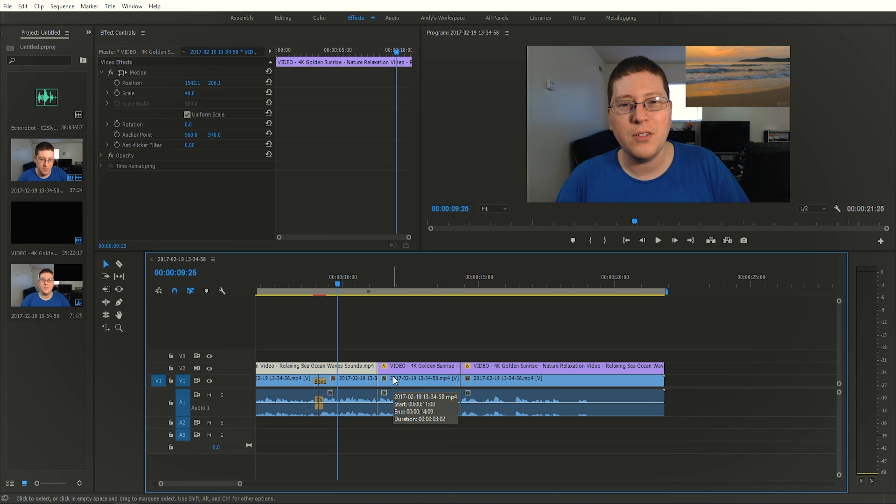
left_click(402, 369)
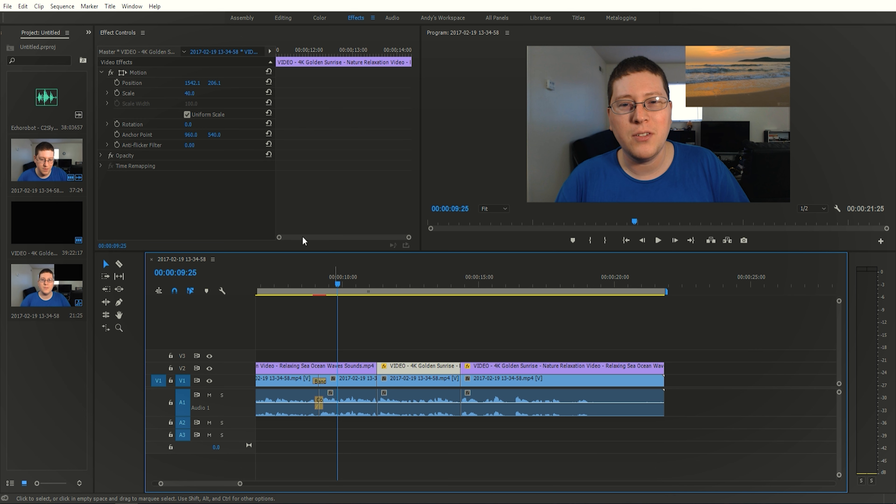
left_click(196, 91)
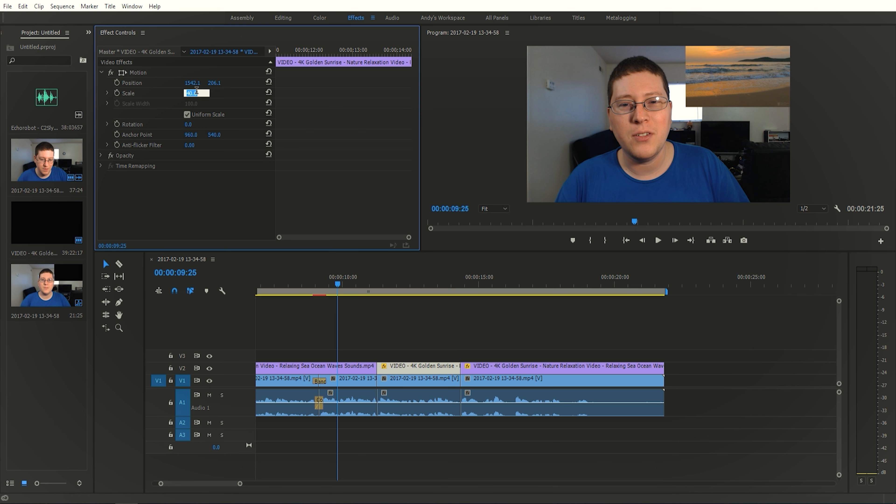
type("100")
key("Return")
- At 00:00:12:10, reposition the middle sunrise segment's picture in the Program monitor so it covers the frame
left_click(406, 287)
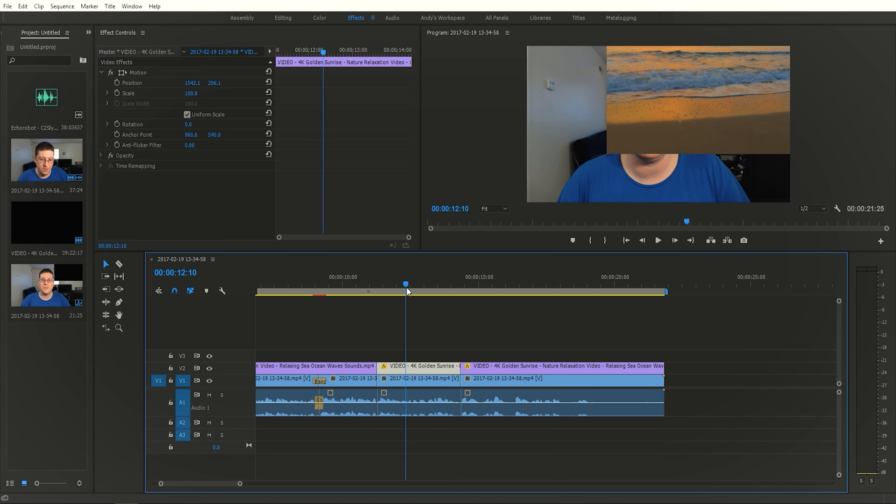
left_click(138, 82)
left_click(138, 72)
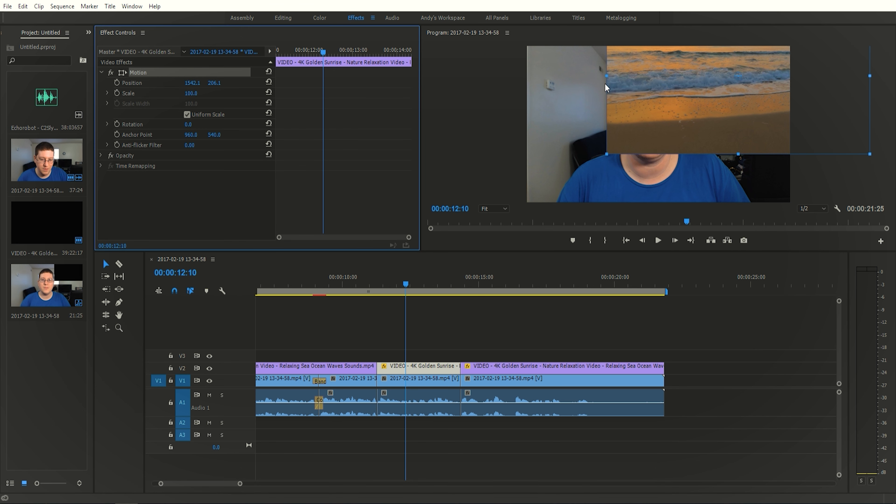
left_click(669, 83)
left_click_drag(669, 83, 576, 133)
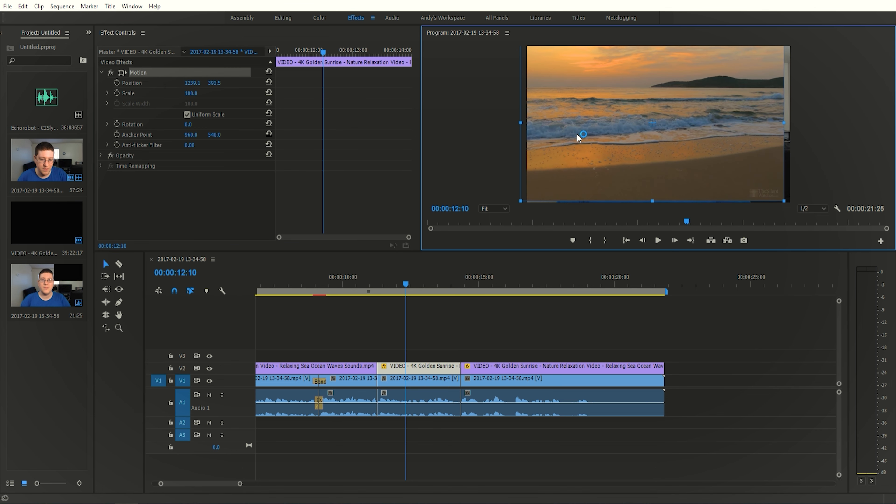
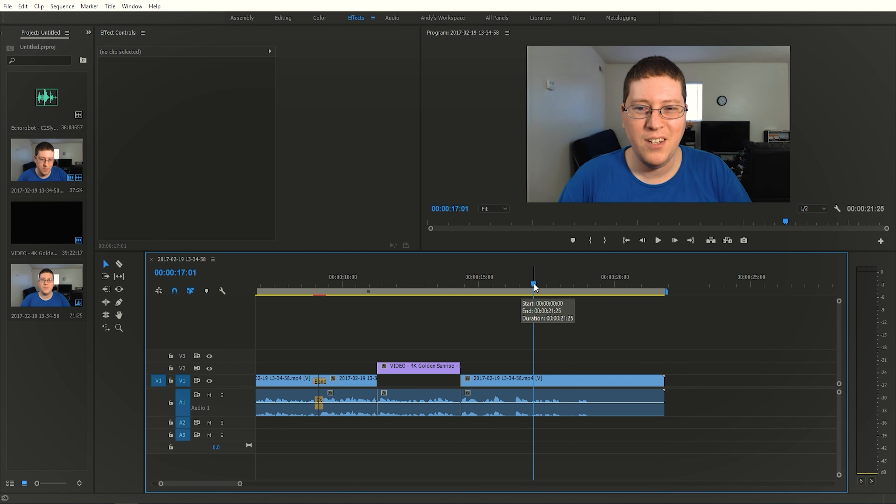
- Cut the last V1 clip and its linked audio at 00:00:18:06 with the Razor tool and delete the part after the cut
left_click_drag(534, 288, 566, 287)
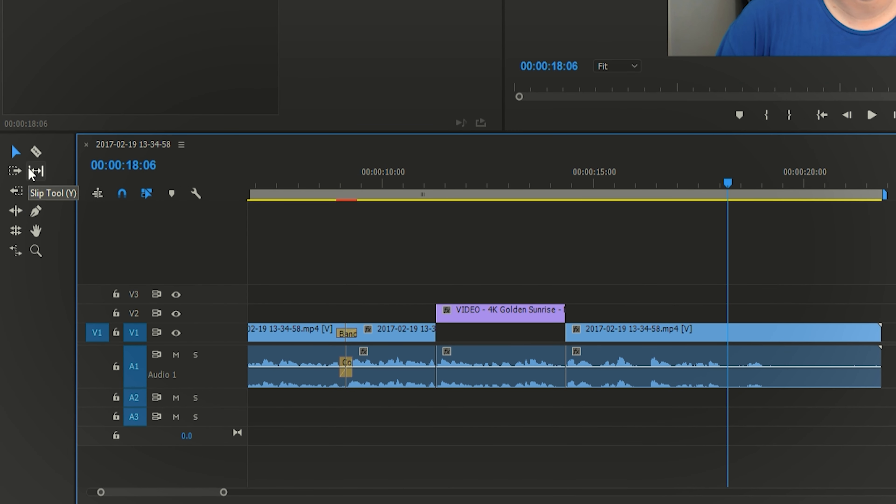
left_click(35, 152)
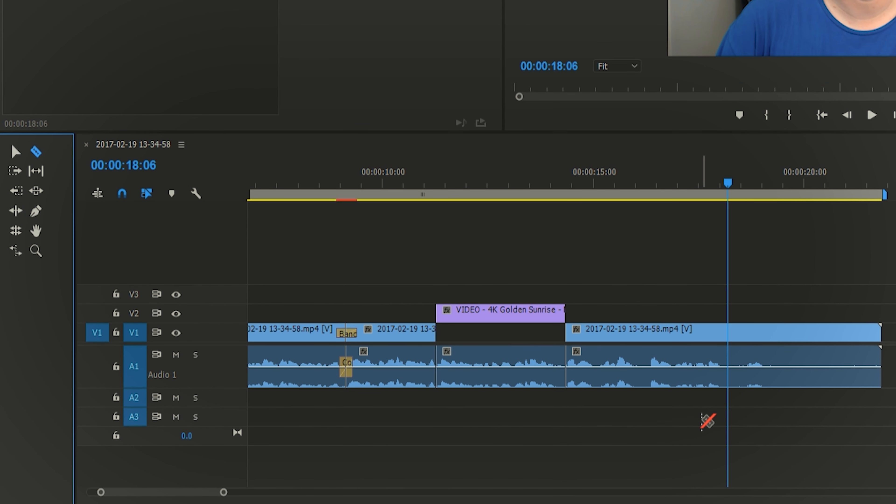
left_click(729, 371)
left_click(16, 150)
left_click(799, 363)
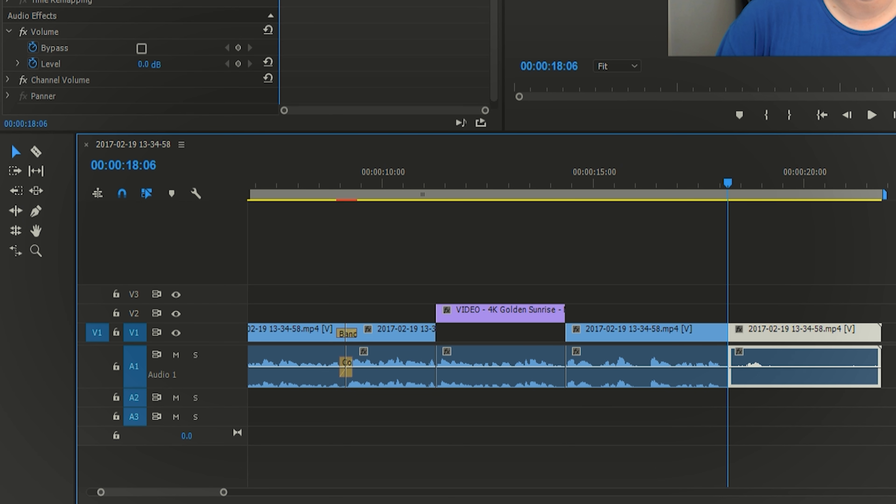
key("Delete")
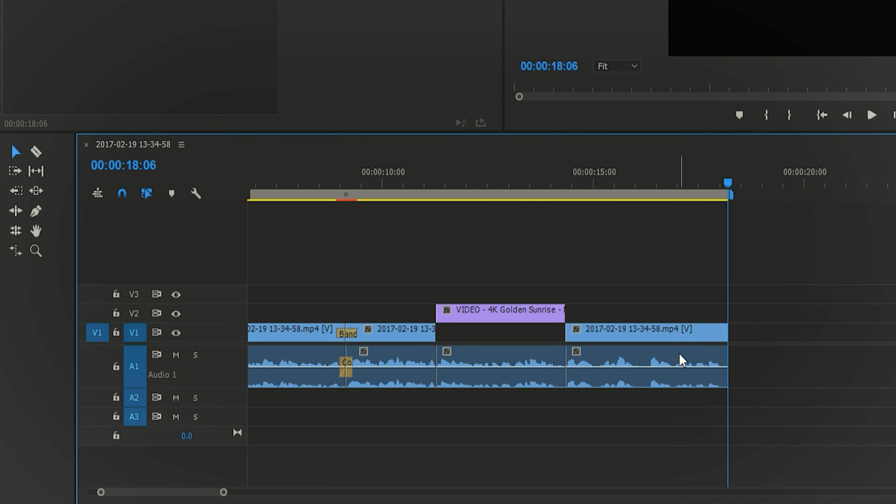
- Move the playhead to 00:00:01:15 and place the Echorobot - C2Sly music on track A2 from the start of the sequence
scroll(443, 435, "down", 2, "alt")
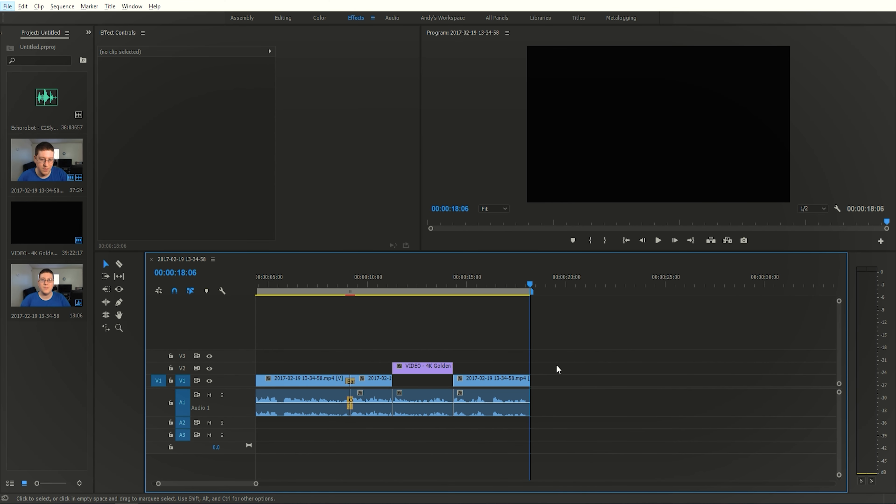
left_click(510, 282)
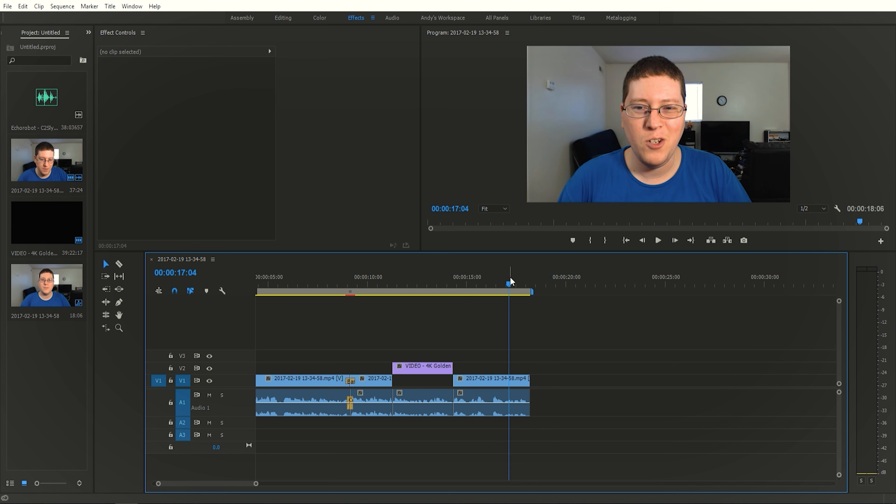
left_click_drag(510, 282, 287, 437)
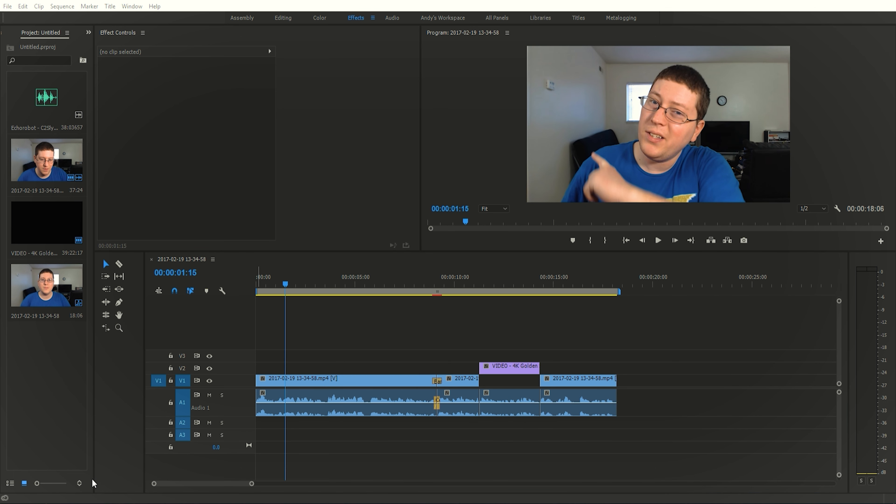
left_click(46, 106)
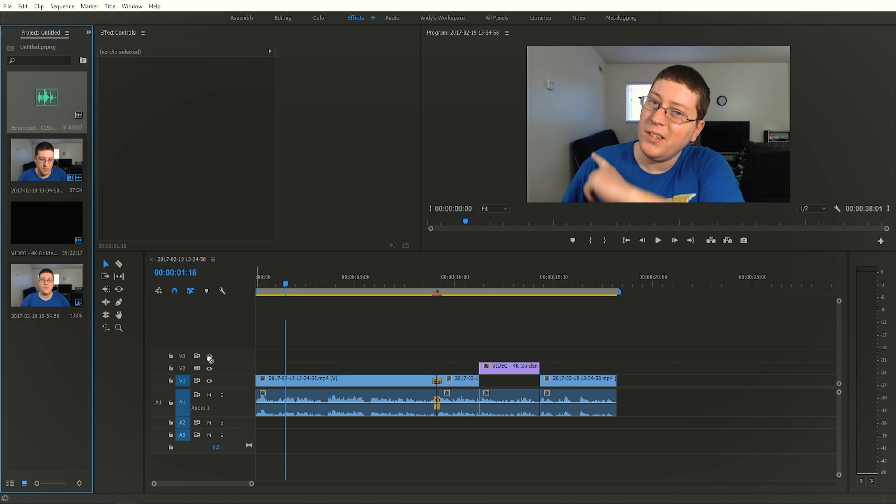
left_click_drag(221, 393, 249, 442)
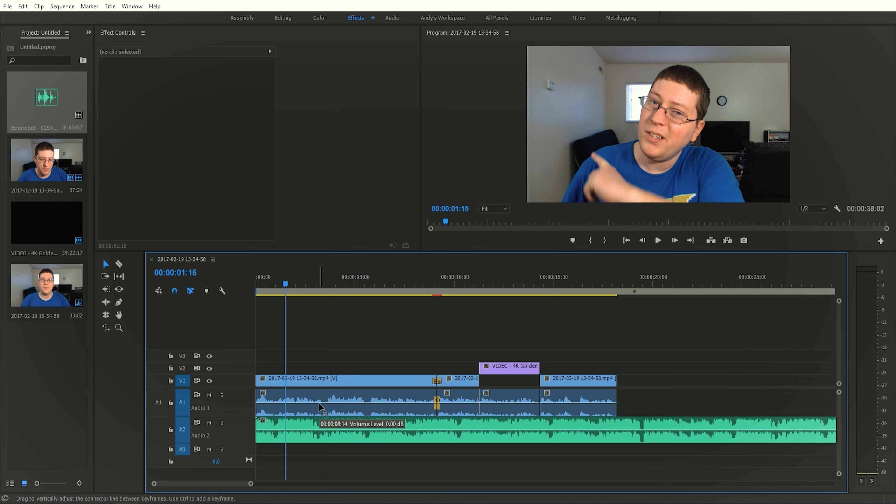
- Trim the end of the A2 music clip back to the end of the last V1 clip at 00:00:18:06
scroll(320, 406, "down", 5)
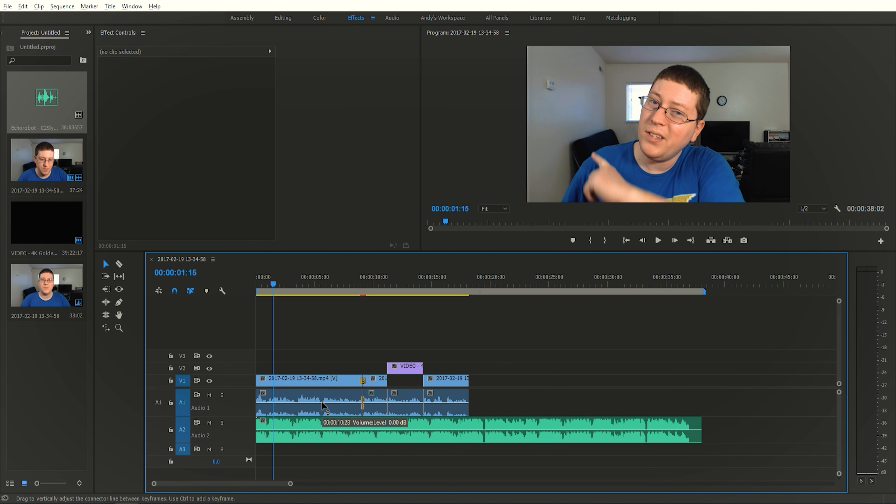
left_click(642, 430)
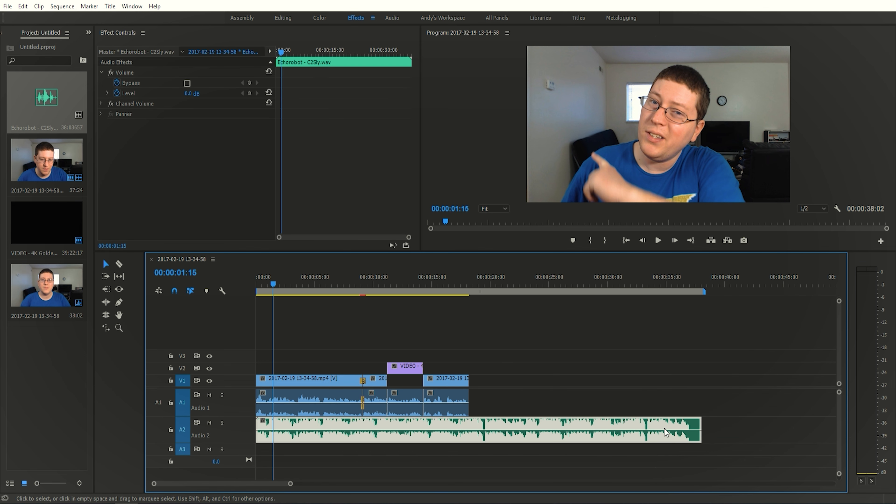
left_click_drag(700, 428, 468, 438)
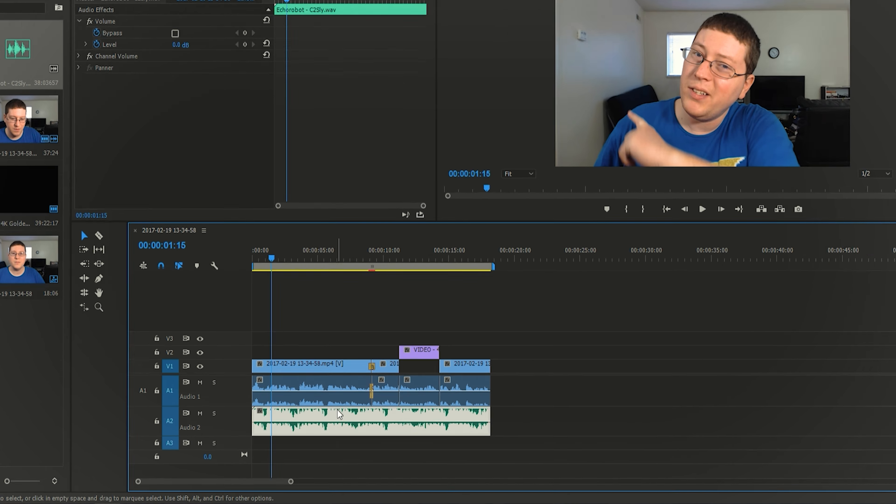
- Turn off keyframing for the Bypass and Level properties of the music clip's Volume effect
scroll(334, 420, "up", 5)
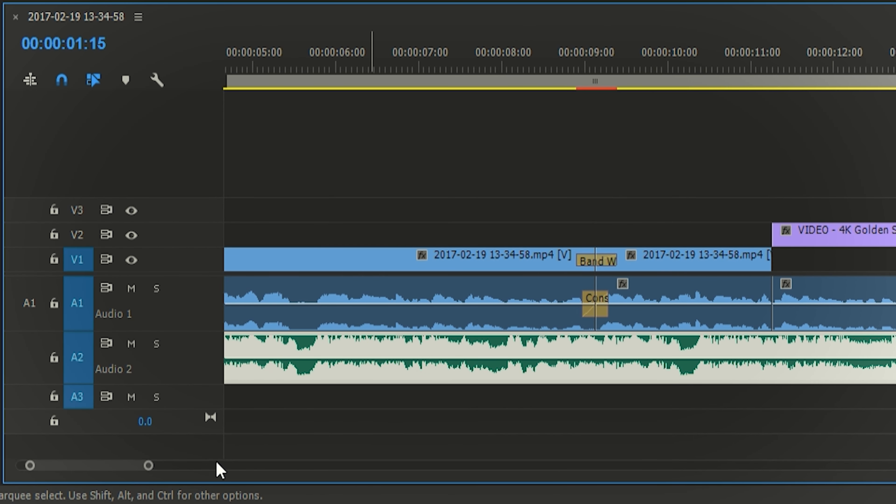
left_click_drag(146, 468, 123, 471)
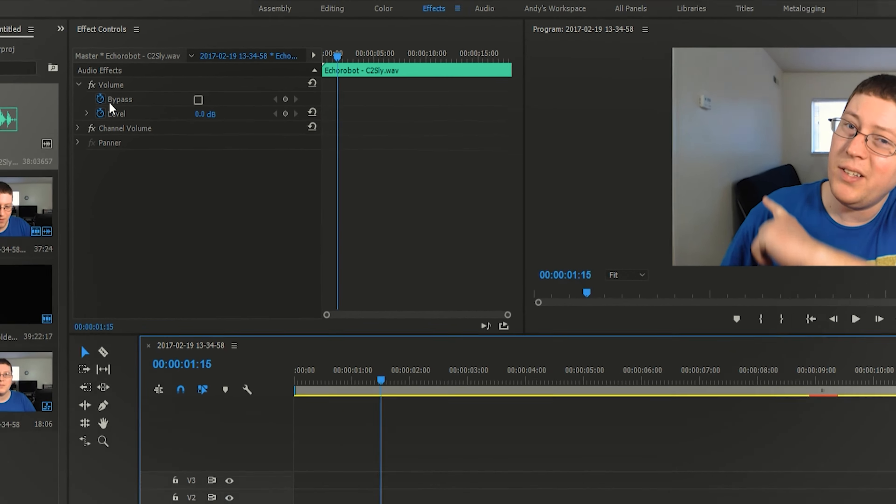
left_click(57, 145)
left_click(56, 166)
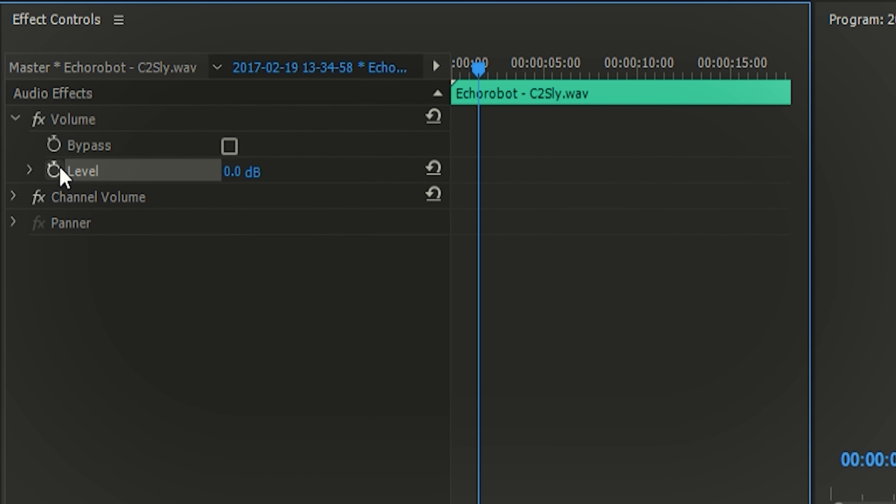
left_click(297, 418)
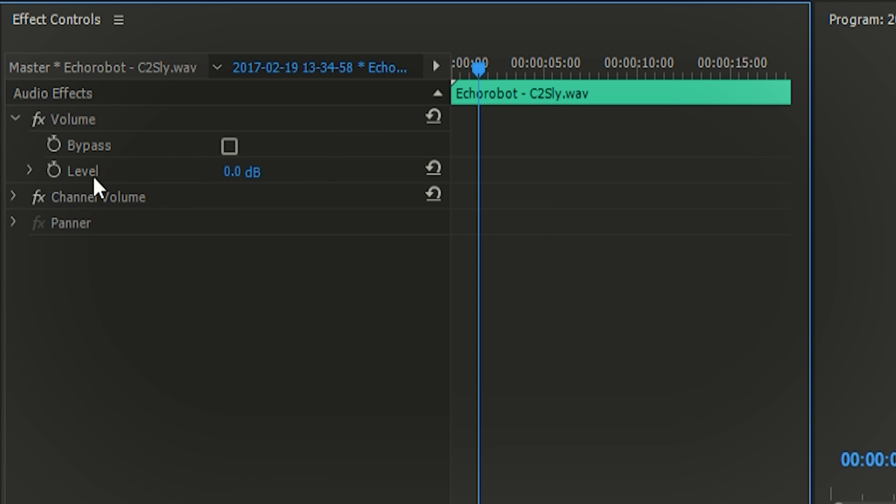
- Set the volume Level of the A2 music clip to -35 dB
left_click(234, 176)
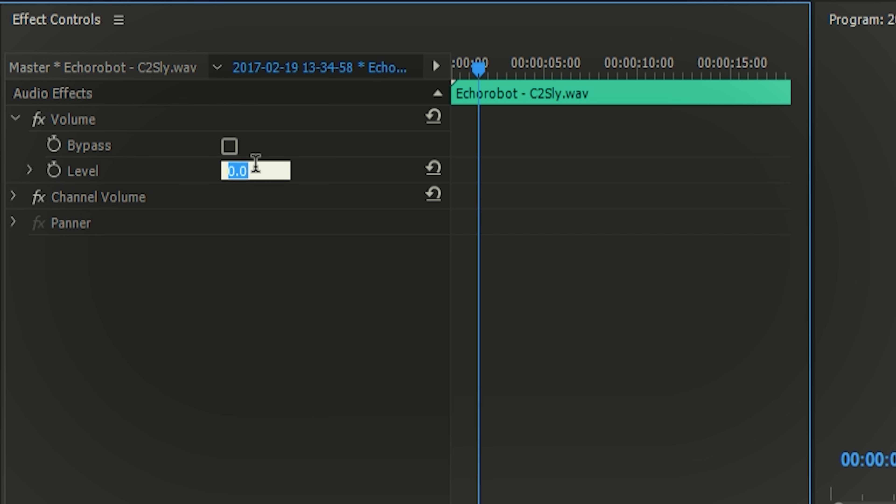
type("-25")
key("BackSpace")
key("BackSpace")
type("30")
key("Return")
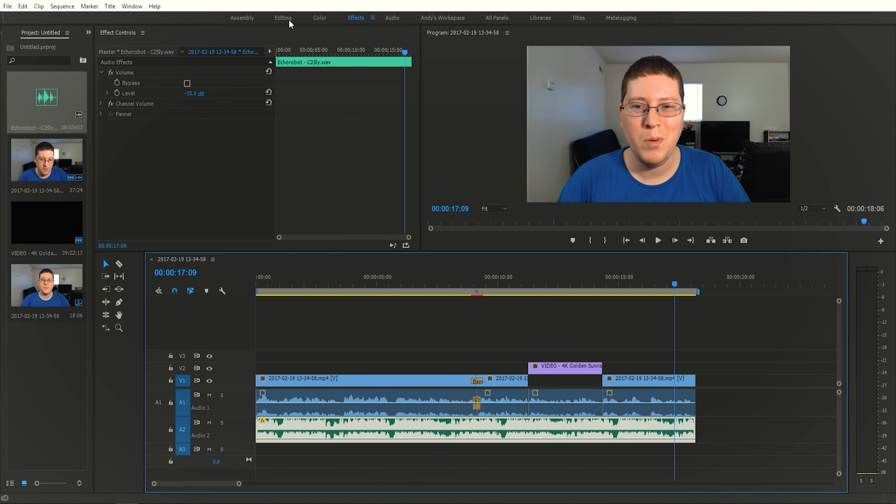
- Switch to the Editing workspace and add Constant Power crossfades at the ends of the A2 music and the A1 audio
left_click(283, 18)
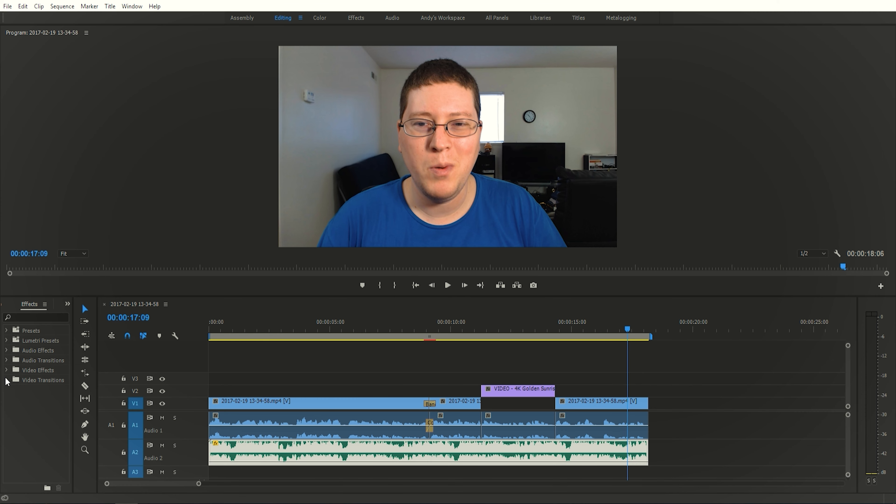
left_click(6, 359)
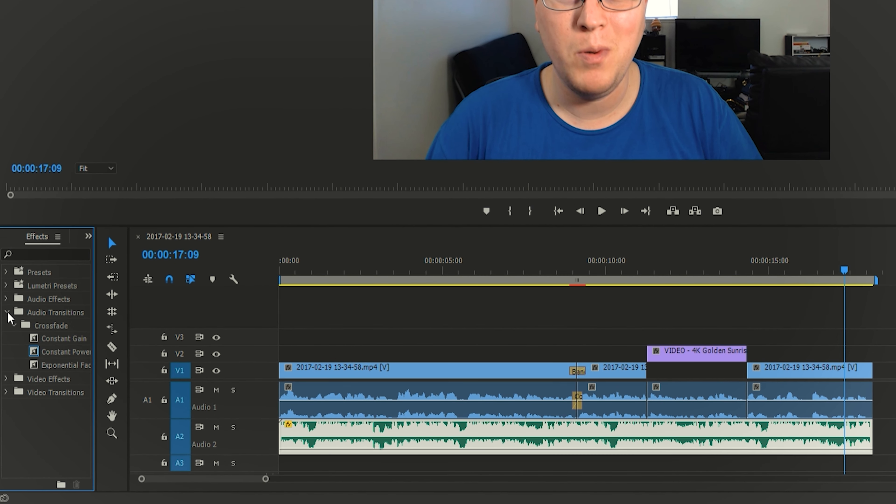
left_click_drag(51, 354, 868, 437)
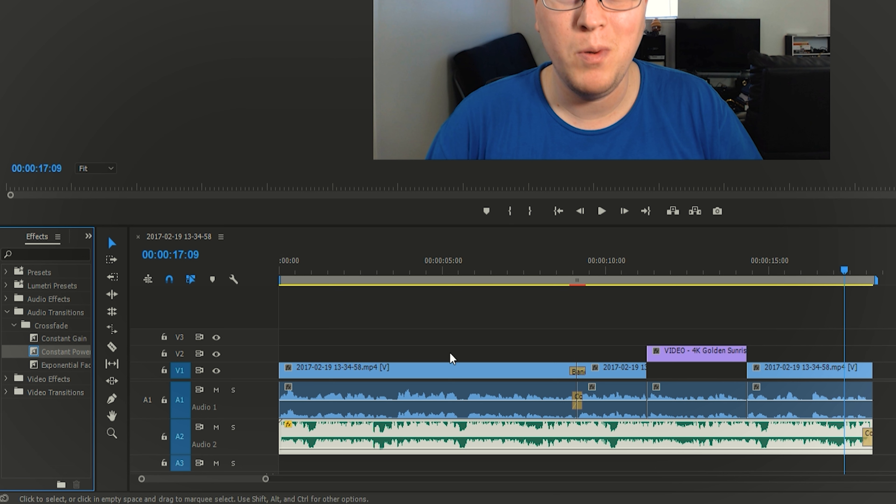
left_click_drag(70, 351, 869, 399)
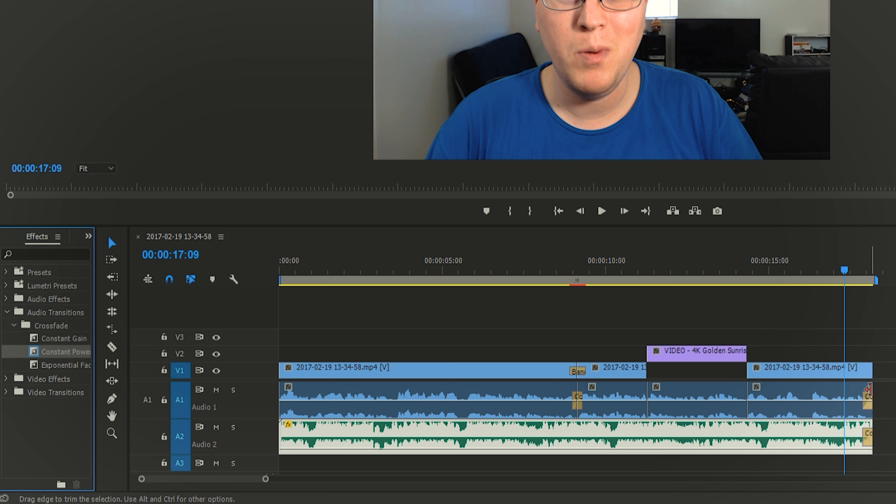
- Lengthen the Constant Power fade-outs at the ends of A1 and A2, starting the A1 fade earlier than the A2 fade
scroll(869, 388, "up", 4)
scroll(869, 384, "up", 3)
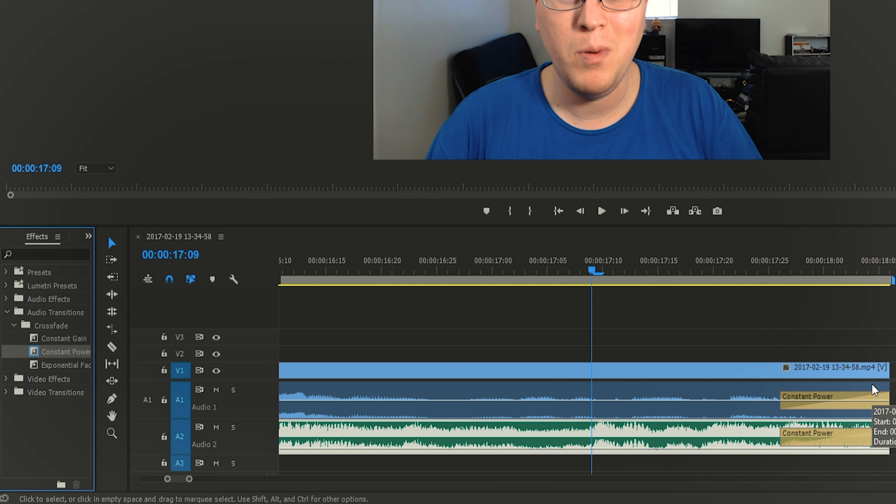
left_click(811, 396)
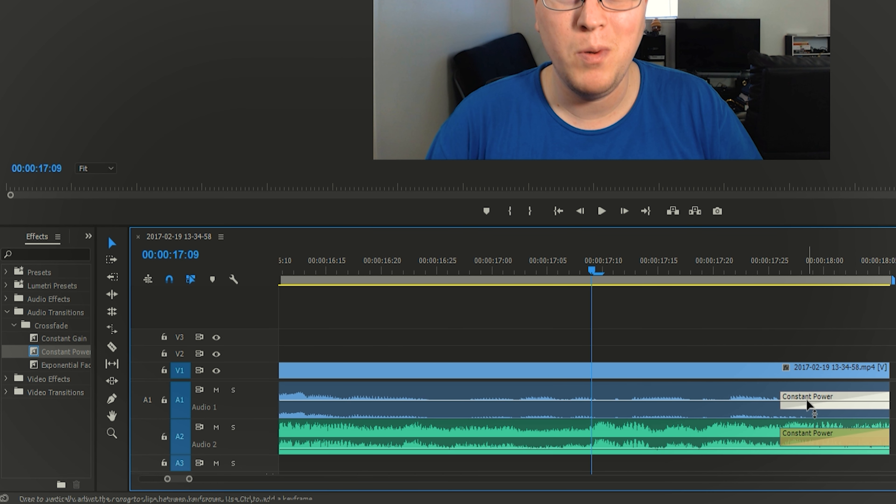
left_click_drag(784, 397, 732, 405)
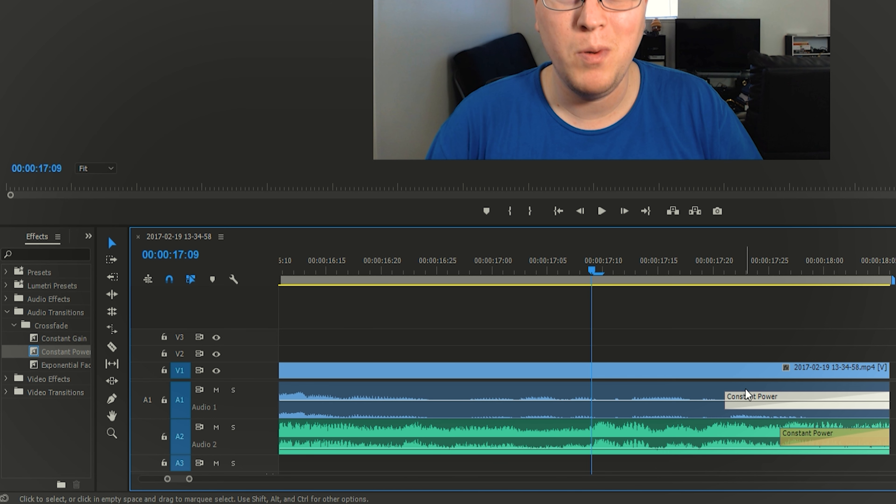
key("minus")
key("minus")
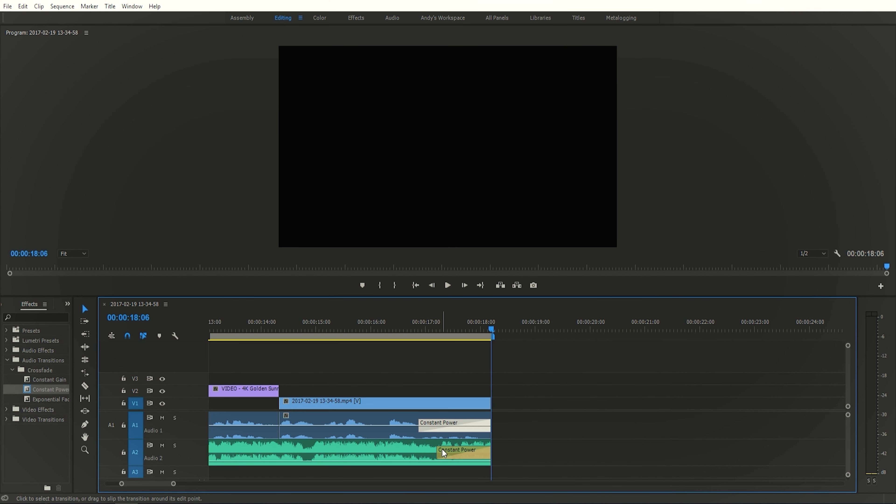
- Open the media export settings for the finished sequence
left_click_drag(147, 486, 114, 492)
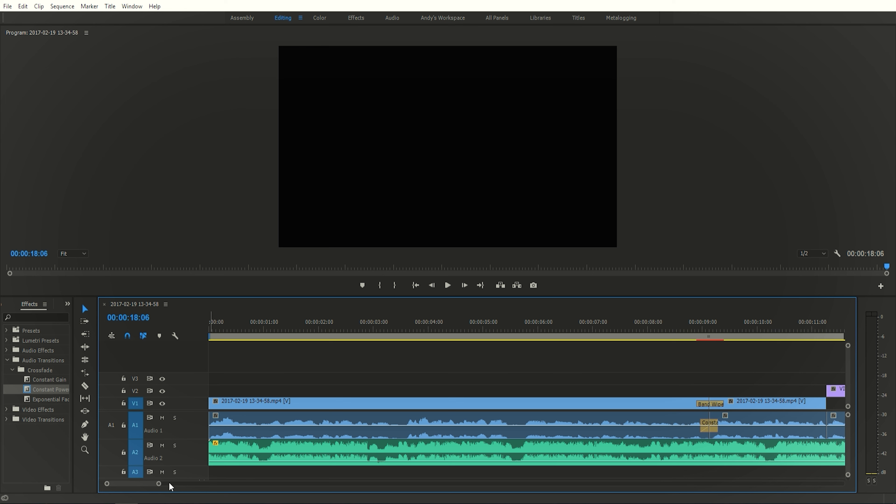
scroll(236, 404, "down", 5, "alt")
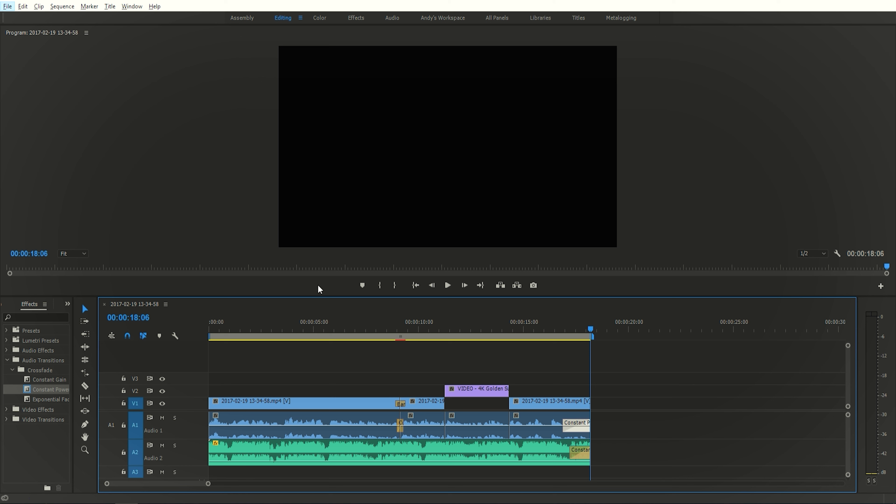
left_click(7, 6)
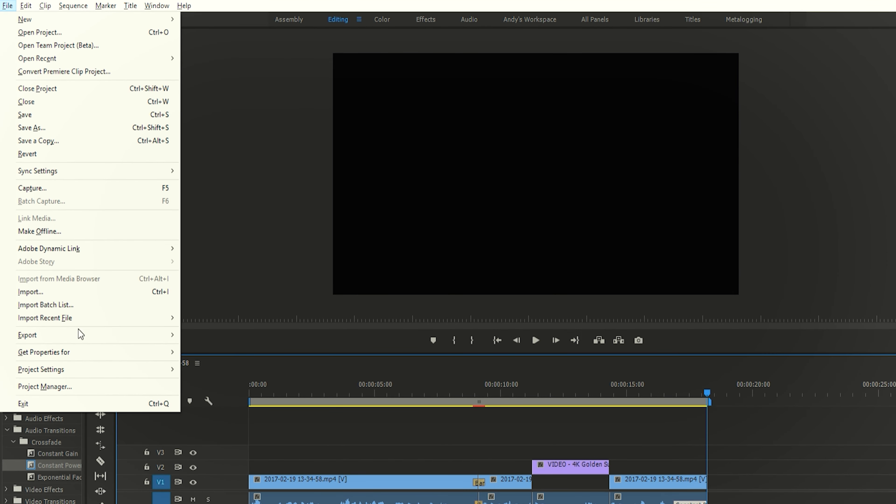
mouse_move(80, 337)
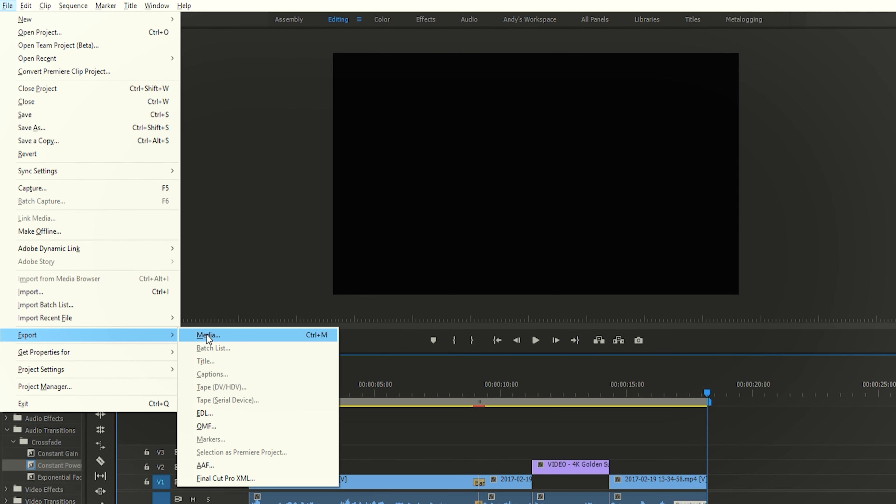
left_click(206, 335)
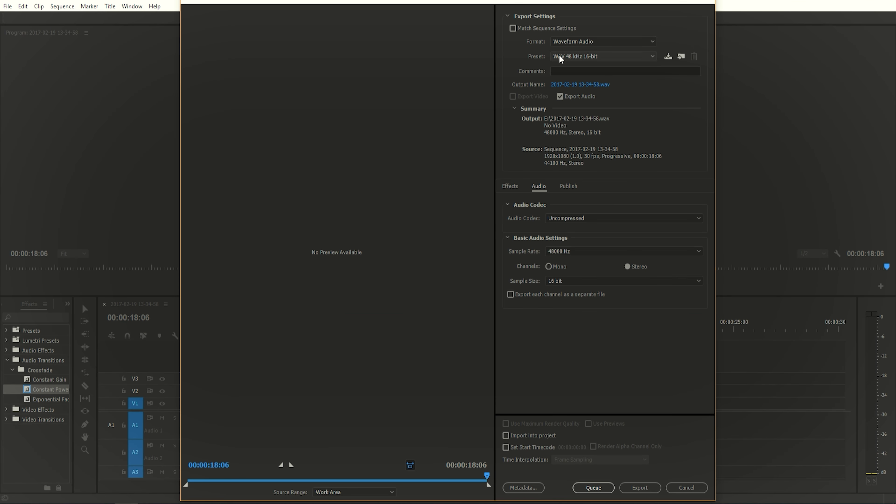
- Keep Waveform Audio as the export format and choose the WAV 48 kHz 32-bit preset
left_click(571, 44)
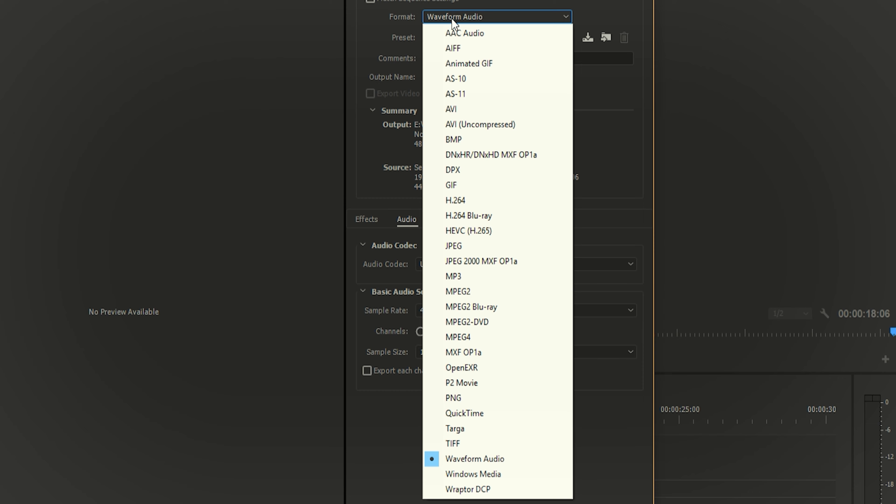
left_click(452, 20)
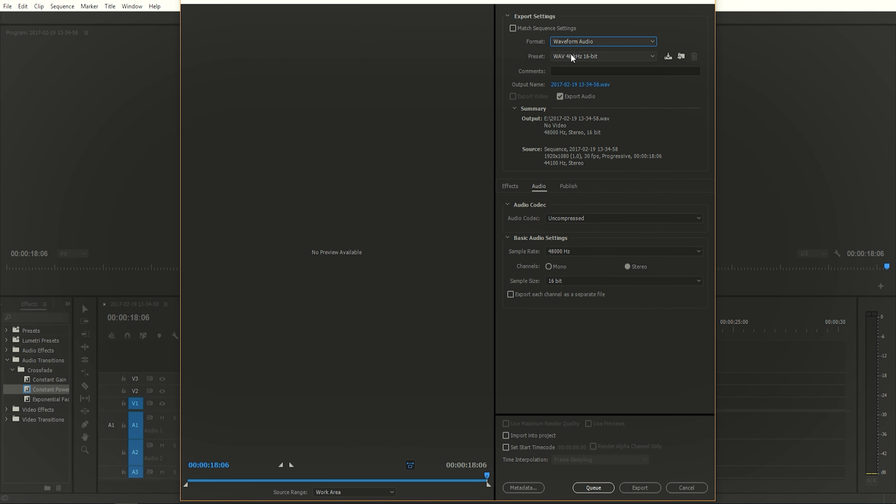
left_click(571, 41)
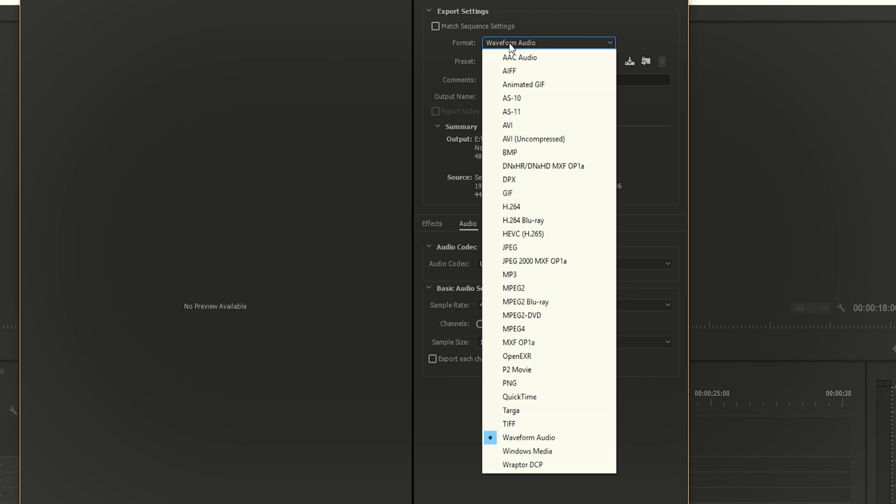
left_click(509, 43)
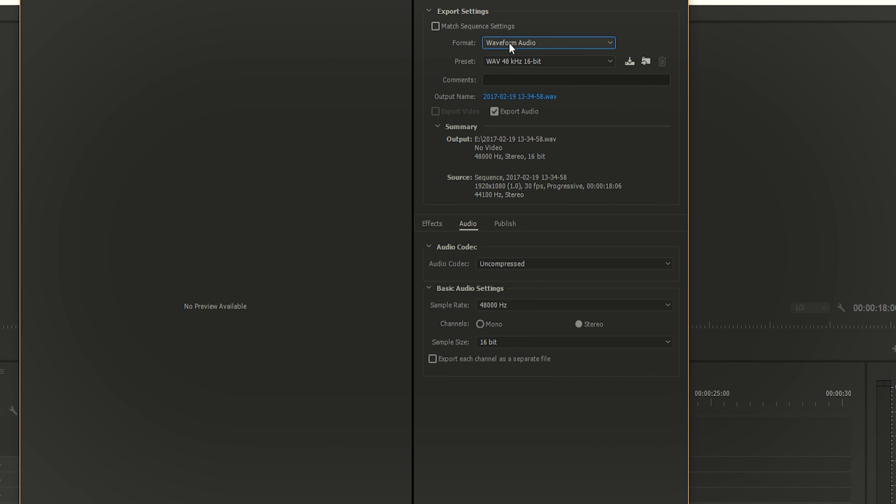
left_click(510, 61)
left_click(510, 78)
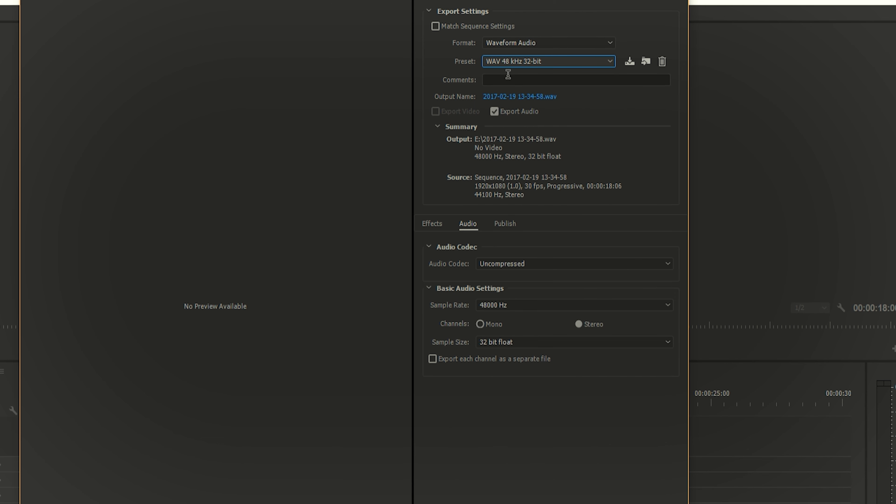
- Set the export format to H.264 and choose the Custom HD 1080p 30fps preset
left_click(510, 43)
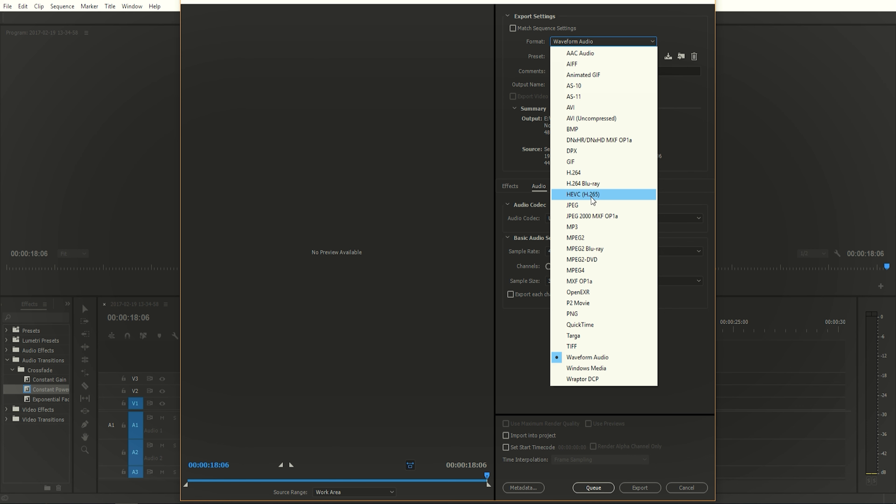
left_click(590, 174)
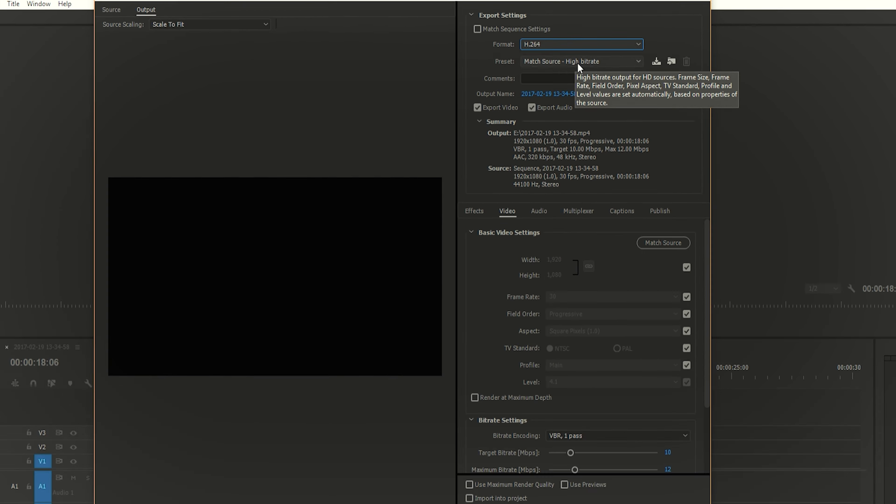
left_click(455, 93)
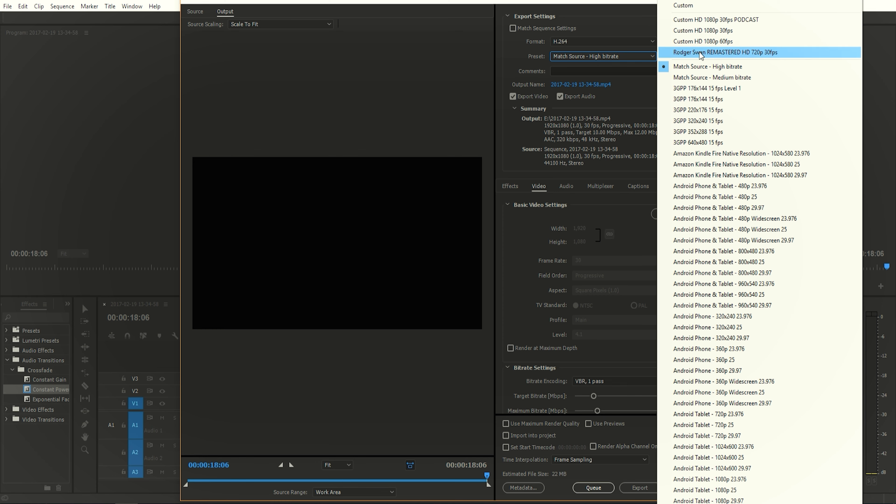
left_click(701, 31)
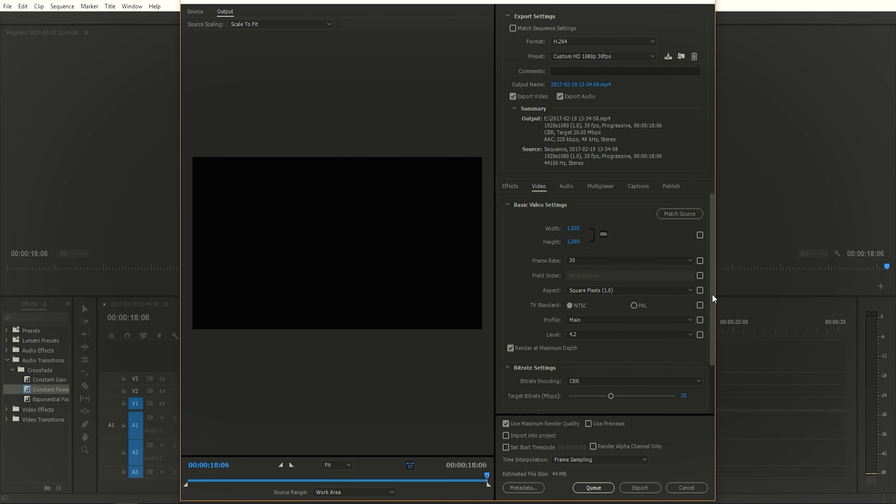
- Check the video bitrate encoding options and keep CBR
left_click_drag(733, 259, 733, 373)
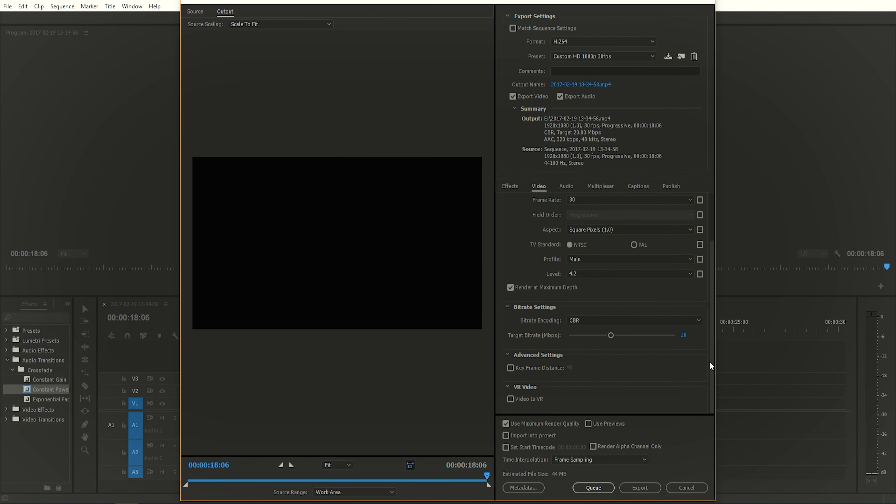
left_click(604, 320)
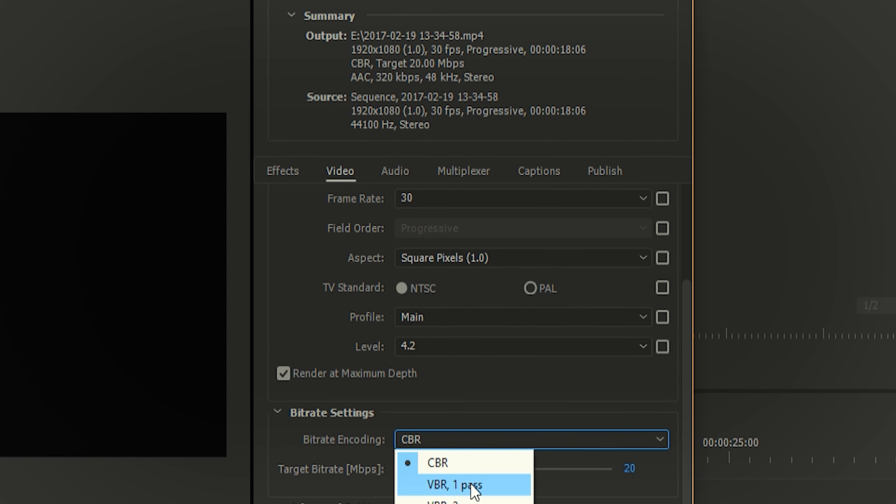
left_click(483, 446)
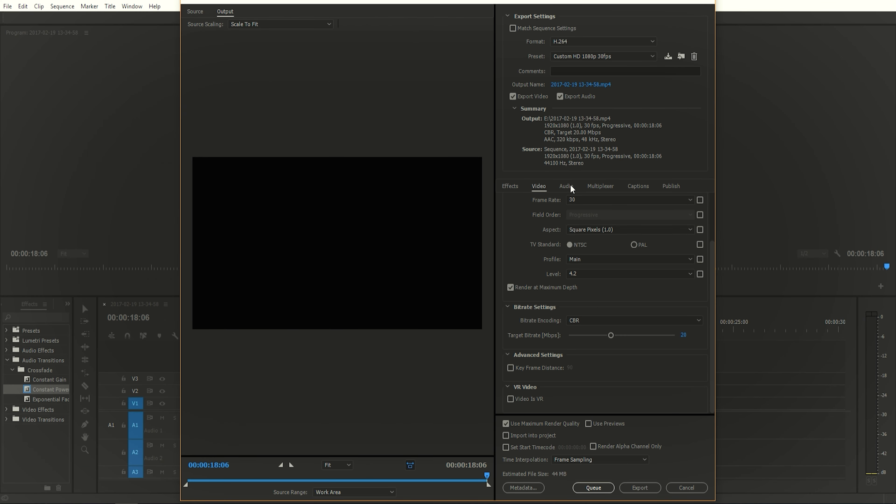
- Review the export's audio settings and keep the audio bitrate at 320 kbps
left_click(571, 188)
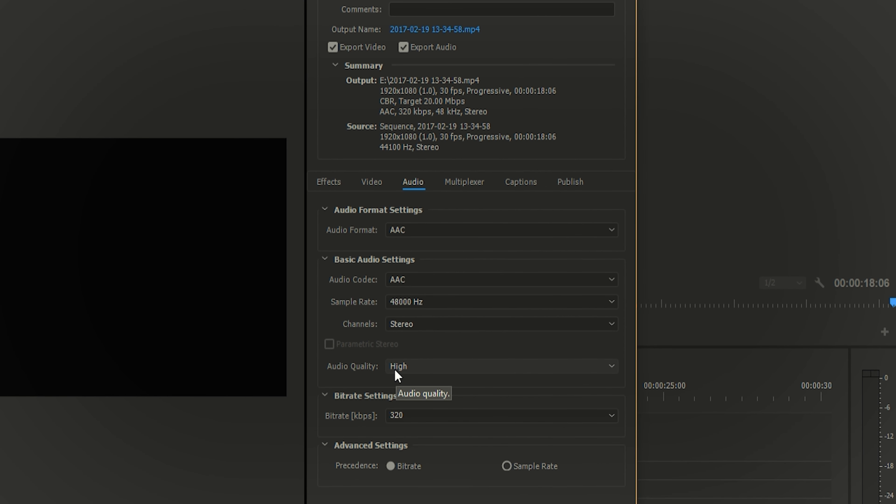
left_click(454, 416)
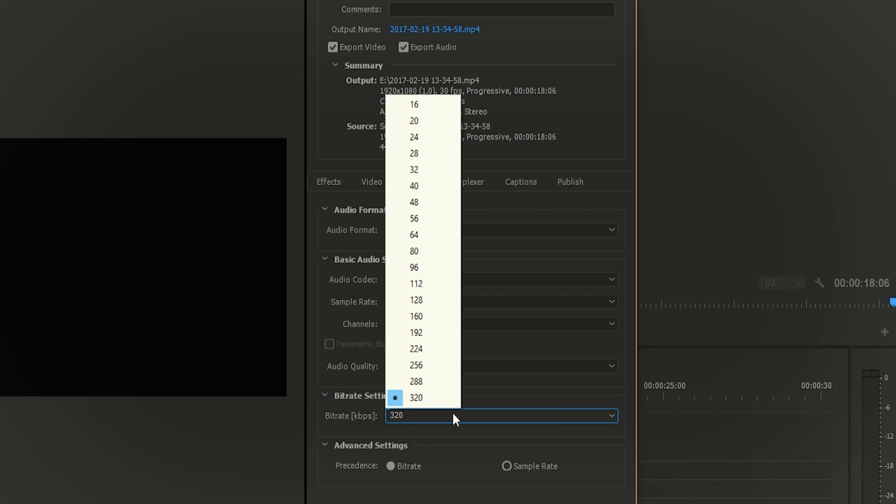
left_click(454, 417)
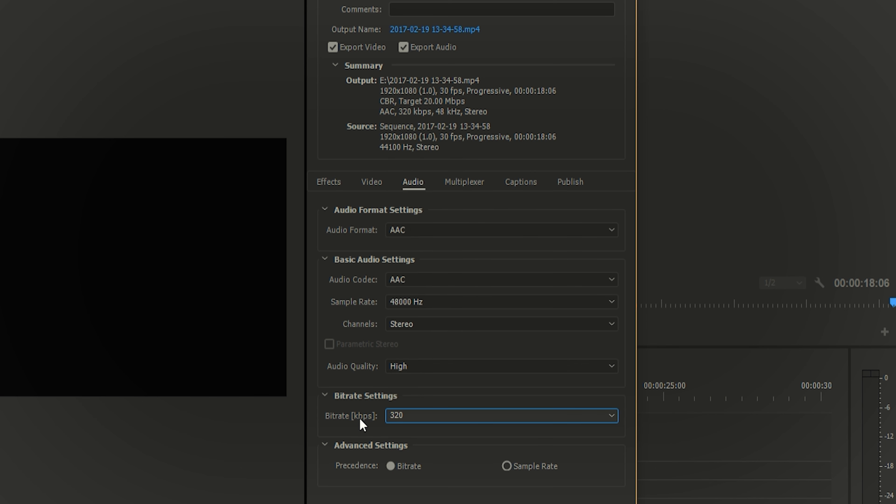
left_click(429, 391)
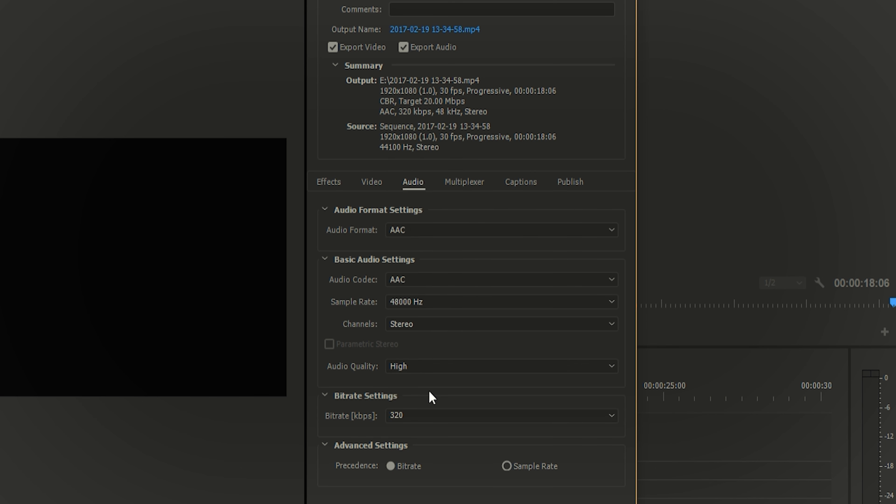
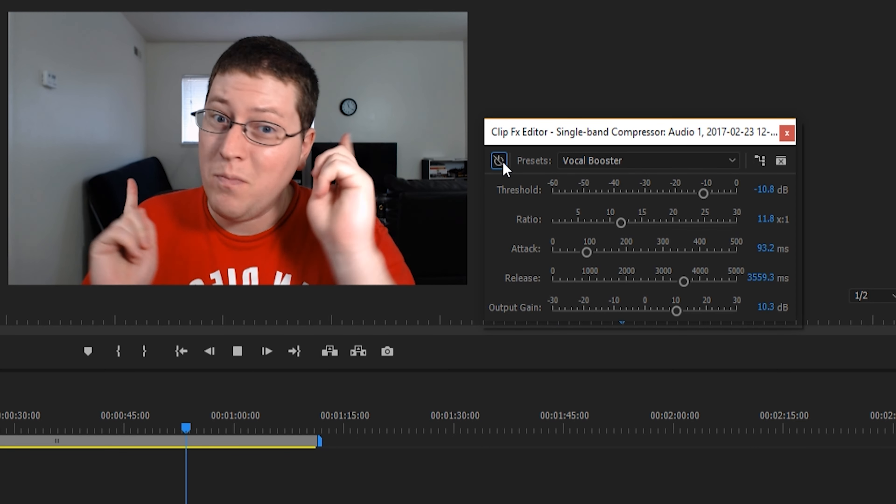
- Compare the clip's sound with and without the Single-band Compressor, stop playback and close the effect editor
left_click(502, 162)
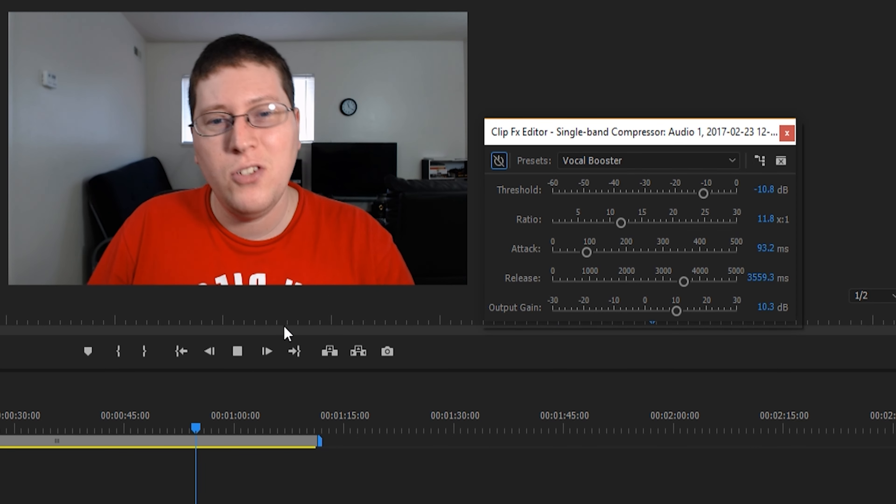
left_click(237, 351)
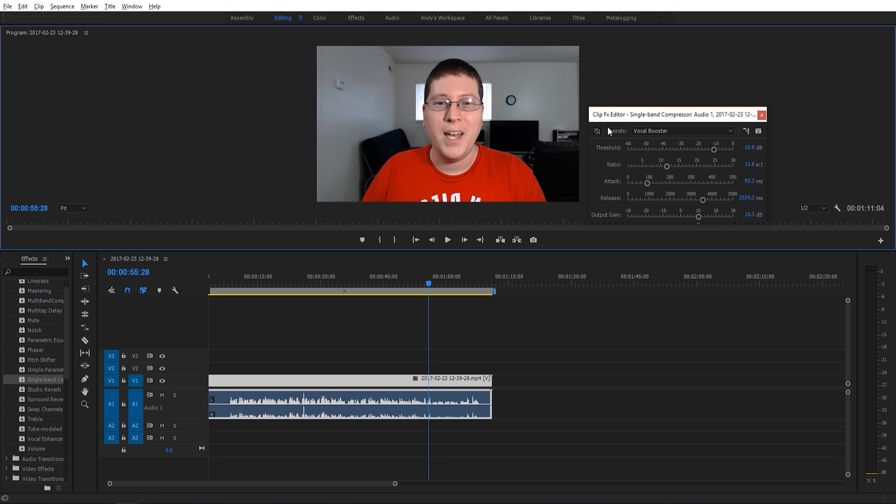
left_click(762, 116)
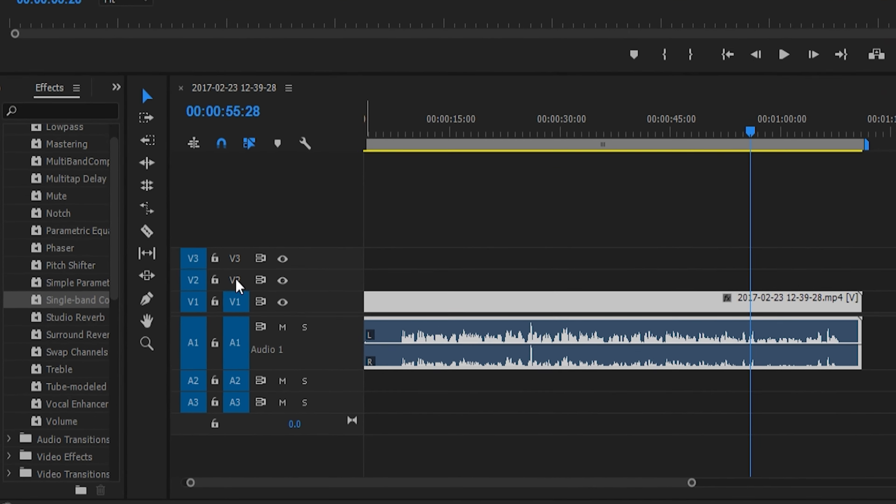
- Apply the MultiBandCompressor audio effect to the clip's audio on track A1
scroll(127, 169, "up", 10)
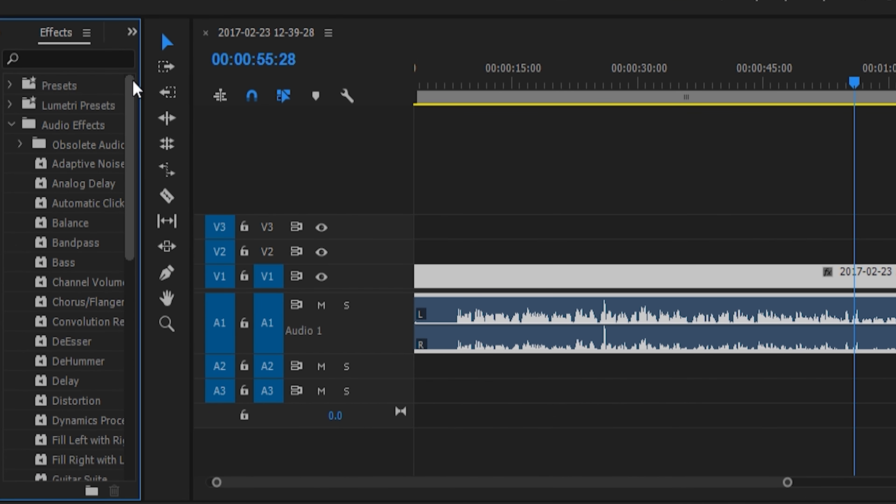
scroll(74, 131, "down", 8)
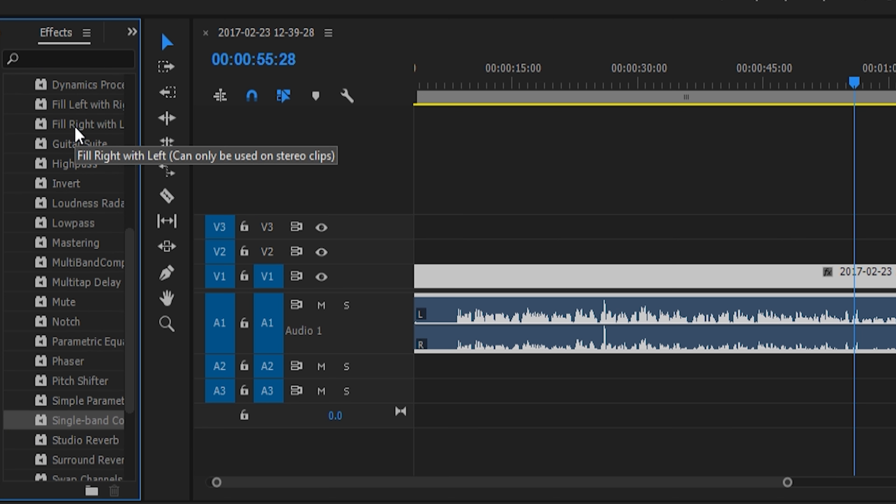
scroll(75, 132, "down", 1)
left_click_drag(87, 247, 496, 304)
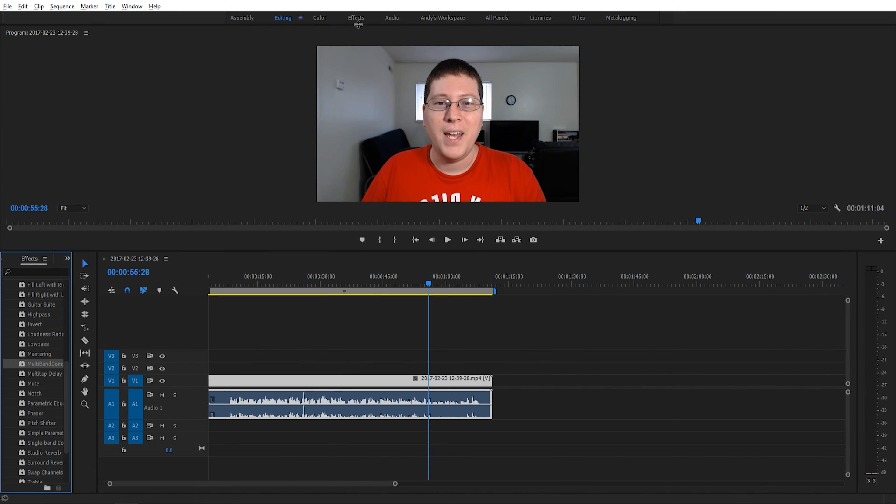
- Open the MultiBandCompressor's custom setup from the clip's effect controls and review its presets, keeping Broadcast
left_click(357, 20)
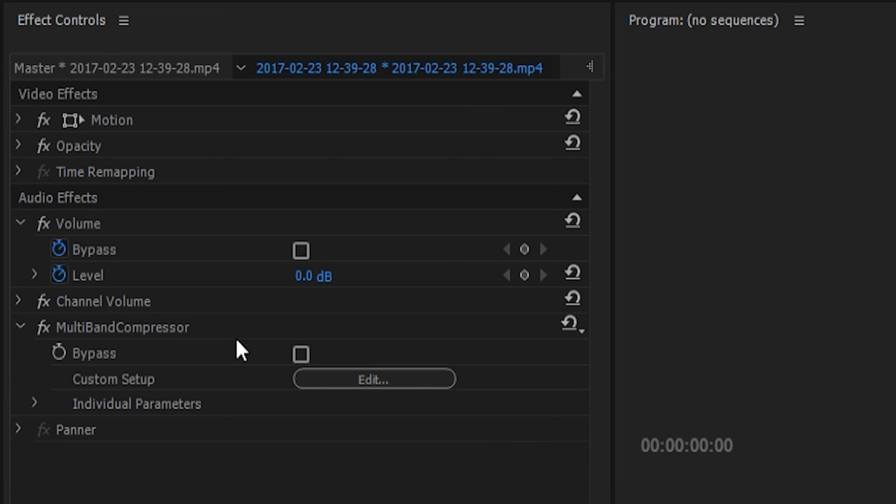
left_click(337, 380)
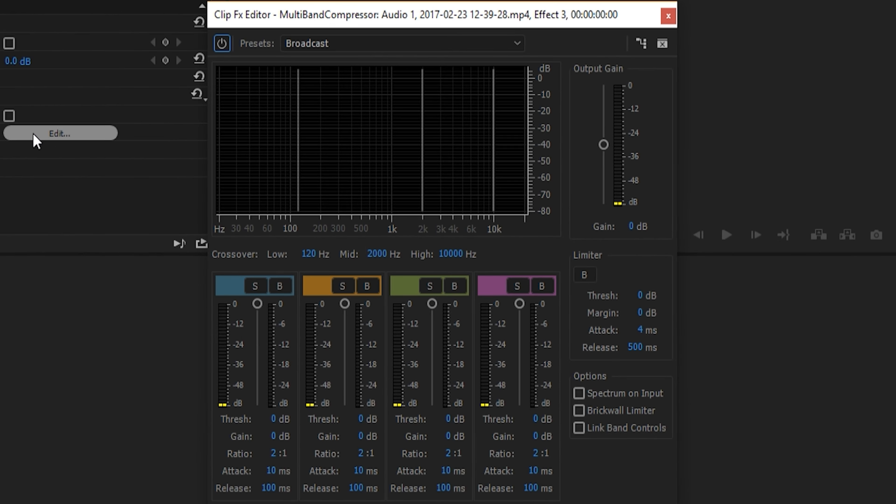
left_click_drag(363, 18, 401, 21)
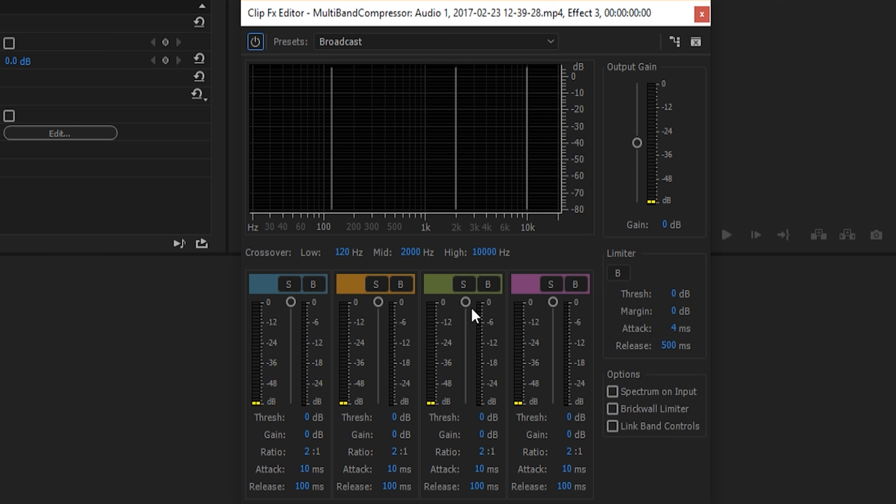
left_click(430, 42)
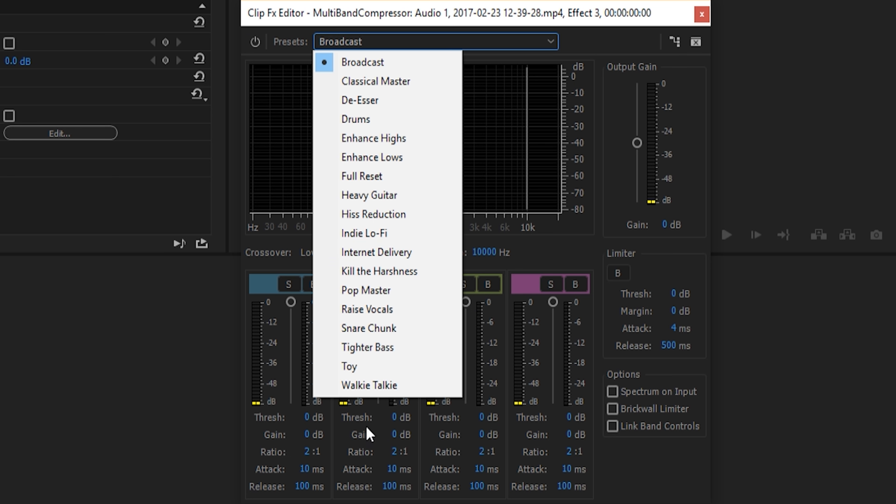
left_click(369, 43)
left_click(369, 43)
left_click(545, 22)
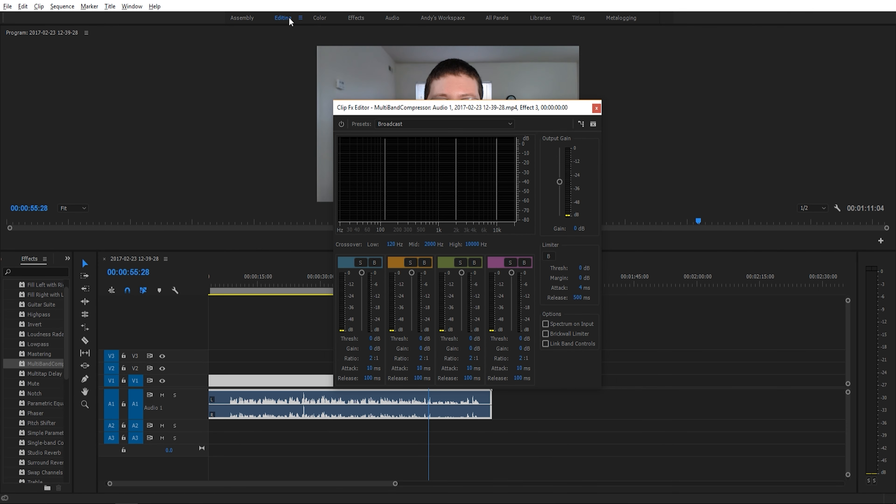
- Play the clip from about 00:00:09:21 and compare its sound with the Broadcast preset active and bypassed
left_click_drag(422, 111, 639, 100)
left_click(236, 282)
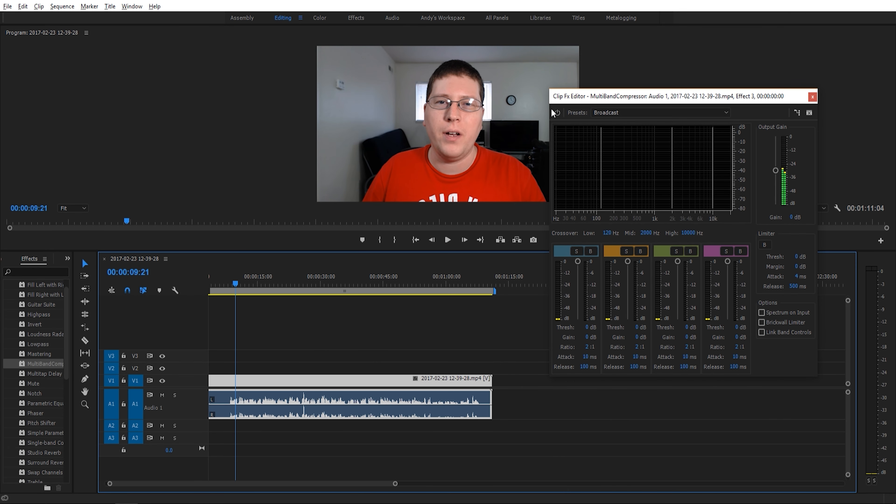
left_click(558, 112)
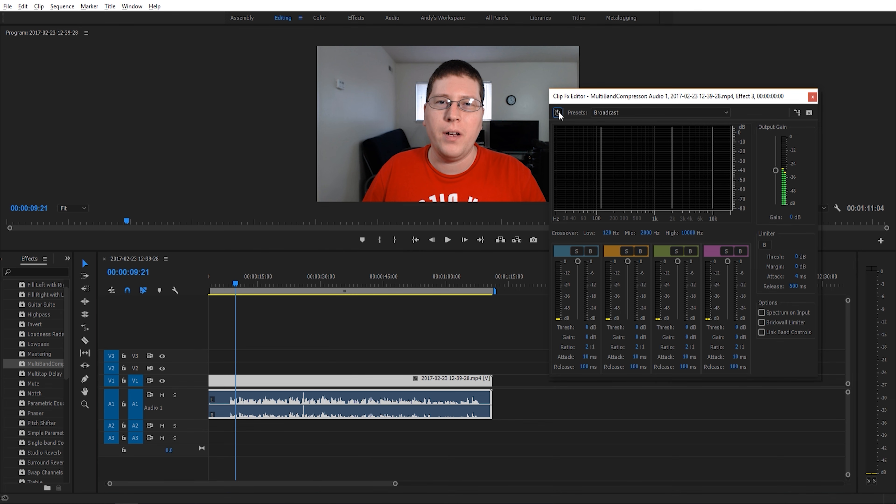
left_click(446, 239)
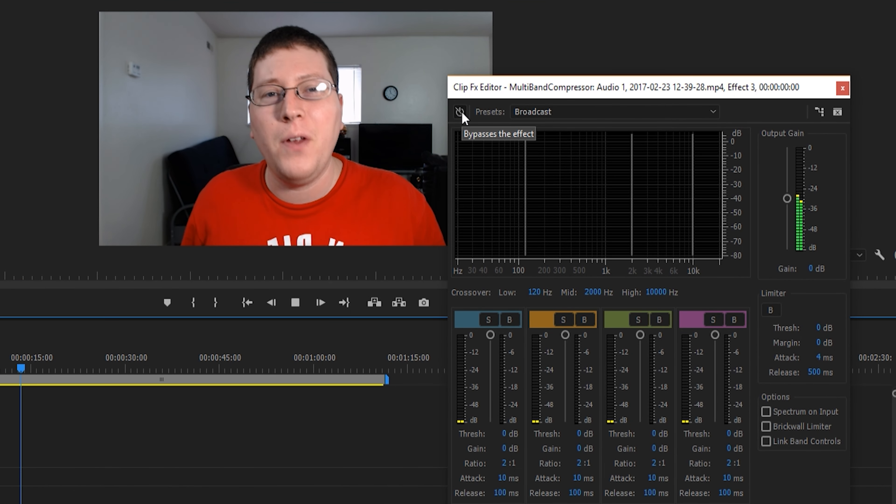
left_click(461, 113)
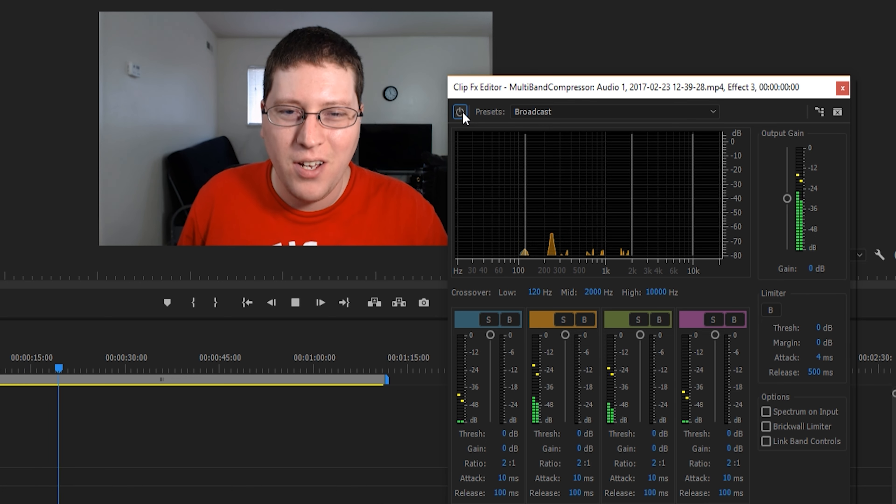
left_click(463, 113)
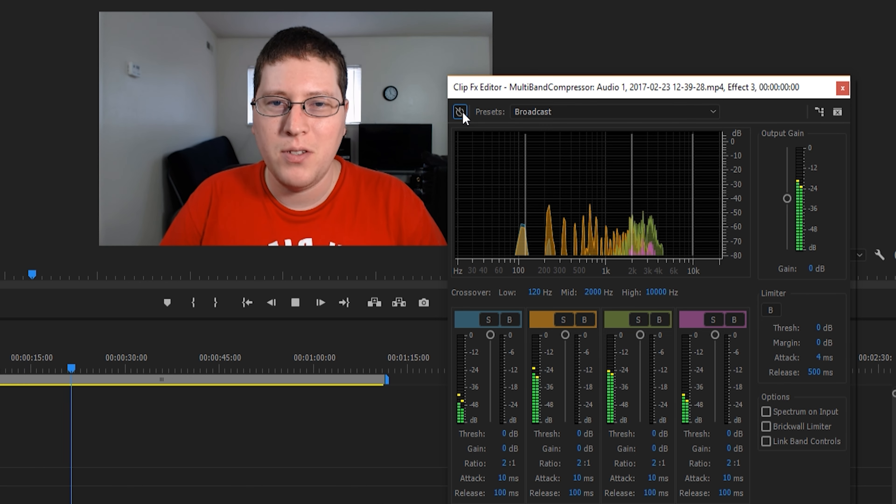
left_click(460, 113)
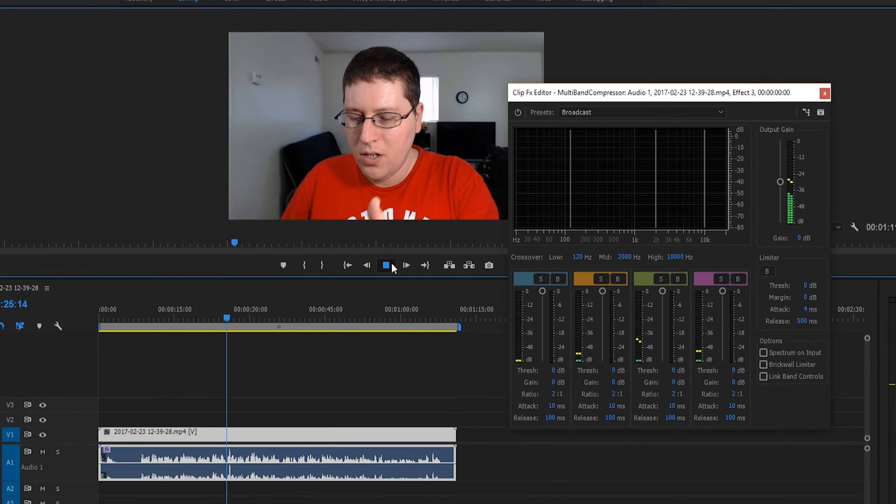
left_click(296, 303)
- Choose the Pop Master preset for the MultiBandCompressor and play the clip to compare its sound with and without the effect
left_click(626, 110)
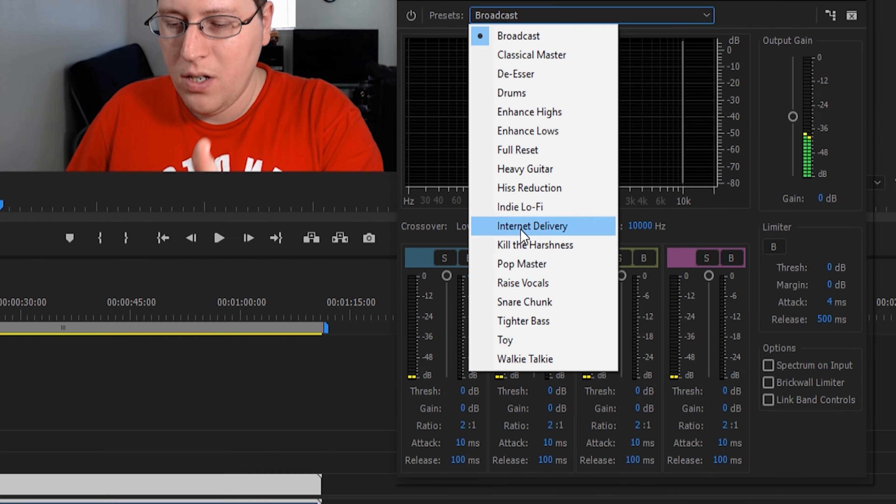
left_click(515, 265)
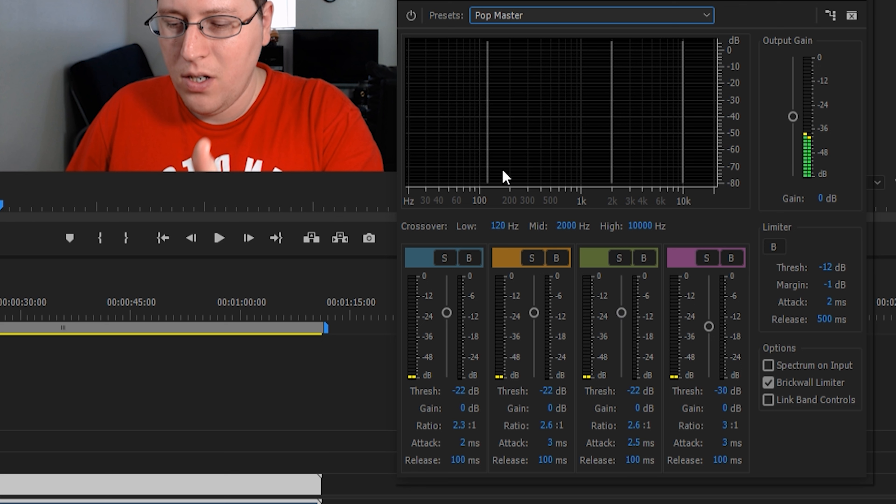
left_click(409, 16)
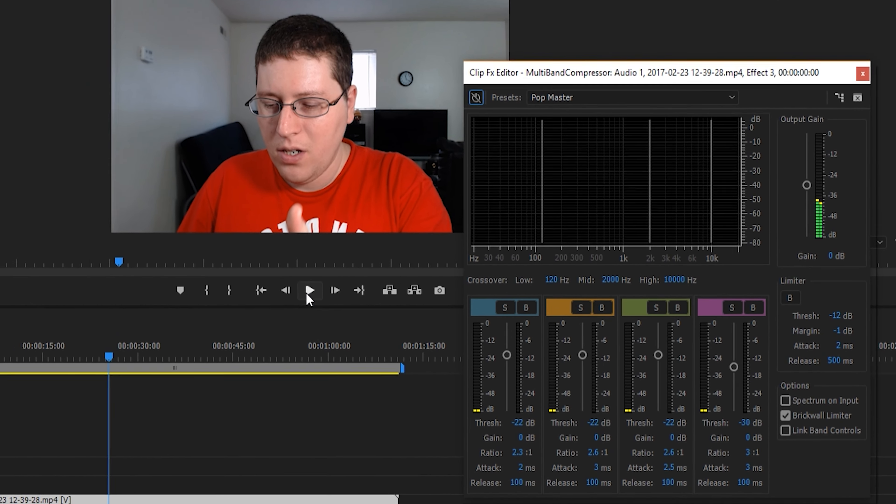
left_click(263, 265)
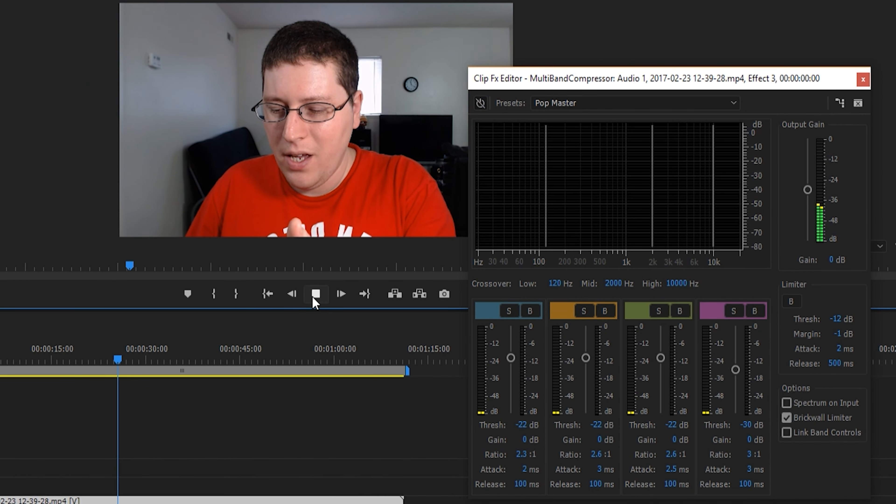
left_click(484, 109)
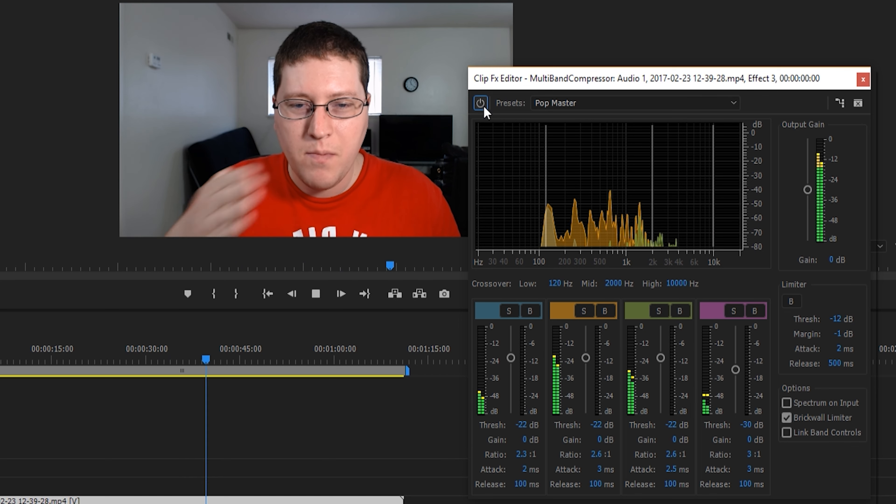
left_click(480, 102)
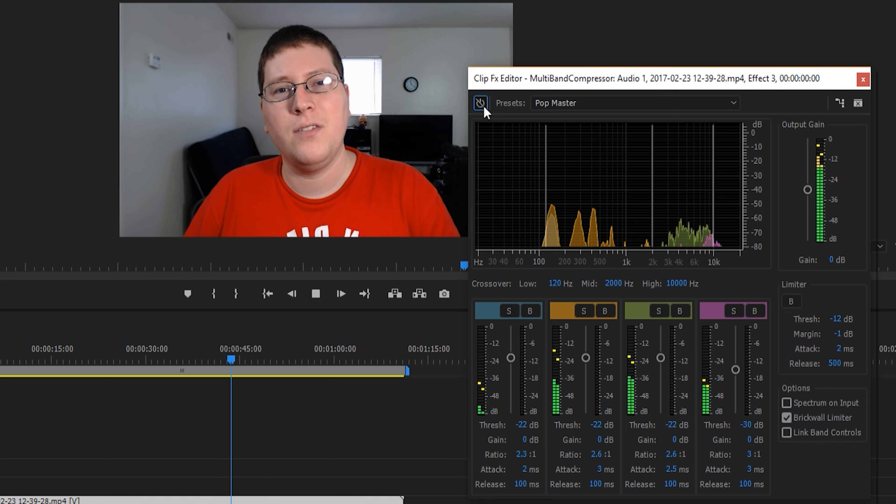
left_click(482, 107)
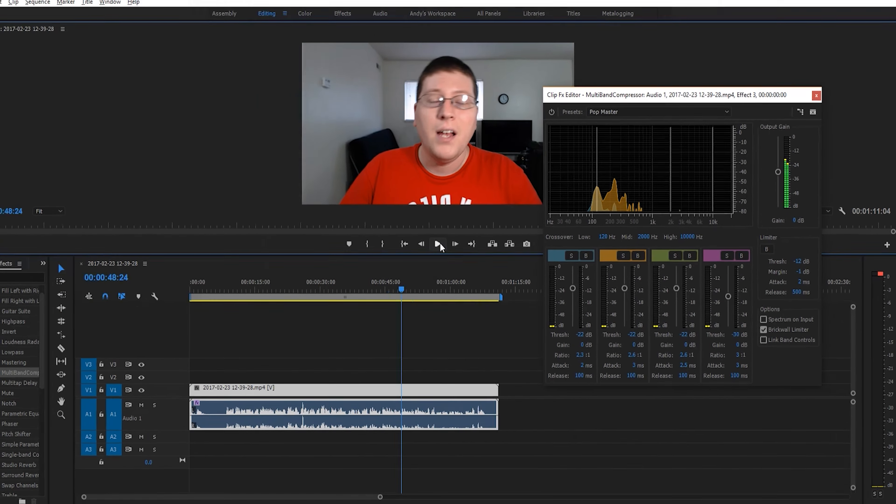
left_click(319, 297)
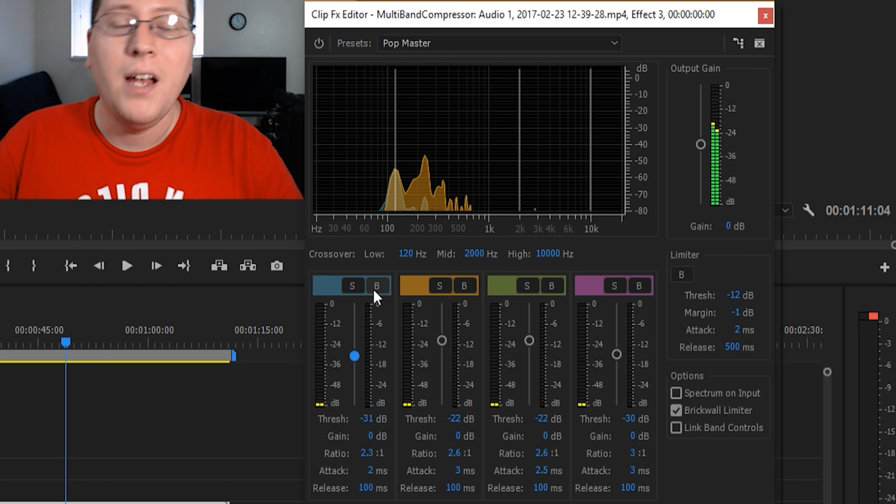
- Try soloing and bypassing the lowest frequency band of the MultiBandCompressor, turning each option off again
left_click(353, 285)
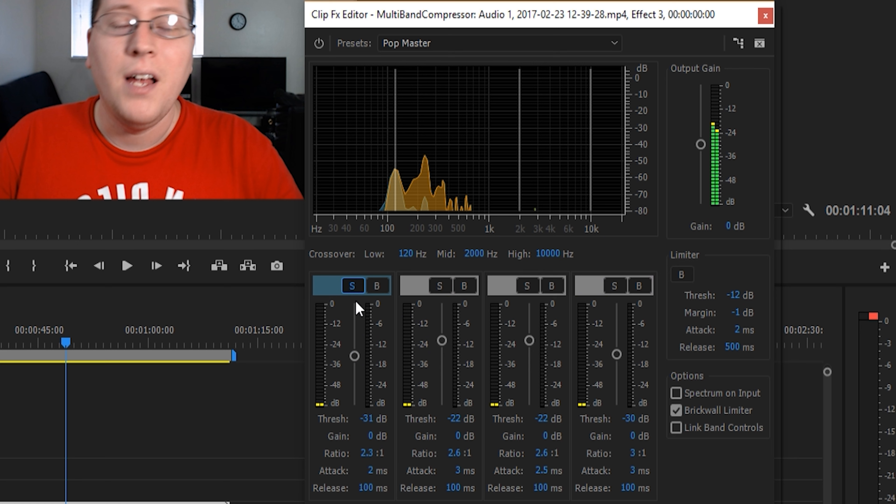
left_click(353, 287)
left_click(376, 287)
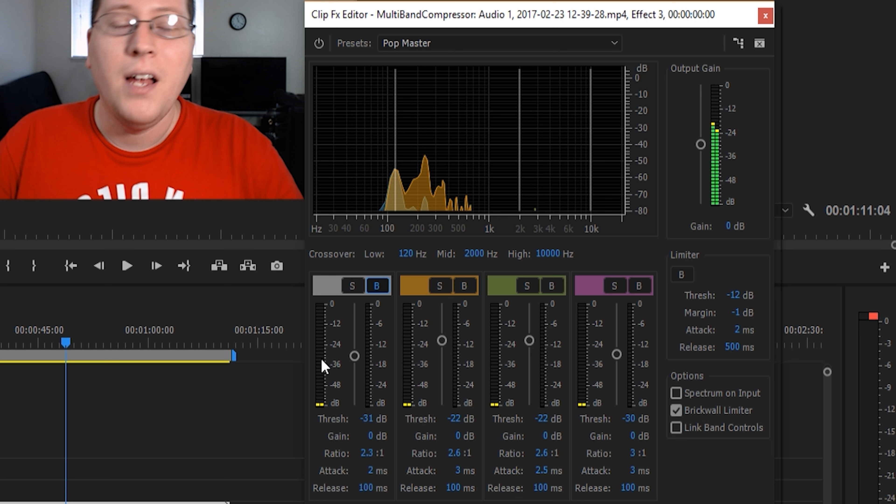
left_click(378, 286)
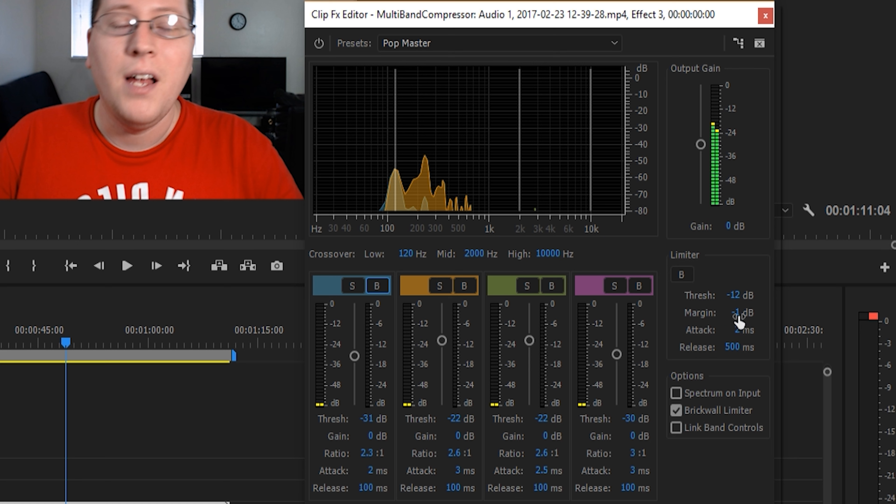
- Set the MultiBandCompressor's output gain to -3 dB
left_click(729, 228)
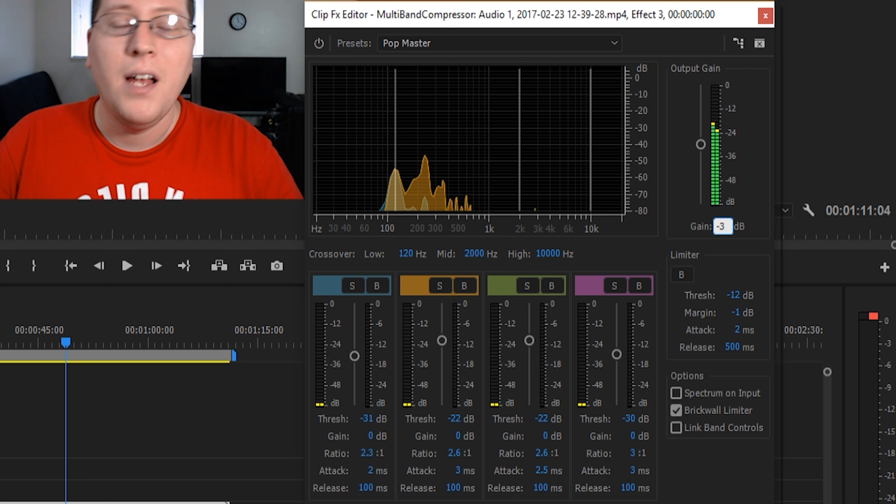
key("Return")
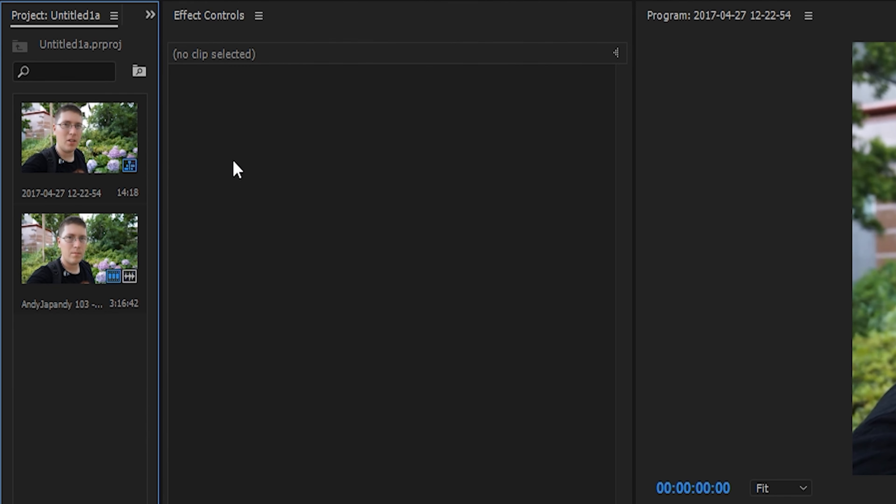
- Create a 1920 x 1080 color matte at 30.00 fps with square pixels and the color f6ddad, keeping the default name
right_click(82, 53)
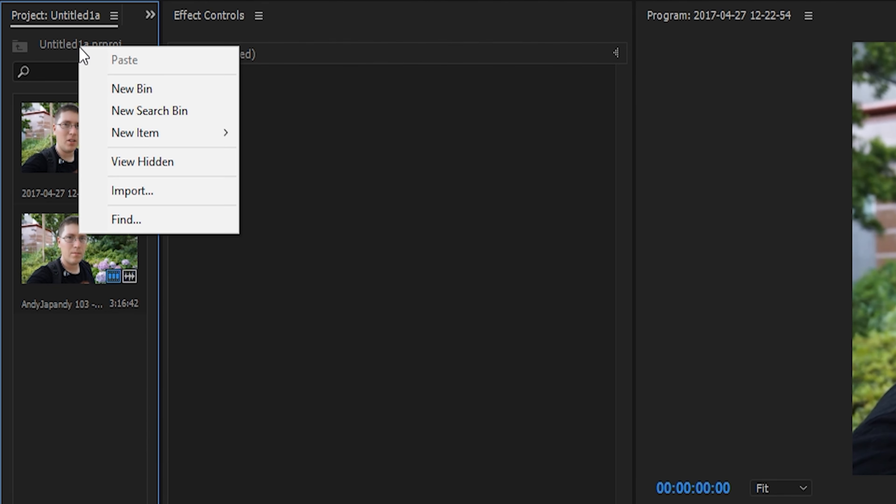
mouse_move(175, 139)
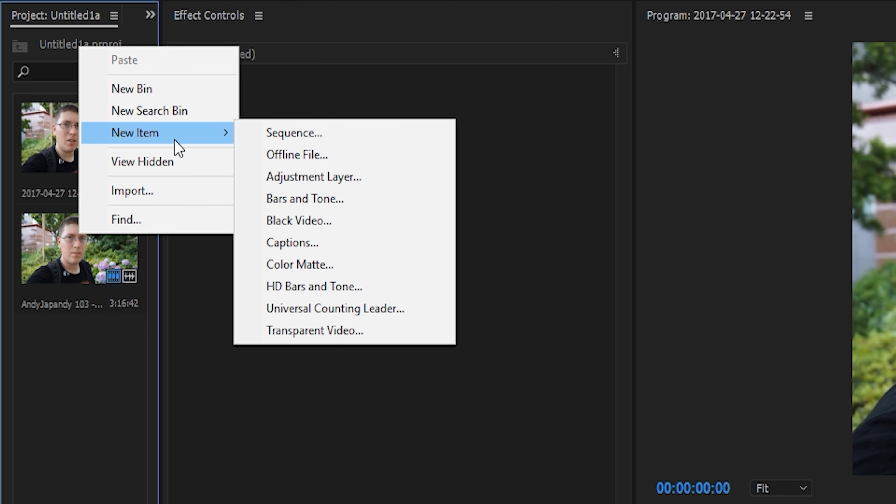
left_click(328, 264)
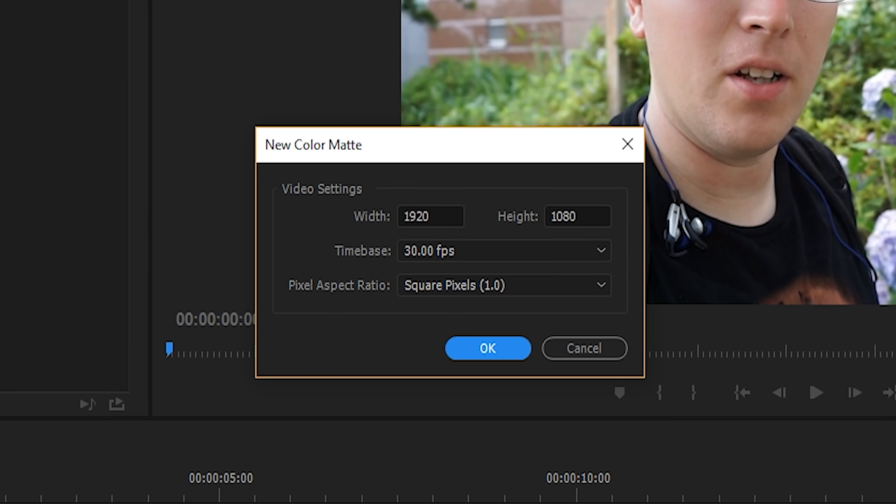
left_click(505, 353)
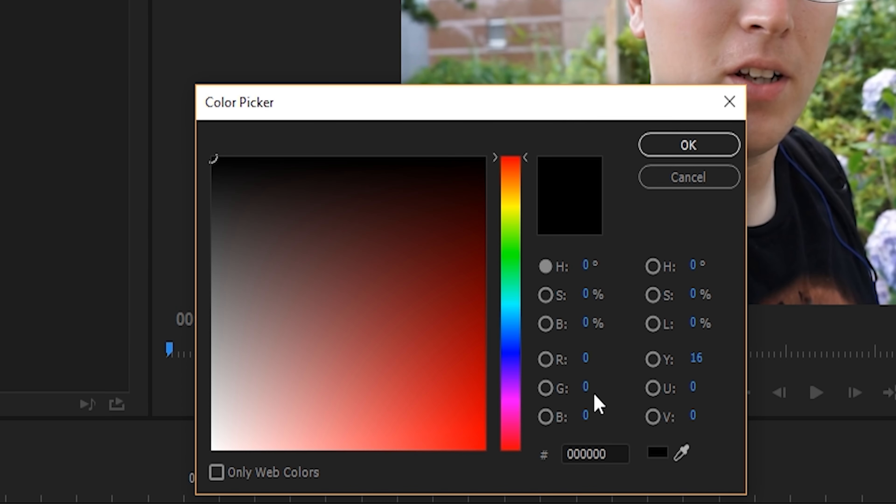
left_click(619, 444)
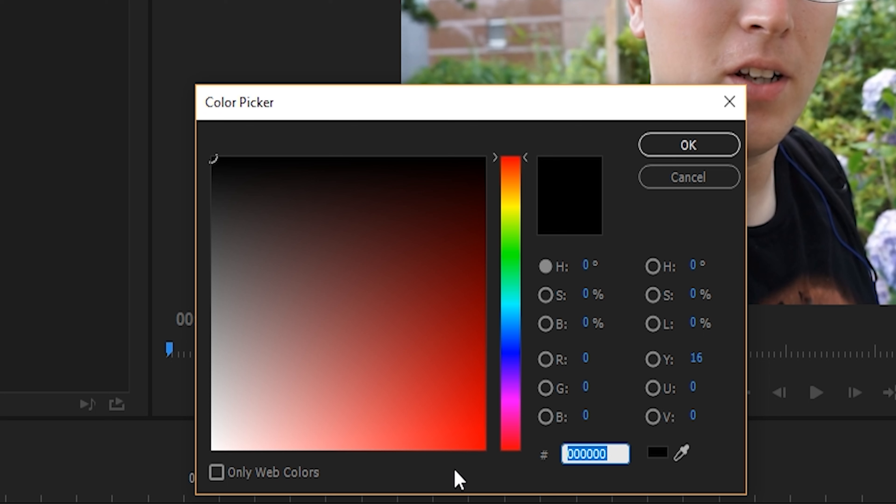
type("f6ddad")
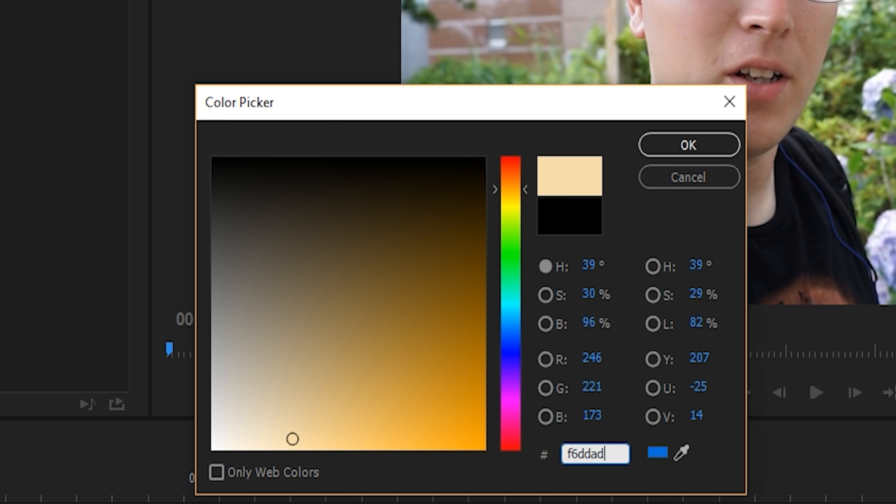
left_click(727, 149)
left_click(414, 305)
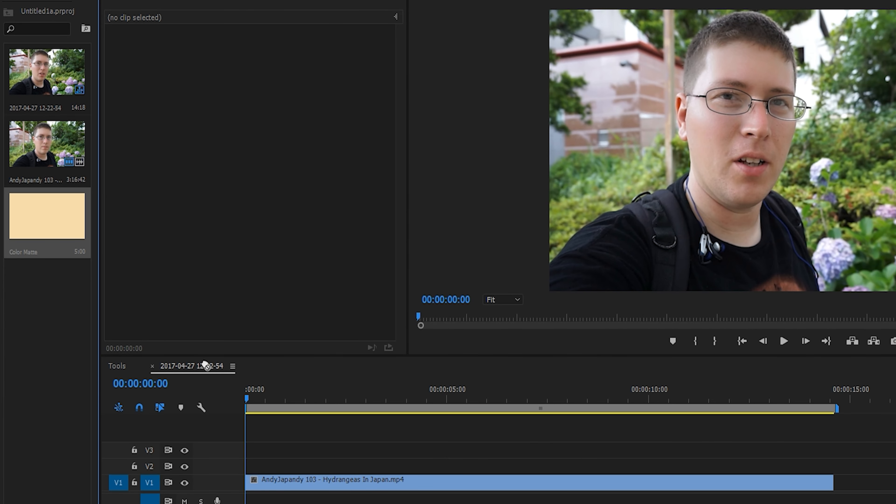
- Place the color matte on V2 at the sequence start and extend it to the end of the clip on V1
left_click_drag(204, 365, 253, 469)
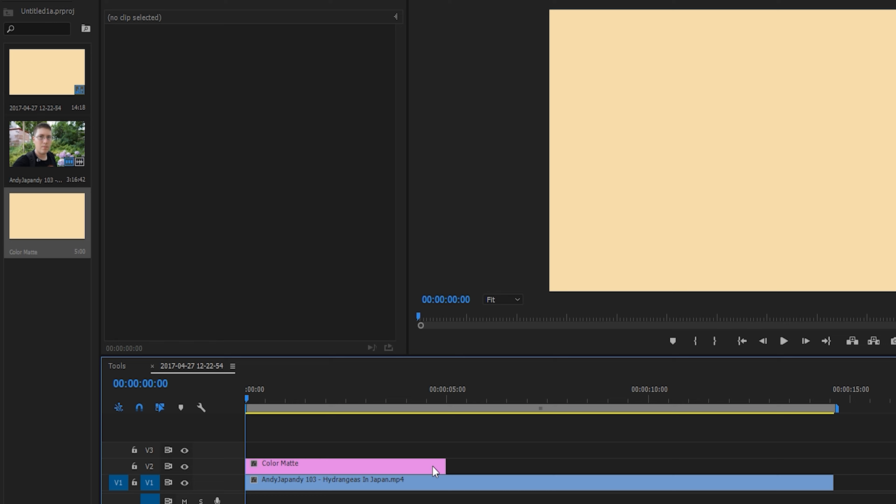
left_click_drag(445, 468, 829, 477)
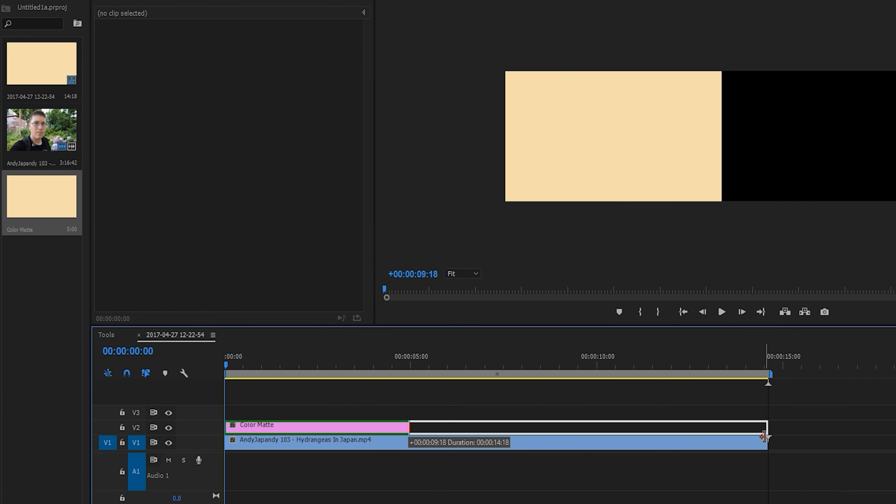
left_click_drag(763, 437, 763, 437)
- Set the blend mode of the color matte clip on V2 to Multiply
left_click(349, 428)
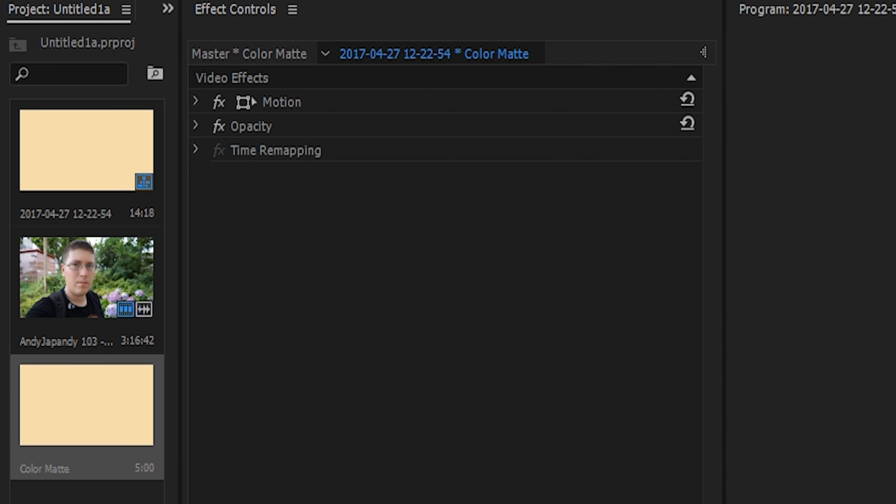
left_click(196, 127)
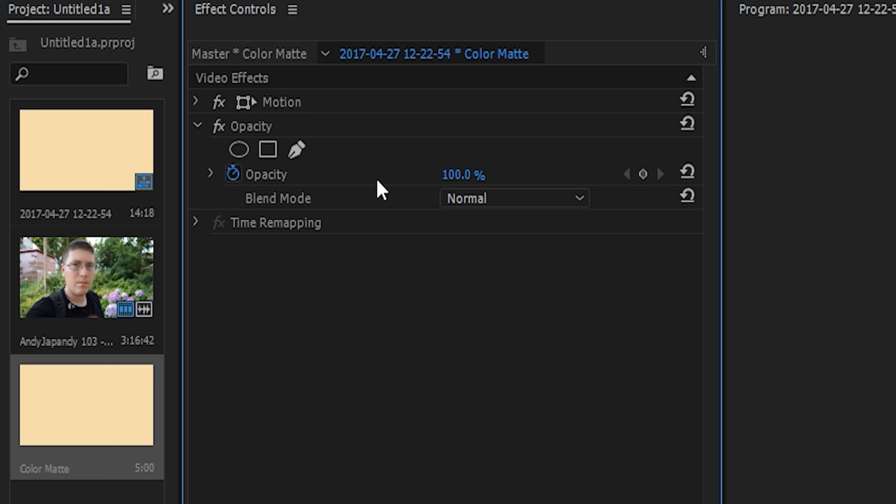
left_click(490, 202)
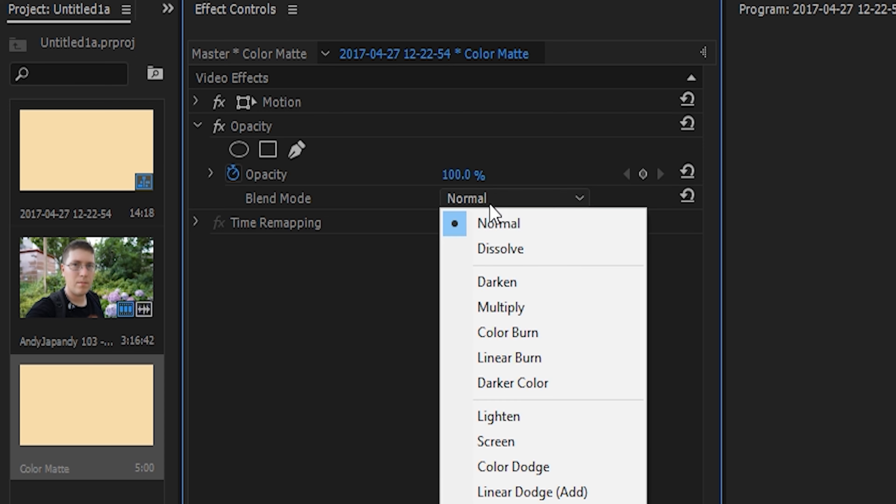
left_click(547, 313)
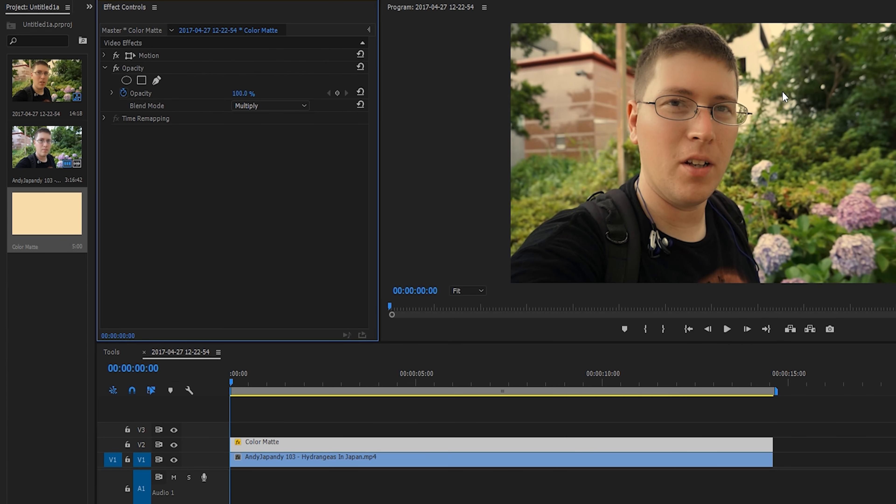
- Set the opacity of the color matte clip to 60% and collapse its opacity settings
left_click(112, 92)
left_click(247, 93)
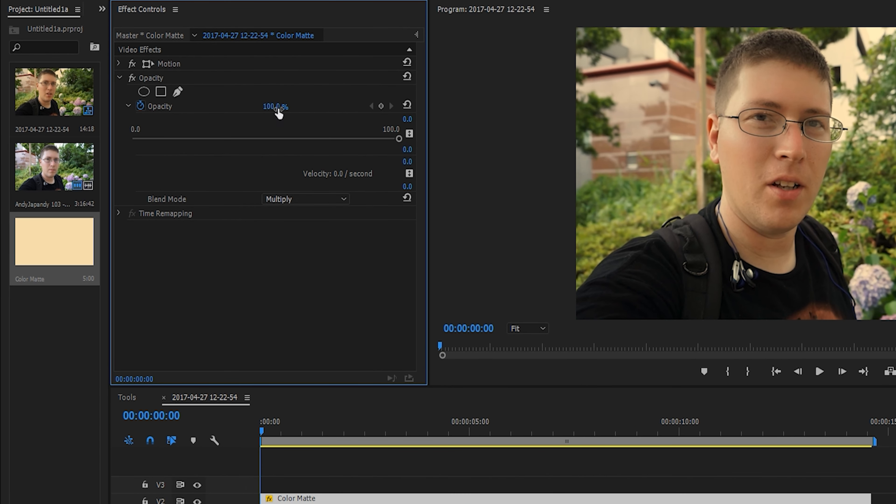
type("6")
key("Return")
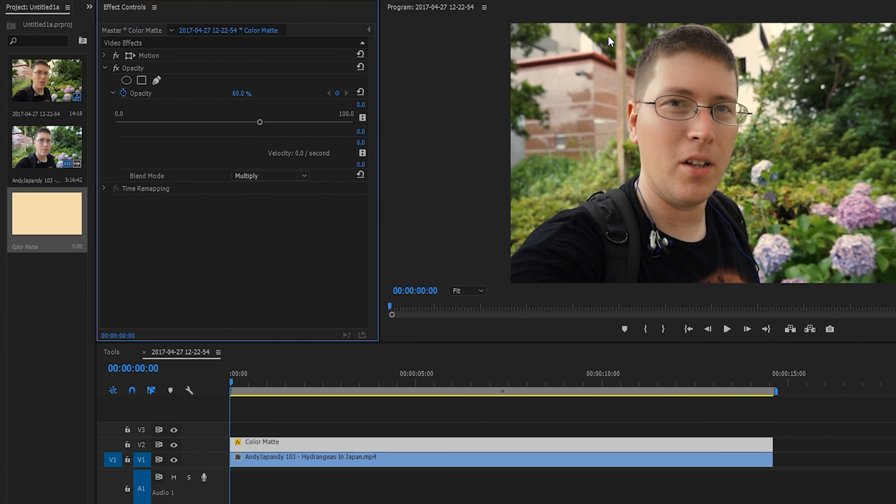
left_click(106, 68)
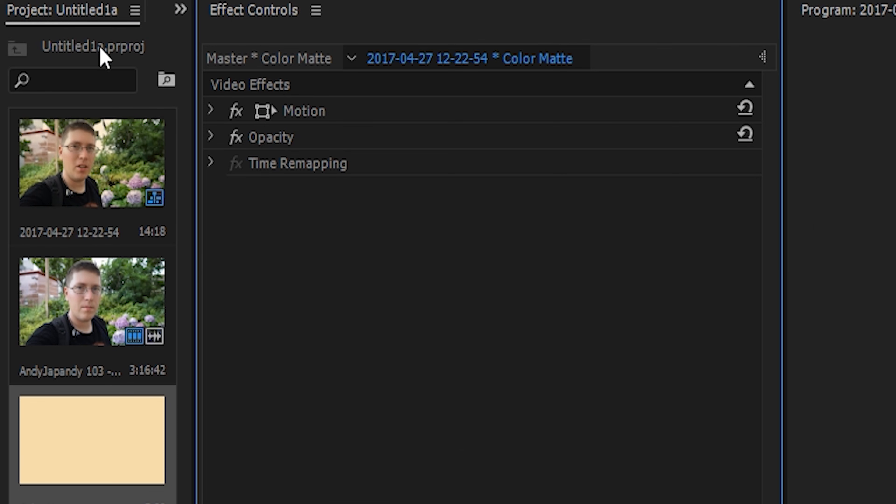
- Create a 1920 x 1080 adjustment layer at 30.00 fps with square pixels
right_click(101, 44)
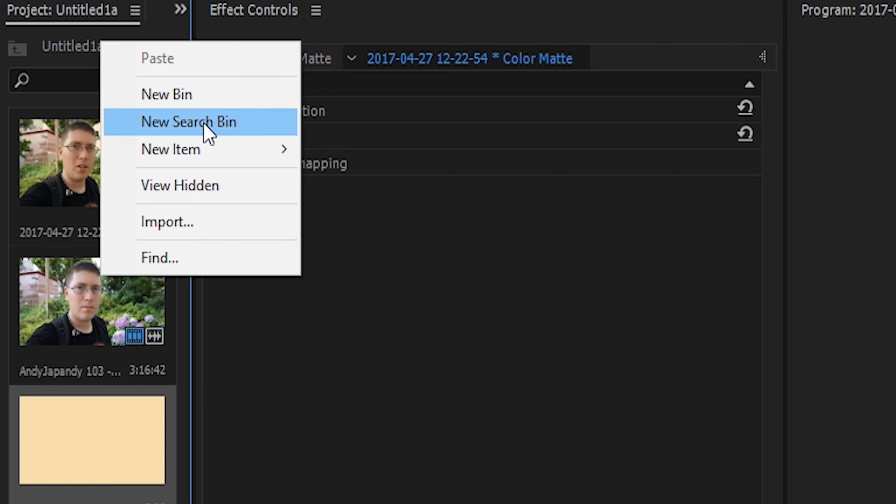
mouse_move(226, 154)
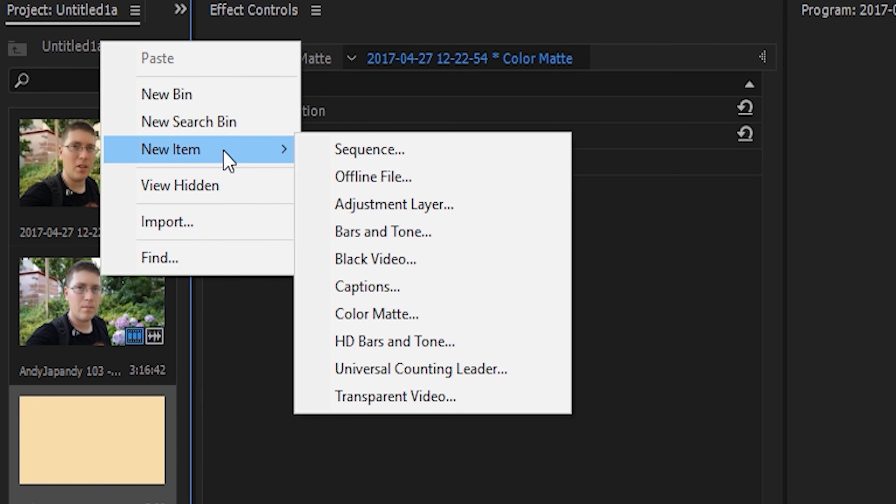
left_click(370, 205)
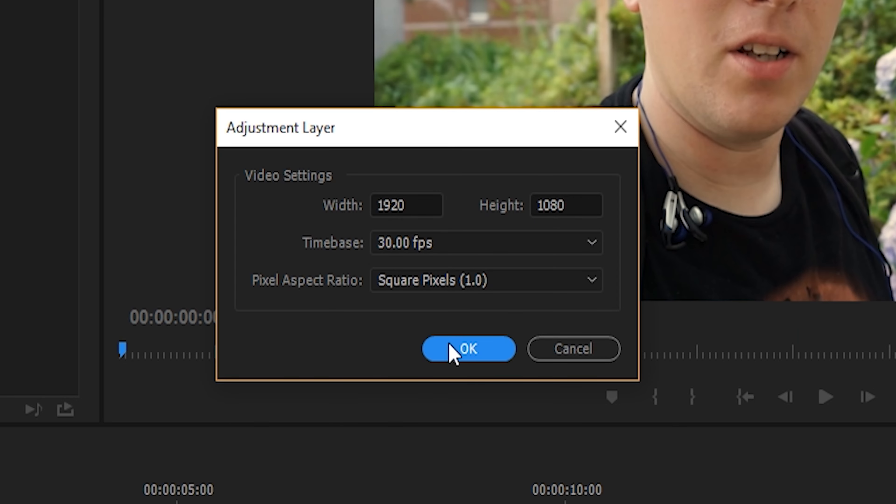
left_click(453, 351)
- Place the adjustment layer on V3 at the sequence start, extend it to the end of the clips below, and select it
left_click_drag(57, 297, 244, 444)
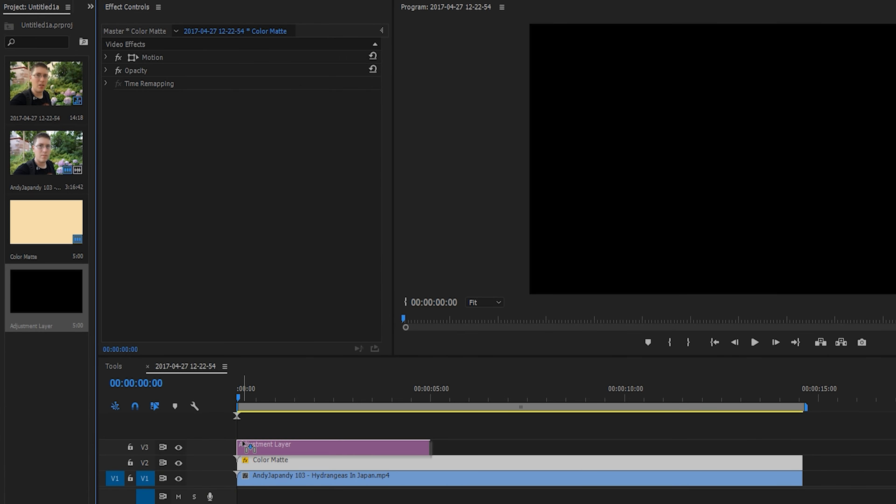
left_click_drag(434, 448, 802, 448)
left_click(366, 450)
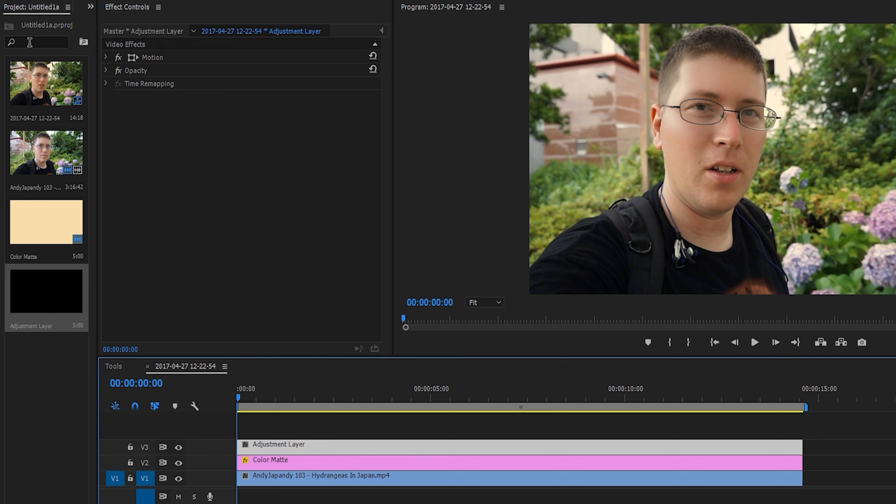
- Apply the RGB Curves effect from the Obsolete video effects to the adjustment layer and collapse its settings
left_click(90, 8)
left_click(106, 22)
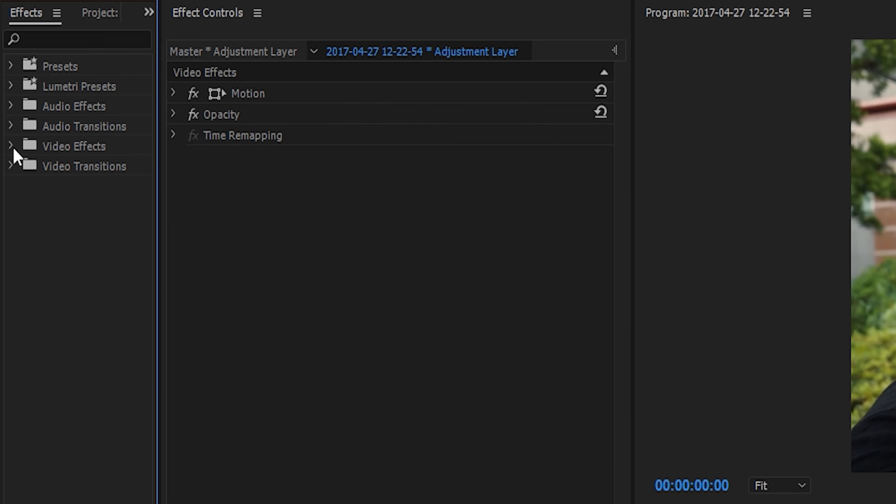
left_click(11, 146)
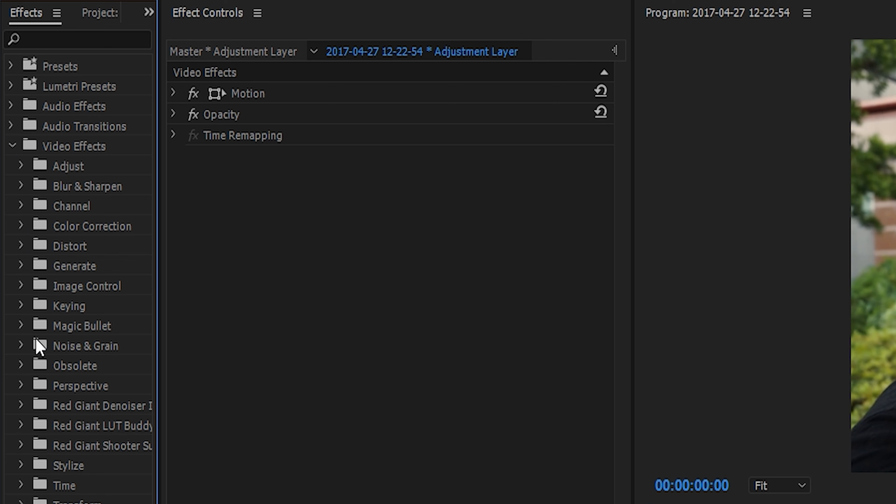
left_click(26, 366)
left_click_drag(87, 503, 192, 247)
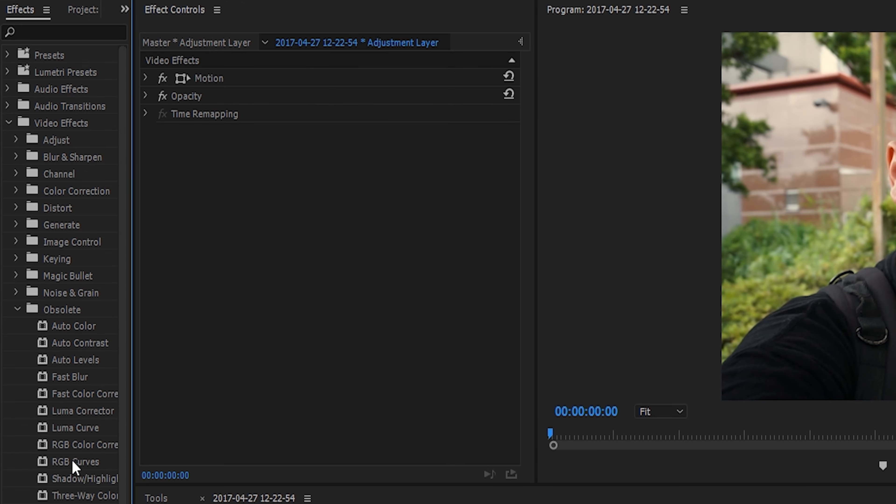
left_click_drag(162, 208, 206, 165)
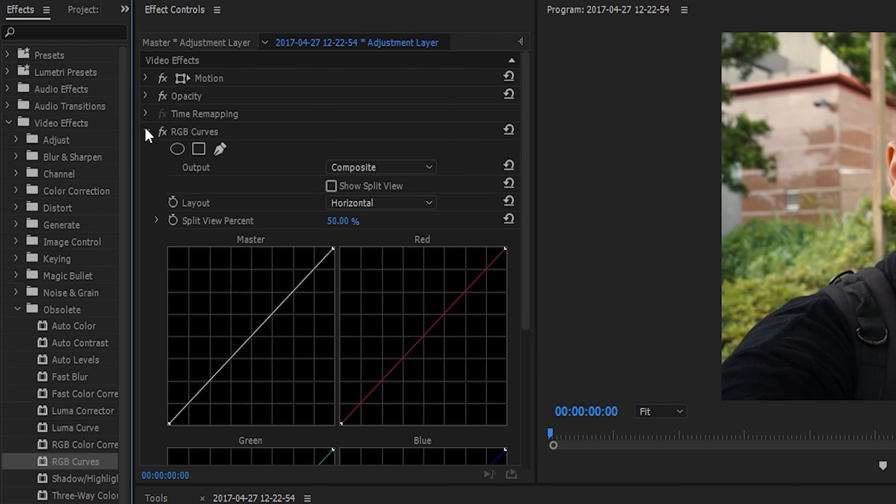
left_click(145, 131)
- Apply the Levels effect from the Adjust video effects to the adjustment layer
left_click(17, 308)
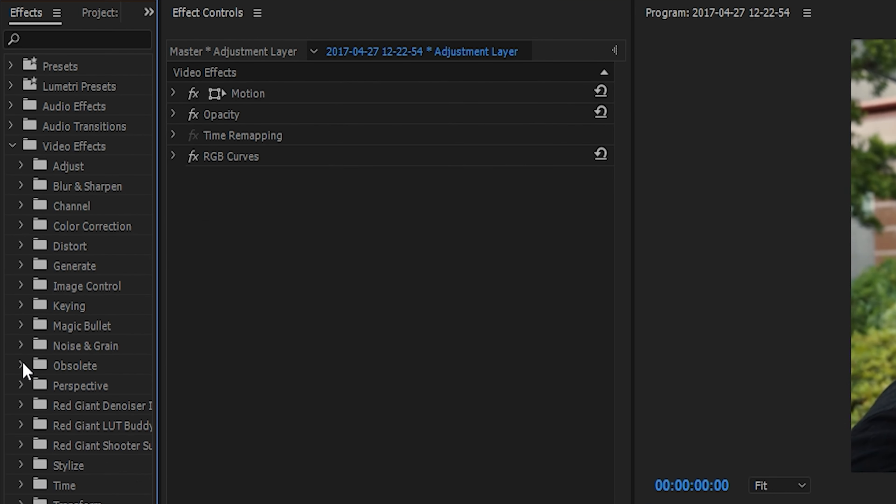
left_click(21, 165)
left_click_drag(50, 192, 195, 188)
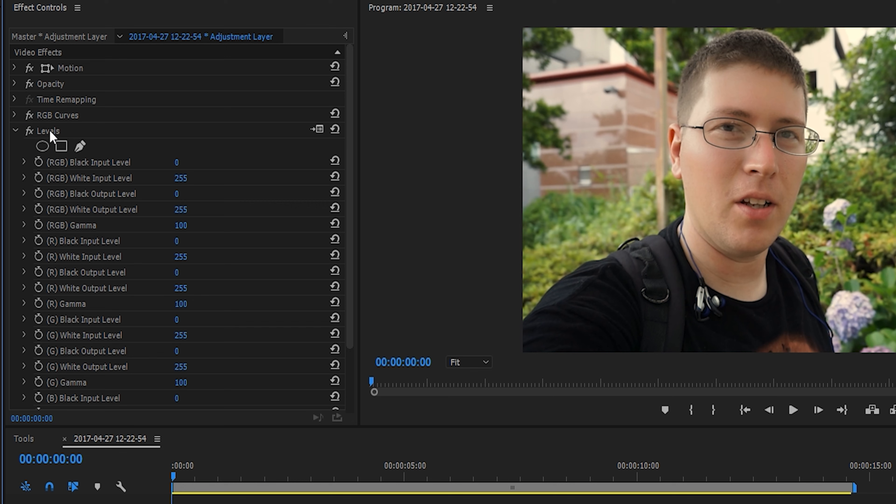
- Set the (B) Black Output Level of the Levels effect to 90 and collapse the effect
scroll(206, 253, "down", 4)
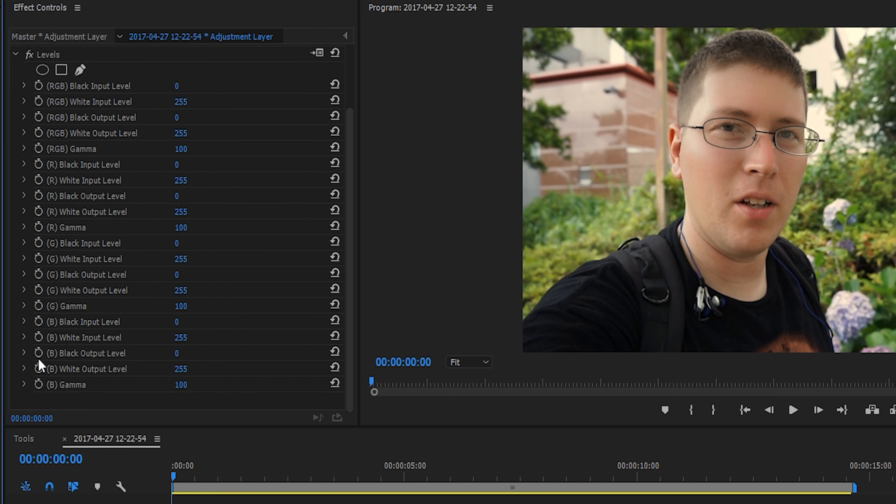
left_click(24, 353)
left_click_drag(30, 382, 181, 381)
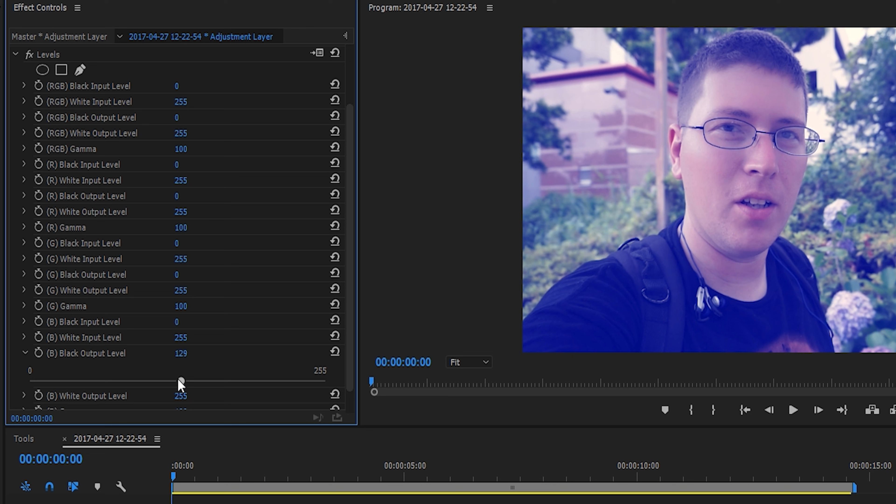
left_click_drag(157, 386, 154, 385)
left_click(192, 349)
type("90")
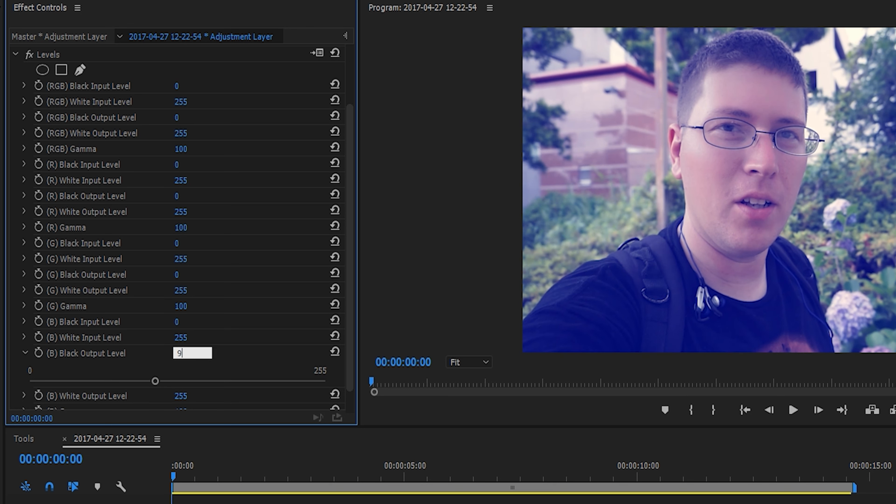
key("Return")
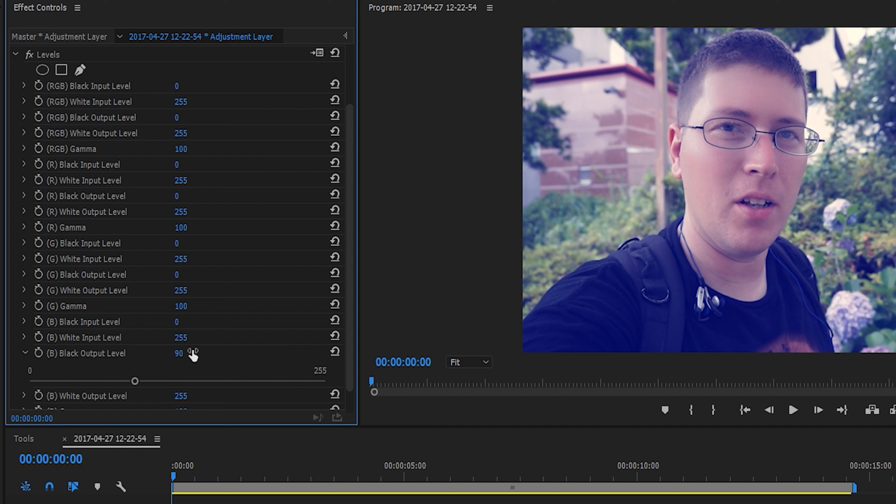
left_click(16, 54)
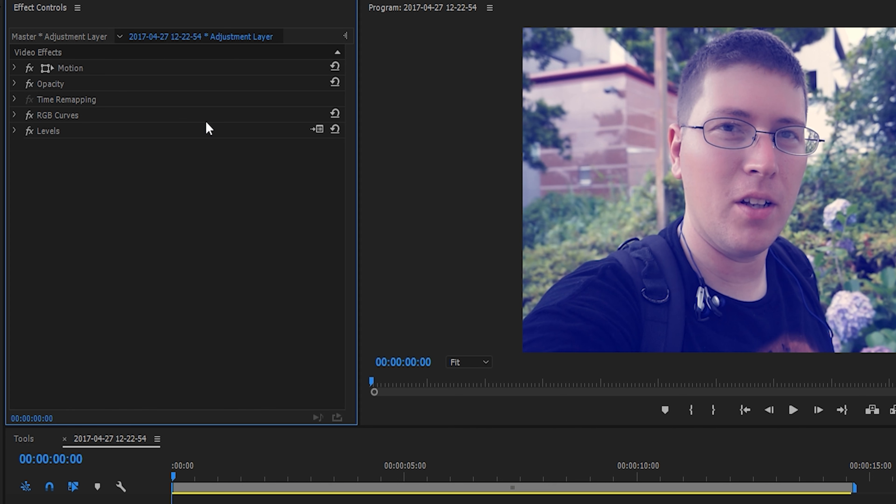
- Shape the RGB Curves Master curve into an S with three points, lowering the shadows, raising the highlights and slightly adjusting the midpoint
left_click(15, 117)
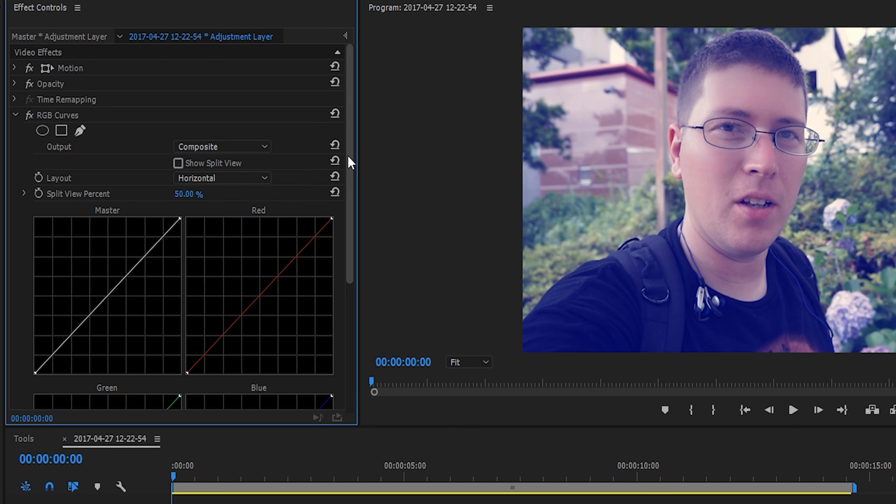
scroll(349, 170, "down", 1)
scroll(349, 169, "down", 1)
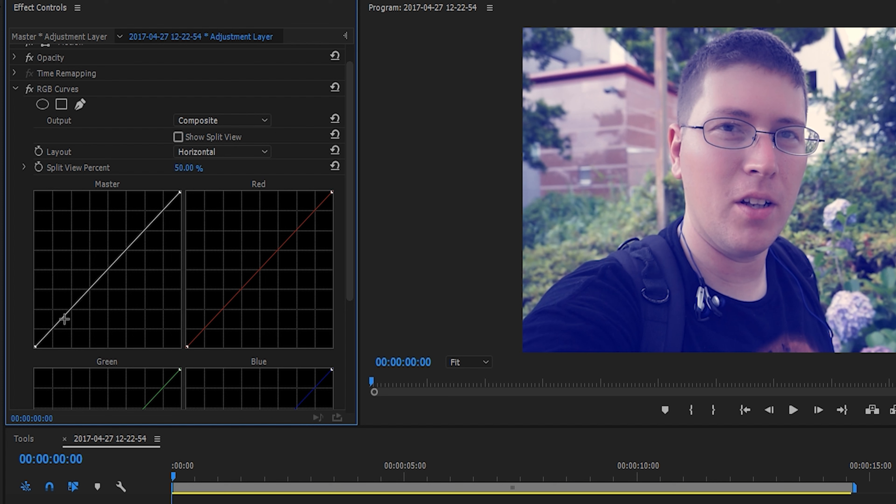
left_click(53, 329)
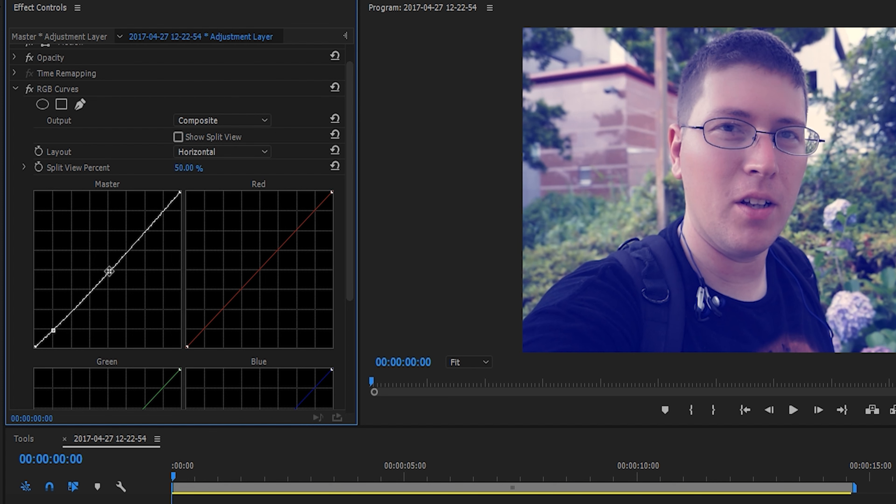
left_click(108, 271)
left_click(145, 231)
left_click_drag(55, 331, 62, 333)
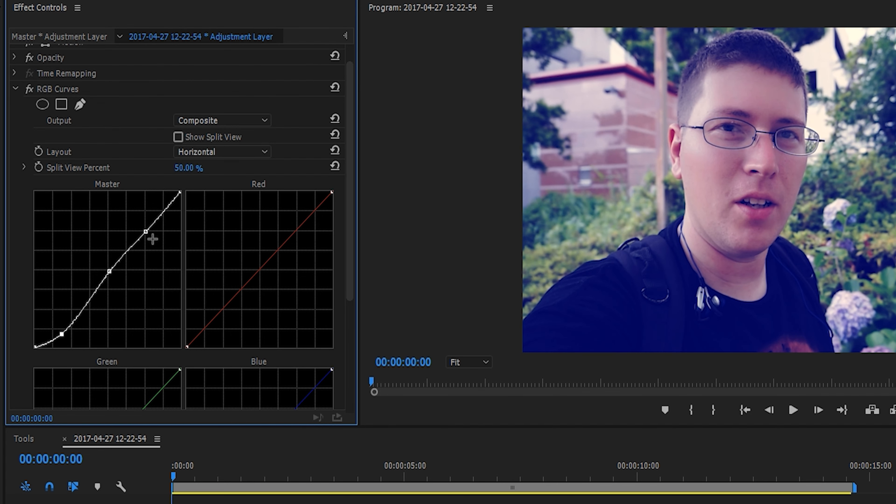
left_click_drag(147, 232, 147, 211)
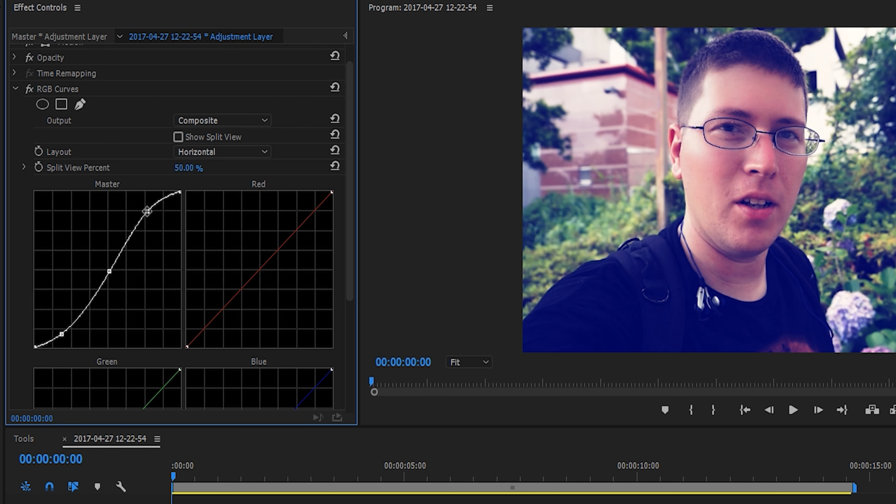
left_click_drag(109, 271, 112, 268)
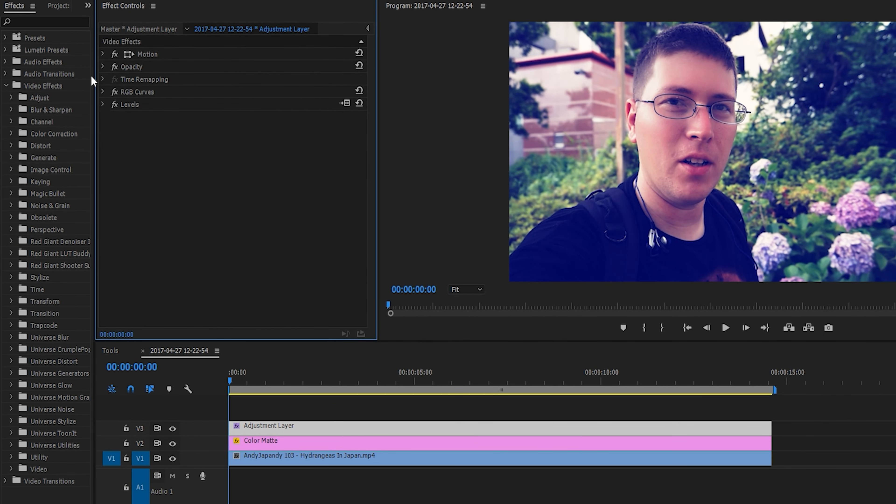
- Hide the adjustment layer and color matte tracks and show them again to compare the grade with the original footage
left_click(172, 428)
left_click(172, 442)
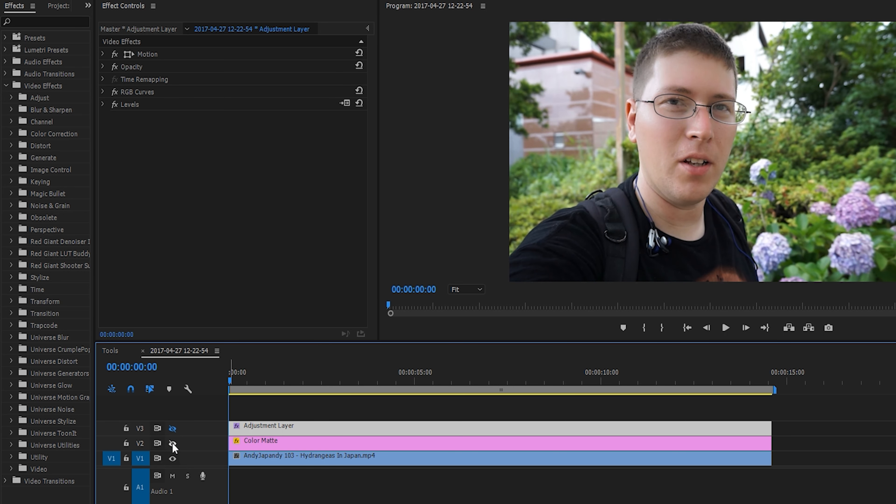
left_click(172, 443)
left_click(172, 429)
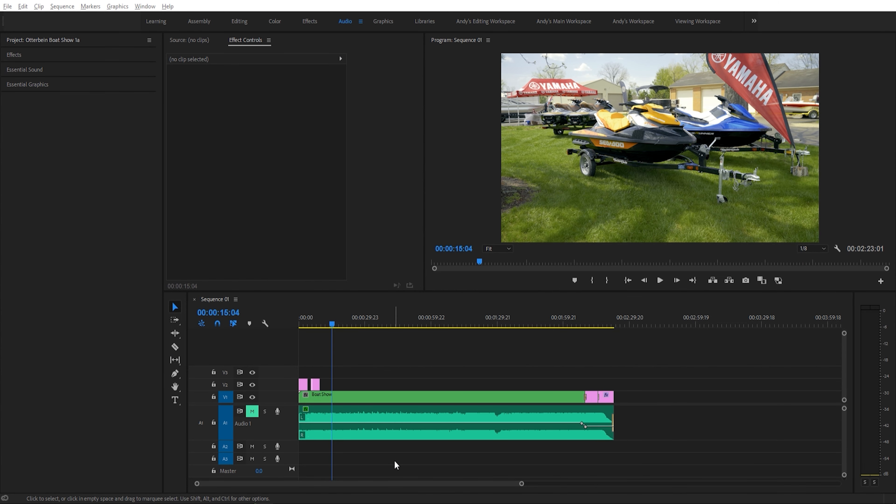
- Zoom into the Boat Show sequence, play it to observe how the timeline scrolls, and reposition the playhead
left_click(364, 334)
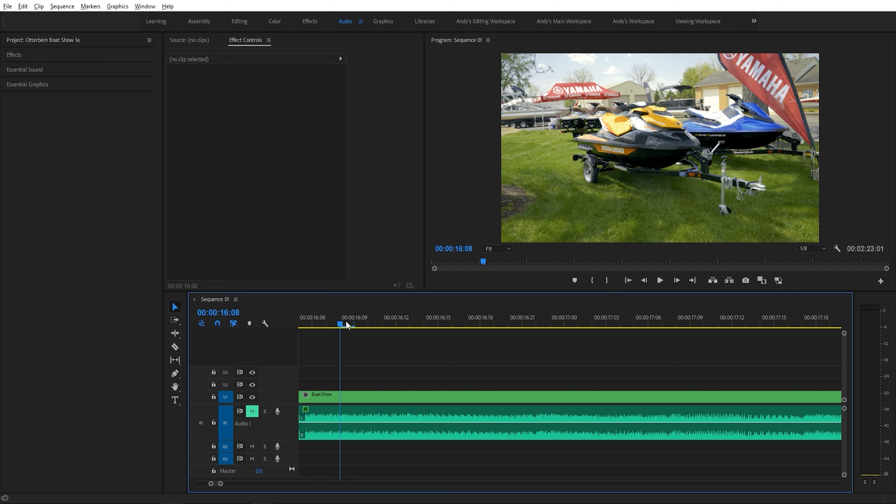
key("space")
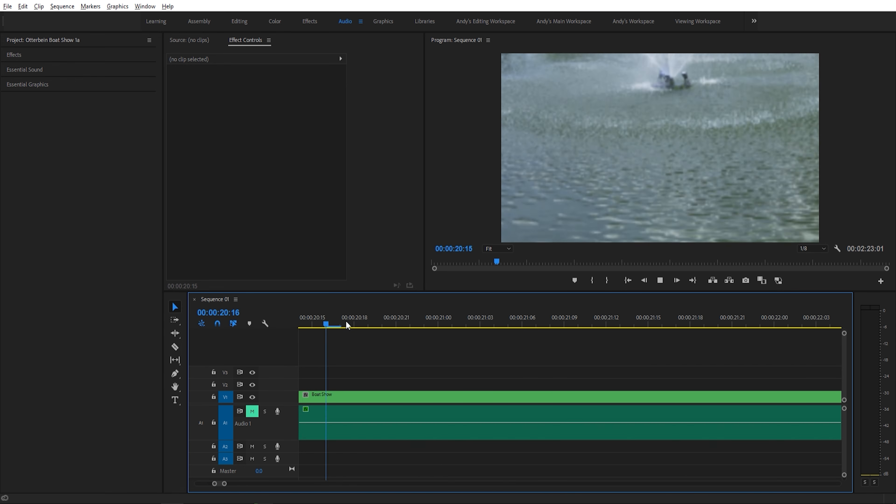
key("space")
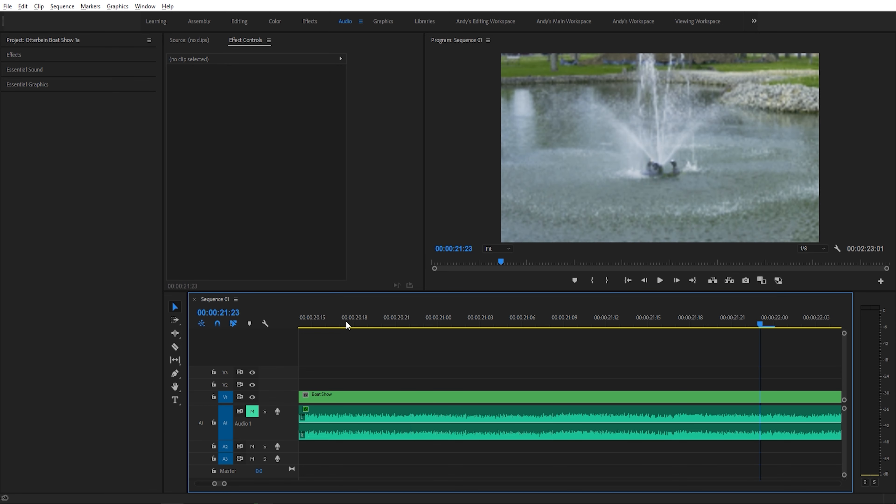
left_click(346, 324)
scroll(320, 360, "up", 5)
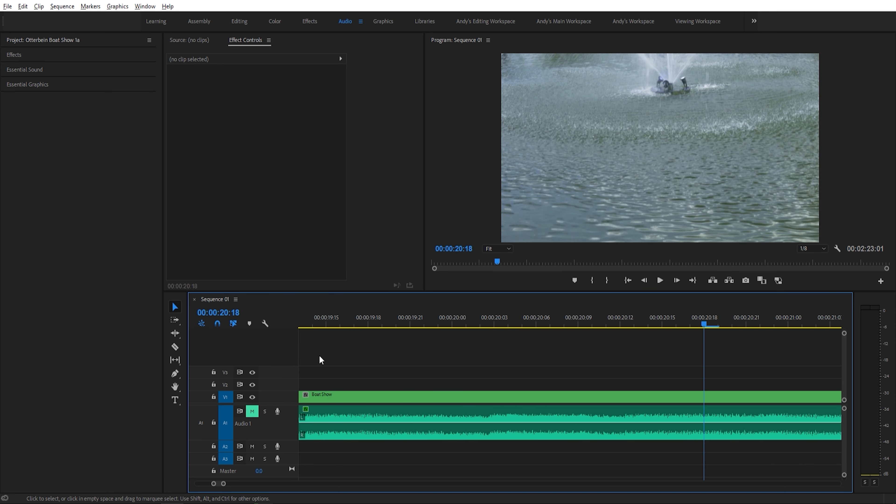
scroll(320, 360, "up", 3)
left_click_drag(344, 319, 466, 328)
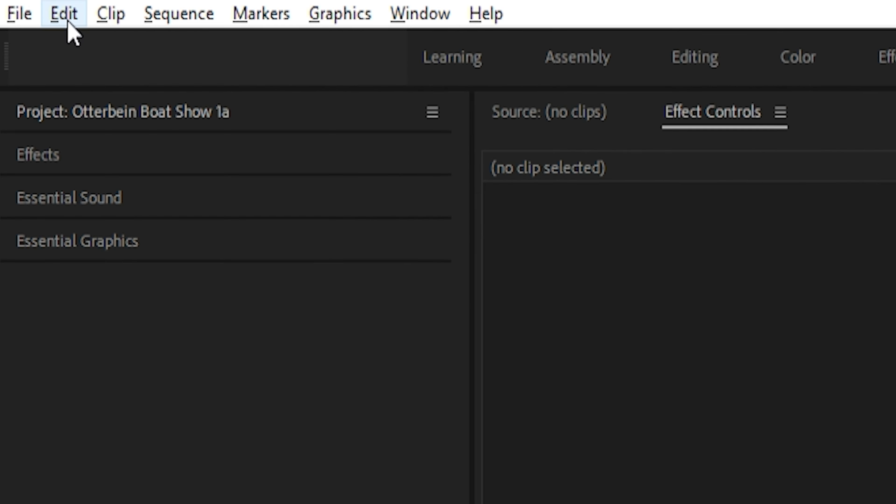
- Set Timeline Playback Auto-Scrolling to Smooth Scroll in the Timeline preferences
left_click(23, 7)
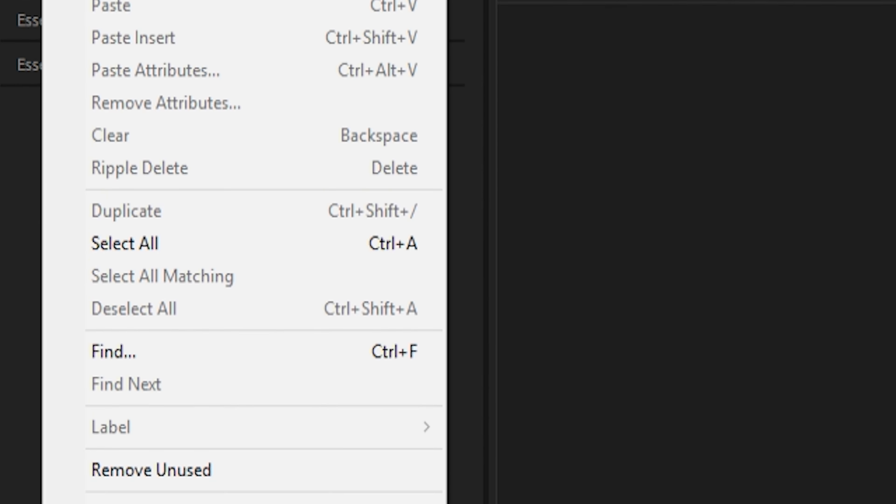
mouse_move(406, 398)
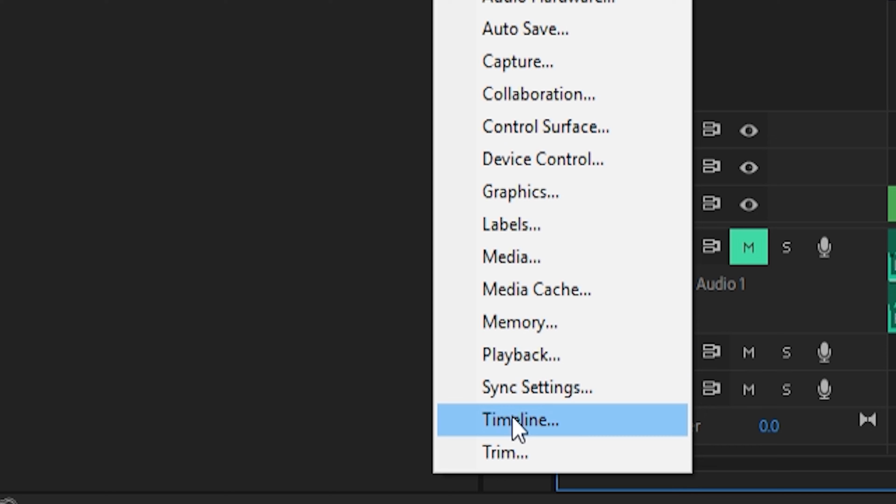
left_click(514, 421)
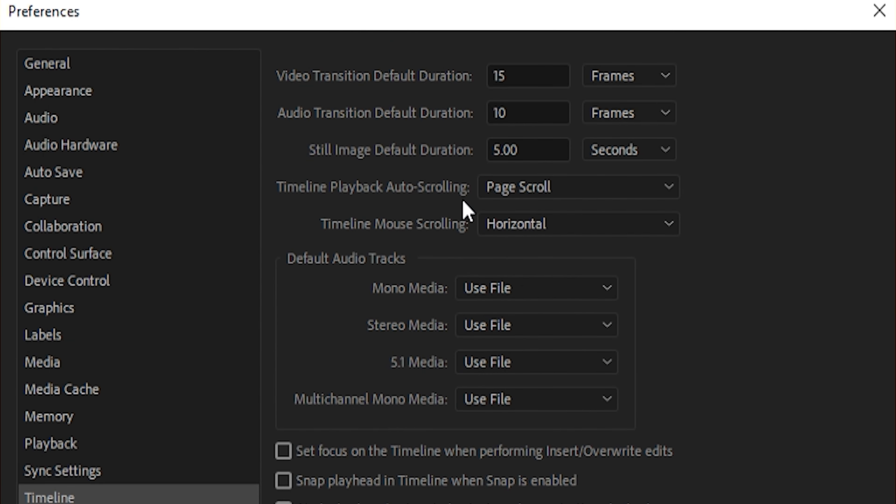
left_click(533, 194)
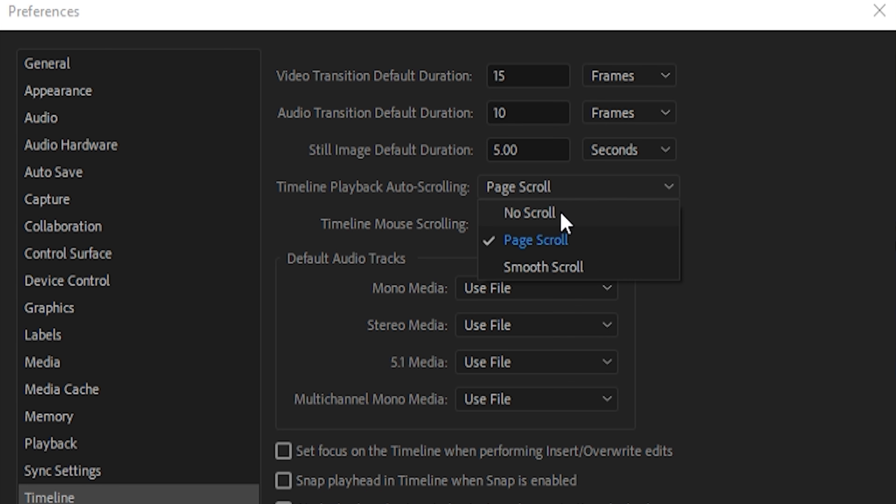
left_click(614, 269)
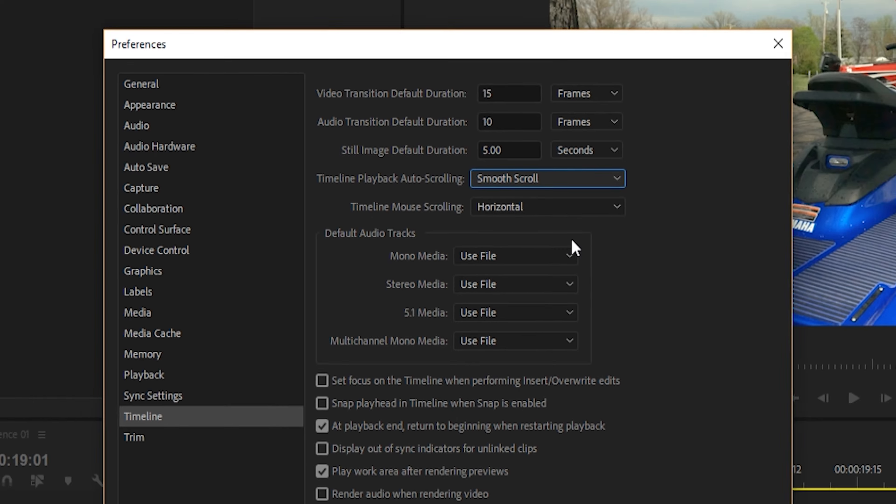
left_click(543, 385)
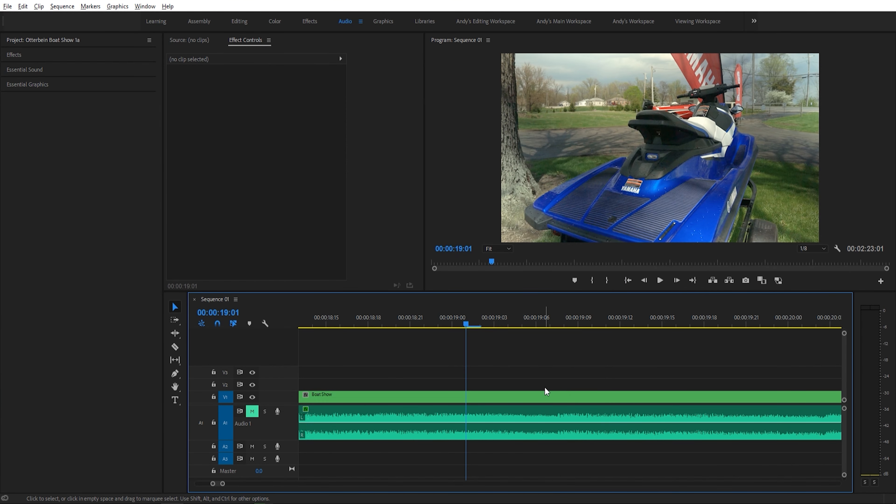
- Play the sequence from two playhead positions to examine how the timeline follows playback with smooth scrolling
key("space")
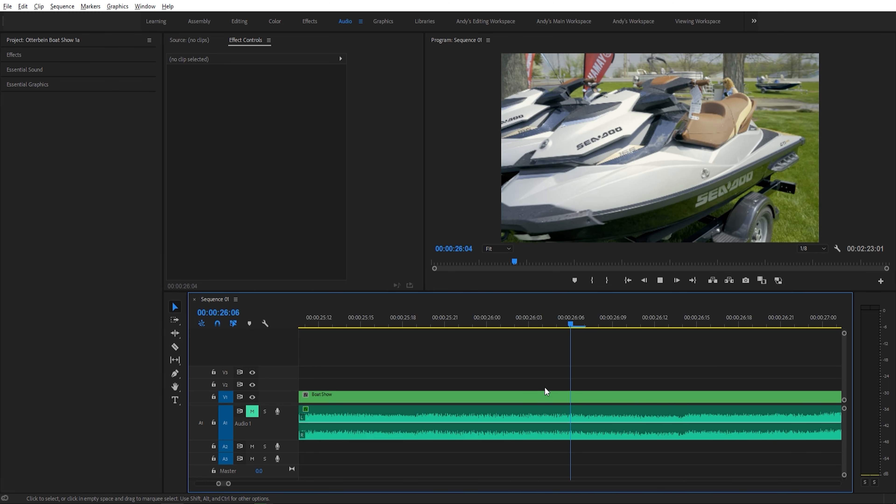
key("space")
left_click_drag(488, 321, 376, 333)
key("space")
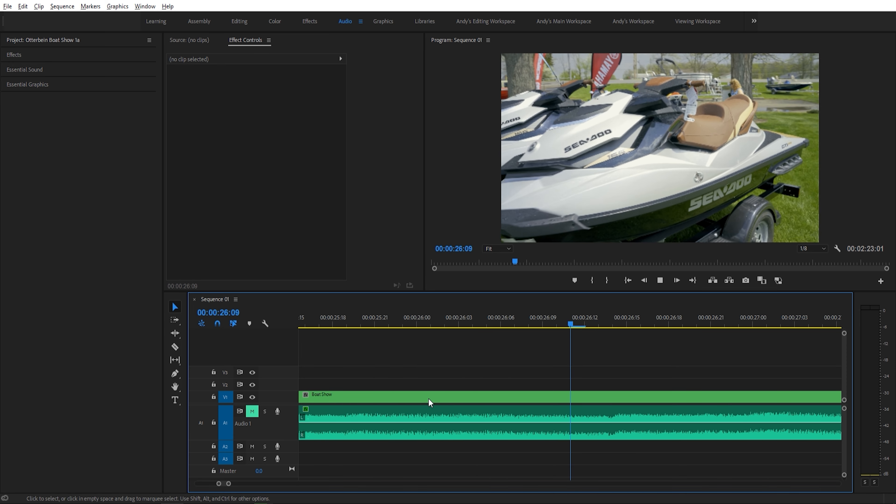
key("space")
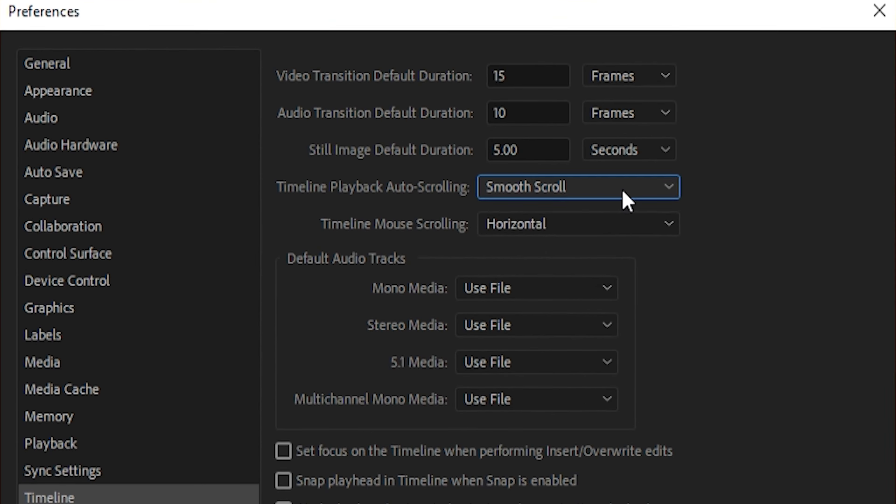
- Set Timeline Playback Auto-Scrolling to No Scroll in the Timeline preferences
left_click(519, 170)
left_click(567, 213)
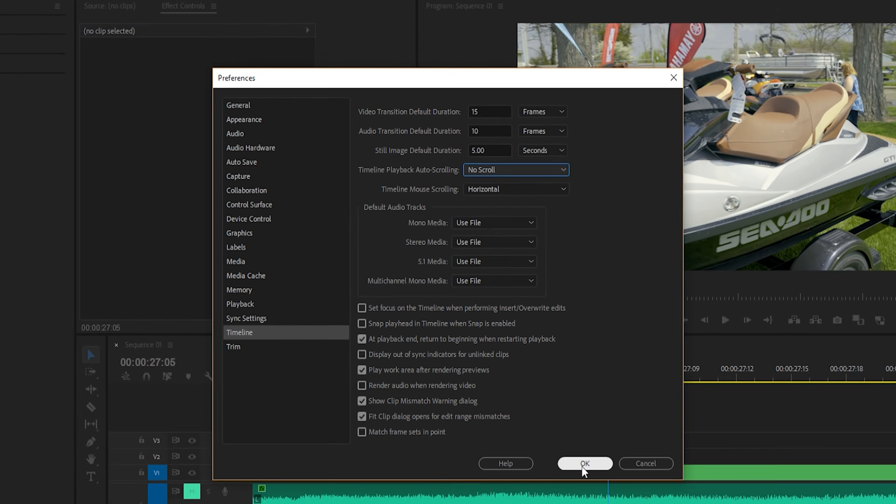
left_click(581, 464)
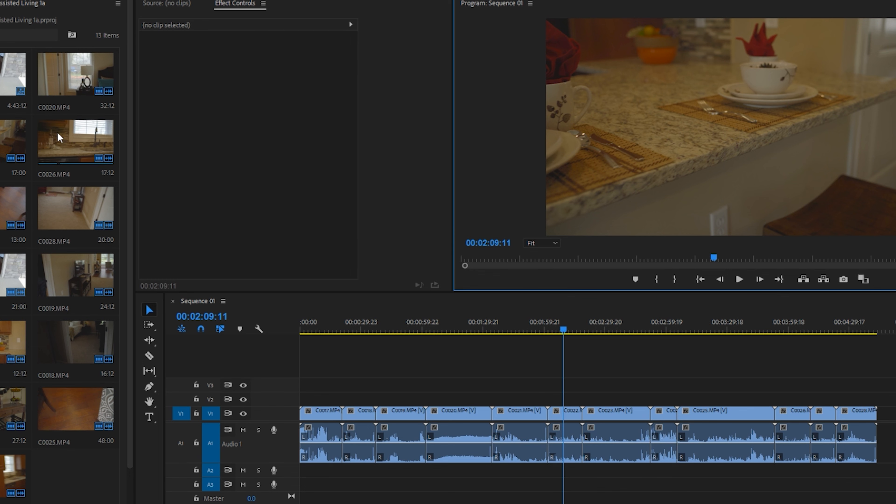
- Create H.264 proxies for the selected source clips with the 1280x720 H.264 preset, stored next to the original media in the Proxy folder
left_click(68, 82)
key("shift+Down")
key("shift+Down")
key("shift+Down")
key("shift+Down")
key("shift+Down")
key("shift+Down")
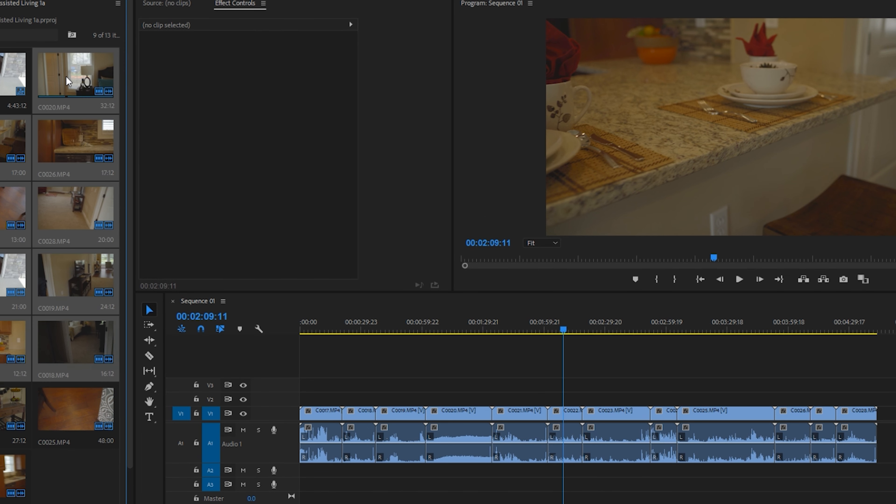
right_click(64, 74)
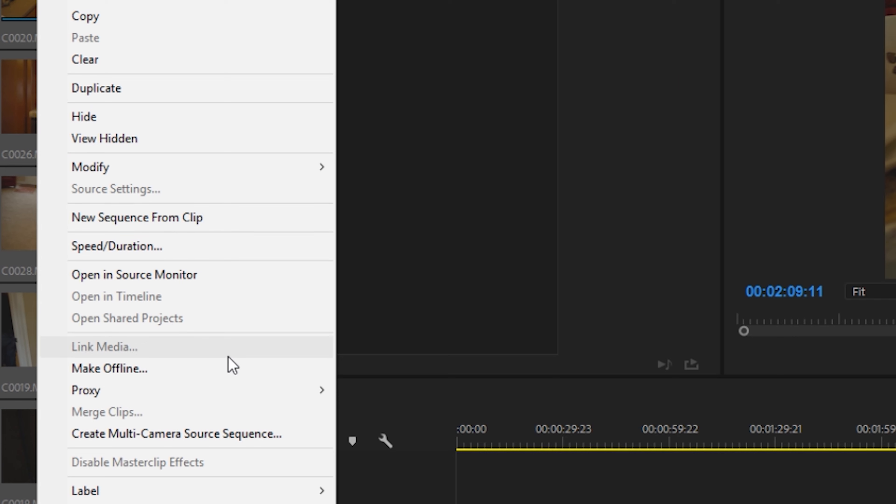
mouse_move(290, 400)
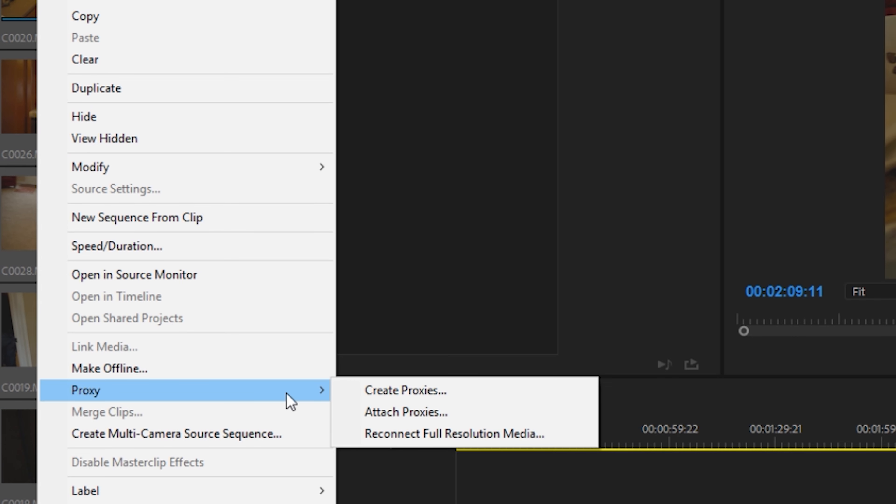
left_click(393, 393)
left_click(425, 221)
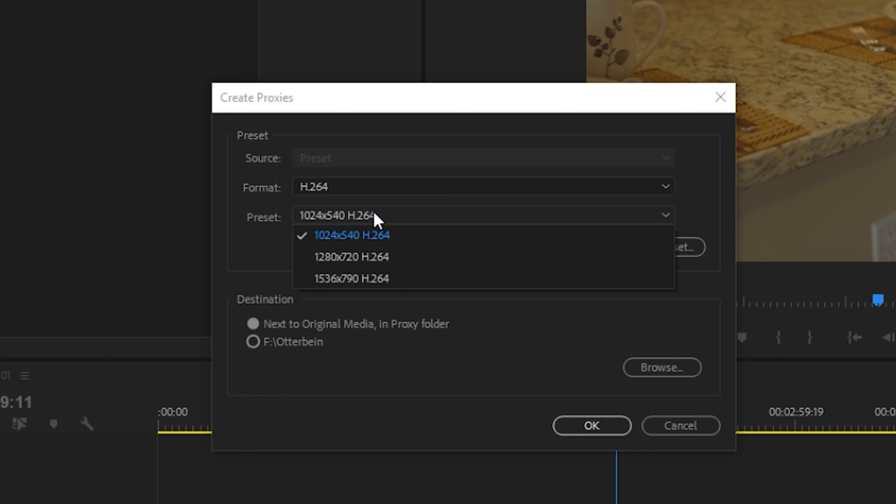
left_click(372, 260)
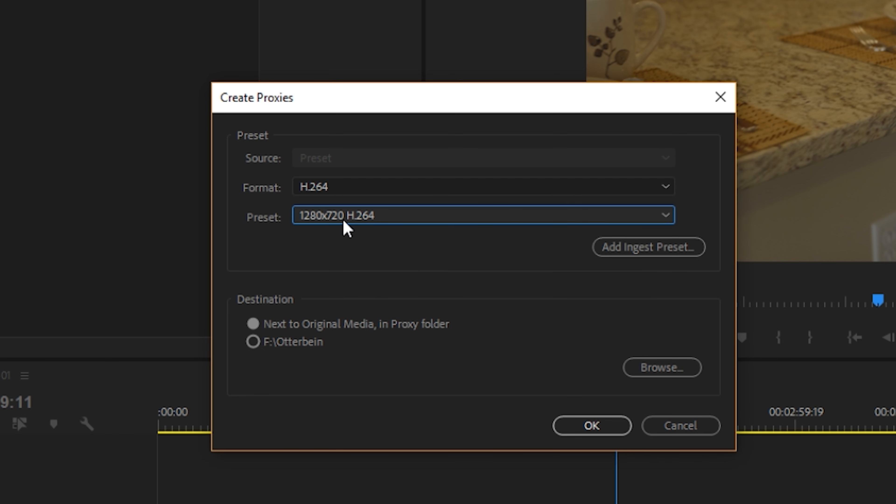
left_click(591, 425)
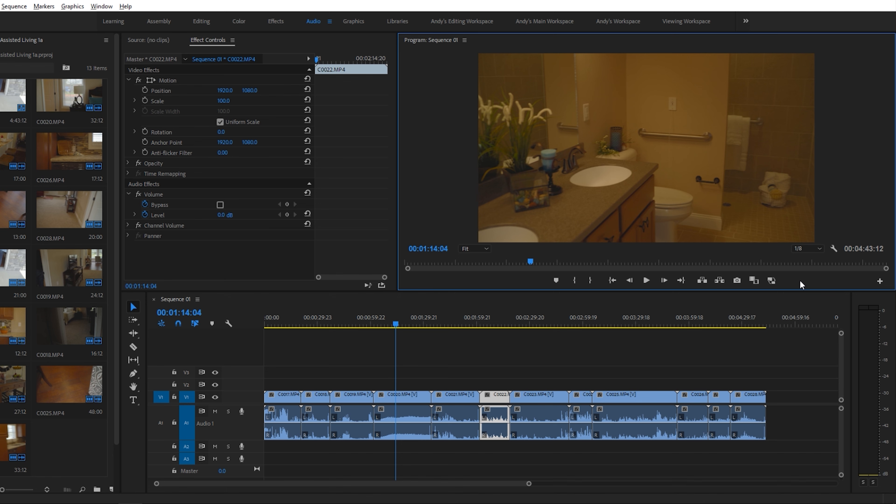
- Enable proxies in the Program Monitor, play part of the bathroom footage, and toggle the proxies again
left_click(771, 280)
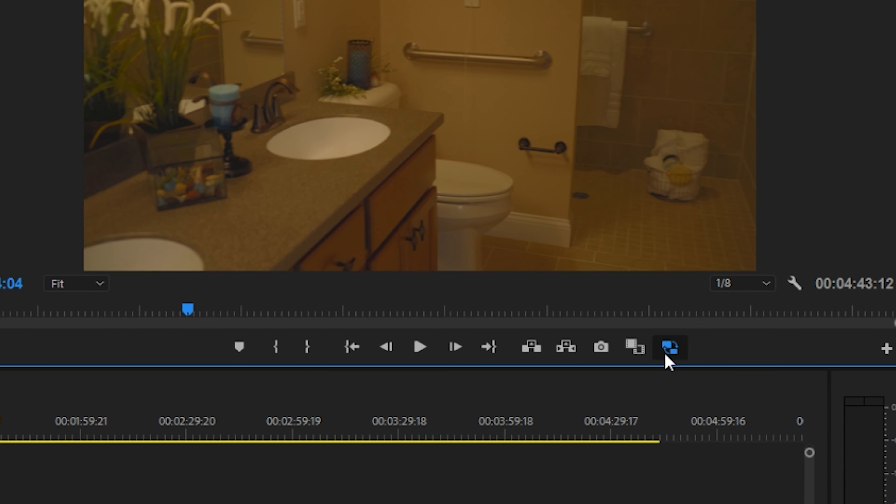
left_click(886, 349)
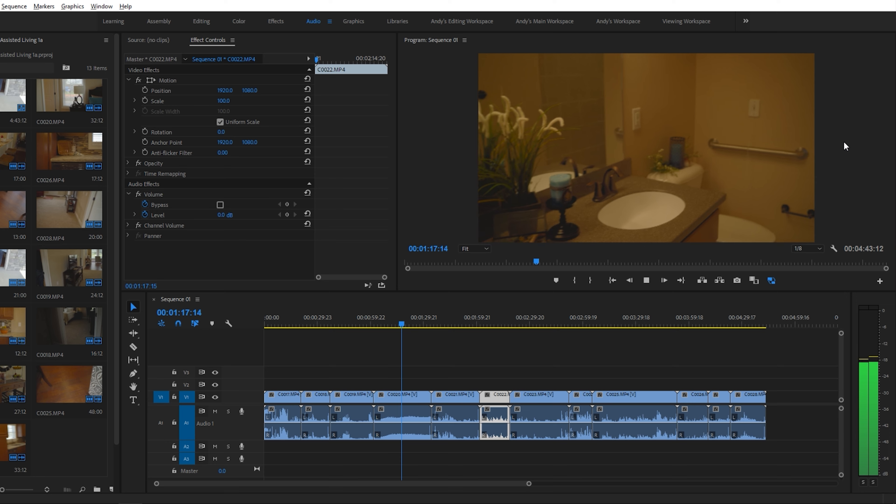
key("space")
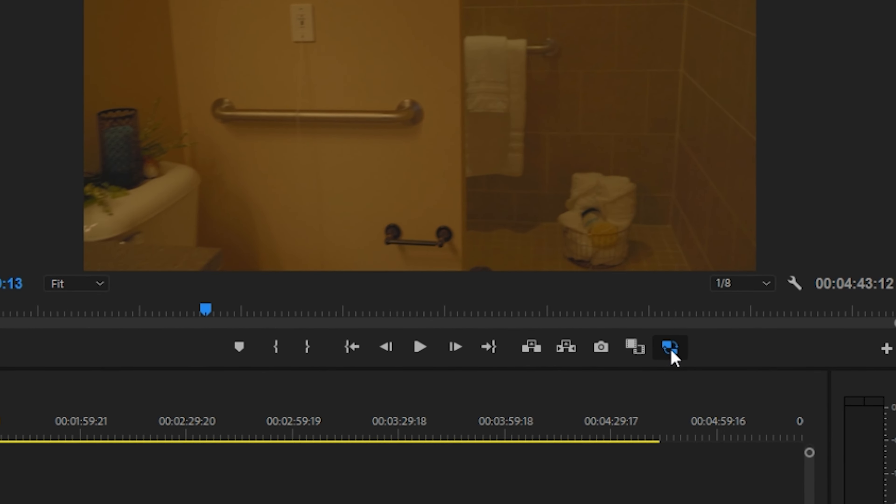
left_click(671, 352)
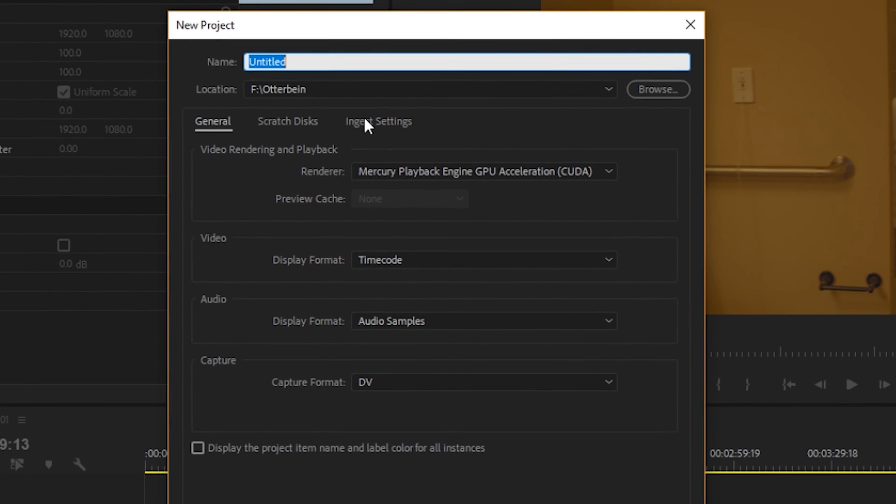
- Enable Ingest for the new project, set to Copy and Create Proxies with the Copy & 1280x720 H.264 preset
left_click(383, 138)
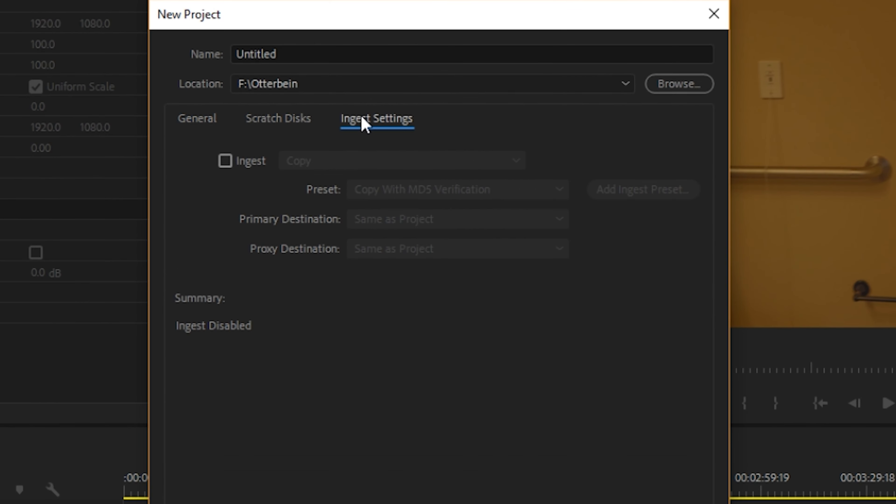
left_click(226, 161)
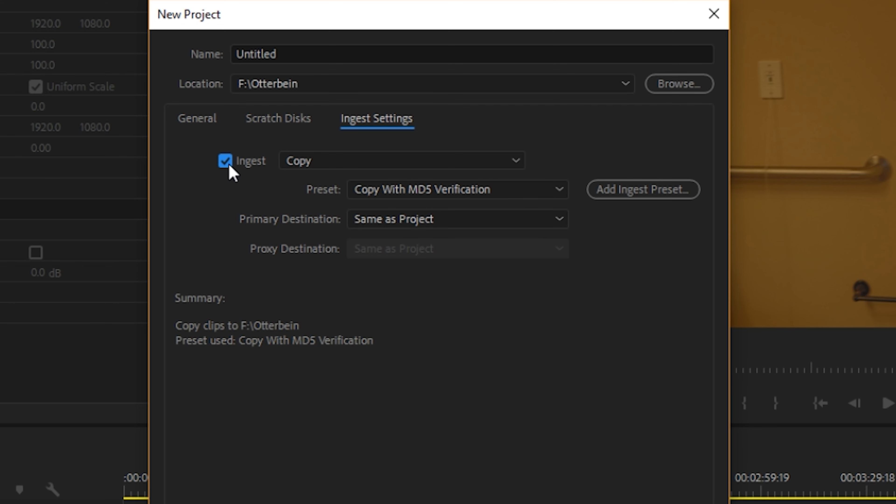
left_click(346, 166)
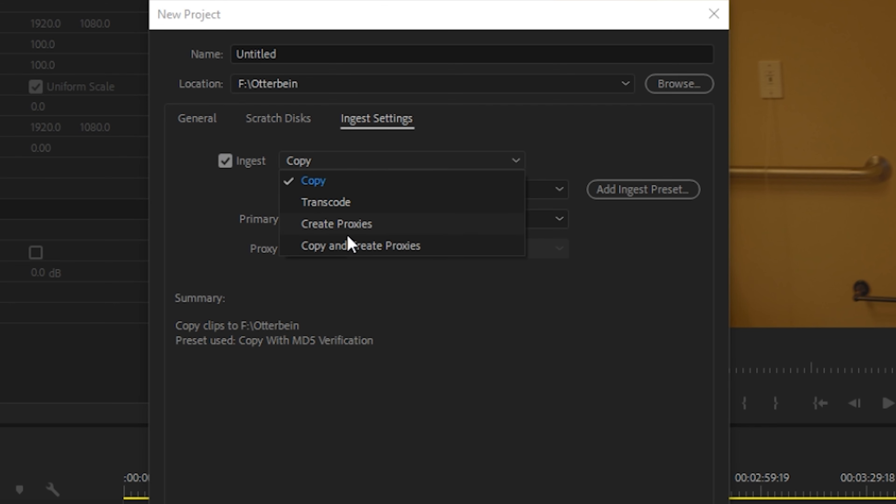
left_click(351, 247)
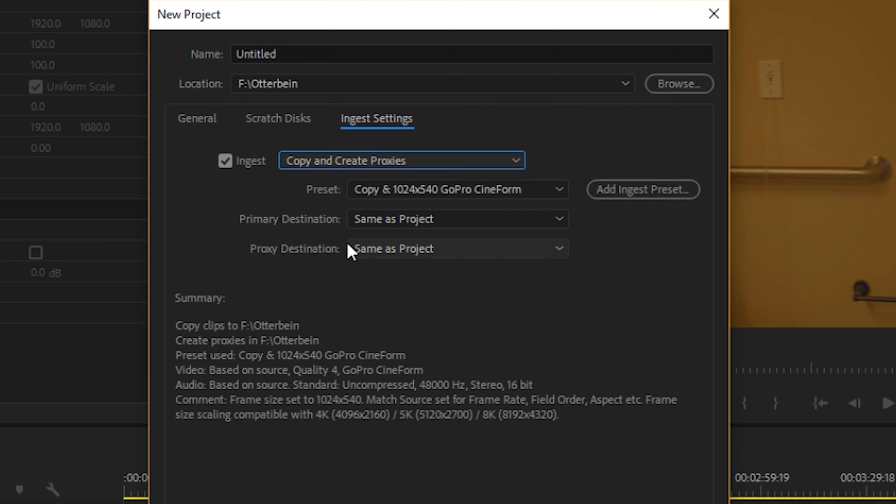
left_click(501, 191)
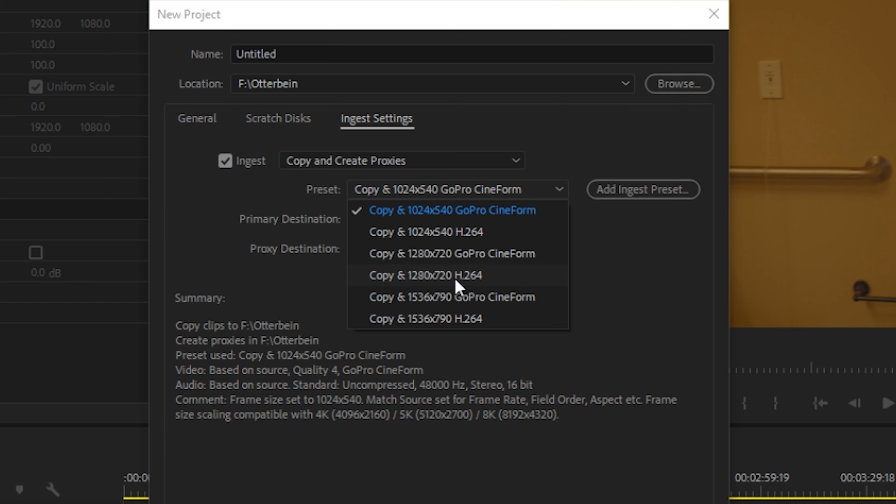
left_click(475, 282)
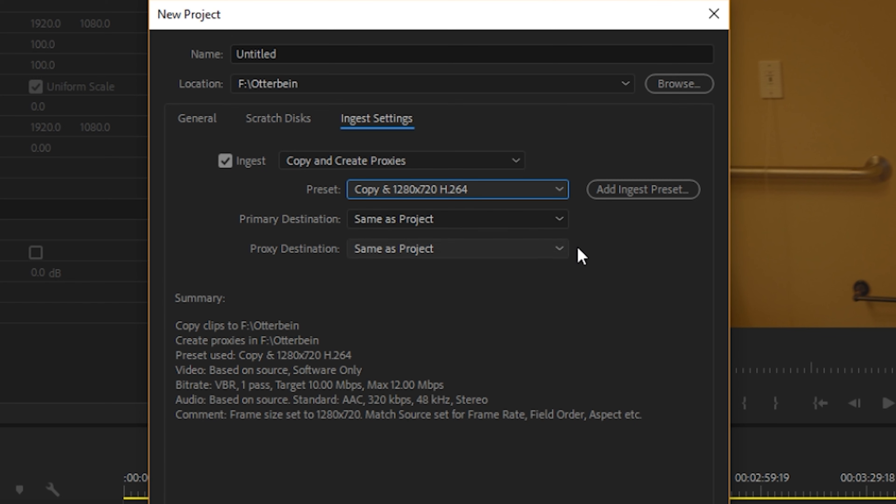
left_click(604, 472)
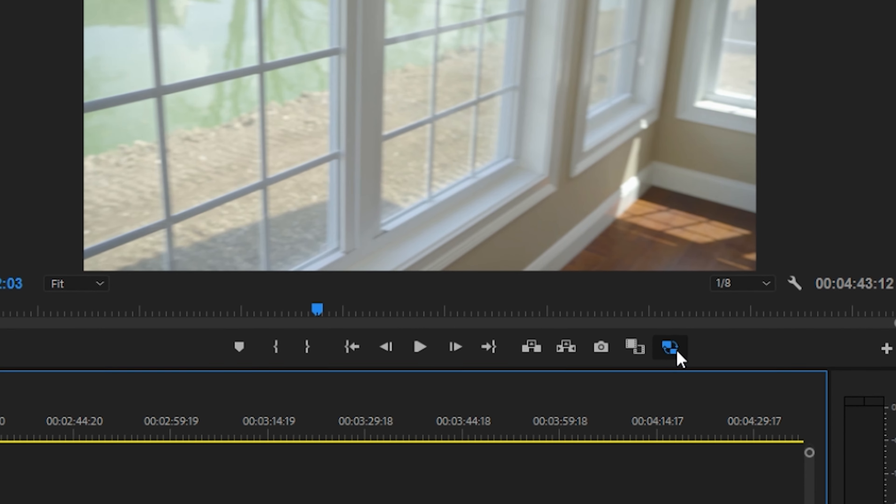
- Toggle the proxies for Sequence 01 in the Program Monitor
left_click(773, 283)
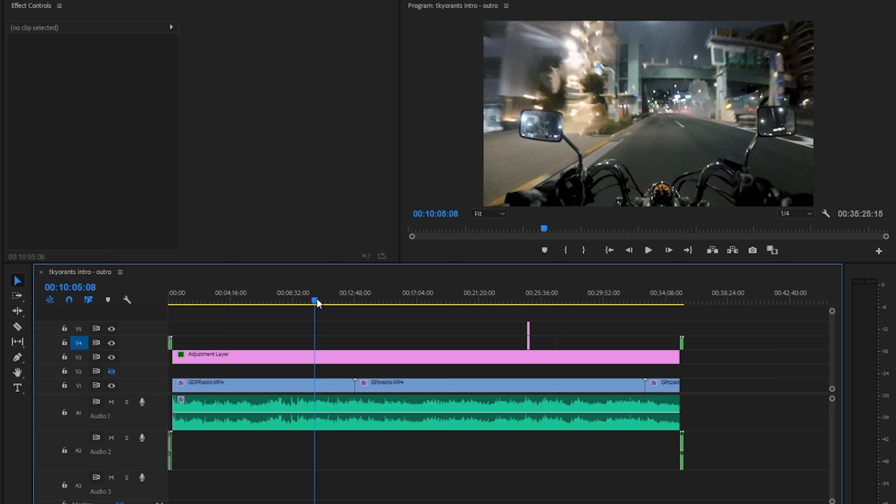
- Play and pause the night motorcycle footage in the tkyorants intro - outro sequence several times
key("space")
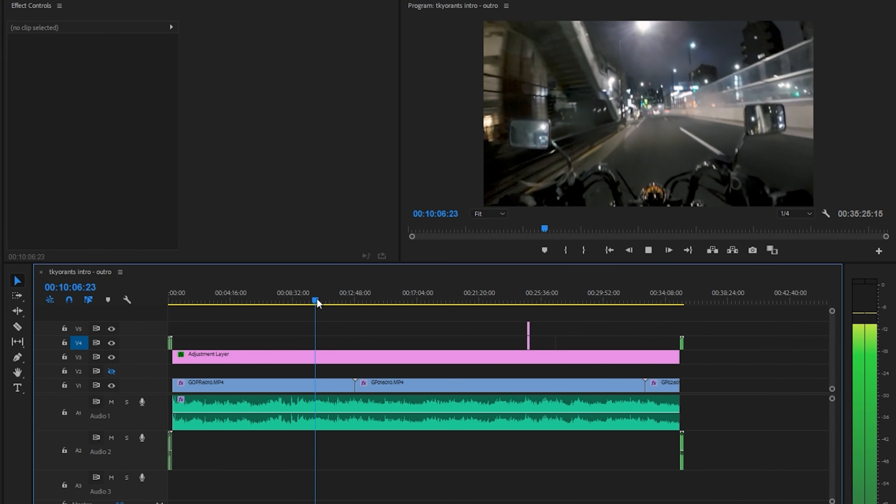
key("space")
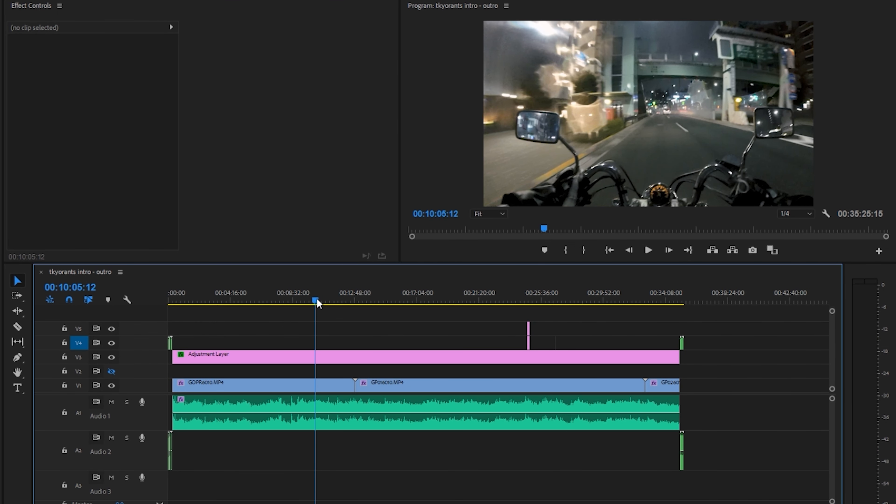
key("space")
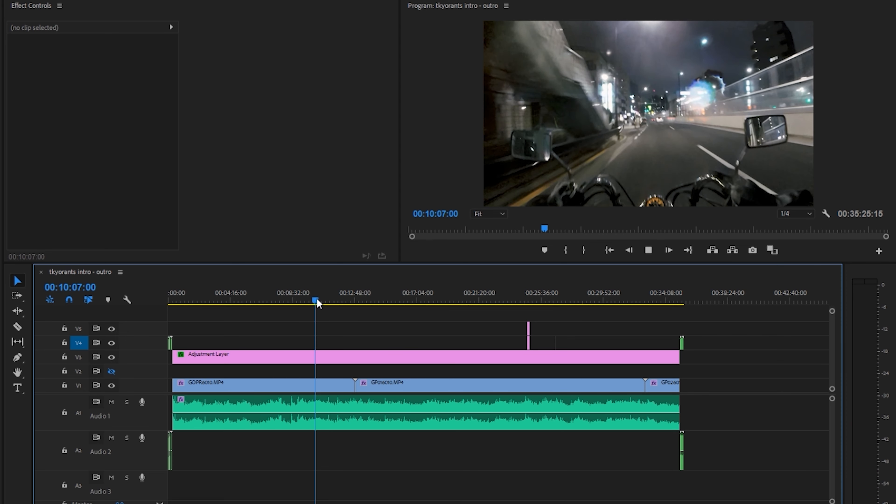
key("space")
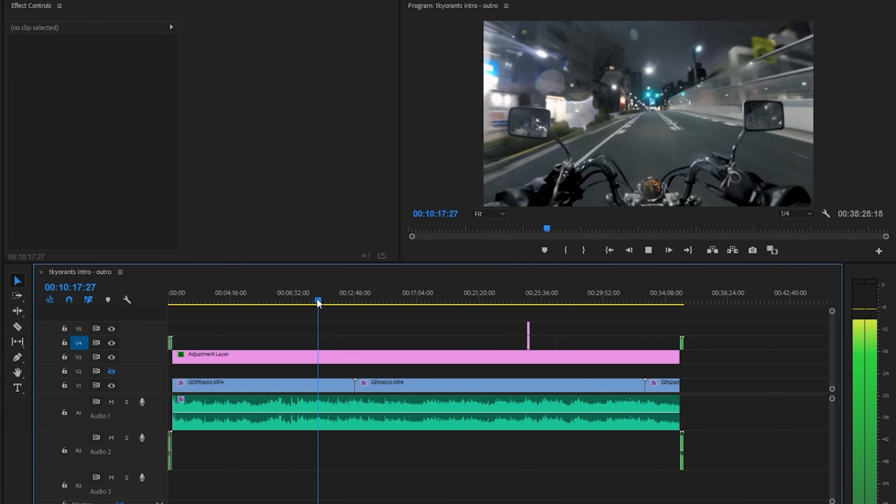
key("space")
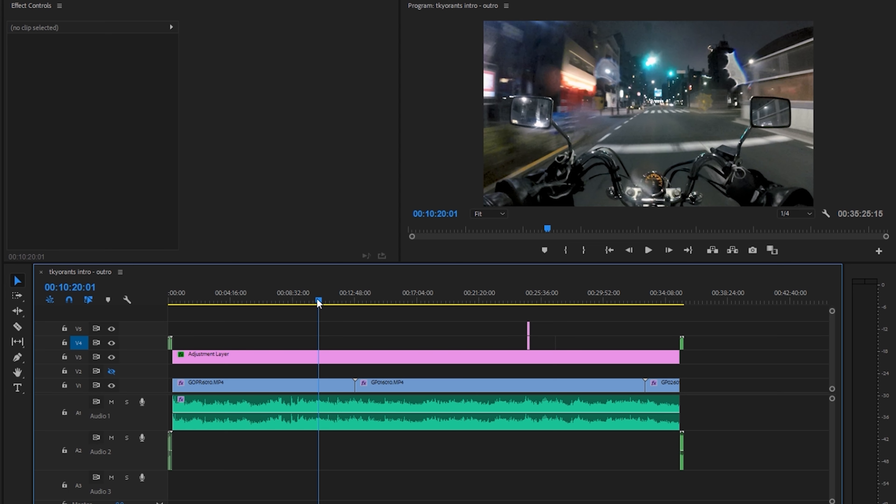
key("space")
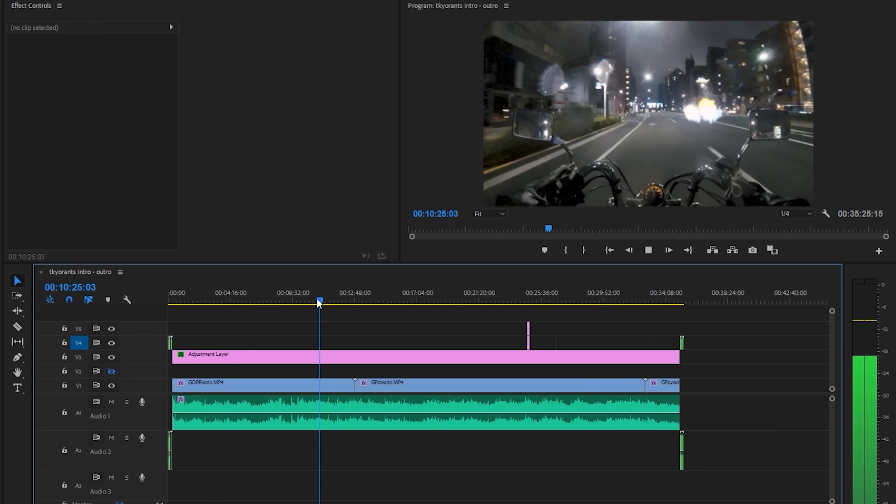
key("space")
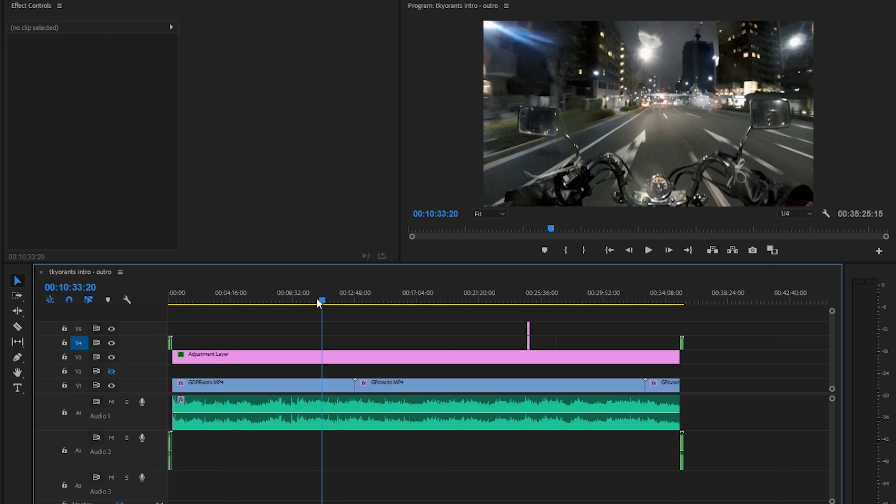
key("space")
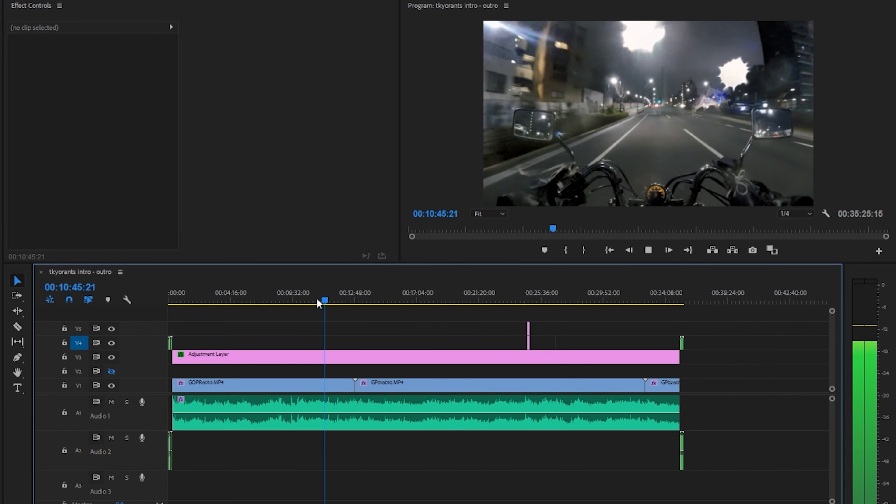
key("space")
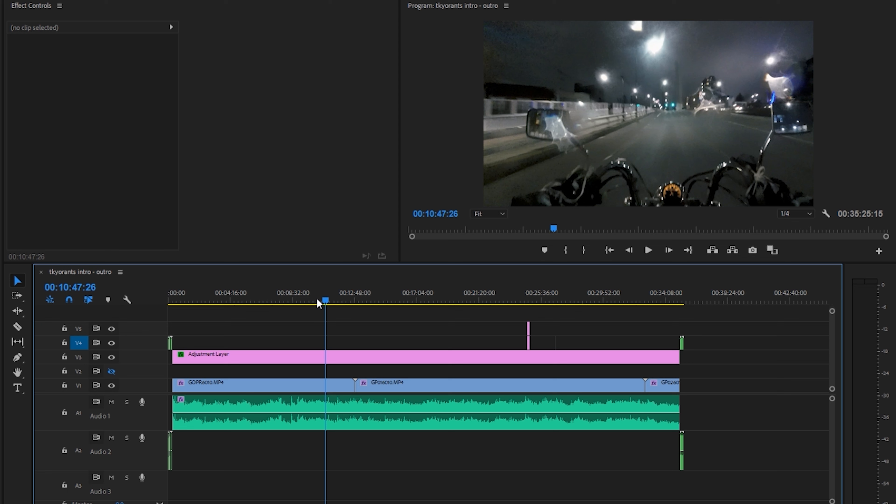
- Play the motorcycle sequence forward, increase the playback speed, and stop it
key("l")
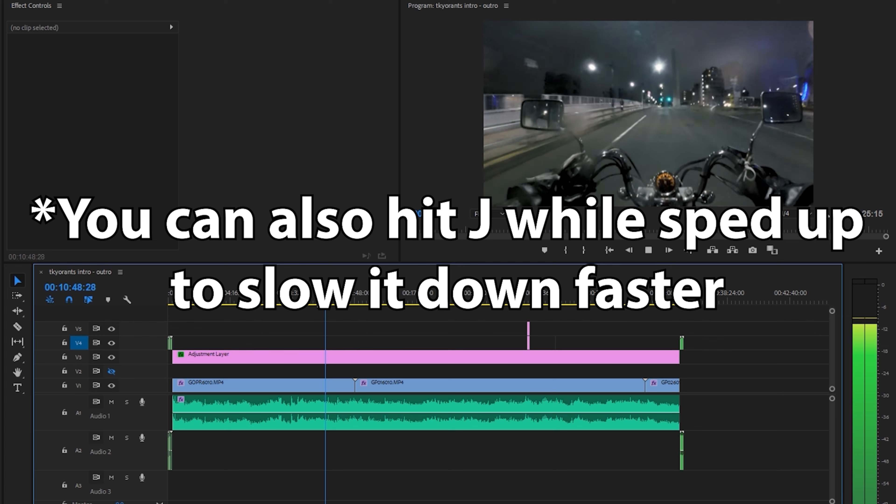
key("l")
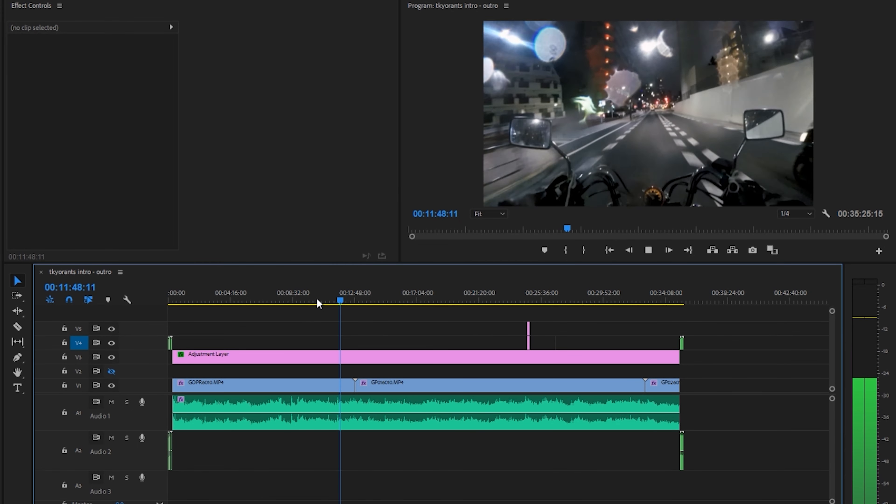
key("space")
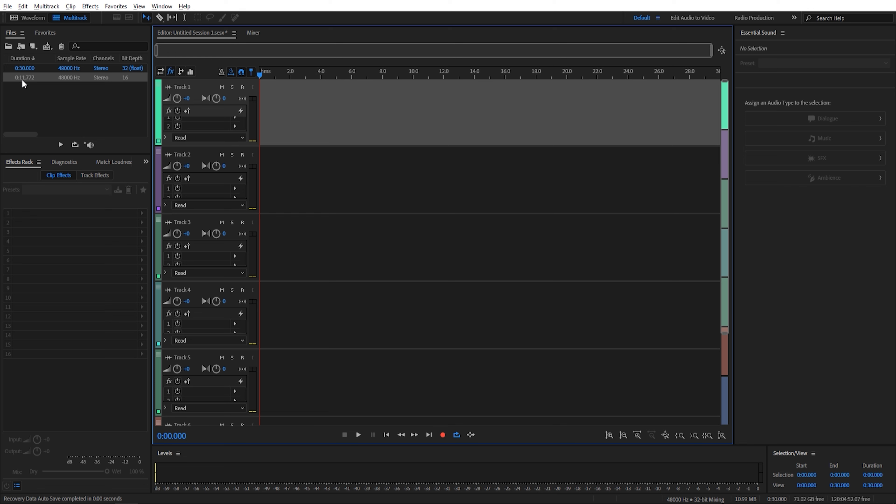
- In Adobe Audition, place the Venom Clean.output clip at the start of Track 1 and play it back
left_click_drag(22, 80, 293, 93)
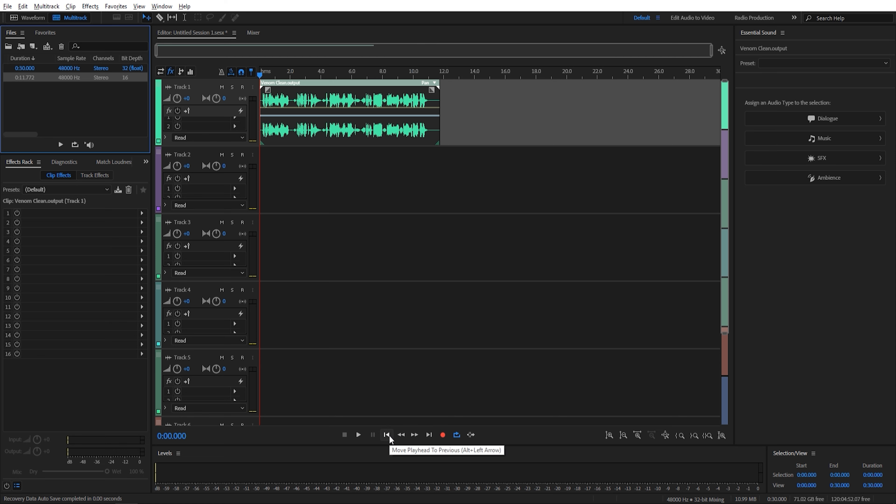
key("space")
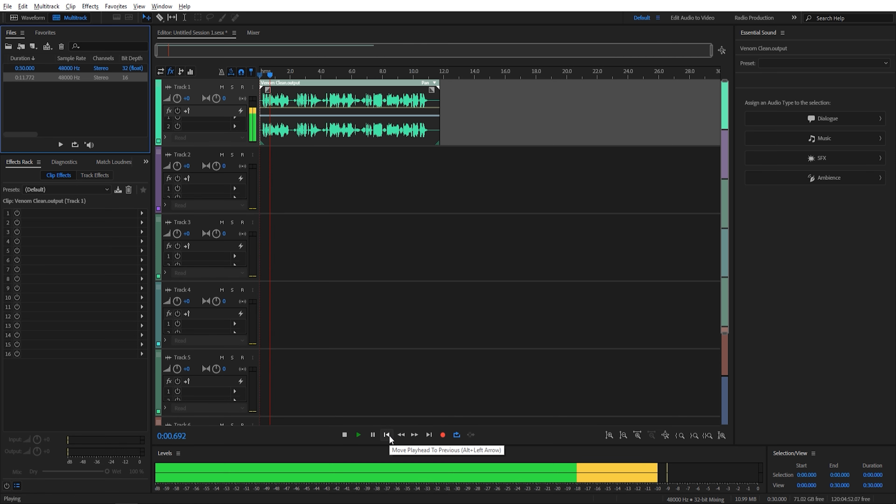
left_click(343, 435)
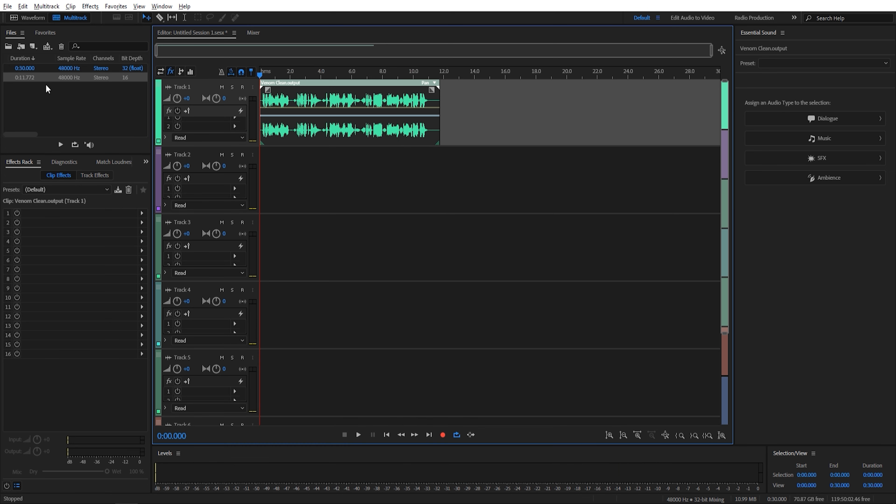
- Place a second copy of Venom Clean.output at the start of Track 2 and apply the Pitch Shifter effect to it
left_click_drag(28, 79, 250, 173)
left_click(248, 172)
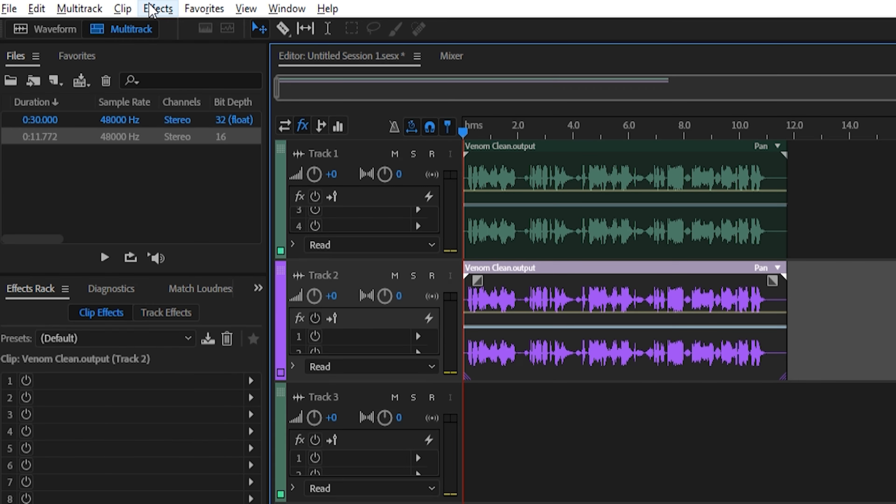
left_click(90, 6)
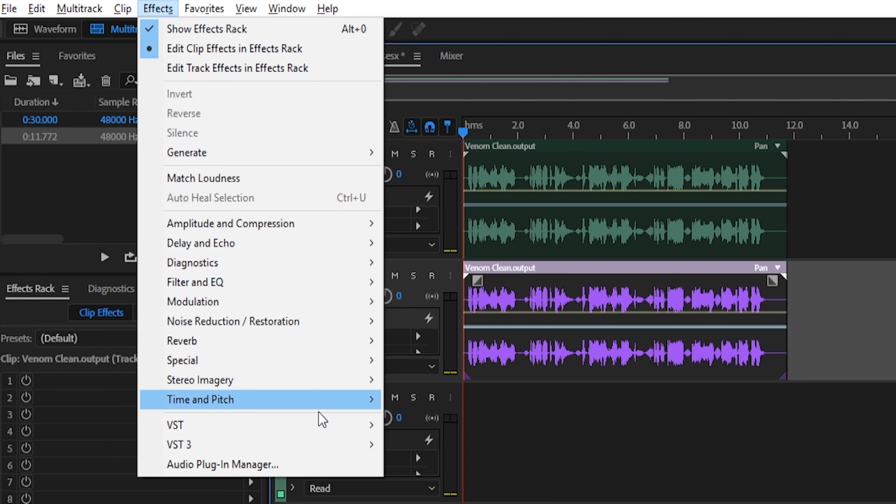
mouse_move(334, 398)
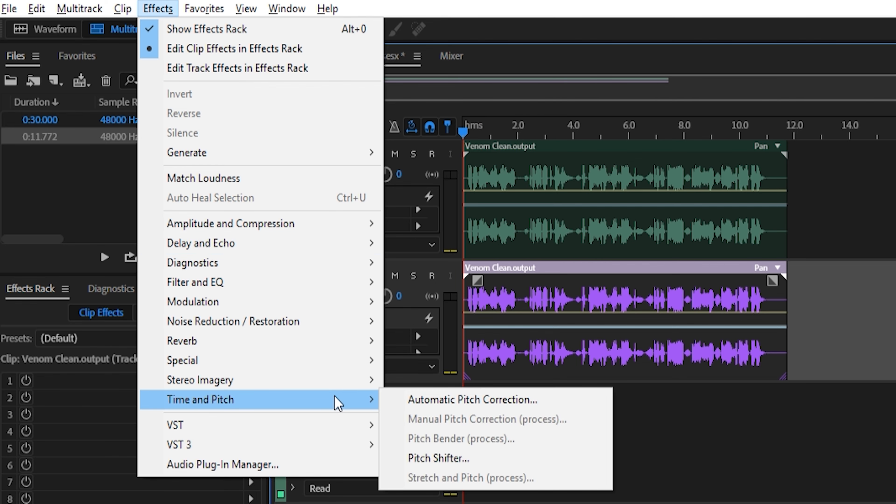
left_click(444, 458)
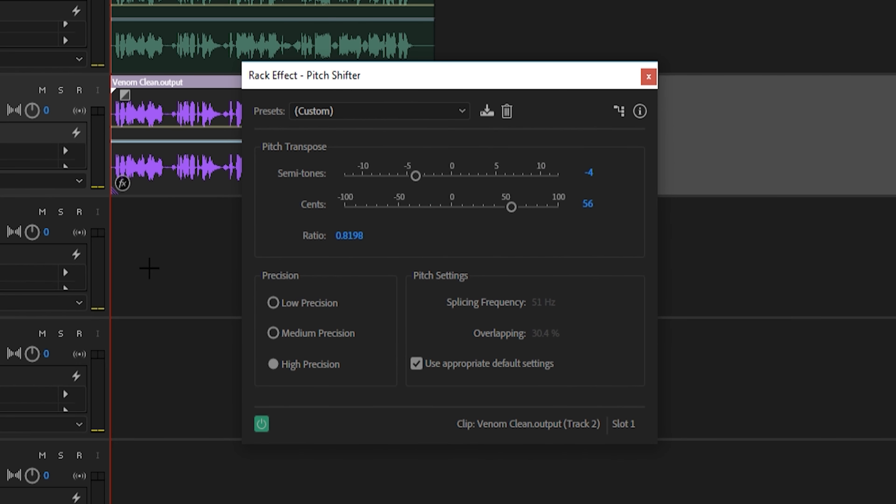
- Set the Pitch Shifter to -6 semi-tones and 50 cents, and play both tracks together
left_click(589, 172)
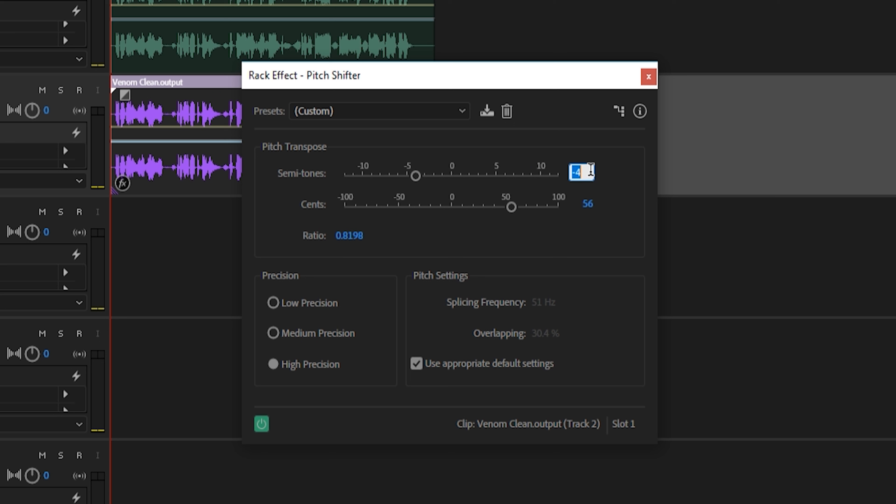
type("-6")
key("Return")
left_click(588, 203)
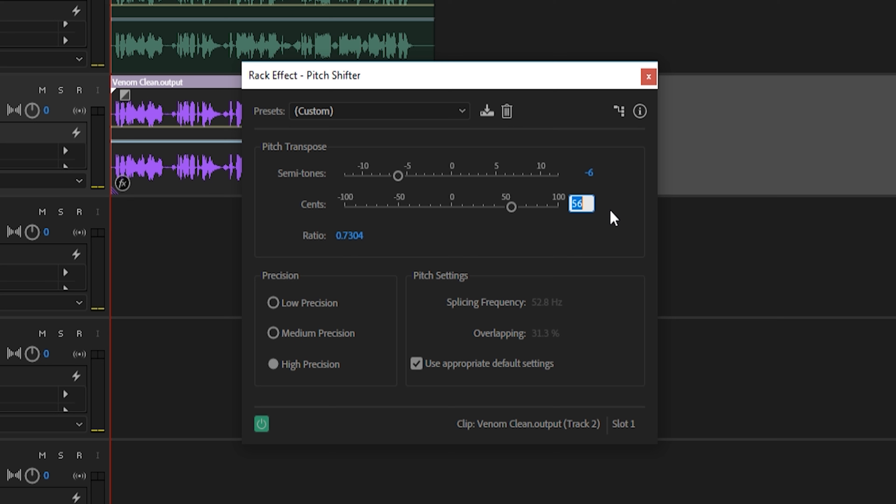
type("50")
key("Return")
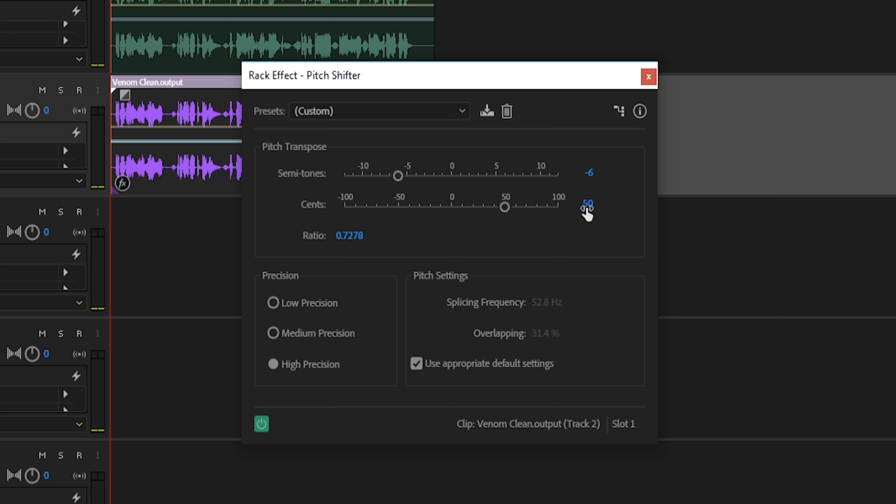
left_click(648, 77)
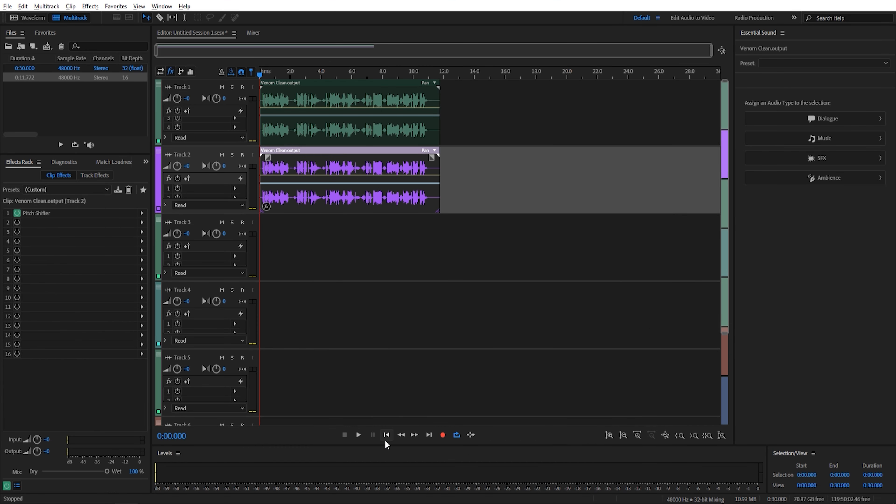
left_click(357, 435)
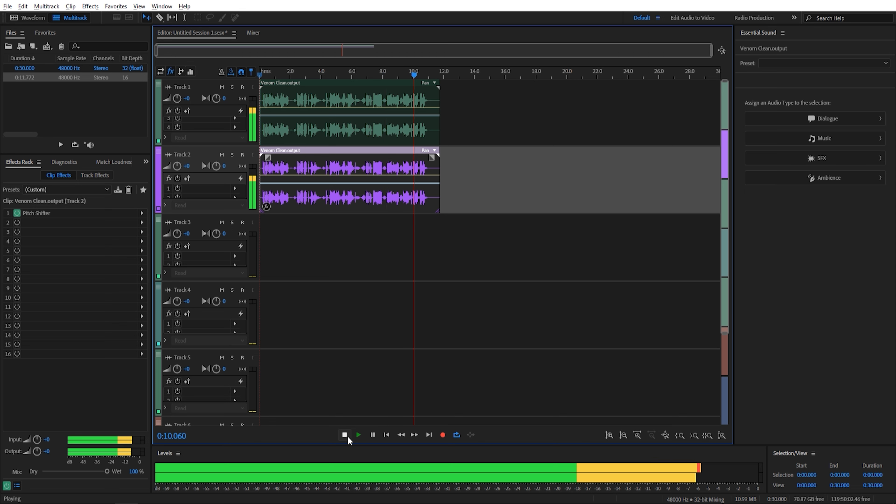
left_click(345, 435)
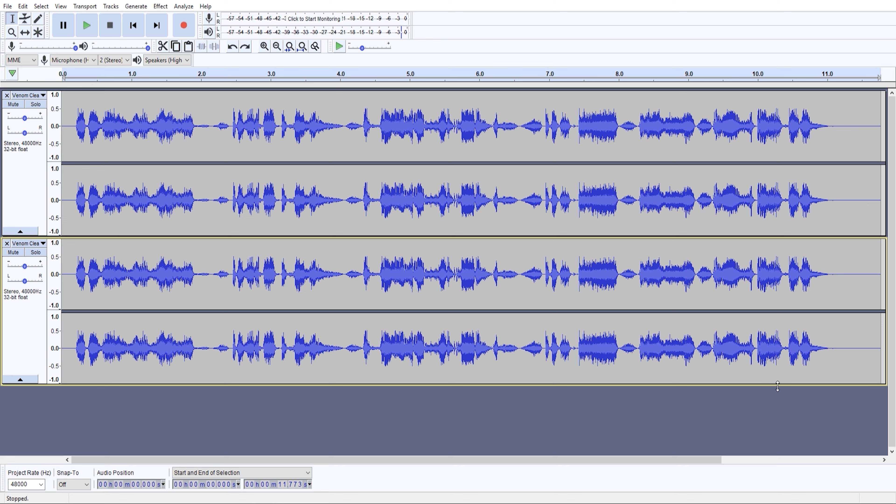
- In Audacity, apply Change Pitch at -6.00 semitones to the entire second Venom Clean track
left_click_drag(880, 290, 46, 278)
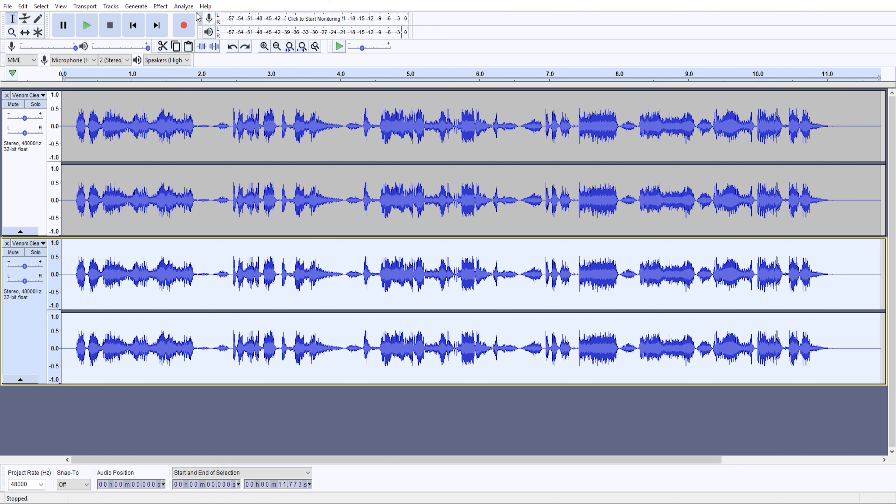
left_click(161, 6)
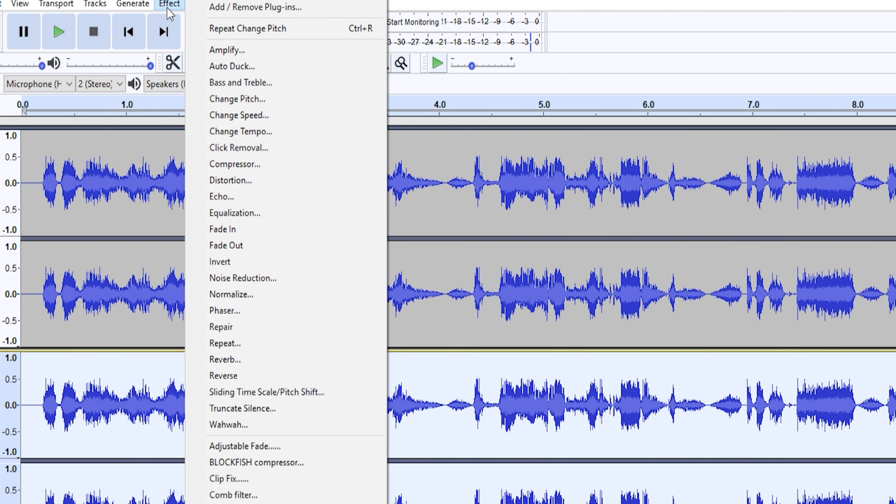
left_click(245, 99)
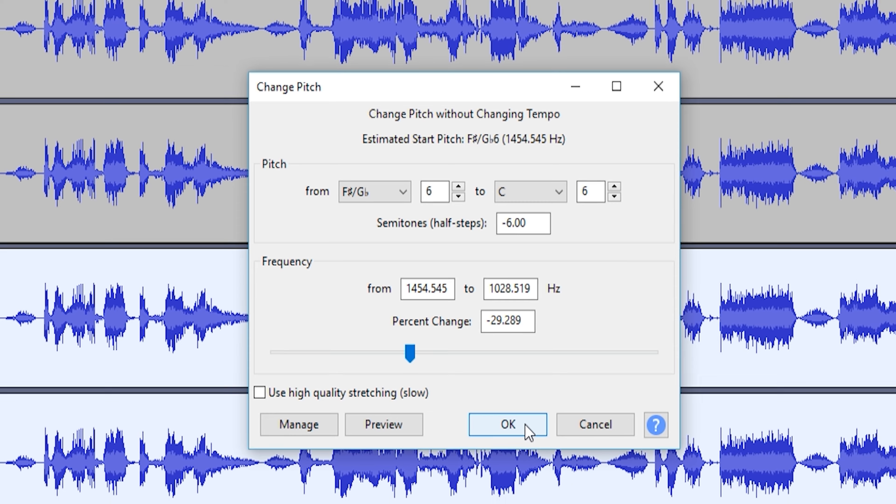
left_click(525, 426)
- Play both Venom Clean tracks together from the beginning and stop playback
left_click(136, 28)
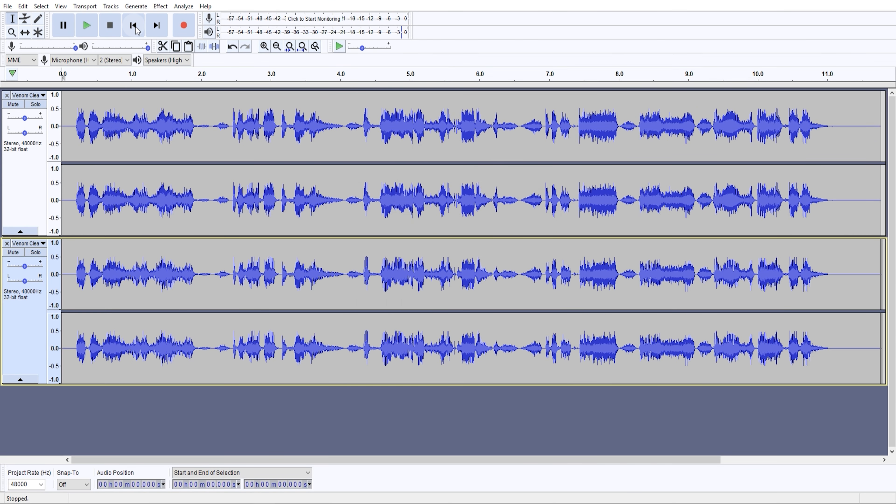
left_click(87, 30)
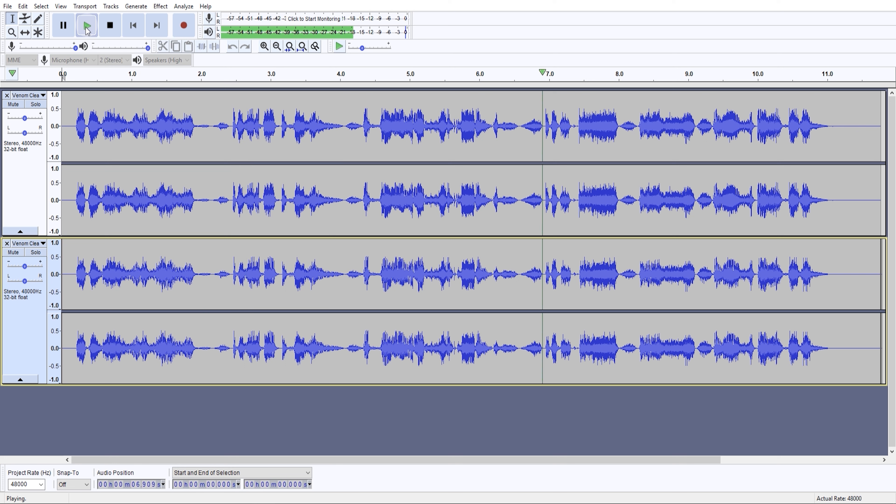
left_click(110, 25)
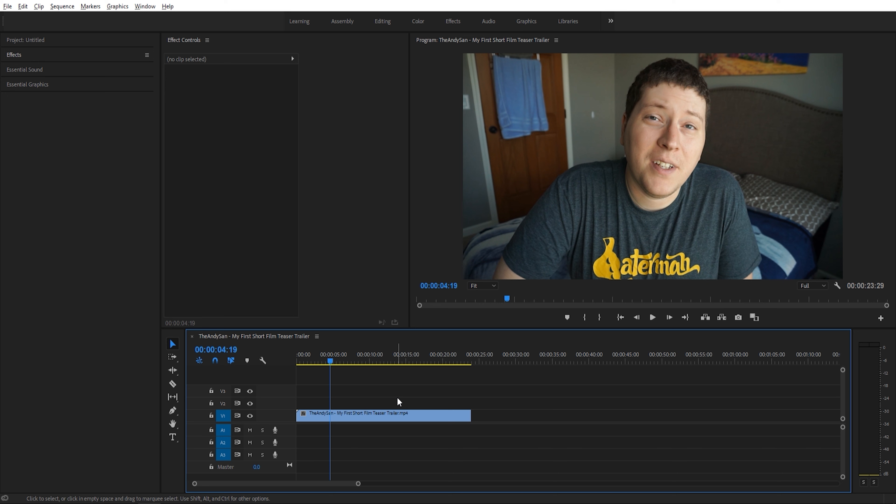
- Apply the Gaussian Blur effect from the Blur & Sharpen video effects to the teaser trailer clip on V1
left_click(368, 416)
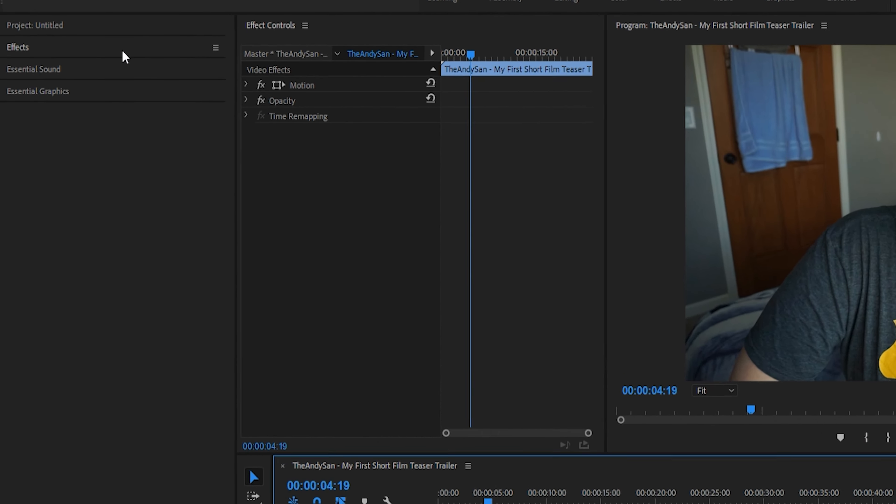
left_click(84, 57)
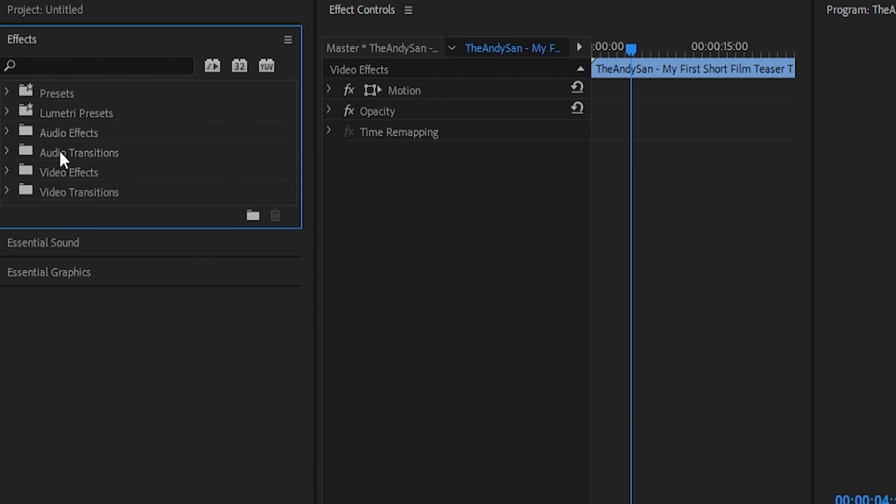
left_click(10, 173)
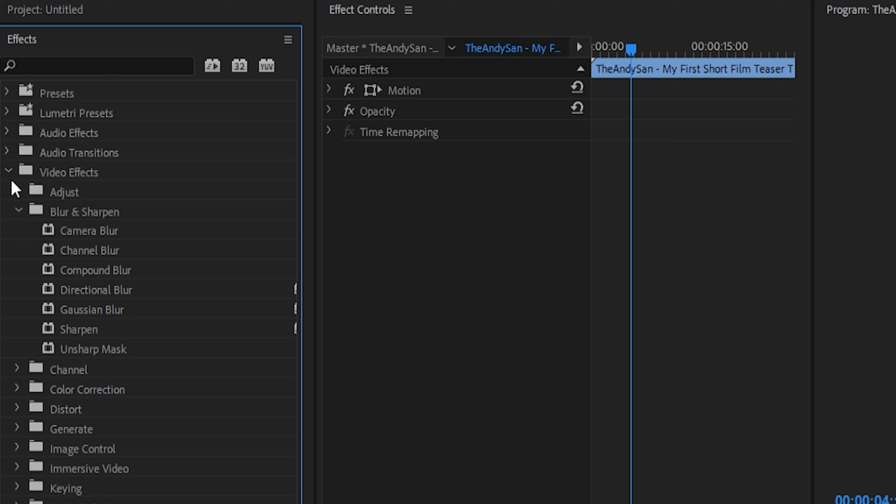
left_click(78, 216)
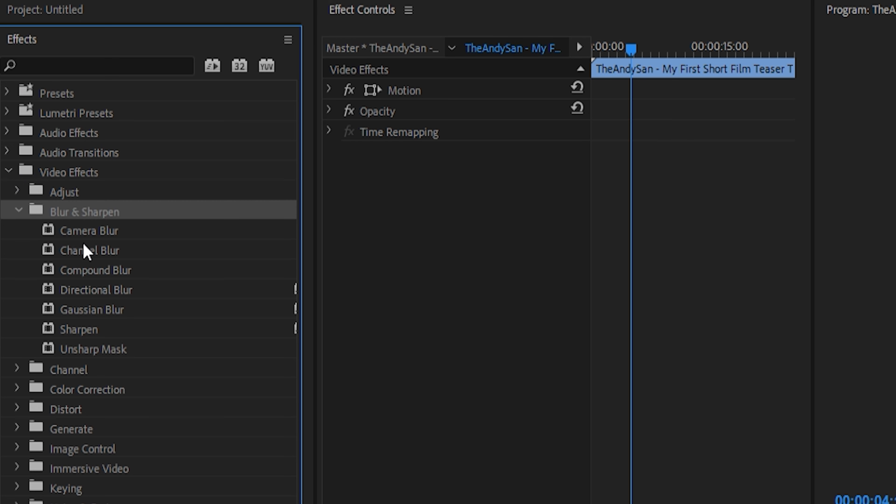
left_click(91, 311)
left_click_drag(92, 311, 447, 287)
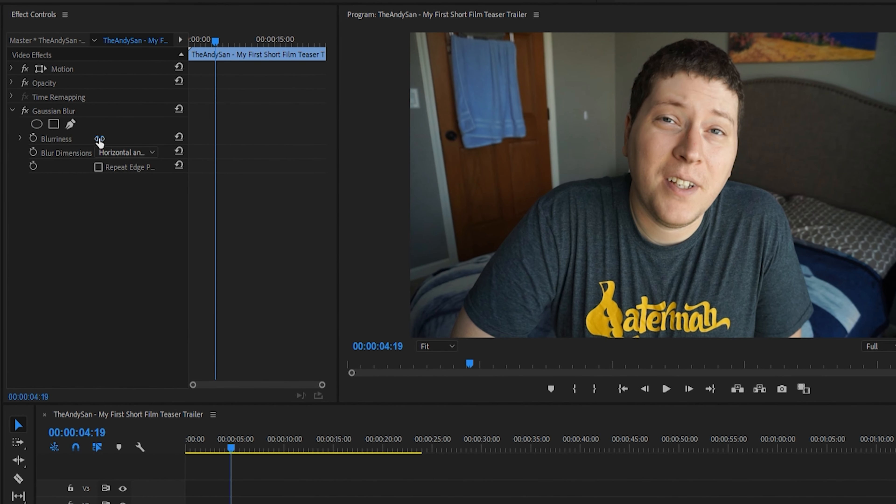
- Set the Gaussian Blur's Blurriness to 100 and turn on Repeat Edge Pixels
left_click(99, 139)
type("1")
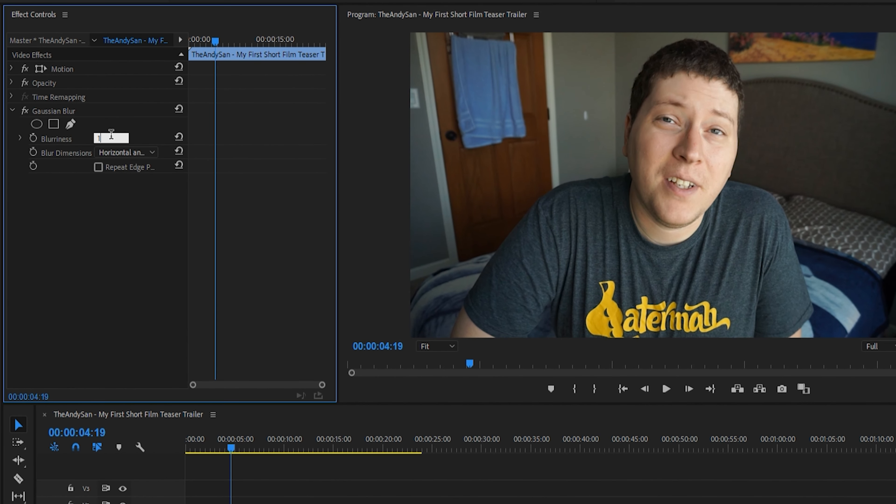
key("Return")
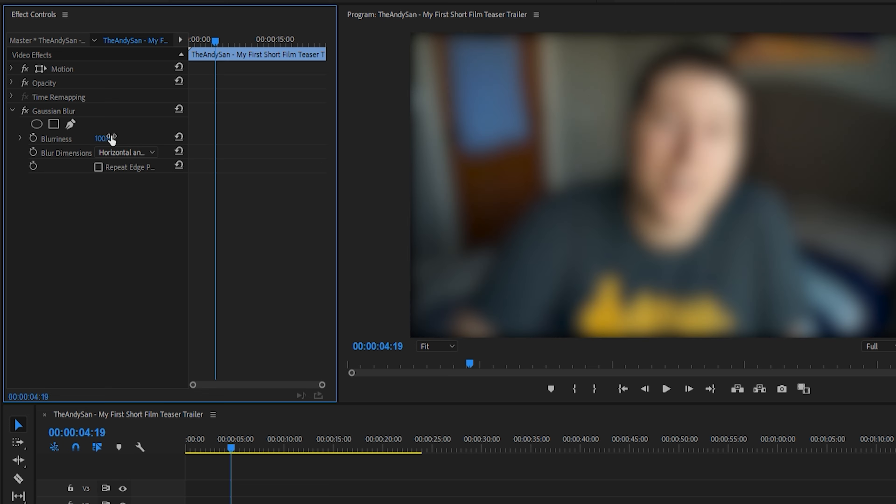
left_click(98, 167)
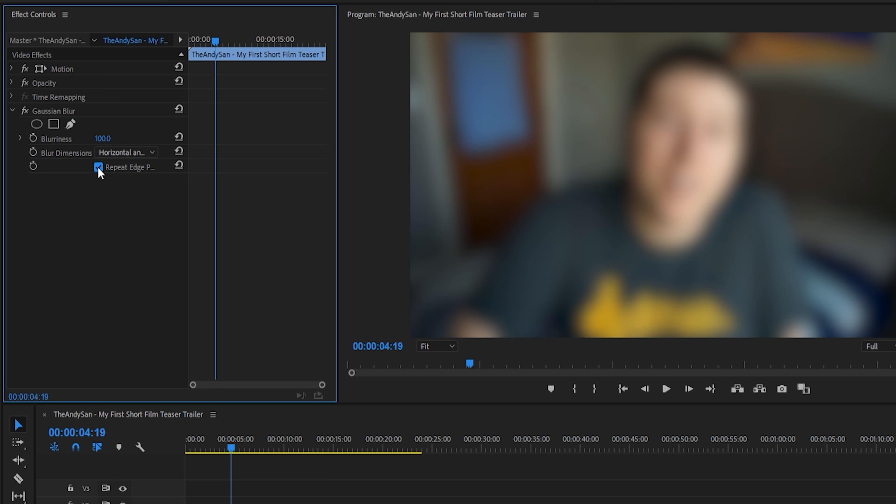
left_click(99, 167)
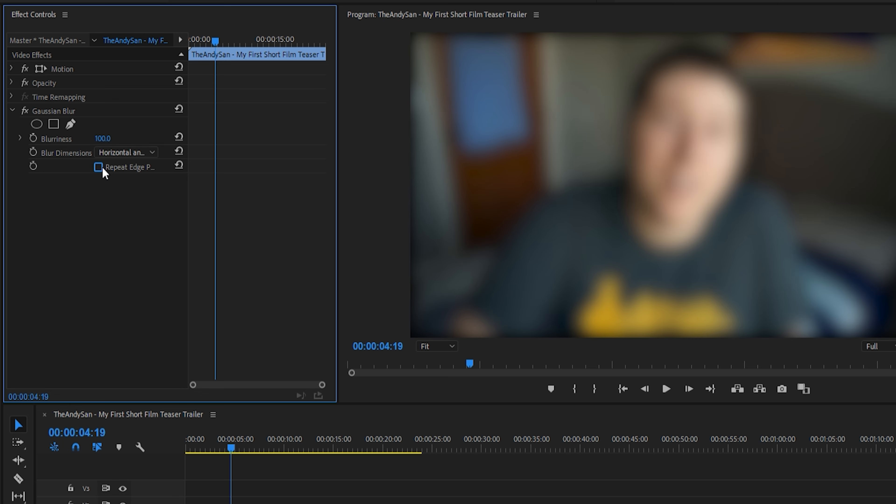
left_click(99, 168)
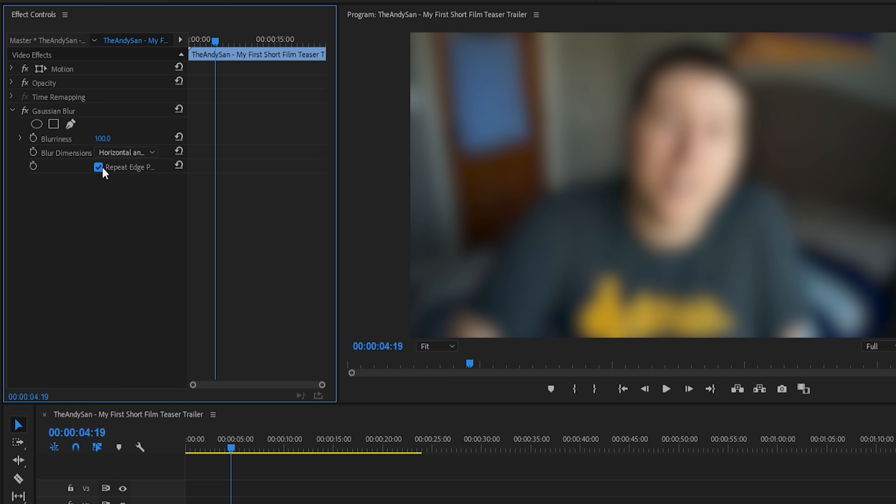
- Add an ellipse mask to the Gaussian Blur and position it over the man's face at the sequence start
left_click(35, 124)
left_click_drag(684, 206, 694, 173)
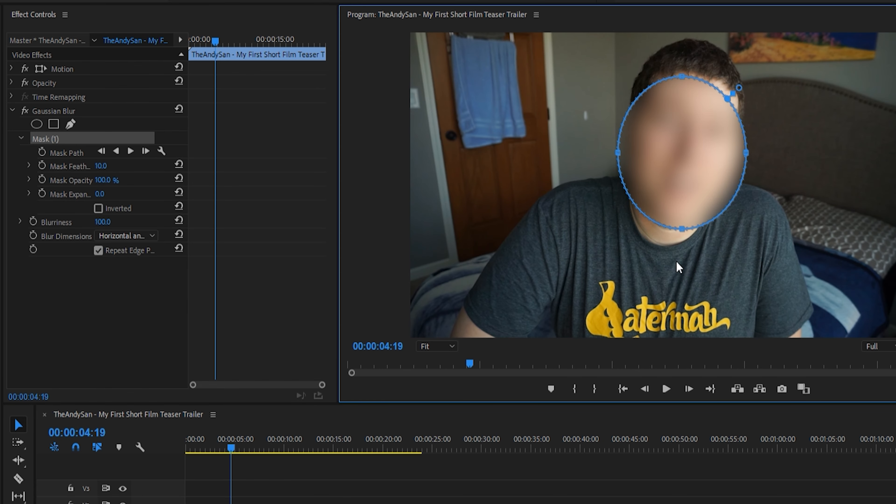
left_click(624, 388)
left_click_drag(681, 147, 664, 145)
- Enlarge the ellipse mask on all sides and recentre it so it surrounds the man's whole head
left_click_drag(665, 73, 665, 40)
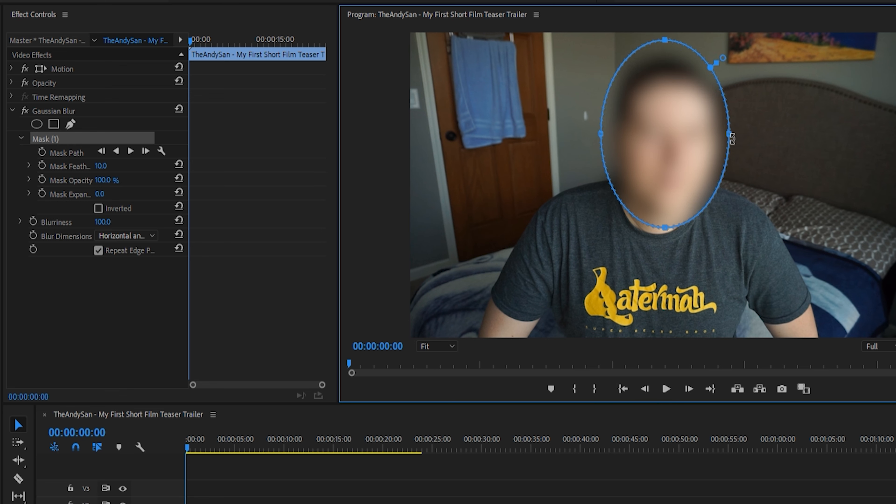
left_click_drag(729, 135, 747, 135)
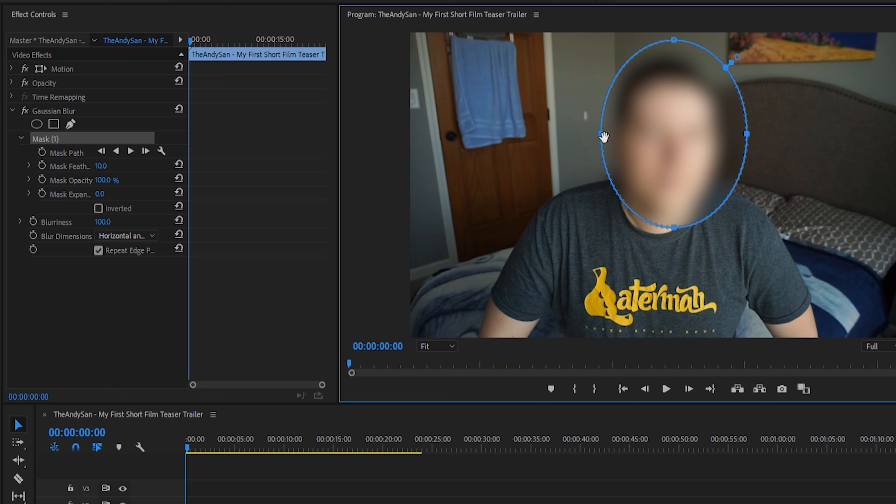
left_click_drag(601, 137, 571, 134)
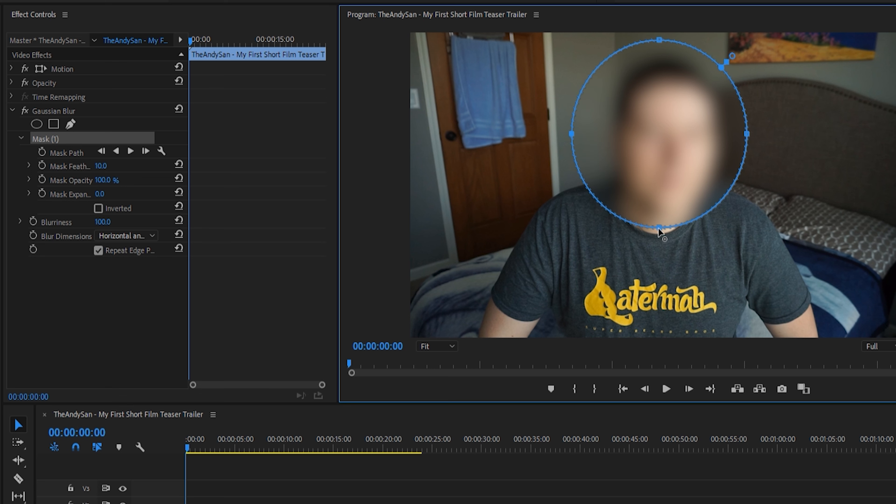
left_click_drag(658, 222, 657, 240)
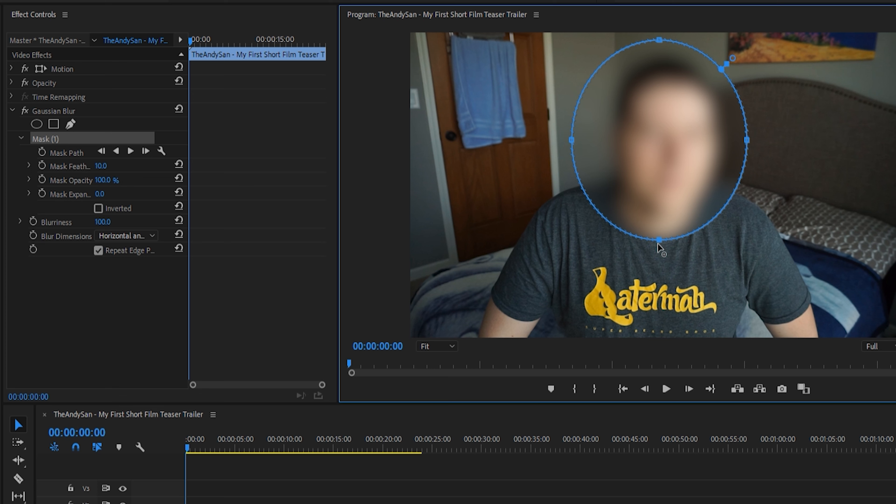
left_click_drag(658, 241, 659, 252)
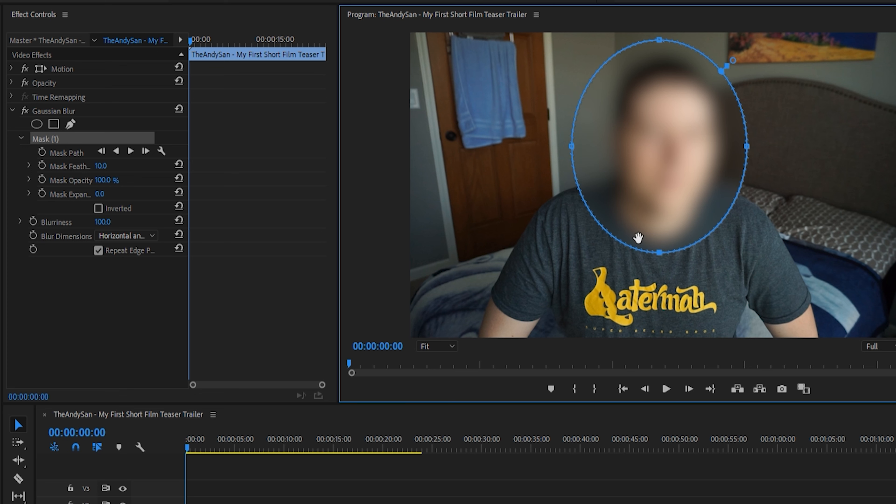
left_click_drag(636, 152, 642, 157)
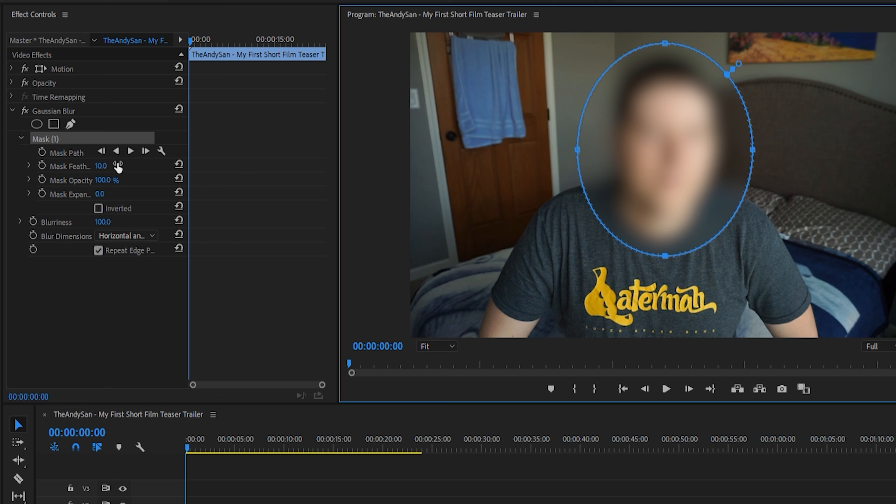
- Track the blur mask forward through the clip, return to the sequence start and play the tracked section
left_click(131, 151)
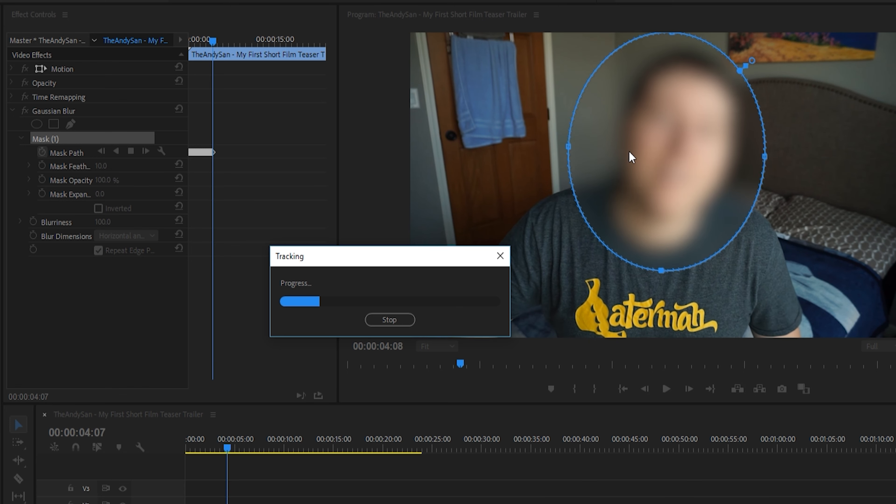
left_click(622, 390)
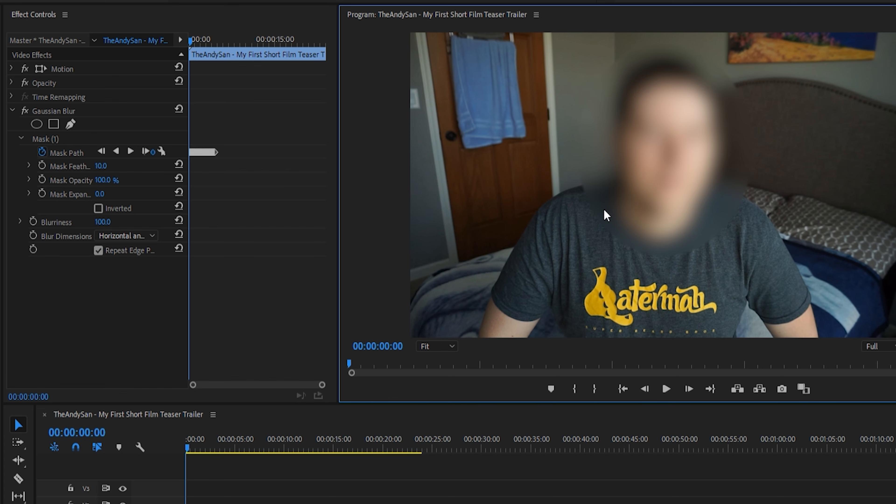
key("space")
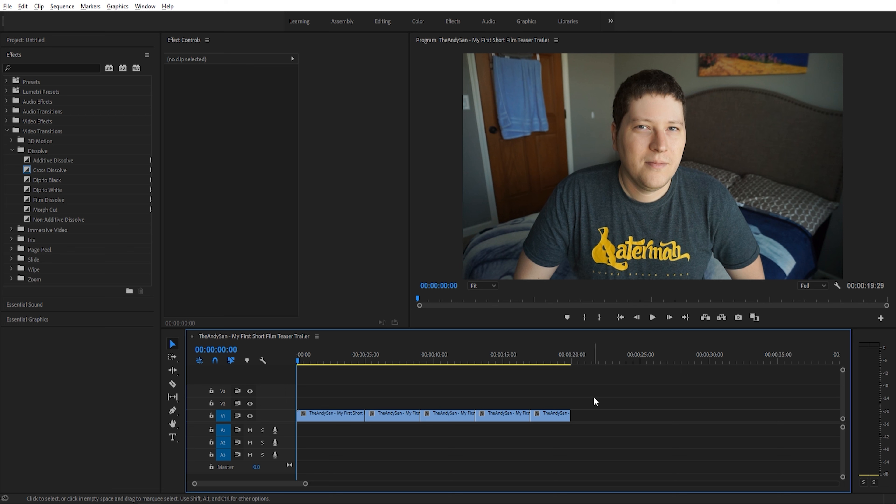
- Apply the default Cross Dissolve transition to all five clips on V1 and scrub through the first transitions
left_click_drag(593, 399, 345, 428)
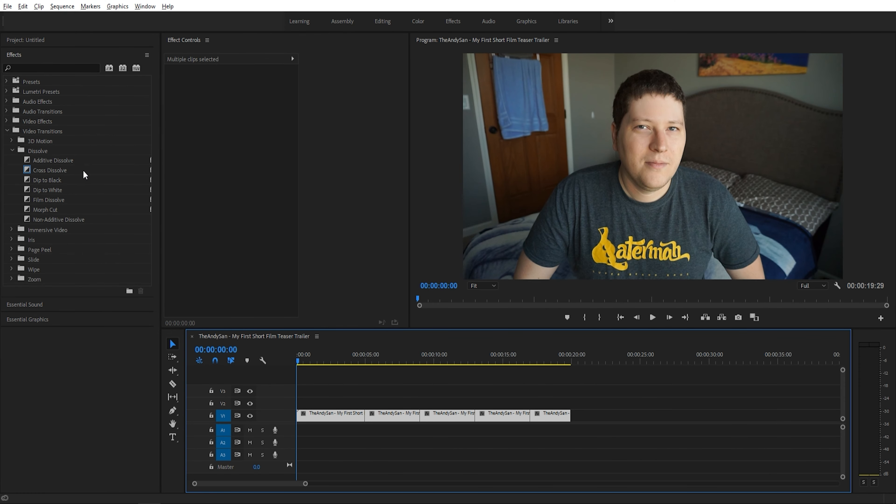
key("shift+d")
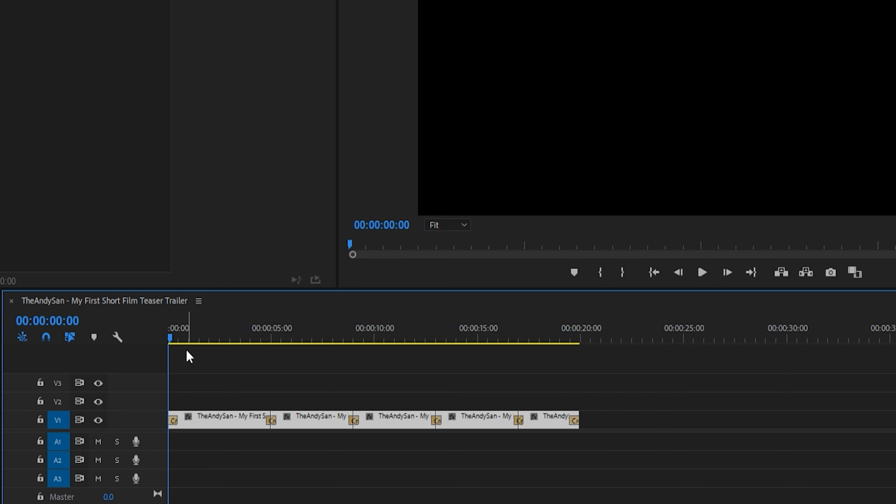
left_click_drag(175, 340, 299, 339)
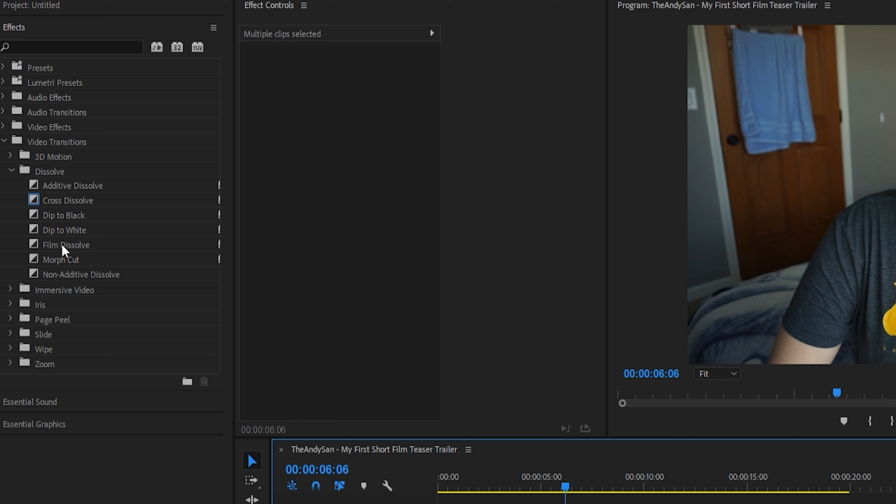
- Make Dip to White the default transition, apply it to all five clips on V1 and preview the result
right_click(74, 236)
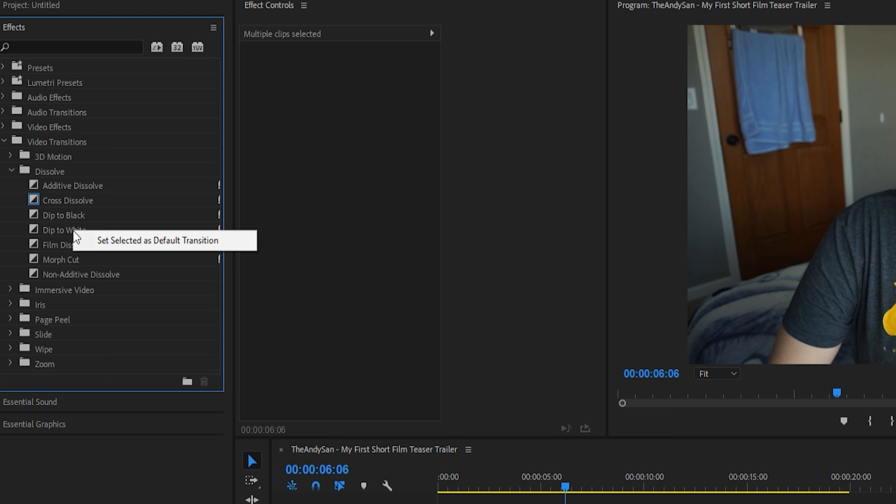
left_click(101, 240)
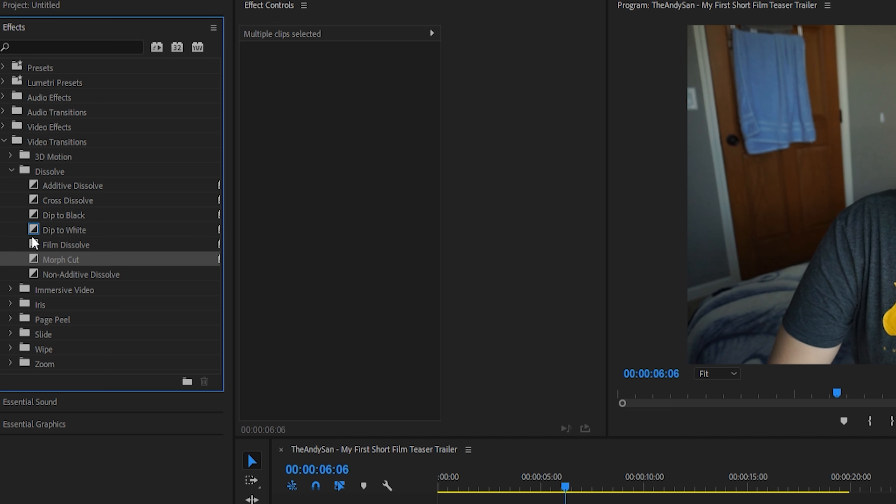
left_click(436, 451)
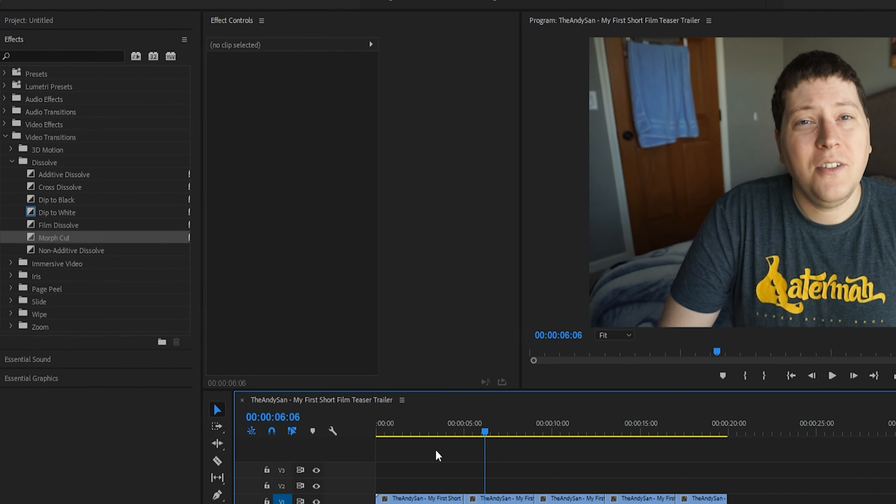
left_click_drag(793, 479, 426, 503)
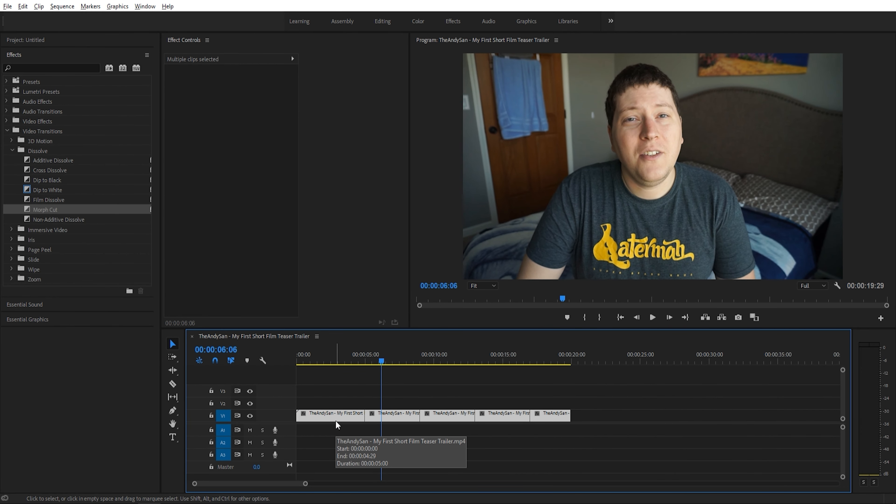
key("ctrl+d")
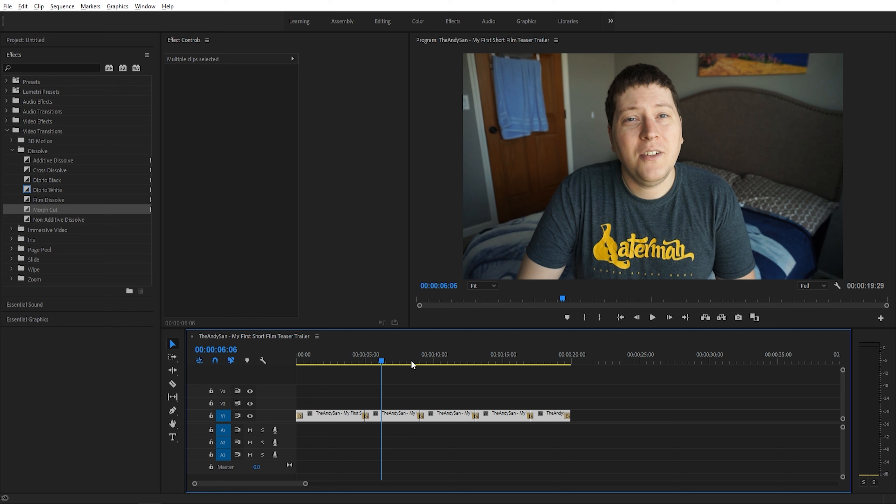
left_click_drag(382, 362, 408, 358)
key("space")
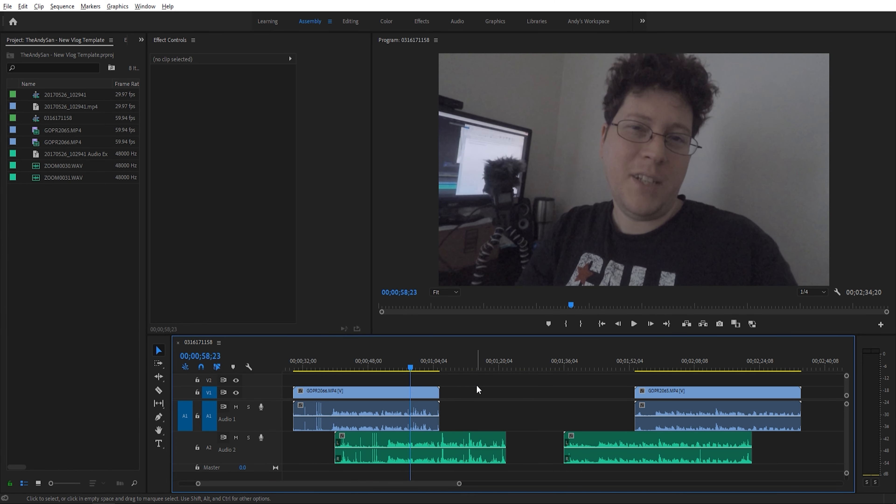
- Compare the clap spikes in the Audio 1 and Audio 2 waveforms around the GOPR2066.MP4 clip
scroll(475, 384, "up", 2)
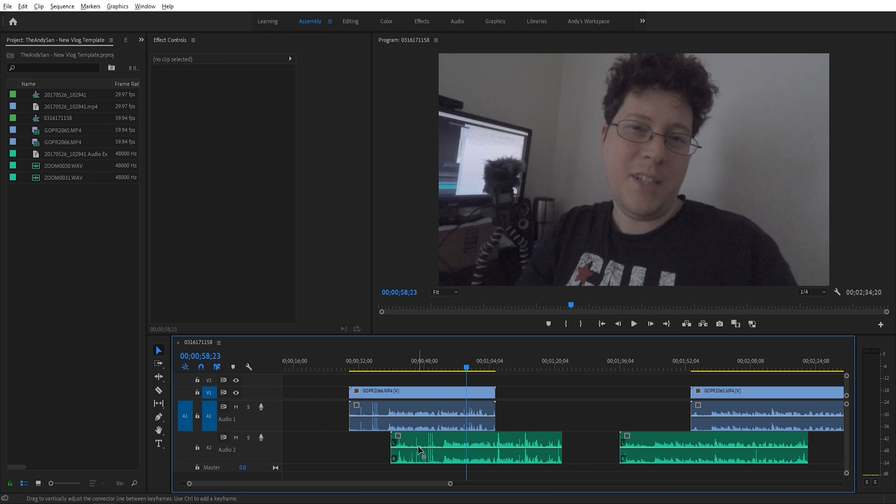
mouse_move(418, 446)
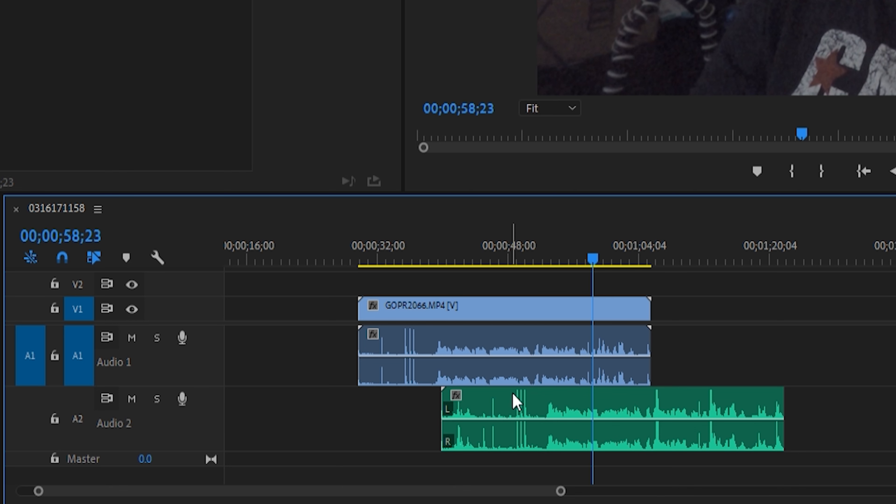
scroll(514, 415, "up", 5)
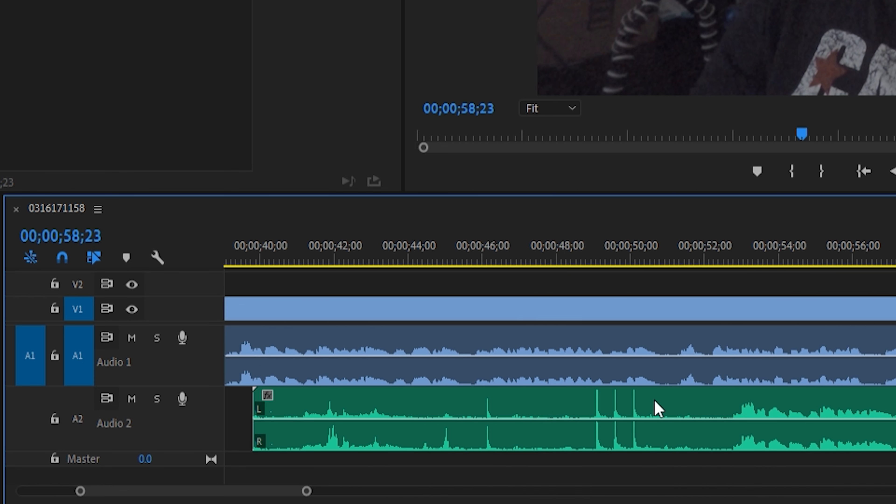
left_click(589, 255)
scroll(569, 367, "up", 6)
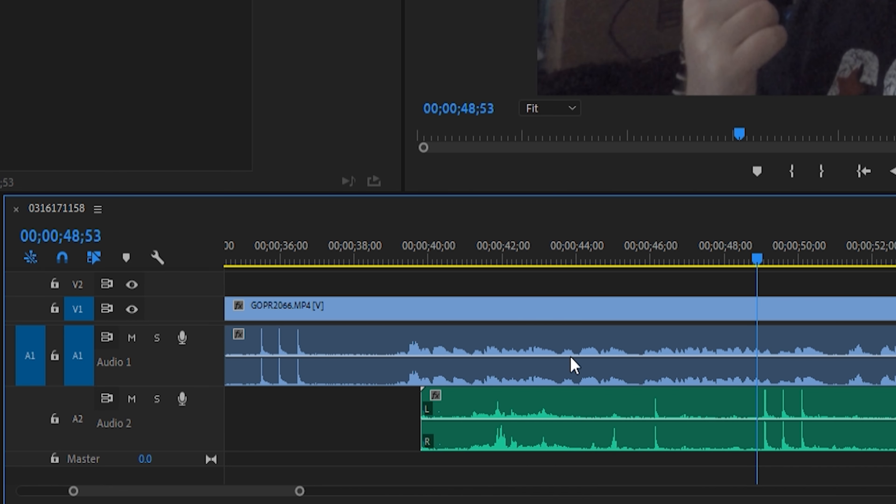
scroll(545, 370, "down", 5)
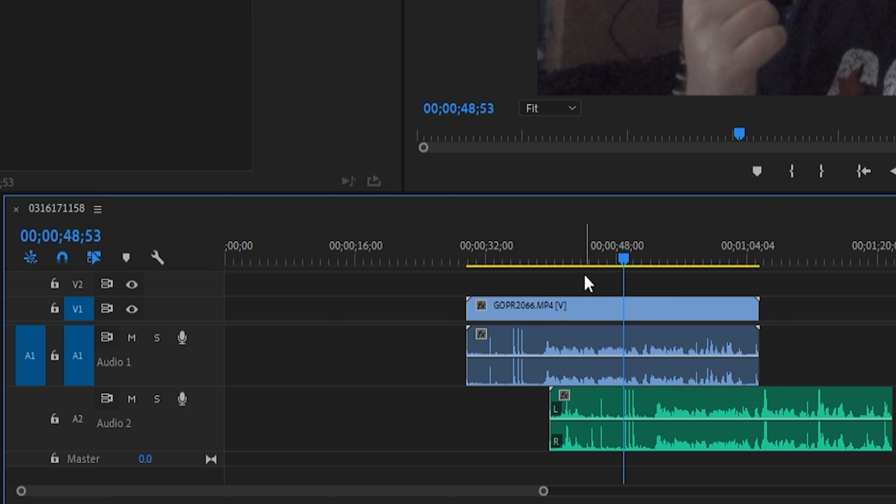
- Synchronize the GOPR2066.MP4 clip with the separate recording below it on Audio 2, using audio on track channel 1
left_click_drag(586, 282, 608, 402)
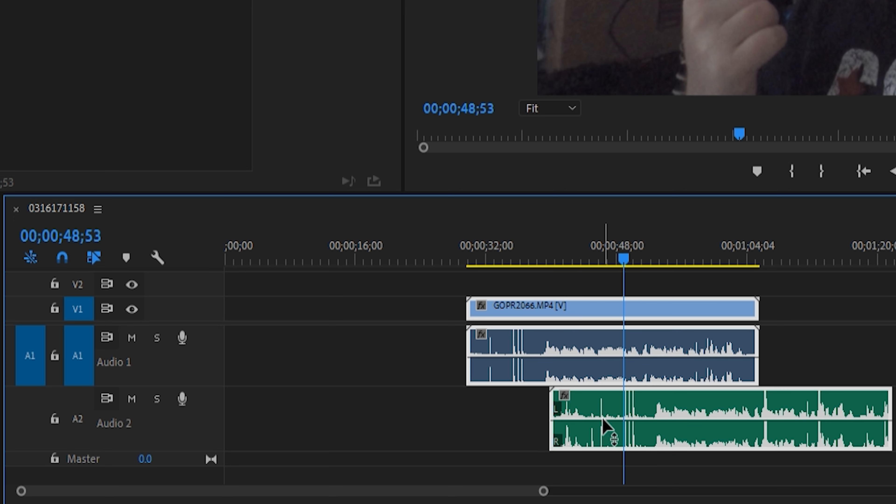
right_click(611, 408)
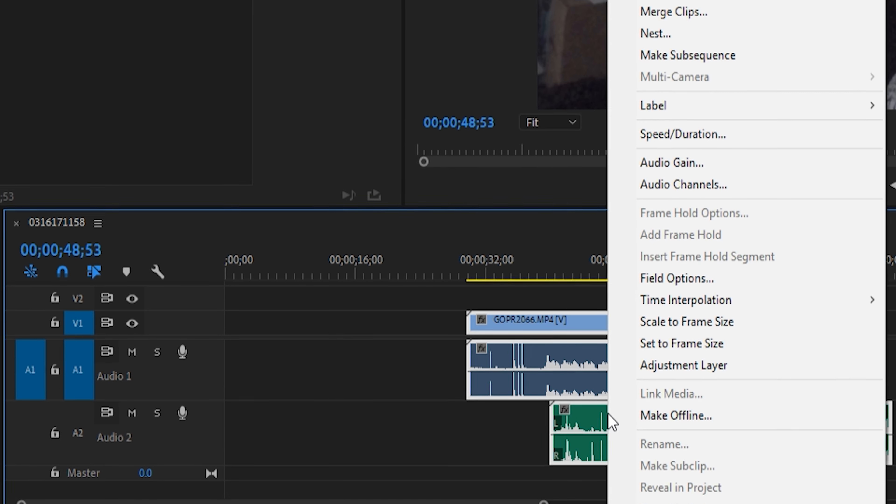
left_click(652, 113)
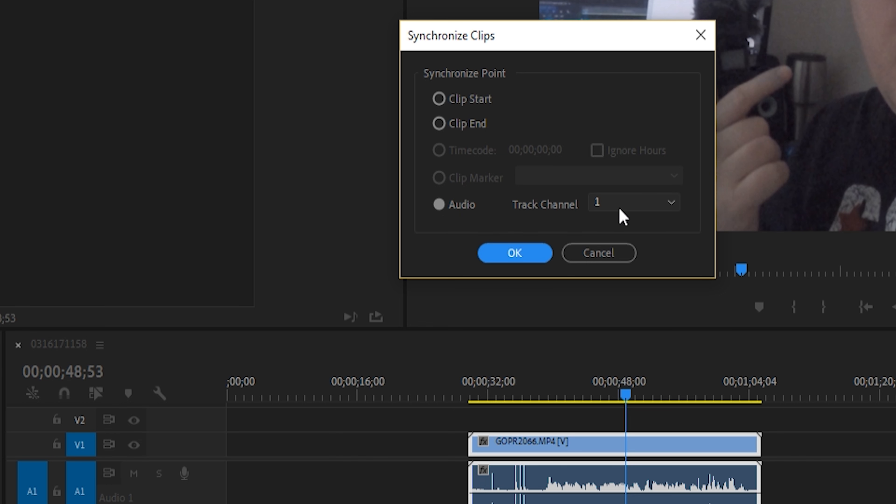
left_click(529, 257)
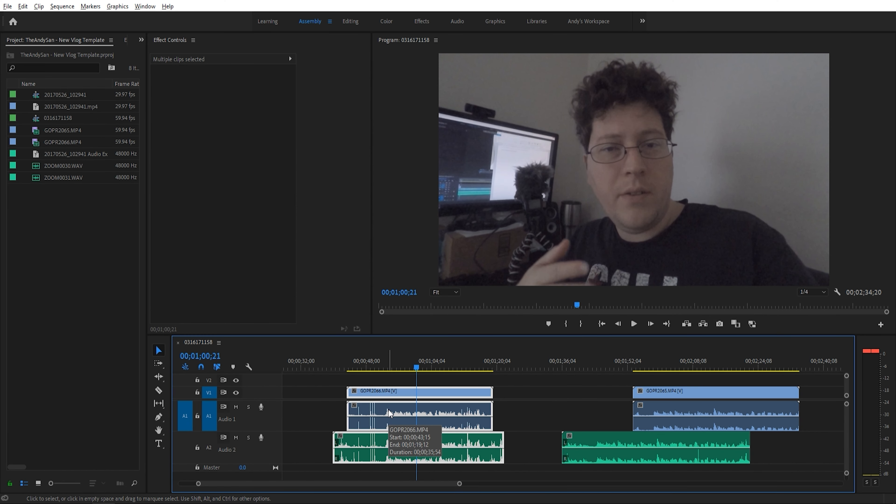
- Synchronize the GOPR2065.MP4 clip with its separate recording on Audio 2, using audio on track channel 1
scroll(390, 413, "down", 6)
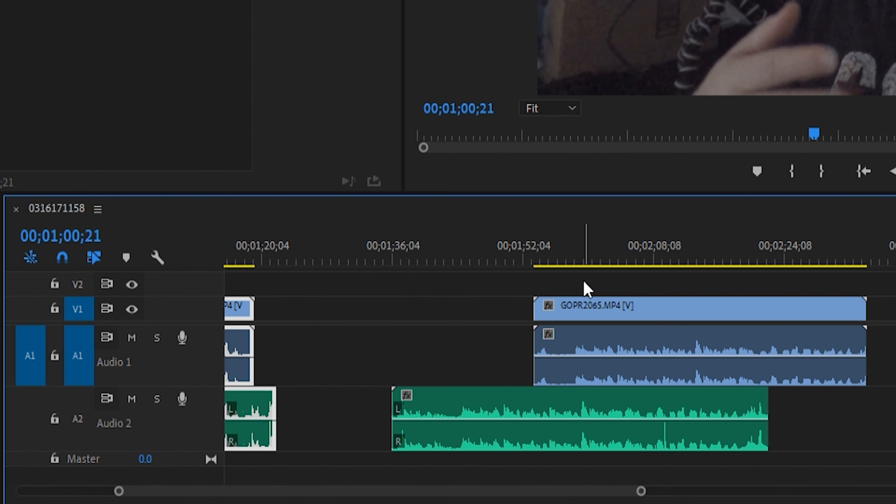
left_click(464, 396)
left_click(584, 407, "shift")
right_click(584, 408)
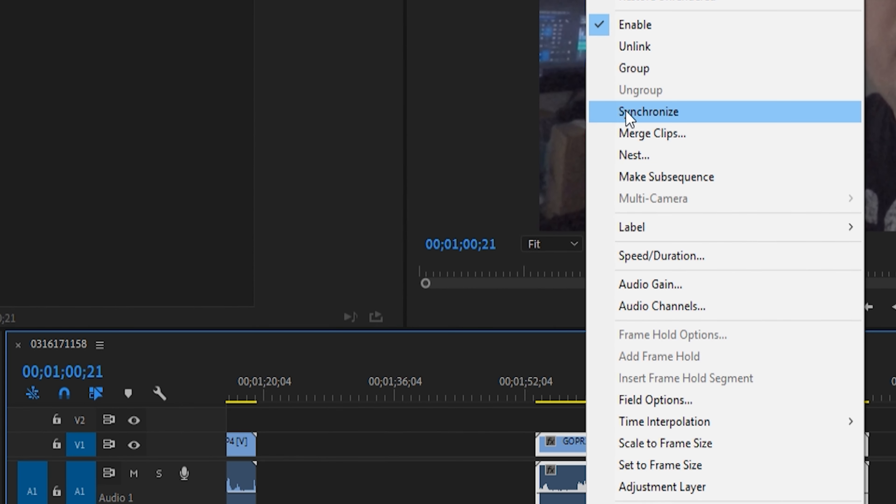
left_click(627, 24)
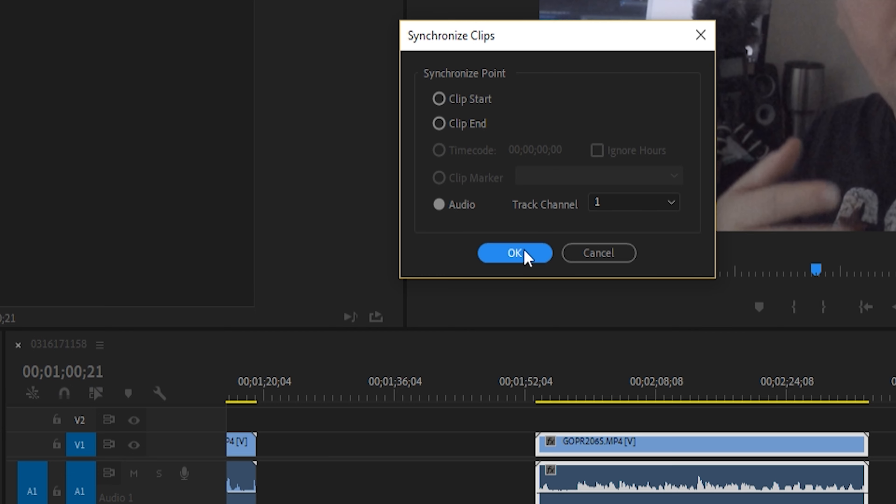
left_click(524, 188)
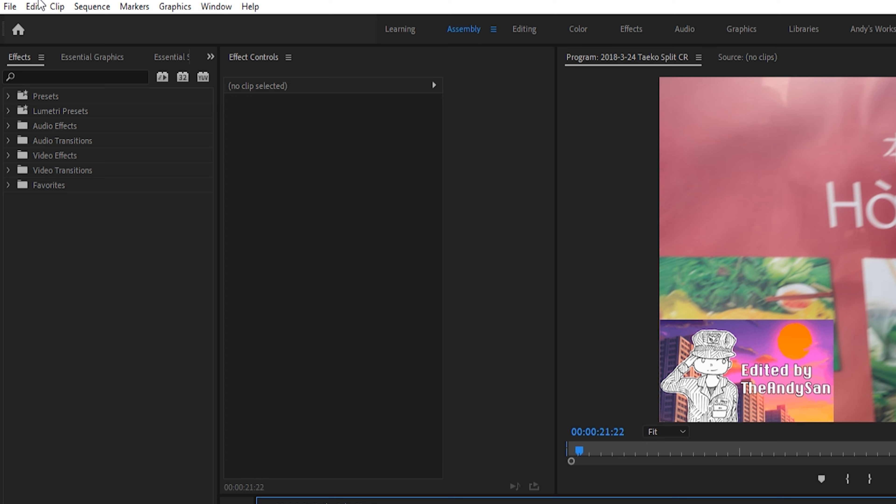
- Turn off automatic refreshing of growing files in the Media preferences and bring up the Media Cache preferences
left_click(36, 6)
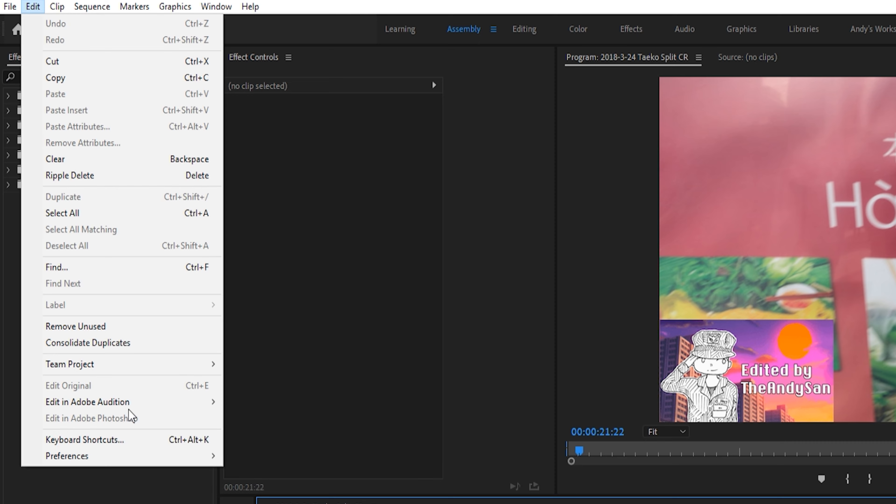
mouse_move(160, 460)
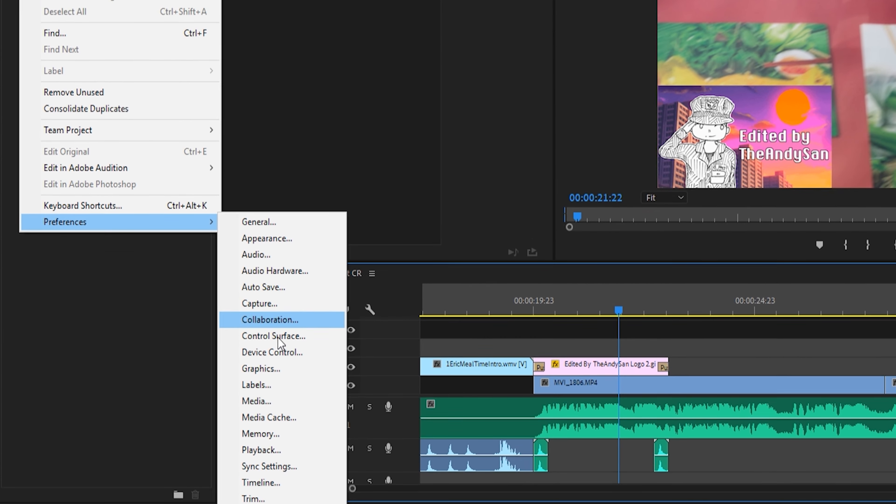
left_click(280, 393)
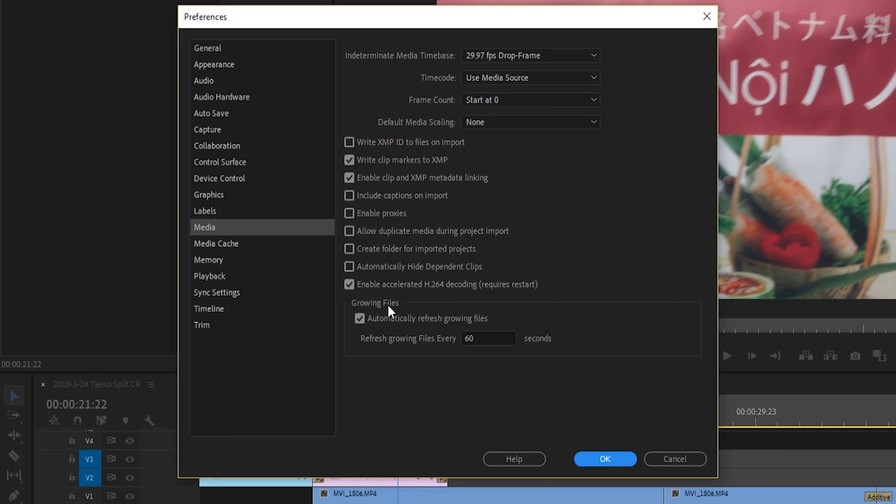
left_click(360, 318)
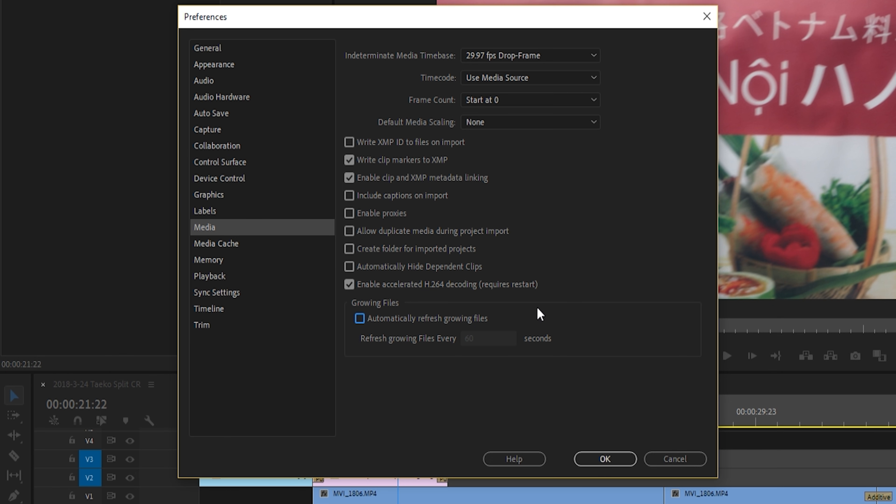
left_click(235, 241)
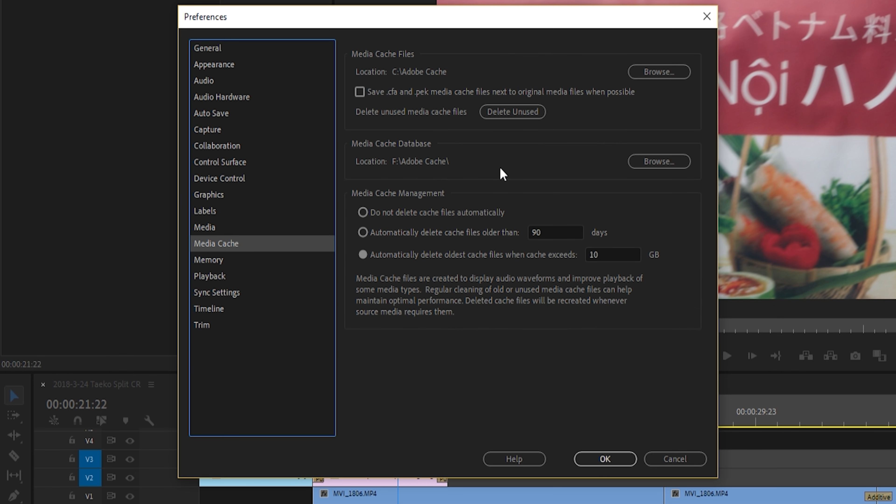
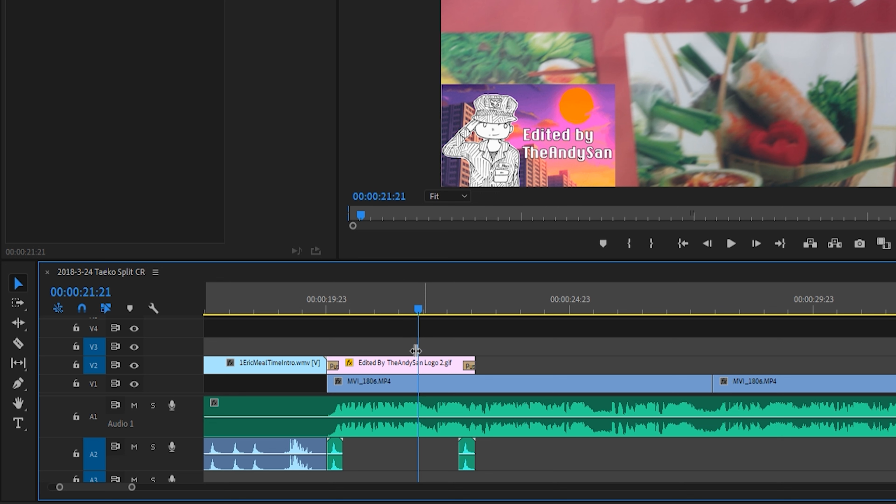
- Mark In at 00:00:20:00 and Out at 00:00:27:22 in the Taeko Split sequence, and render that In to Out range
scroll(393, 349, "down", 2)
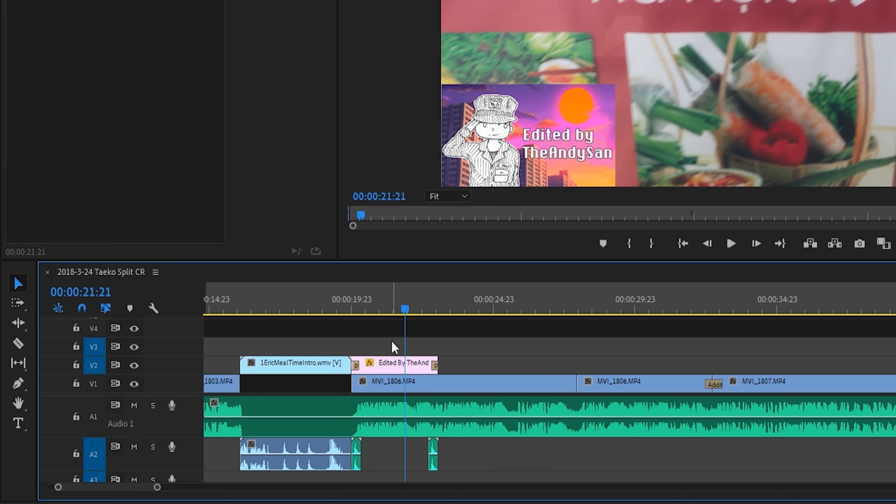
left_click_drag(383, 308, 354, 315)
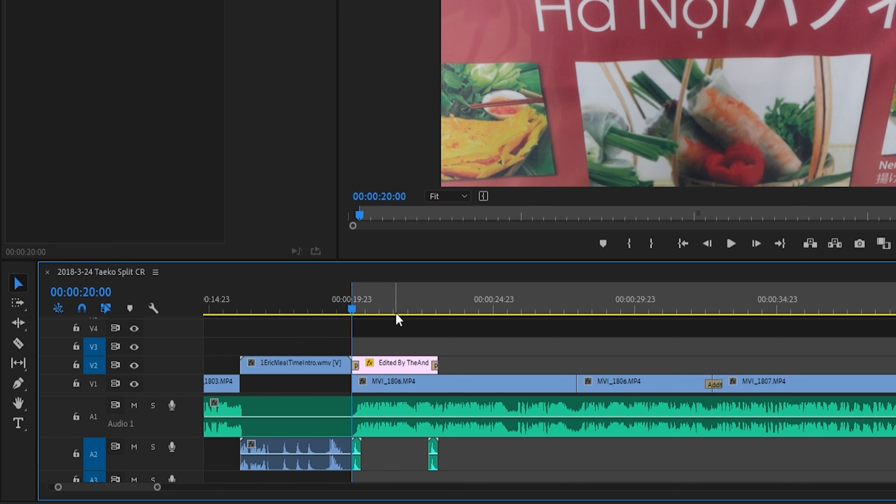
left_click_drag(410, 304, 573, 312)
key("o")
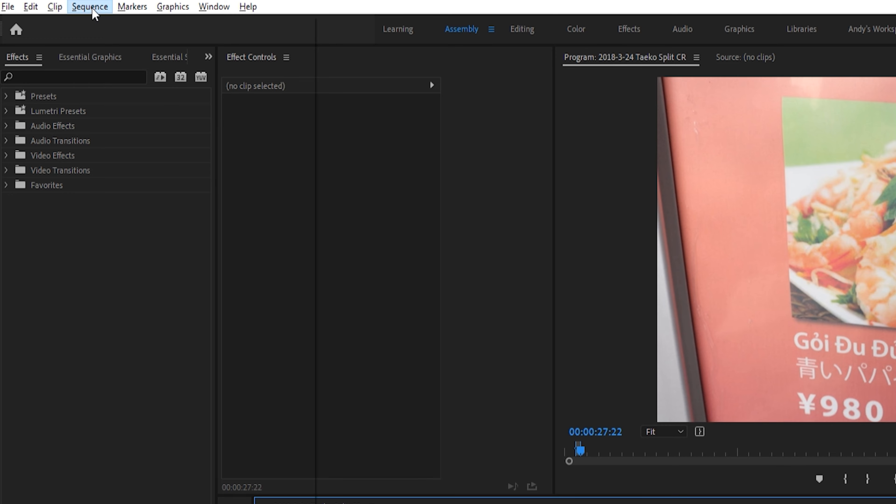
left_click(90, 7)
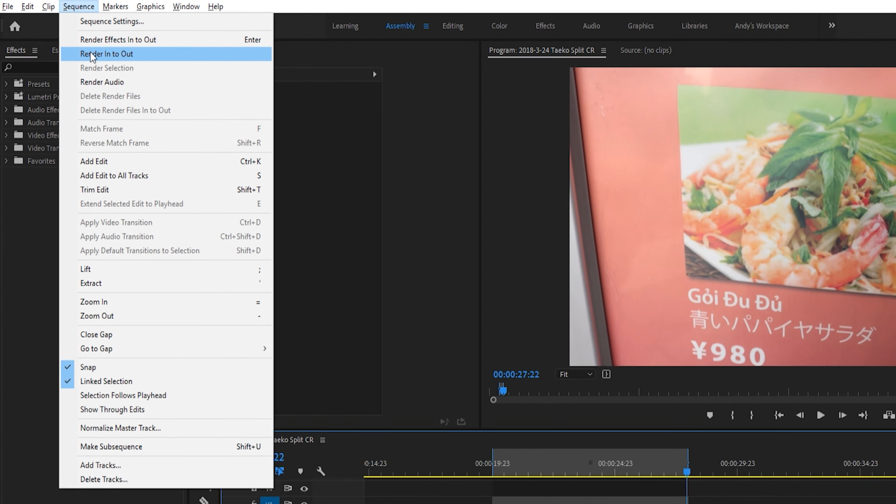
left_click(92, 55)
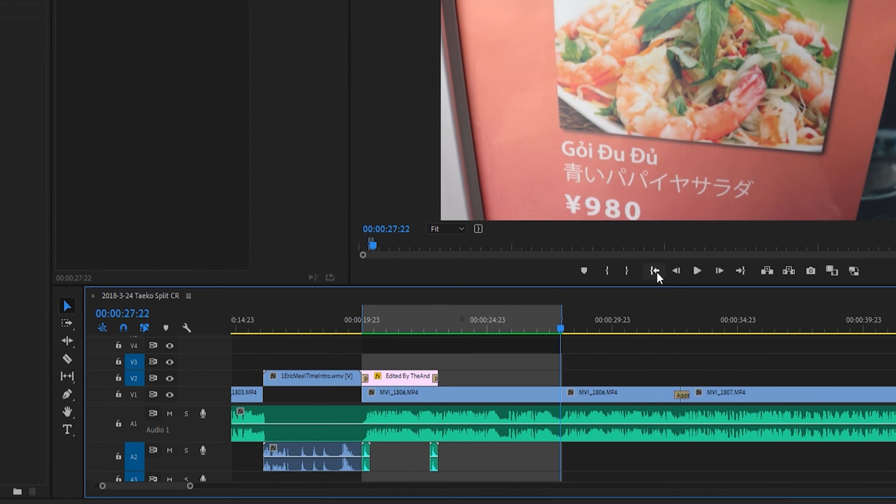
- Play the rendered range from its In point and scrub through the section around the logo clip
left_click(682, 244)
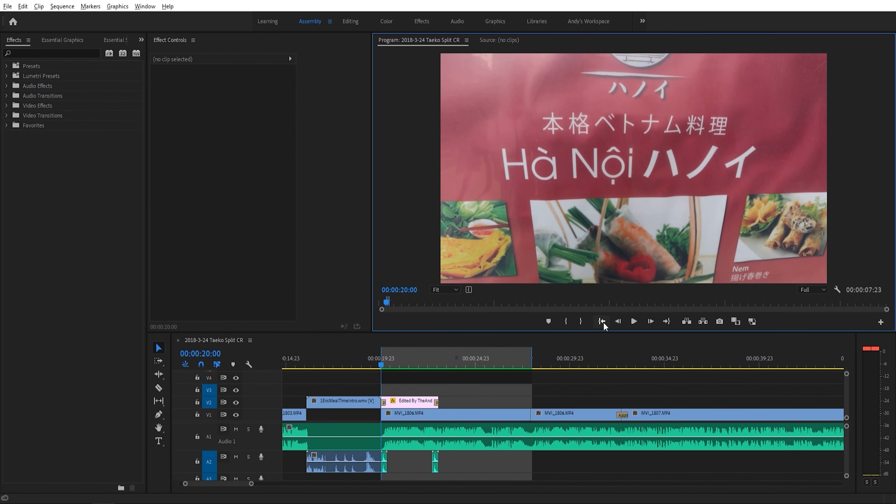
key("space")
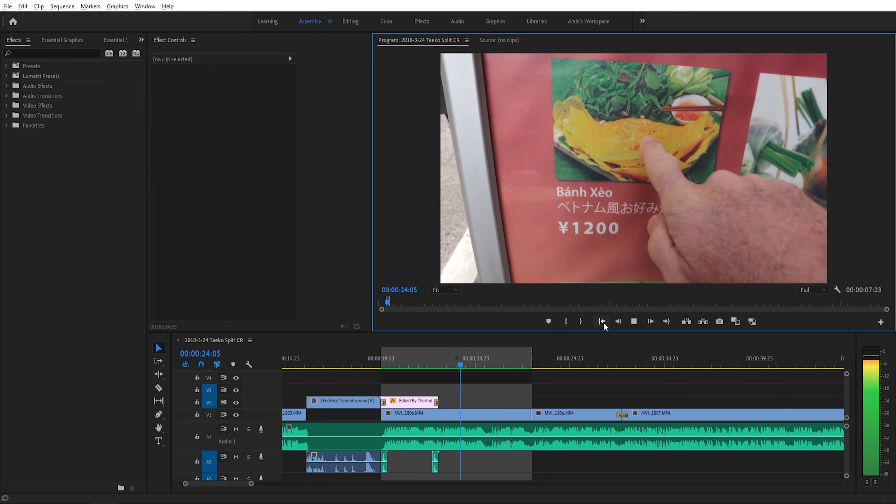
left_click(423, 355)
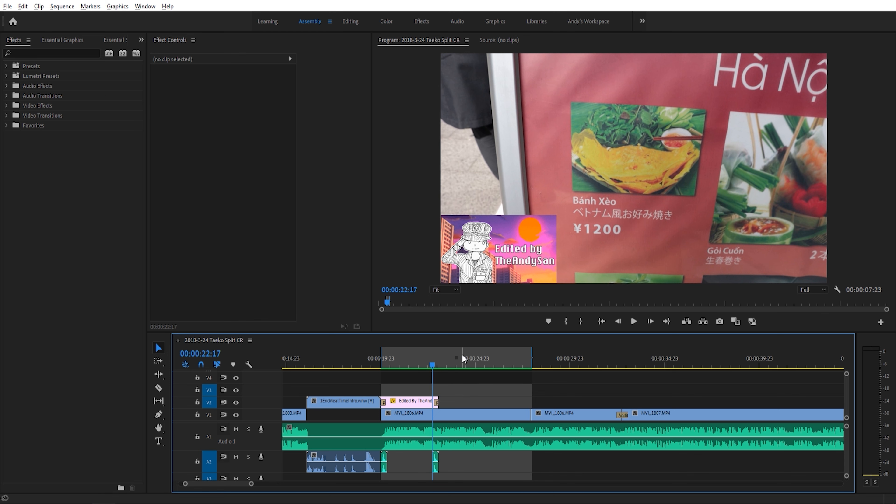
left_click_drag(432, 367, 407, 369)
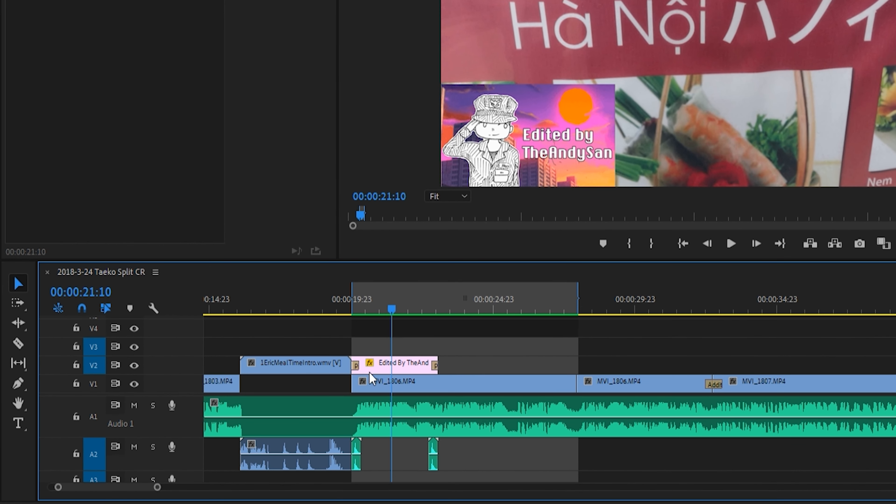
left_click_drag(400, 400, 403, 398)
left_click_drag(387, 363, 458, 363)
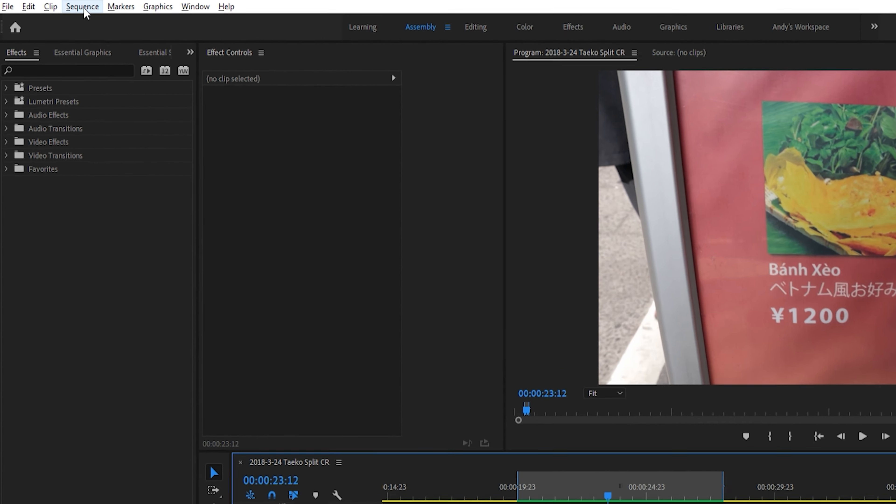
- Request deletion of all render files associated with the current project
left_click(85, 13)
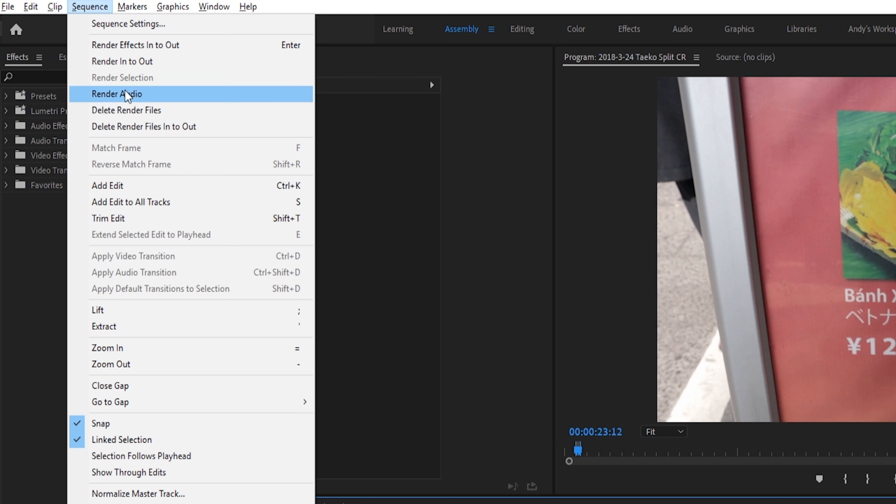
left_click(127, 109)
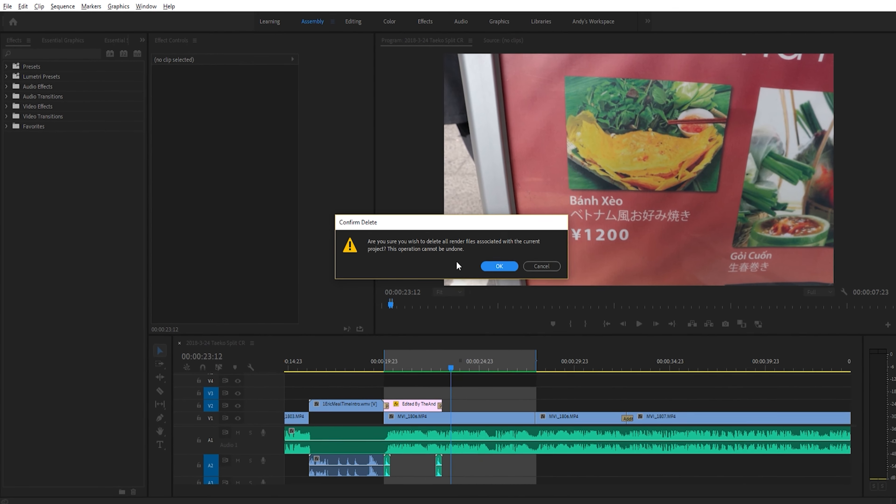
left_click(612, 325)
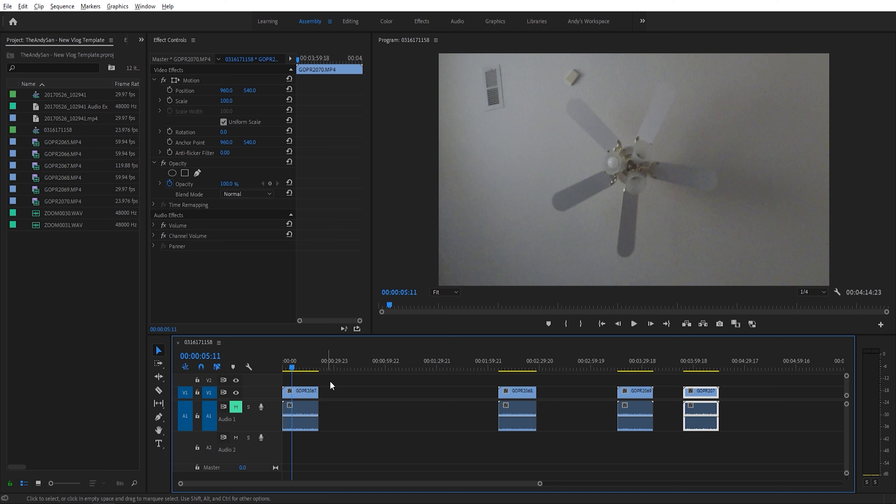
- Set the speed of the GOPR2067.MP4 timeline clip to 20% with Frame Sampling and play the slowed clip
left_click(296, 394)
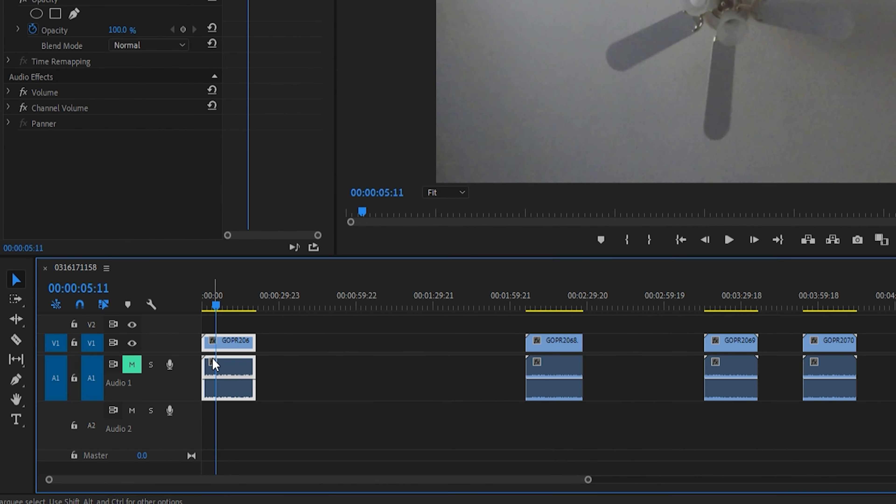
right_click(233, 374)
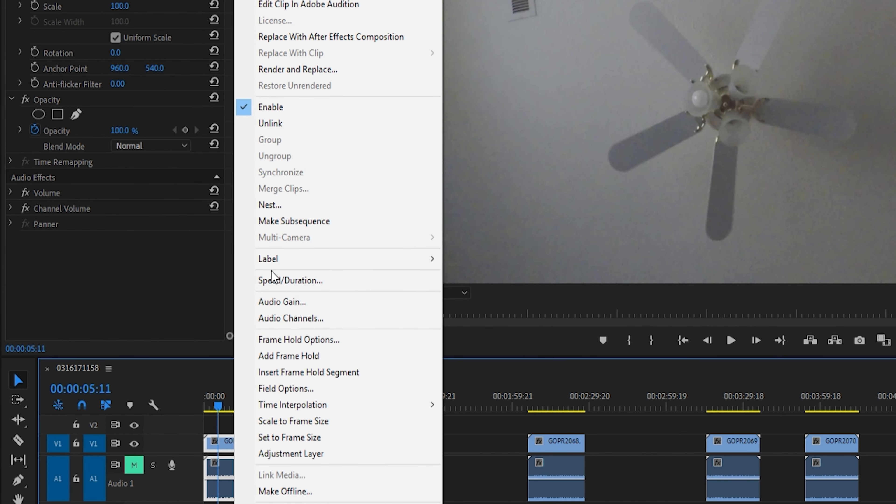
left_click(274, 277)
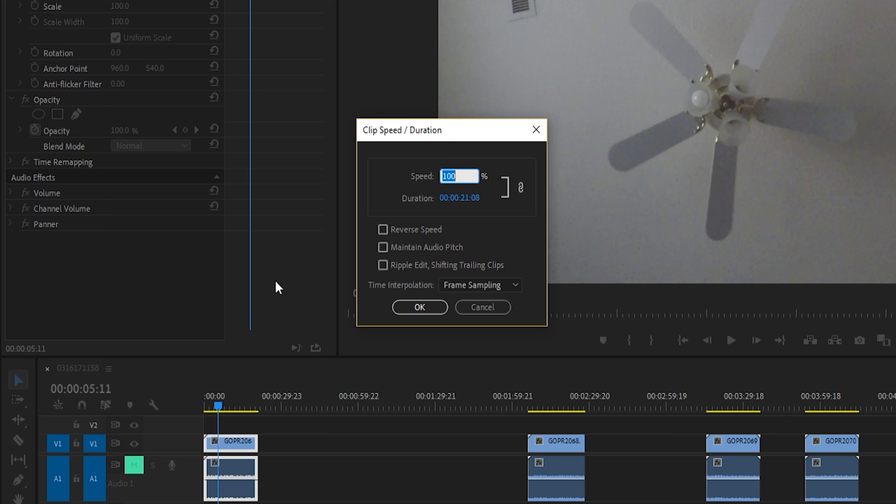
type("20")
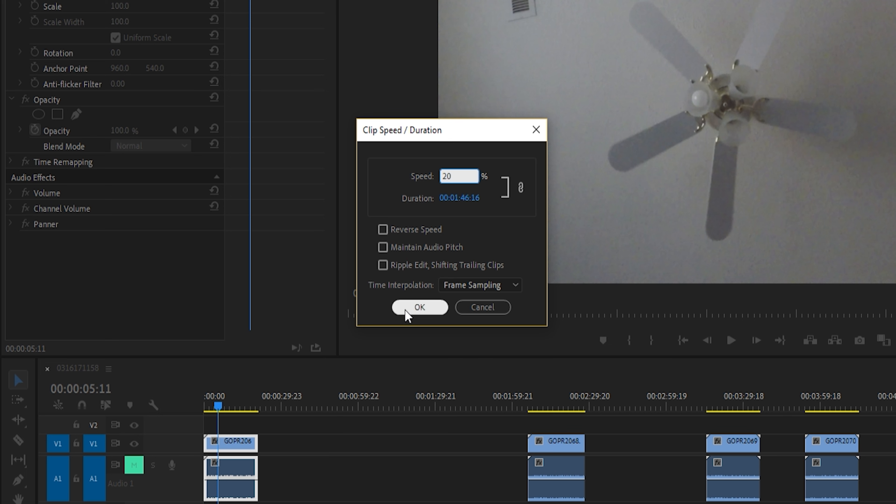
left_click(419, 307)
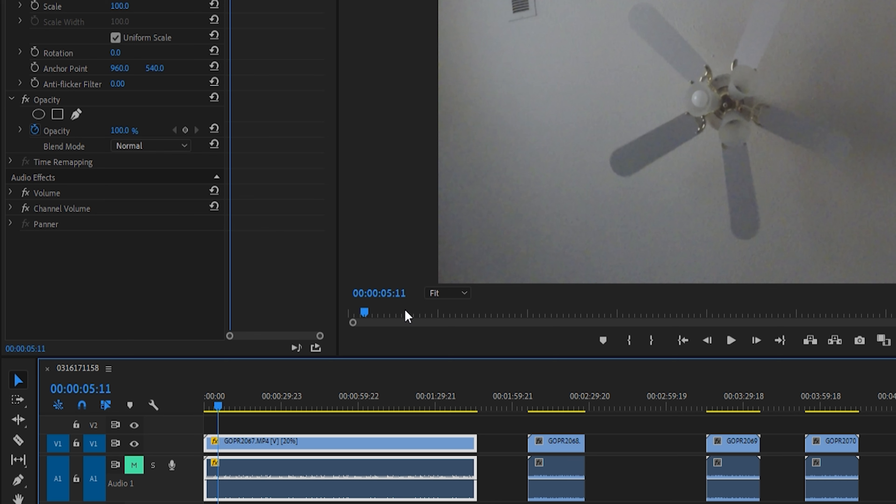
key("space")
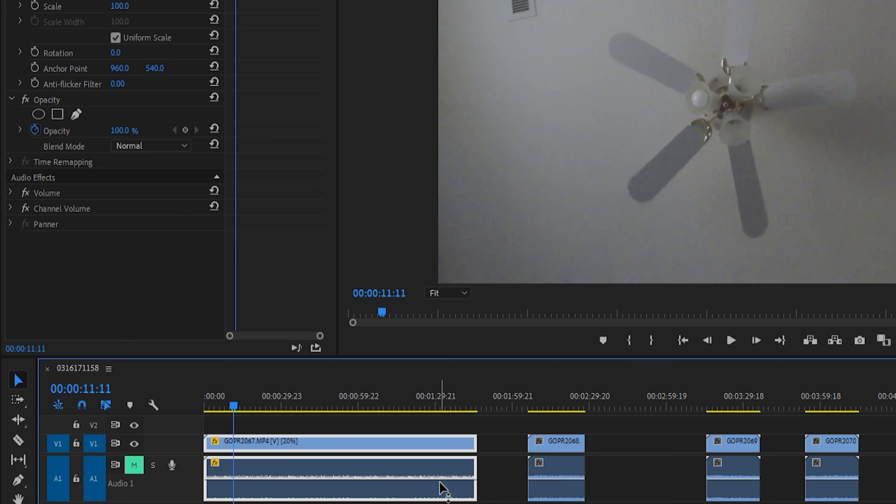
scroll(441, 482, "down", 5)
scroll(441, 483, "up", 5)
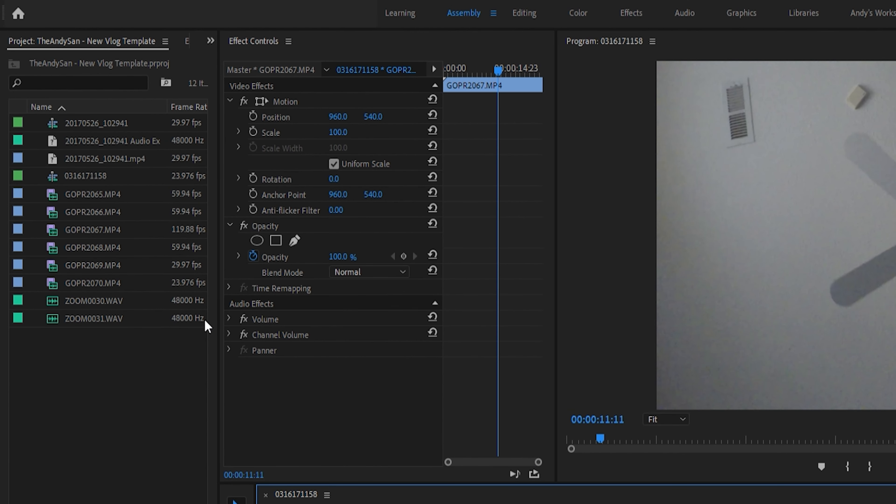
- Interpret the GOPR2067.MP4 source footage at an assumed frame rate of 23.976 fps and play its timeline clip from the start
mouse_move(110, 228)
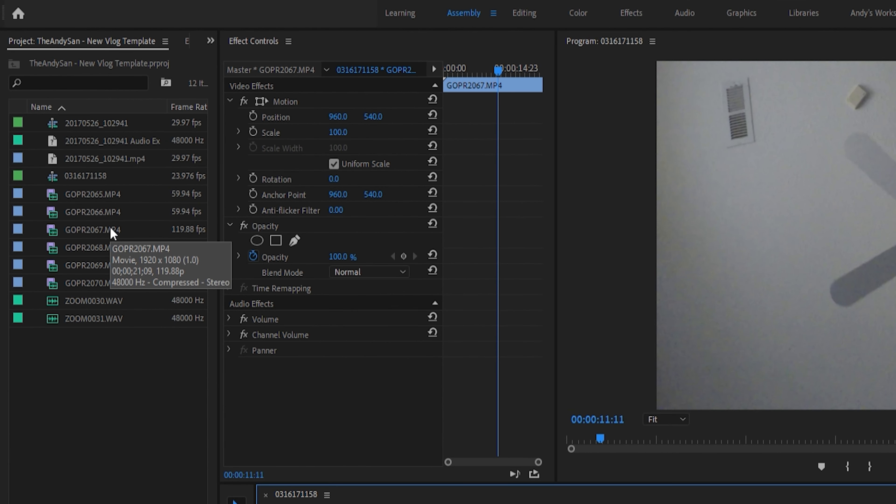
left_click(111, 229)
right_click(110, 226)
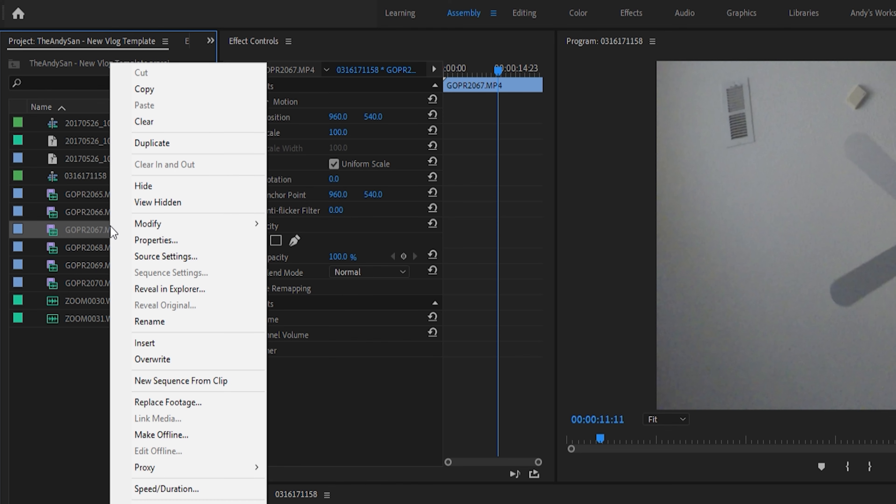
mouse_move(181, 224)
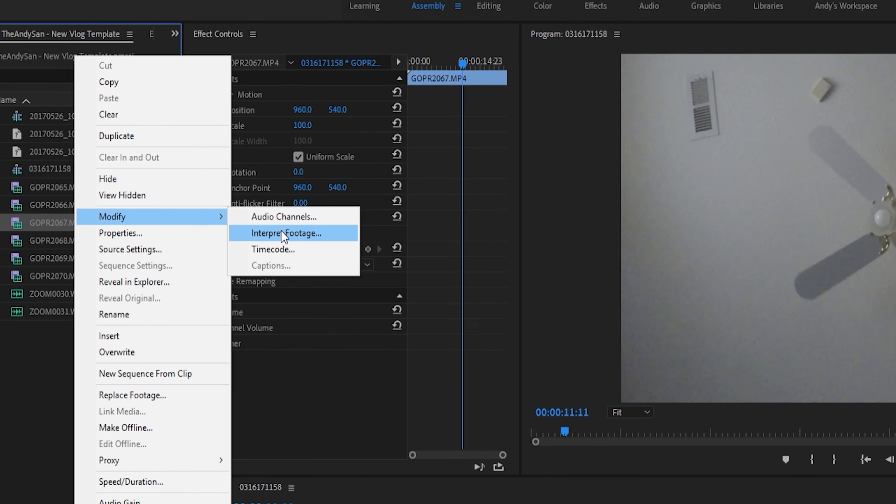
left_click(318, 240)
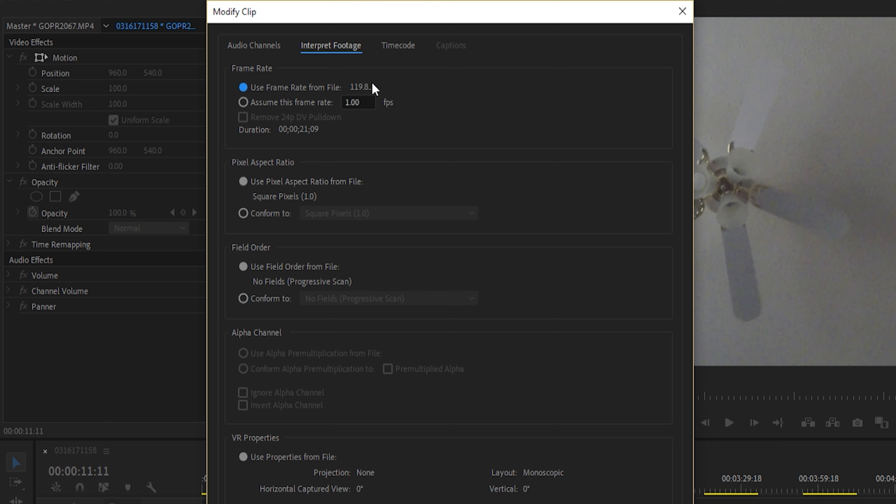
left_click(248, 104)
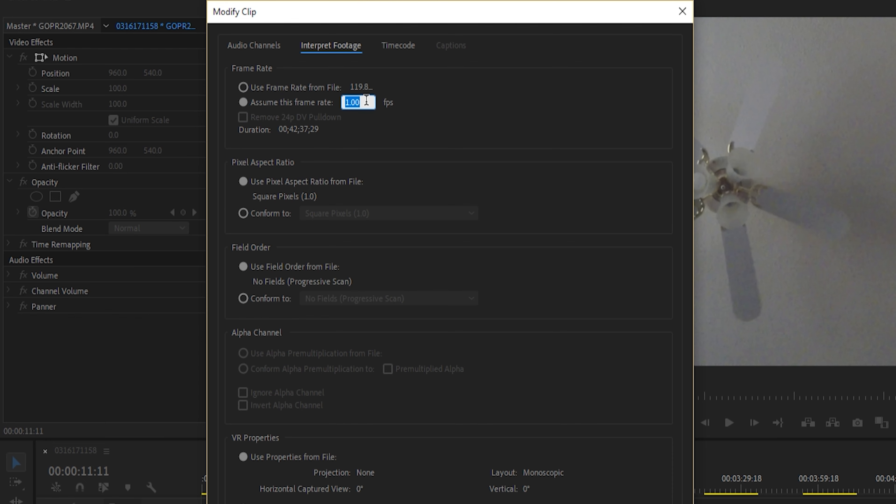
type("23.976")
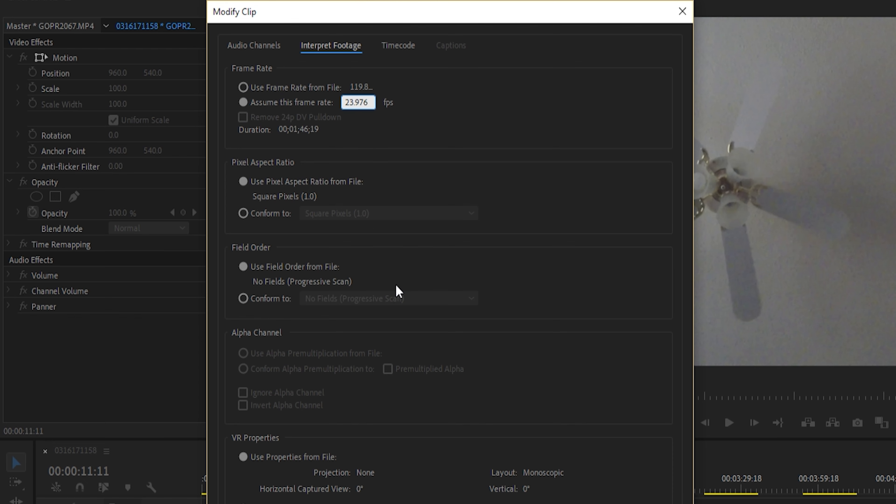
left_click(516, 488)
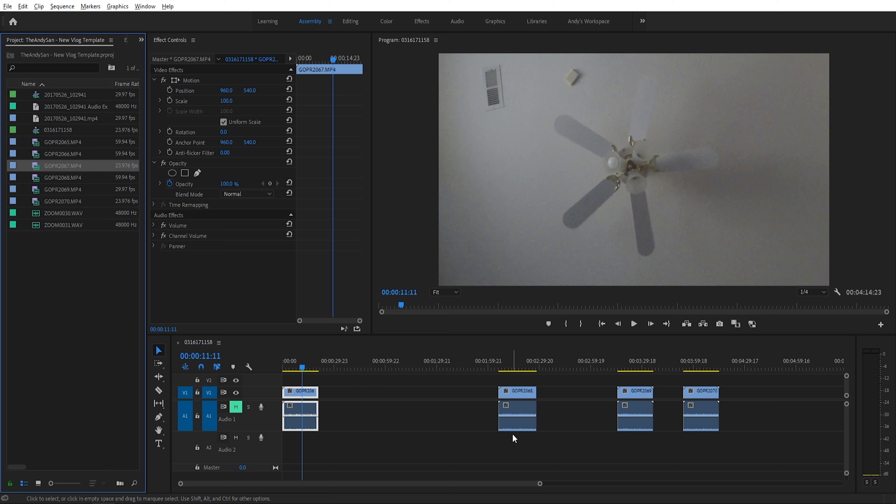
left_click_drag(302, 367, 284, 370)
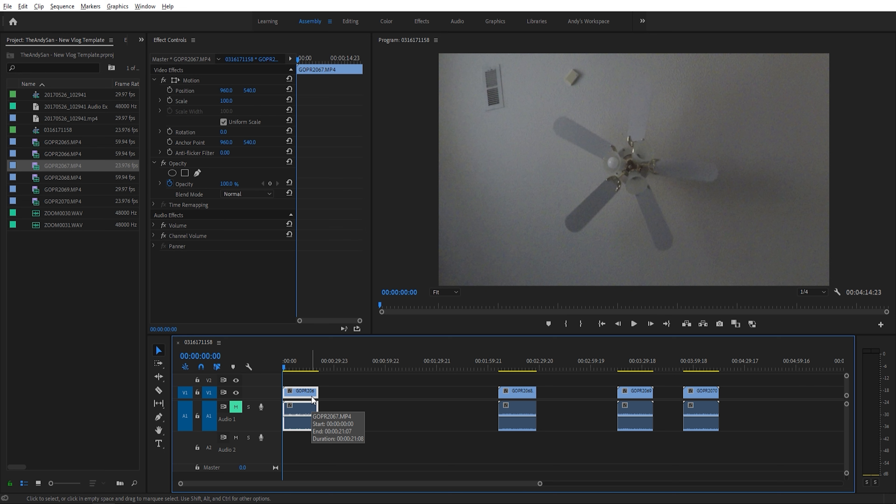
key("space")
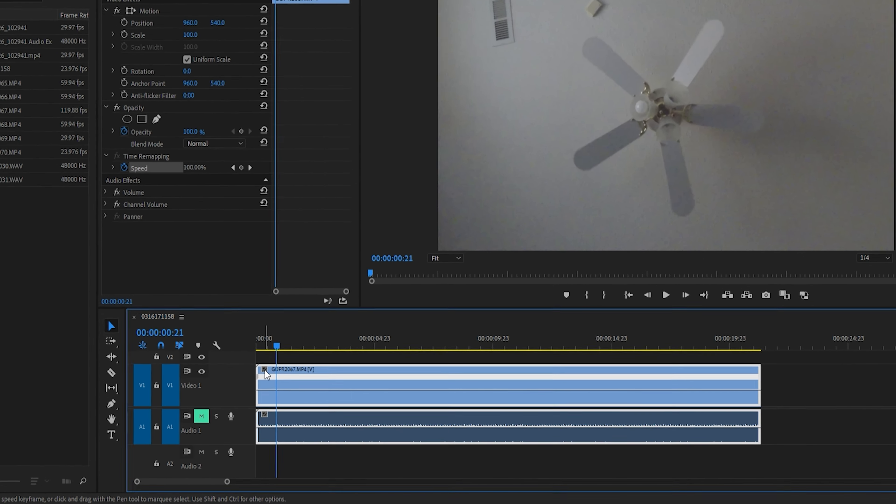
- Show the Time Remapping speed line on the GOPR2067.MP4 clip and lower the whole line to 67%
left_click(265, 371)
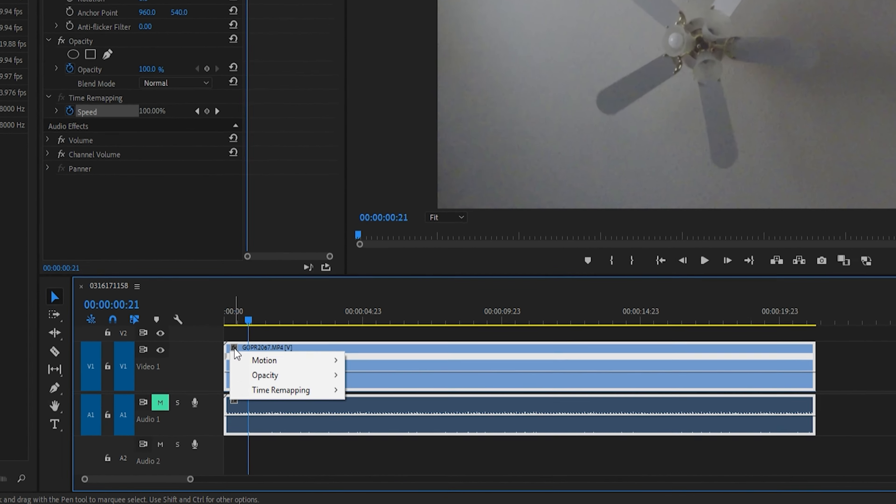
mouse_move(328, 409)
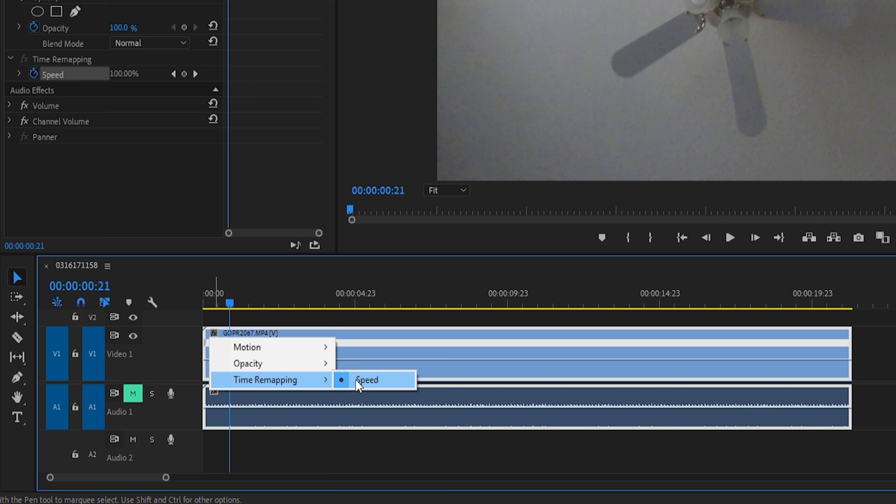
left_click(366, 380)
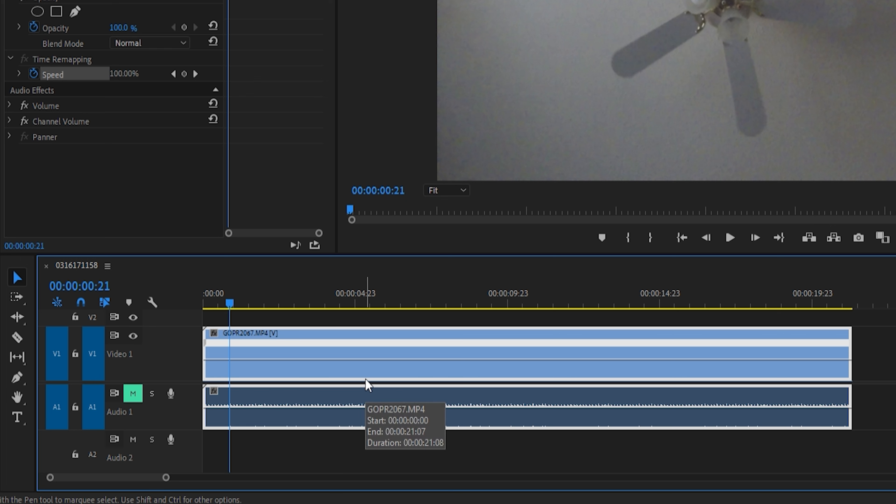
left_click_drag(368, 359, 376, 361)
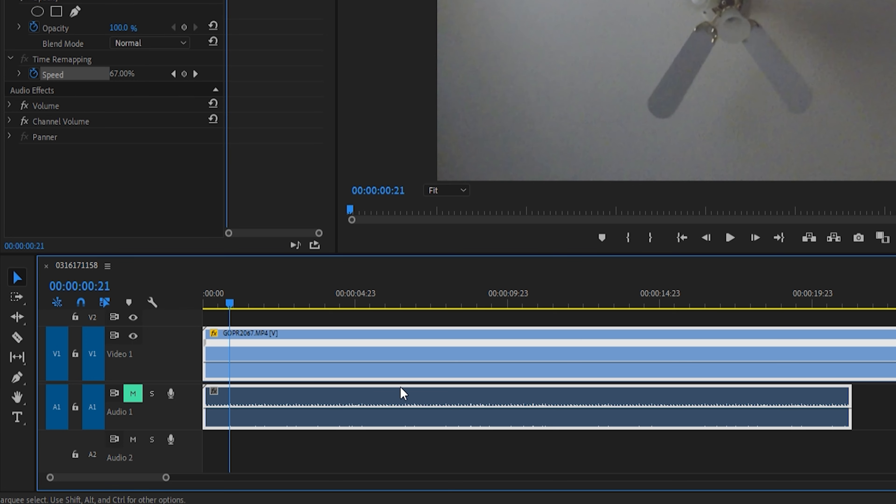
scroll(423, 388, "down", 6)
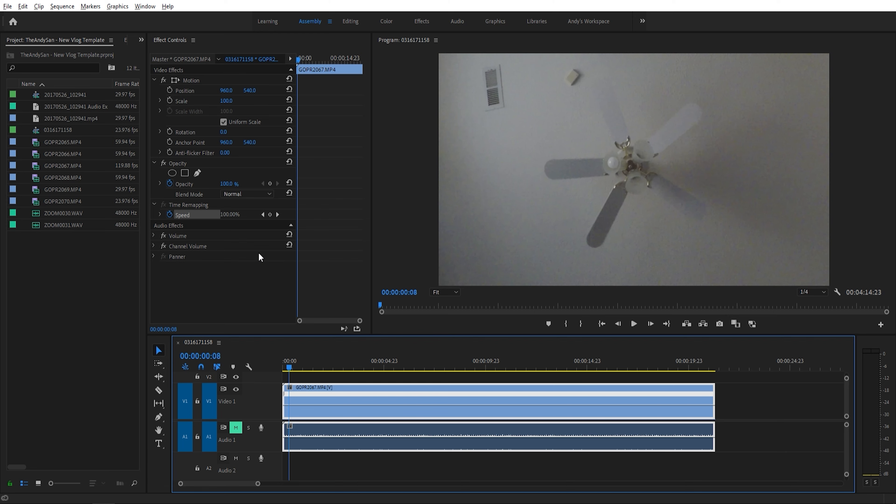
- Add a Time Remapping speed keyframe to the GOPR2067.MP4 clip at 00:00:01:05
left_click(307, 367)
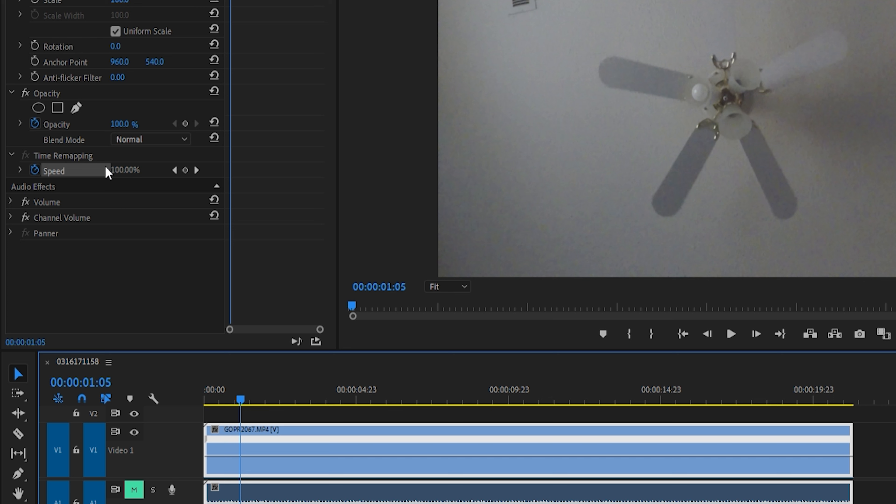
left_click(186, 170)
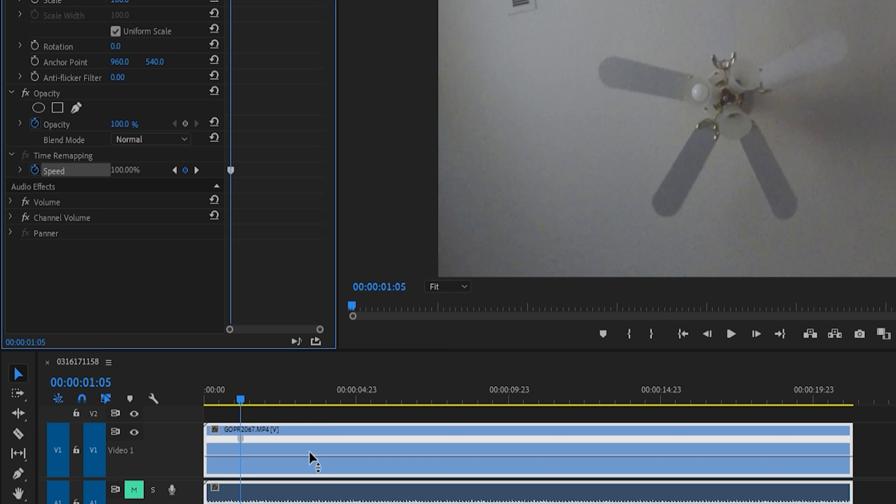
- Lower the GOPR2067.MP4 clip's speed after the 00:00:01:05 keyframe to 20% and split that keyframe into a gradual speed ramp
left_click(312, 460)
left_click_drag(312, 460, 314, 462)
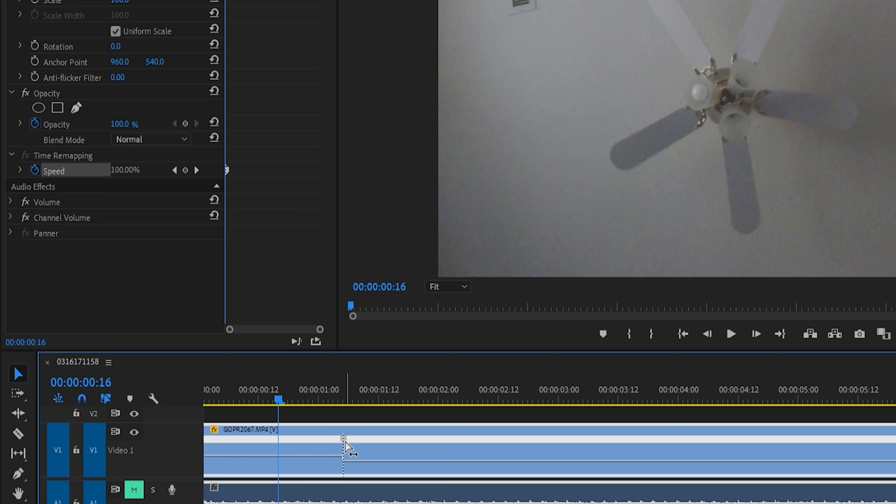
left_click_drag(345, 440, 370, 444)
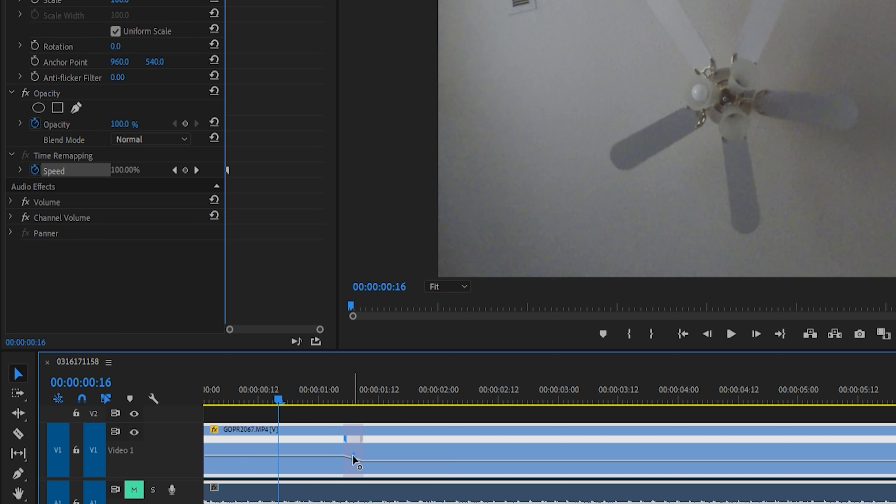
left_click_drag(345, 439, 335, 443)
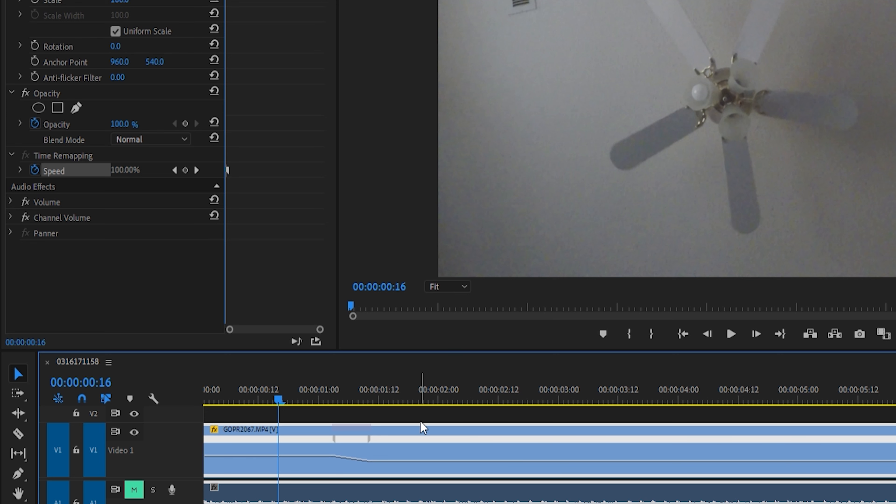
- Play the GOPR2067.MP4 clip from 00:00:00:06 to review the ramp into slow motion
left_click(229, 400)
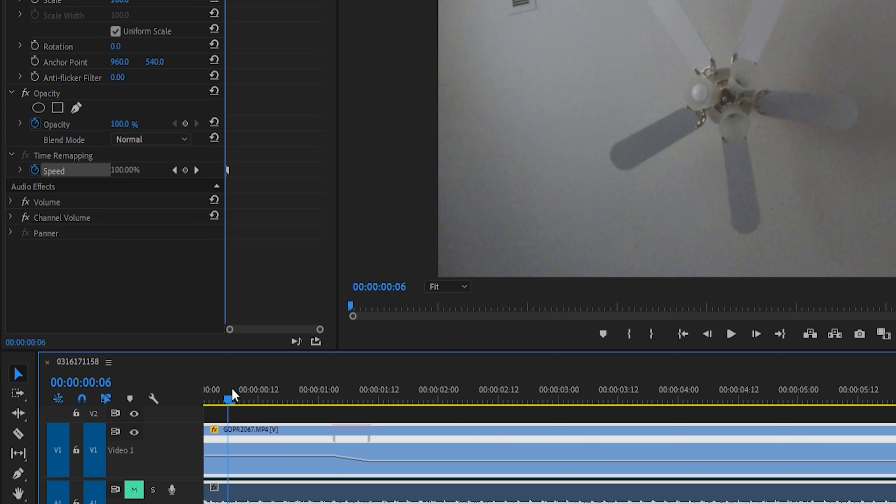
key("space")
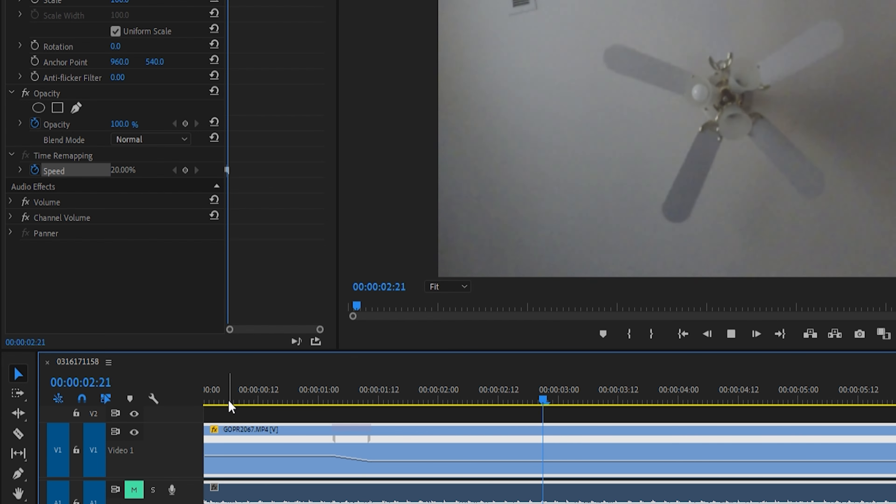
key("space")
- Add a second Time Remapping speed keyframe at 00:00:04:15 and raise the GOPR2067.MP4 clip's speed after it
scroll(400, 424, "down", 6)
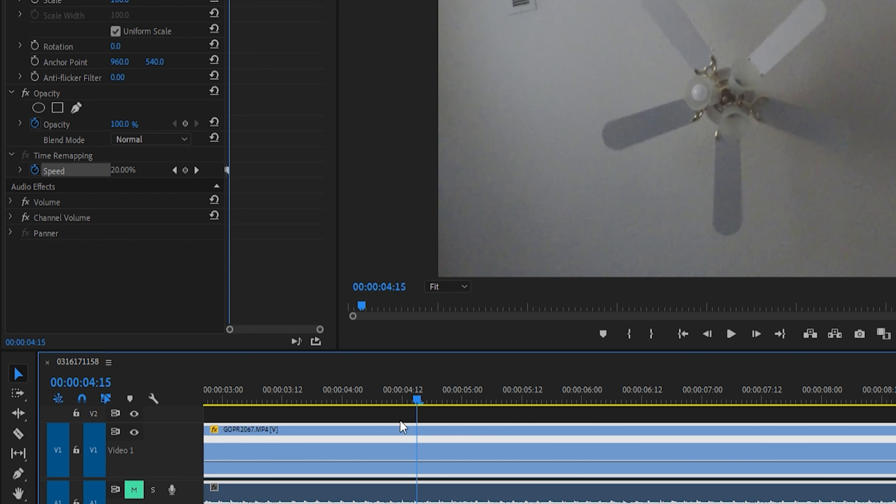
left_click(185, 171)
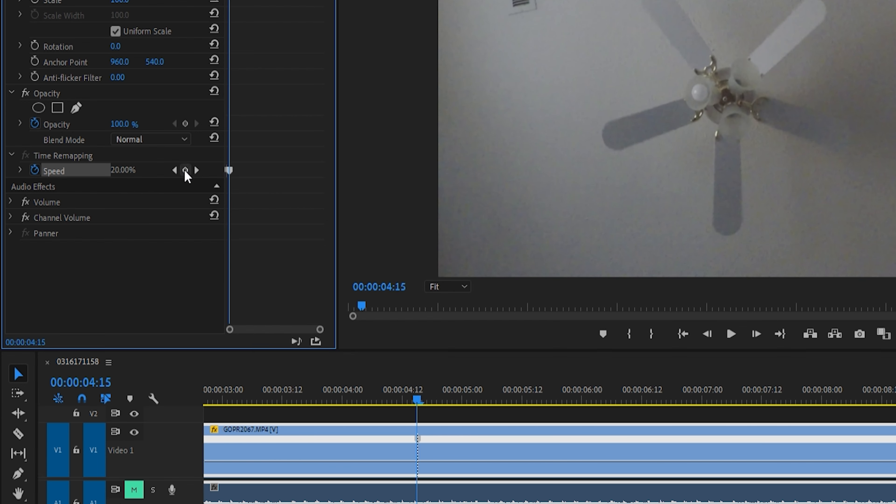
left_click(459, 460)
left_click_drag(459, 460, 474, 456)
- Split the 00:00:04:15 speed keyframe into a gradual ramp and play the clip through it
key("shift+Left")
left_click_drag(421, 440, 450, 441)
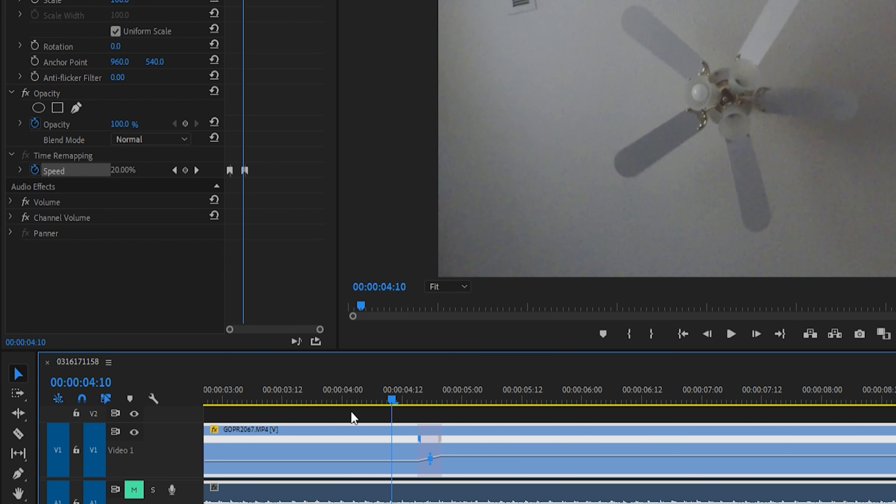
left_click(282, 399)
key("space")
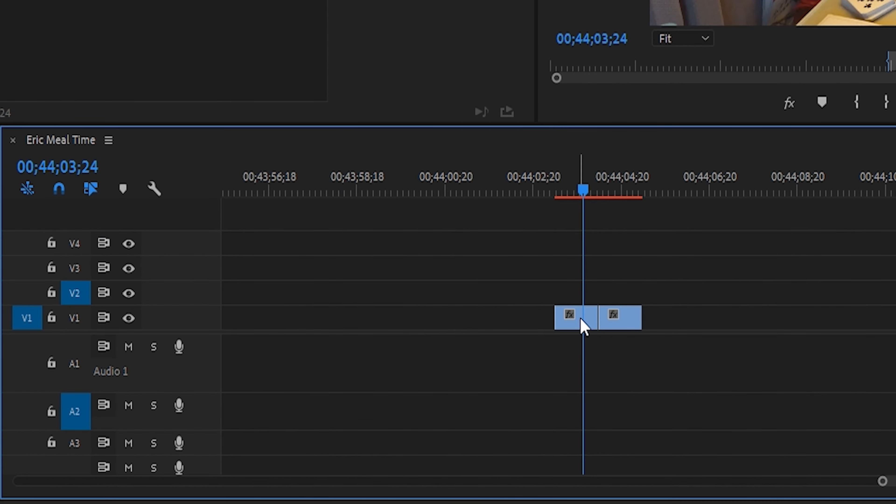
- Move the first clip of the Eric Meal Time sequence to V2 and slide the second V1 clip to start at 00;44;03;29
left_click_drag(626, 191, 576, 187)
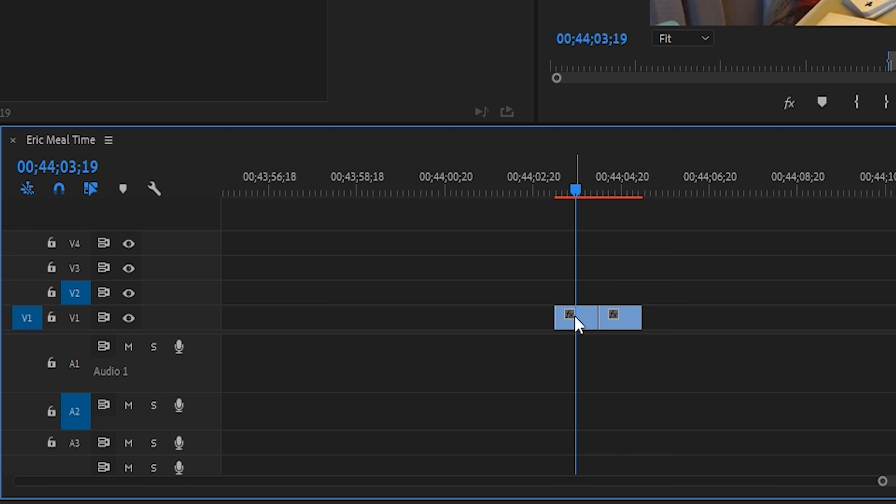
left_click_drag(574, 315, 578, 303)
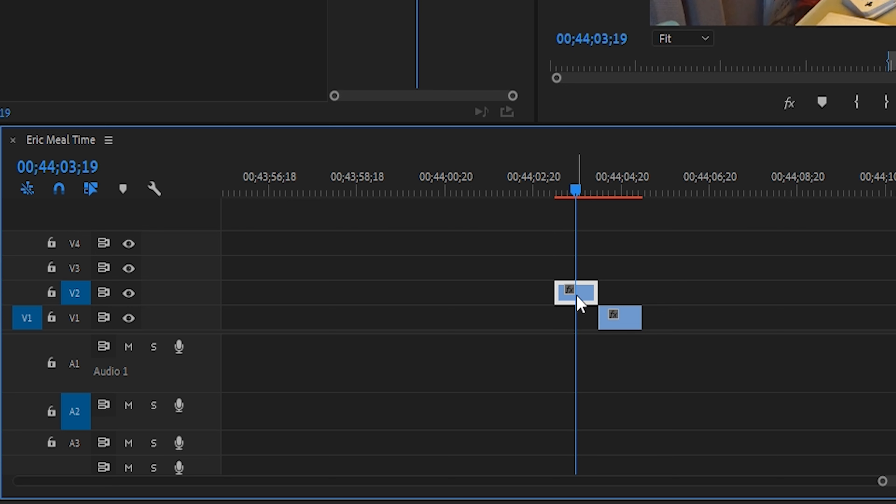
left_click(600, 190)
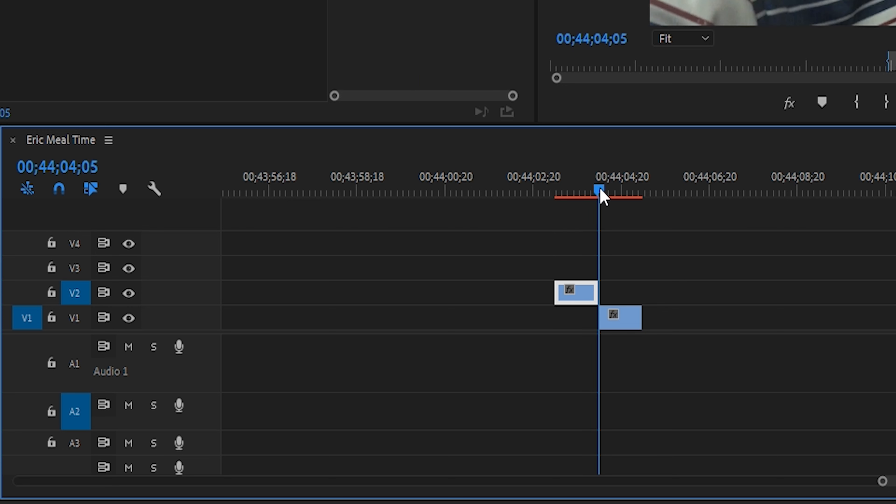
key("Left")
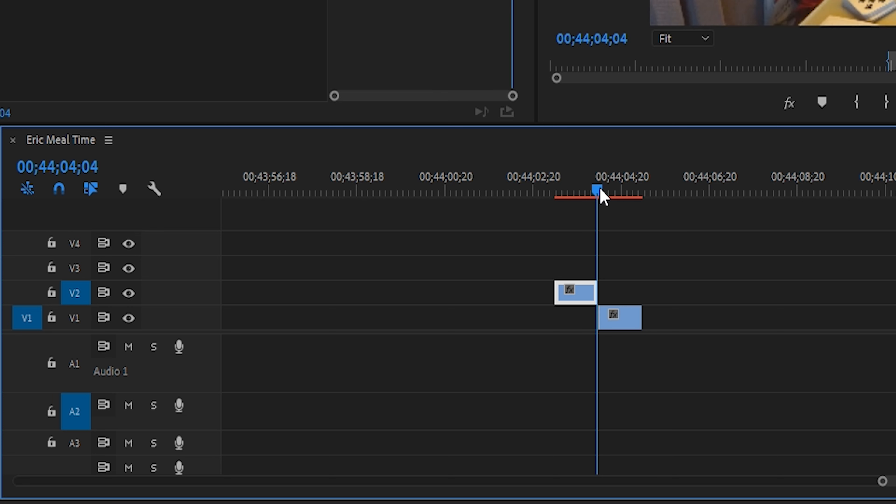
key("Left")
key("Left")
key("Left")
key("Left")
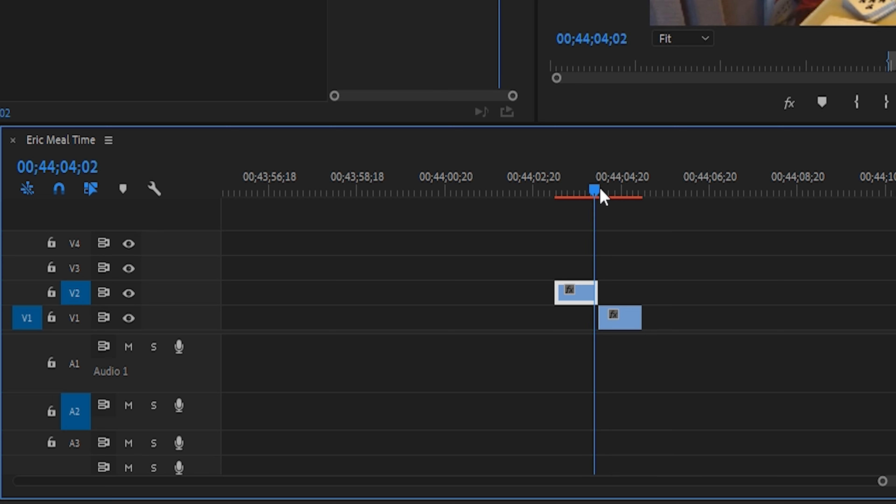
key("Left")
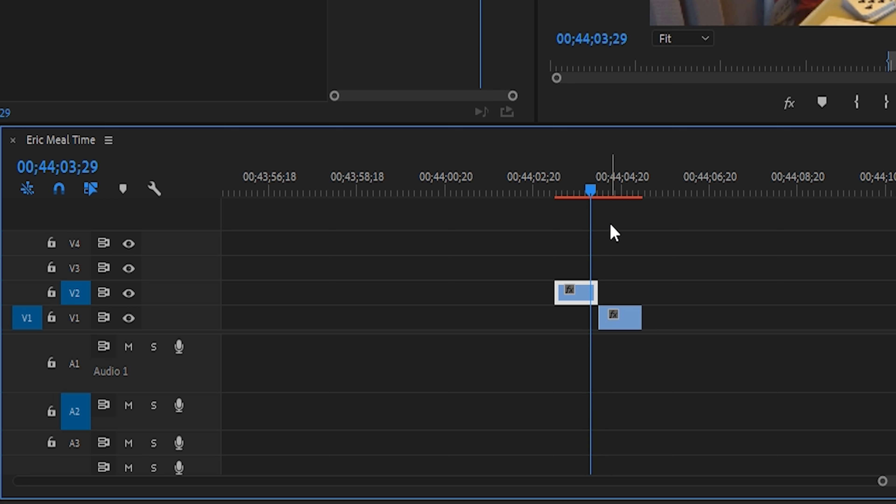
left_click_drag(629, 322, 622, 325)
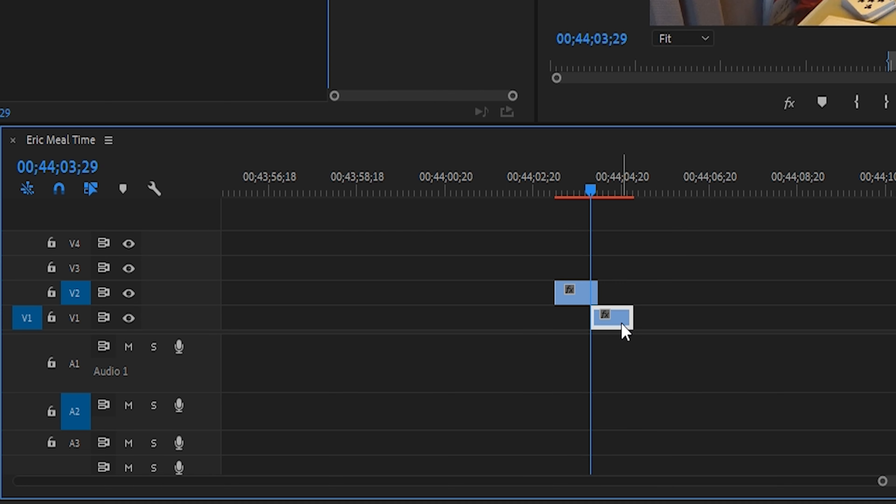
- Find the Transform effect and apply it to the MAH00445.MP4 clip on V2
left_click(138, 40)
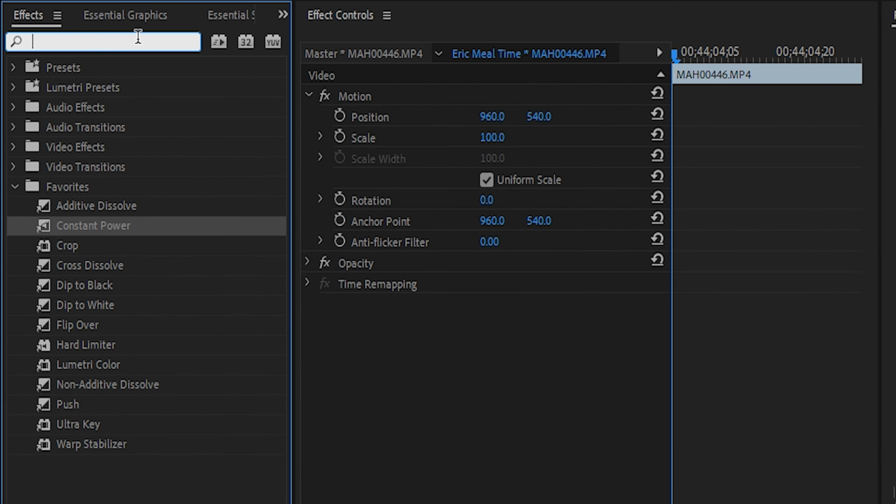
type("transform")
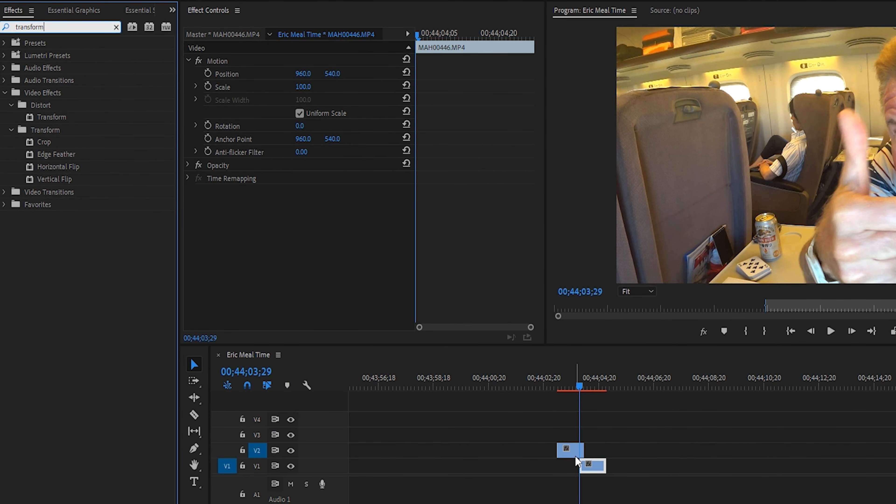
left_click(570, 450)
left_click_drag(53, 117, 272, 221)
- Keyframe the Transform effect's Scale and Position at 00;44;03;29, and set its Scale to 300 at 00;44;04;02
scroll(488, 224, "down", 3)
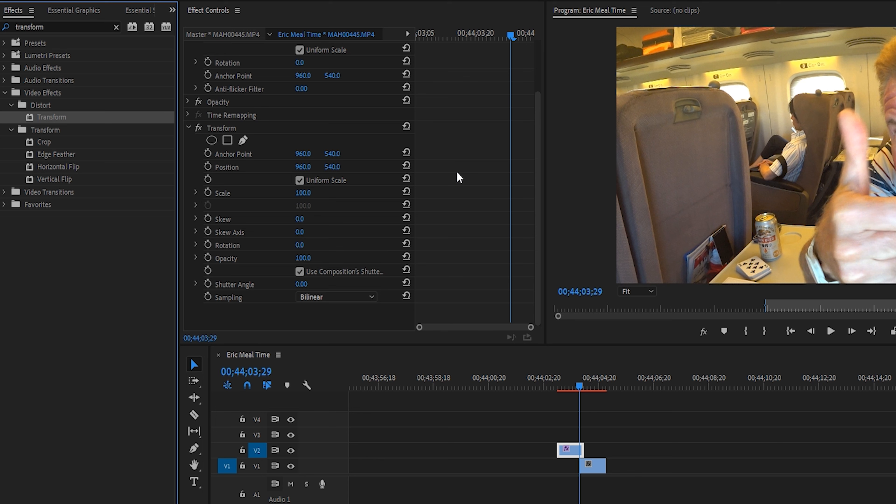
left_click(208, 192)
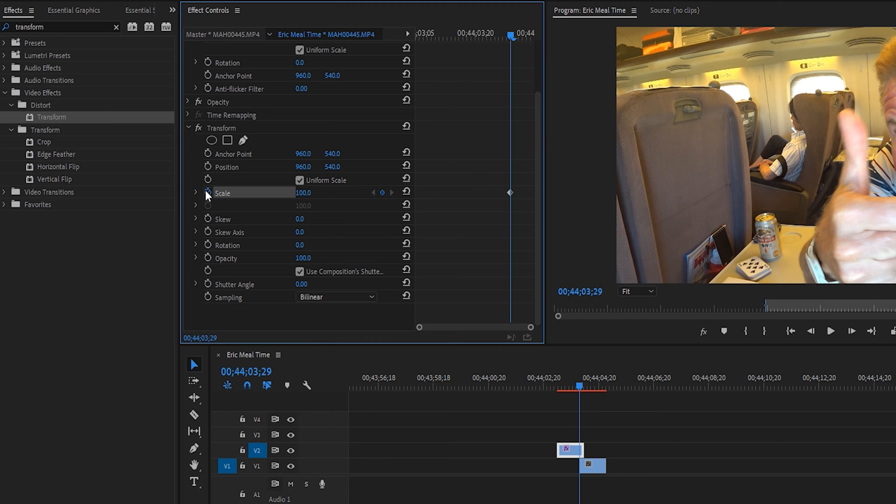
left_click(208, 166)
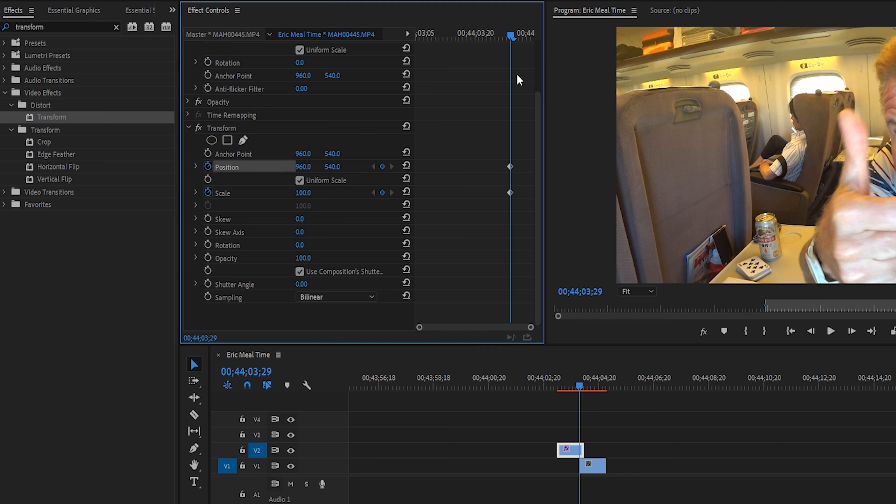
left_click(522, 34)
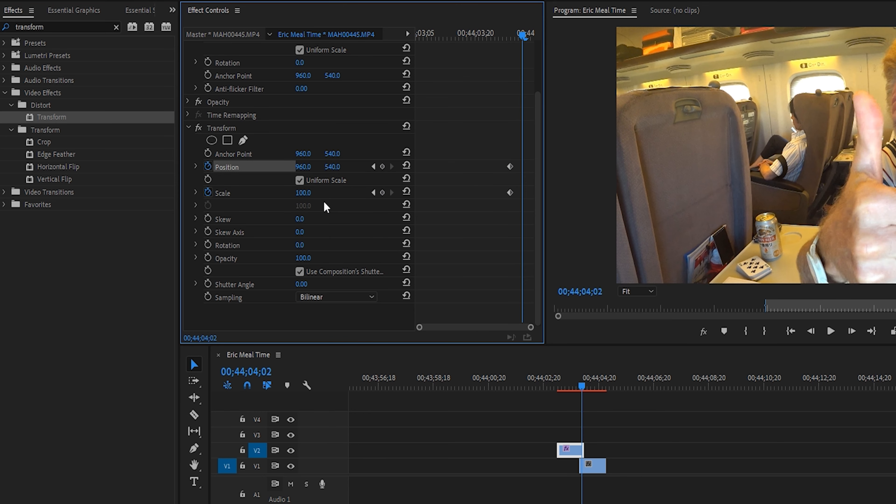
left_click(311, 191)
type("300")
key("Return")
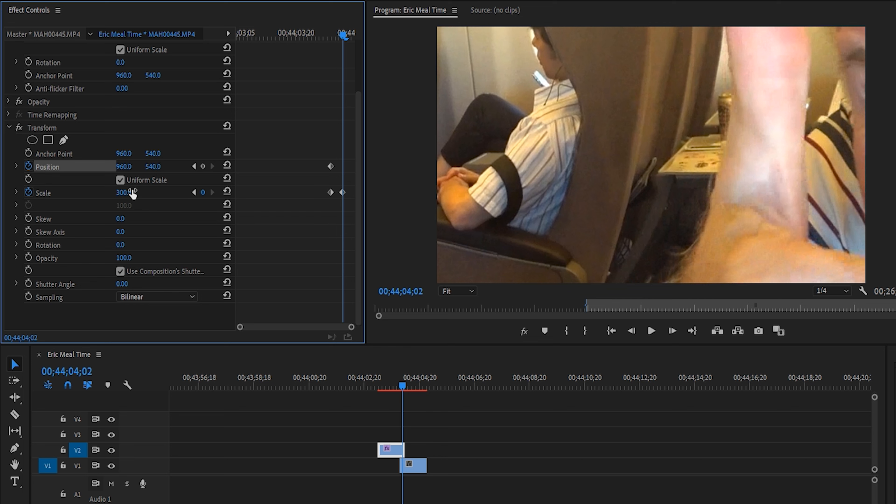
- Turn off the Transform effect, set Motion Scale to 300, and frame the man's face at a Motion Position of about -374, 556
left_click_drag(356, 198, 342, 137)
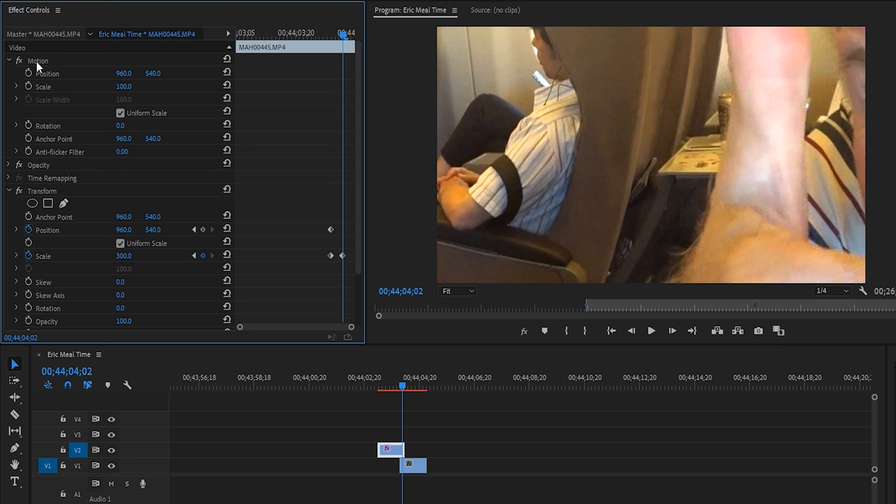
left_click(19, 190)
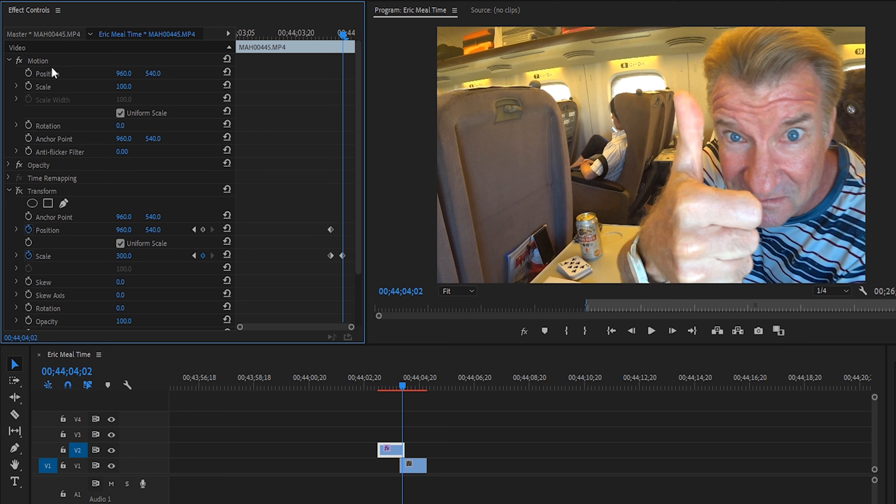
left_click(131, 84)
type("300")
key("Return")
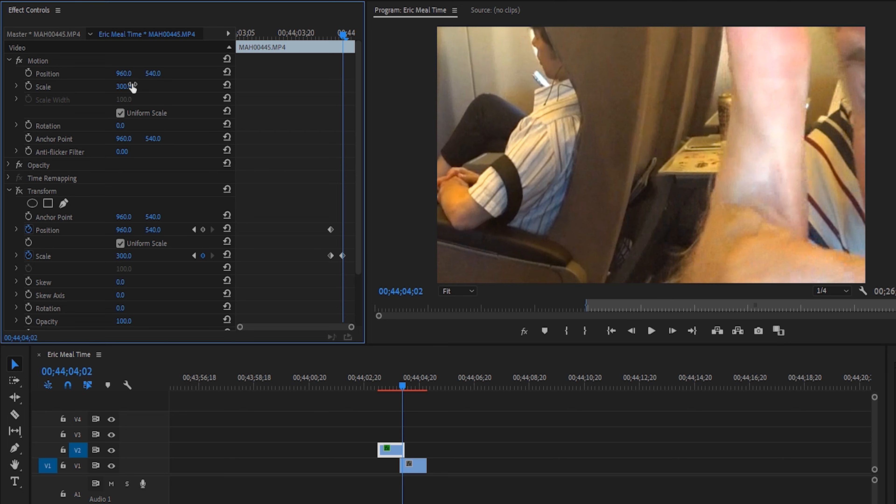
left_click(81, 63)
left_click_drag(633, 127, 521, 140)
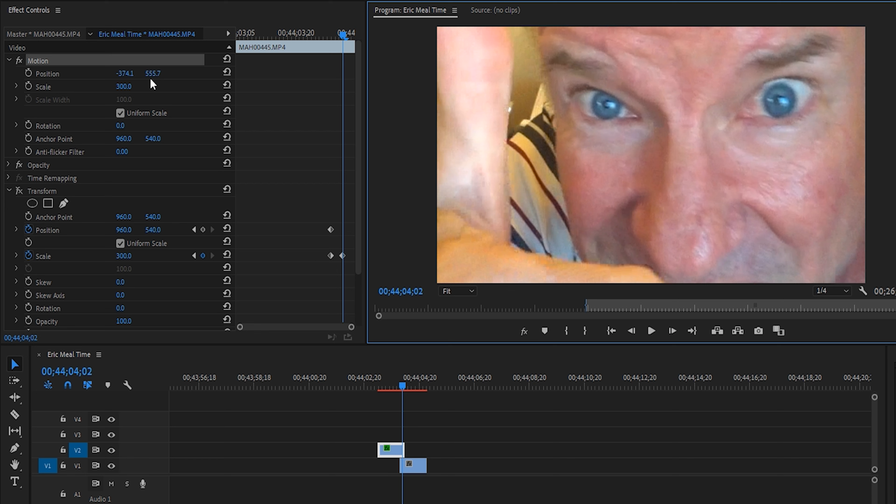
- Set the Transform effect's Position to -374.1, 555.7 at 00;44;04;02 and reset the clip's Motion settings
left_click(129, 228)
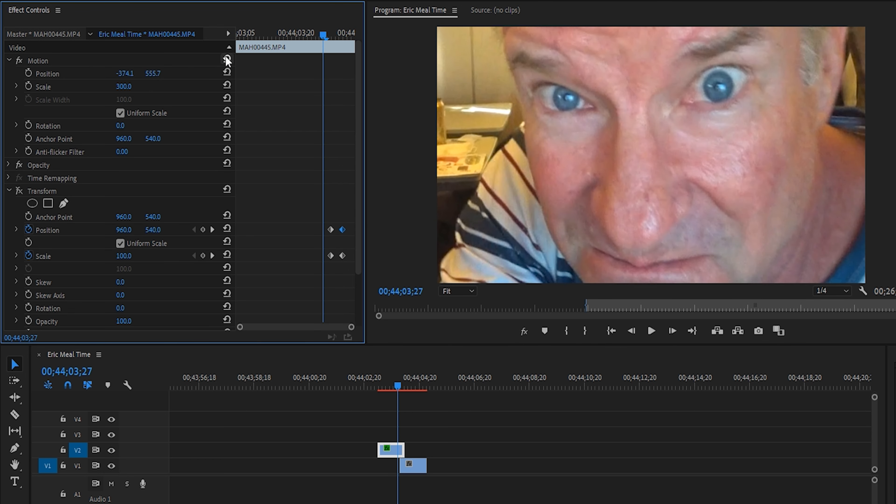
left_click(227, 59)
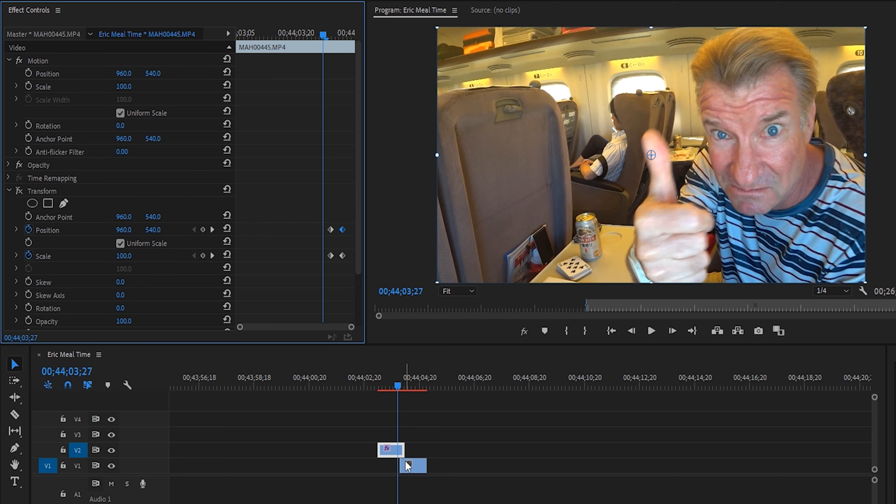
- Move the ending Transform Position and Scale keyframes to the clip's end and the starting ones to 00;44;04;02
left_click_drag(343, 230, 353, 255)
left_click(405, 386)
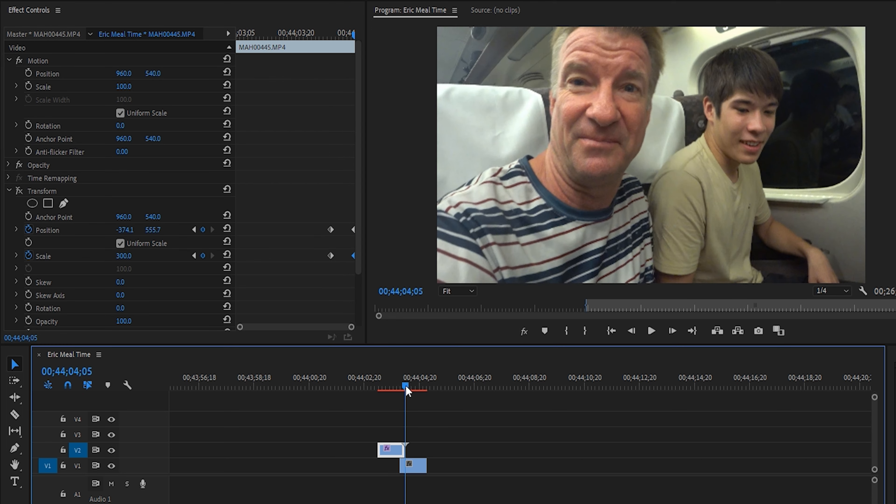
key("Left")
key("Left")
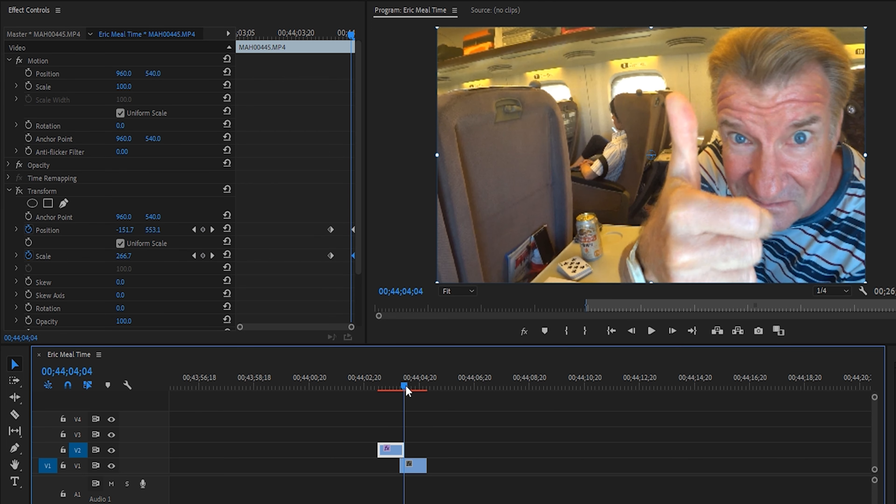
key("Left")
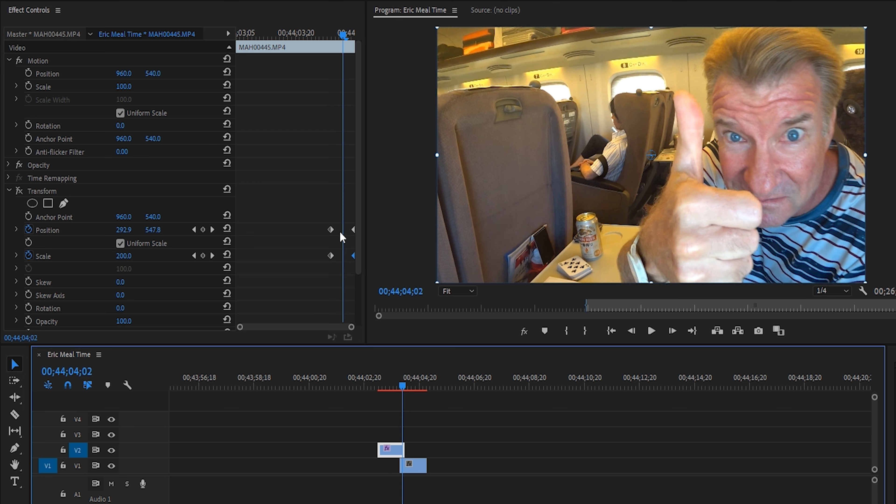
left_click_drag(330, 230, 341, 261)
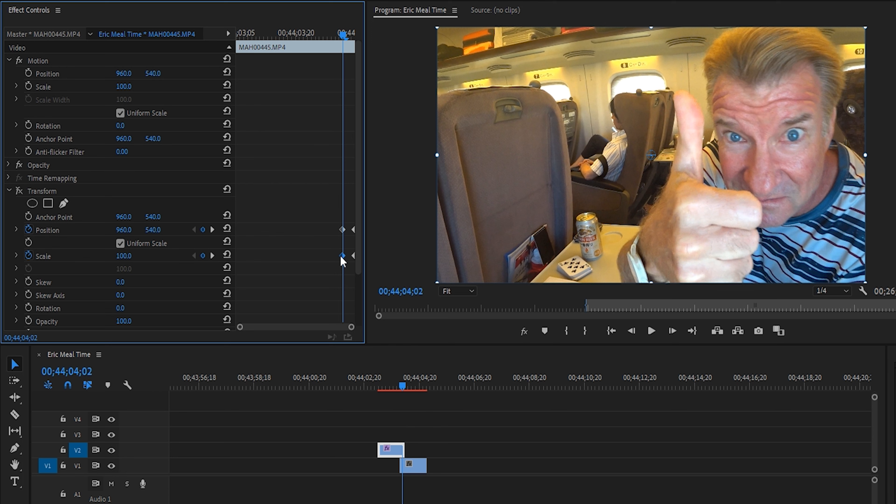
- Disable the Transform effect's use of the composition's shutter angle and set its Shutter Angle to 360
left_click_drag(357, 176, 358, 222)
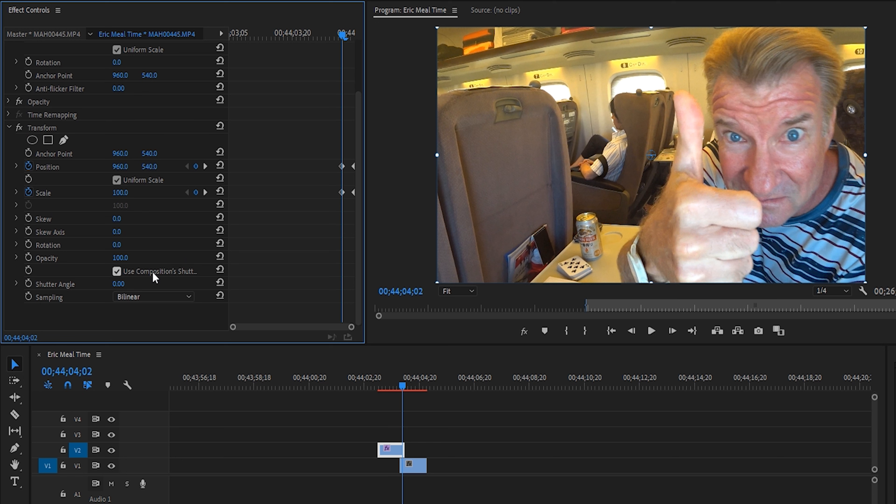
left_click(117, 271)
left_click(17, 283)
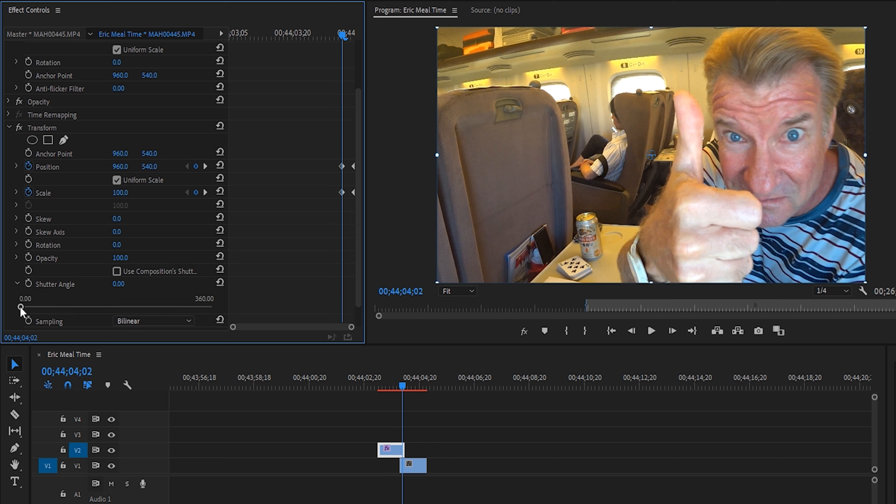
left_click_drag(20, 307, 112, 310)
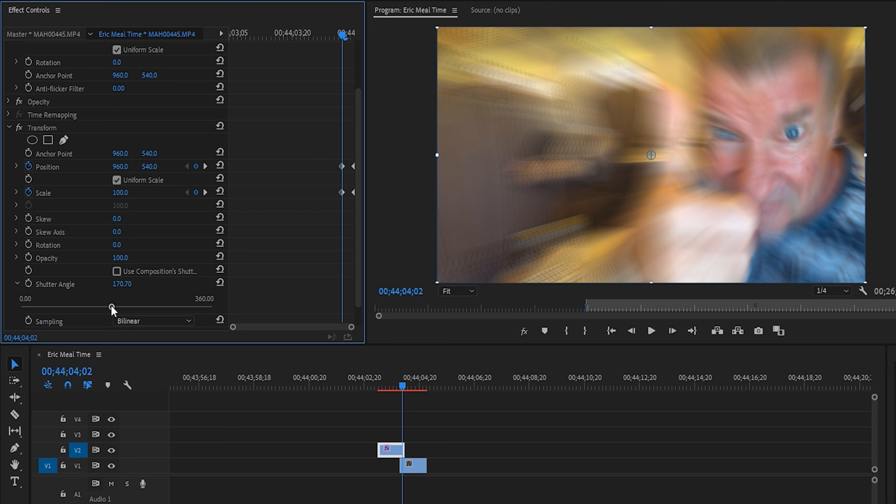
left_click_drag(111, 309, 240, 312)
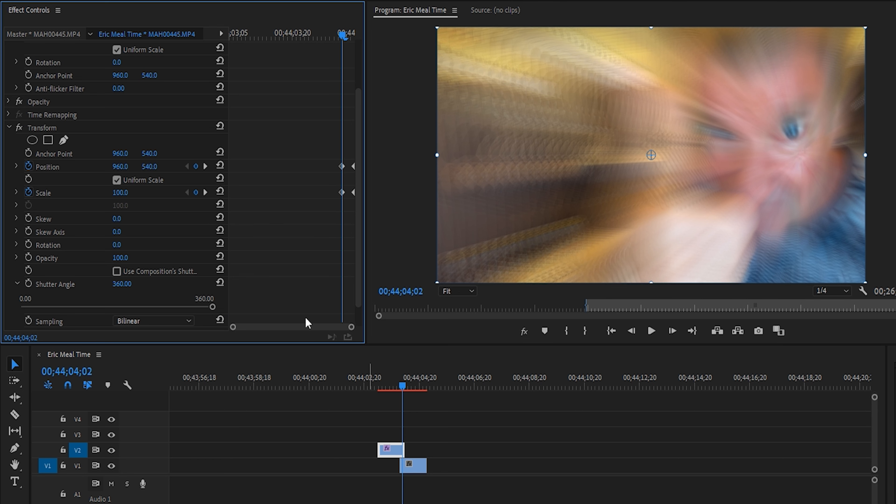
- Copy the configured Transform effect to the MAH00446.MP4 clip on V1, and hide track V2
right_click(73, 135)
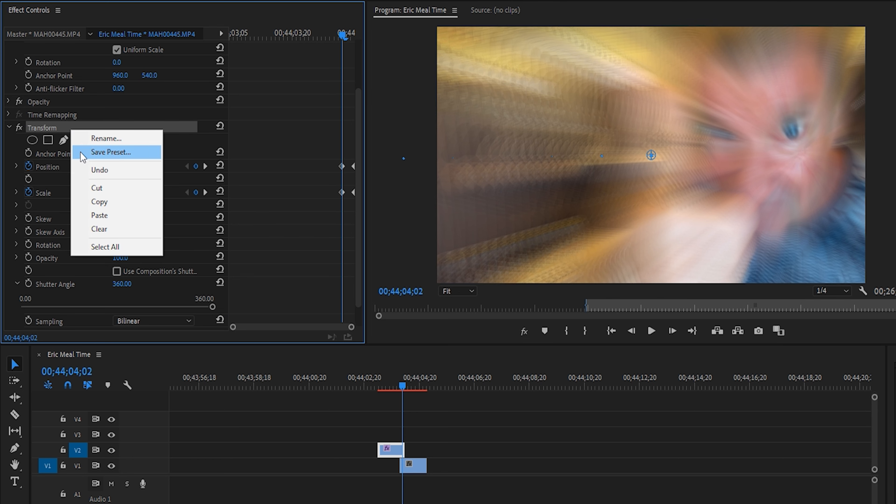
left_click(99, 202)
left_click(413, 466)
left_click(111, 451)
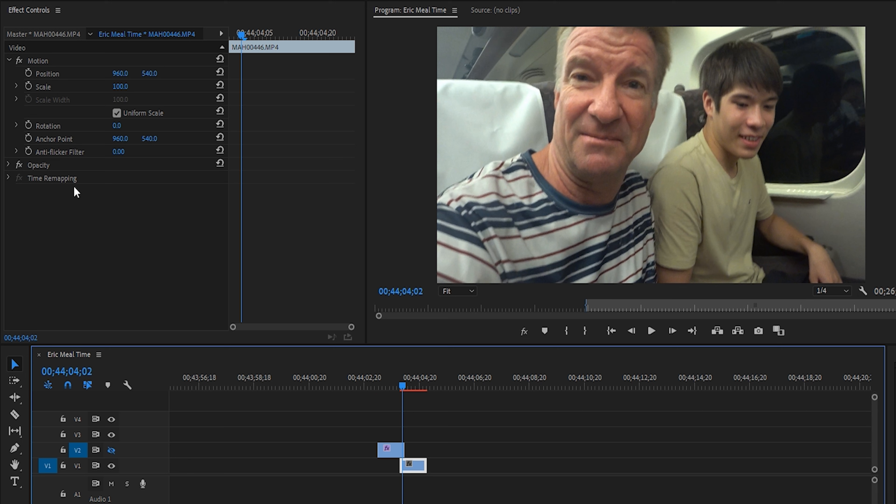
right_click(111, 229)
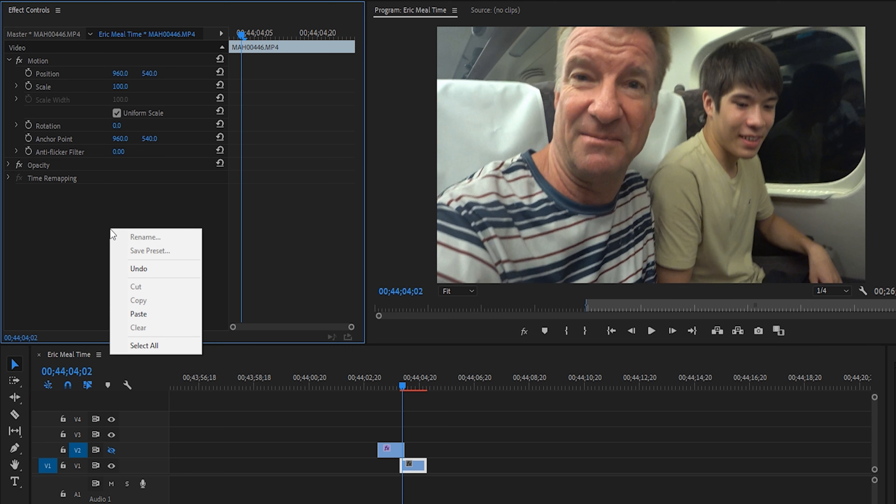
left_click(148, 312)
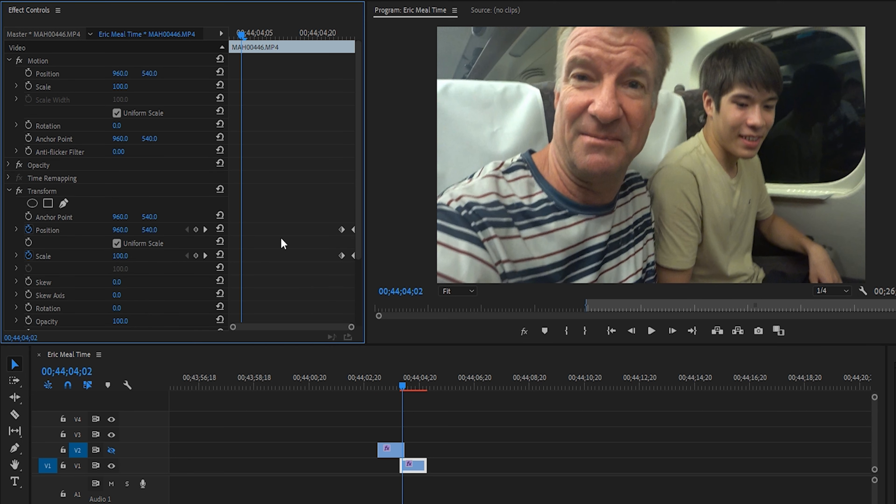
left_click_drag(357, 171, 354, 233)
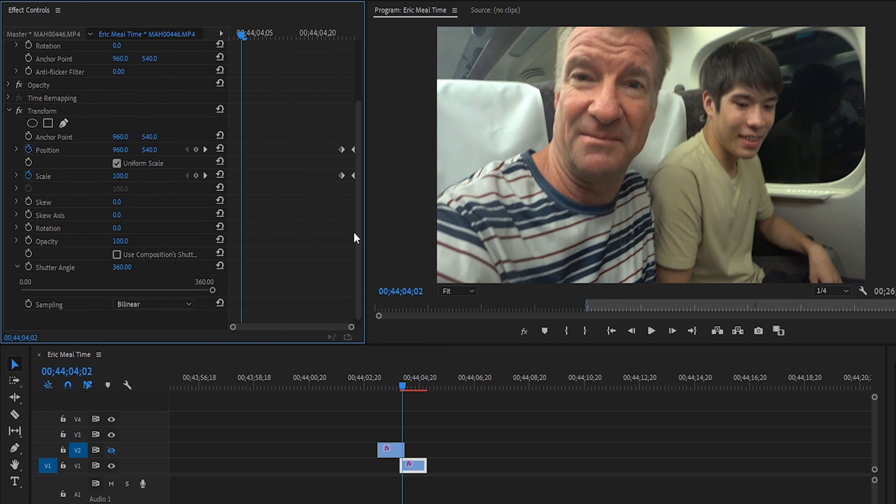
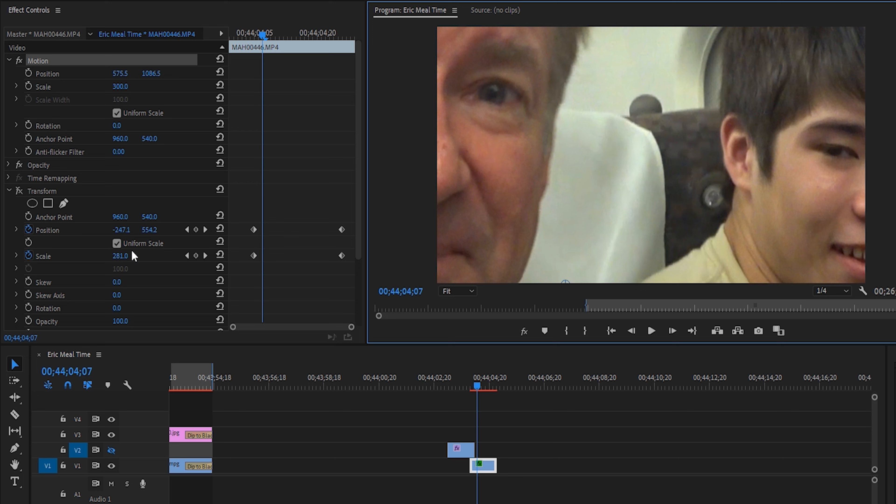
- Set the Transform effect's Position on the V1 clip to 575.5, 1086.5 and reset the clip's Motion settings
left_click(125, 228)
key("ctrl+v")
left_click(219, 58)
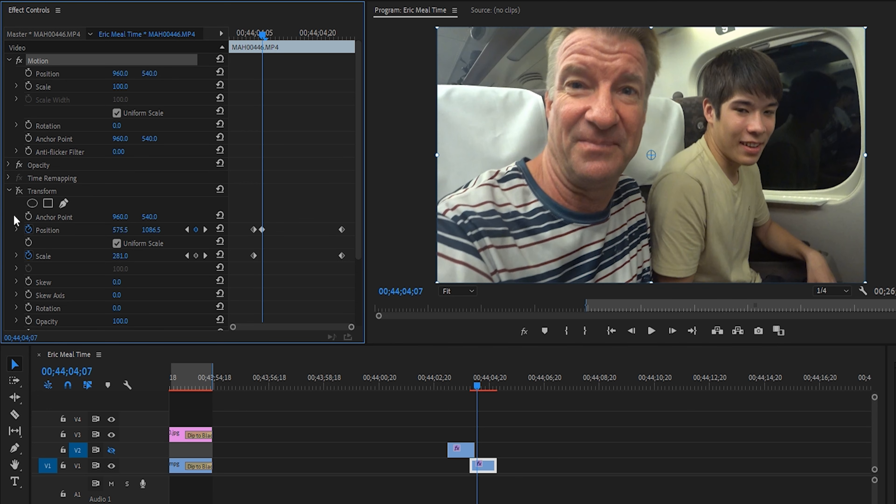
- Delete the Transform Position keyframe at 00;44;04;05 and move the following Position keyframe into its place
key("Left")
key("Left")
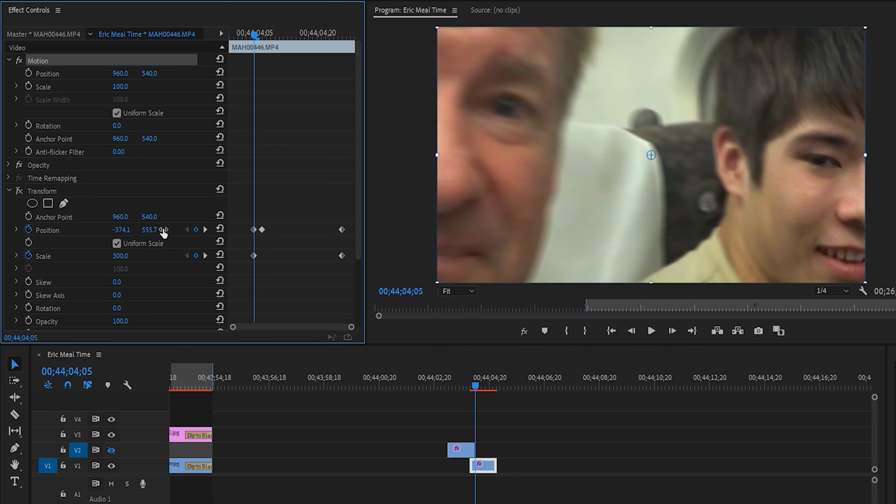
left_click(255, 230)
key("Delete")
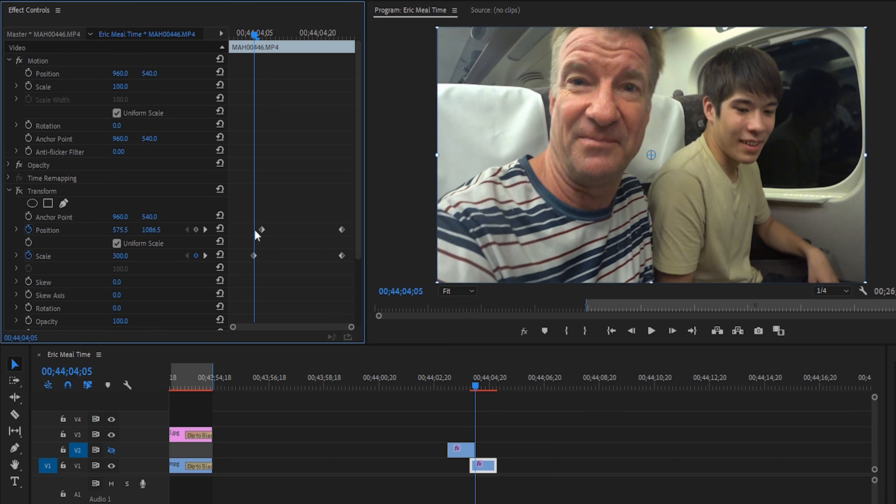
left_click_drag(257, 230, 253, 229)
- Move the ending Transform Position and Scale keyframes to about three frames after the starting ones at 00;44;04;05
key("Right")
key("Right")
key("Right")
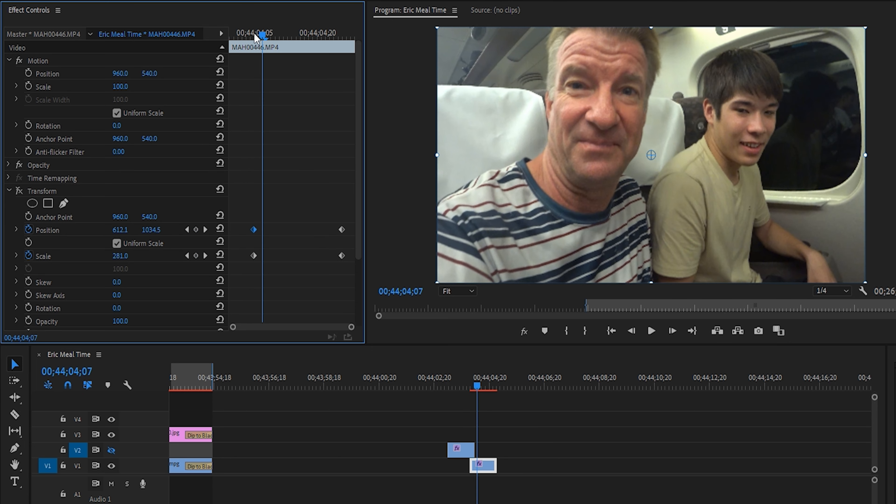
left_click_drag(341, 229, 267, 236)
left_click_drag(342, 256, 267, 255)
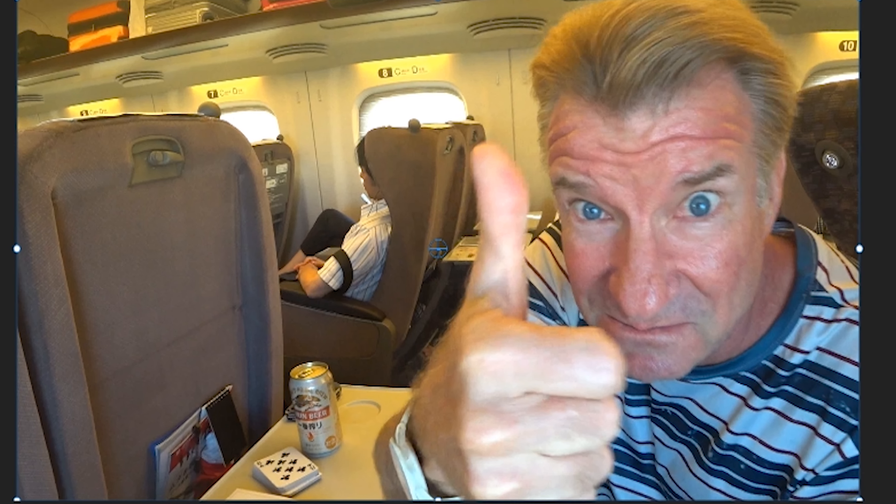
- Go frame by frame through the zoom transition from 00;44;04;00 to examine its motion blur across both clips
key("Right")
key("Right")
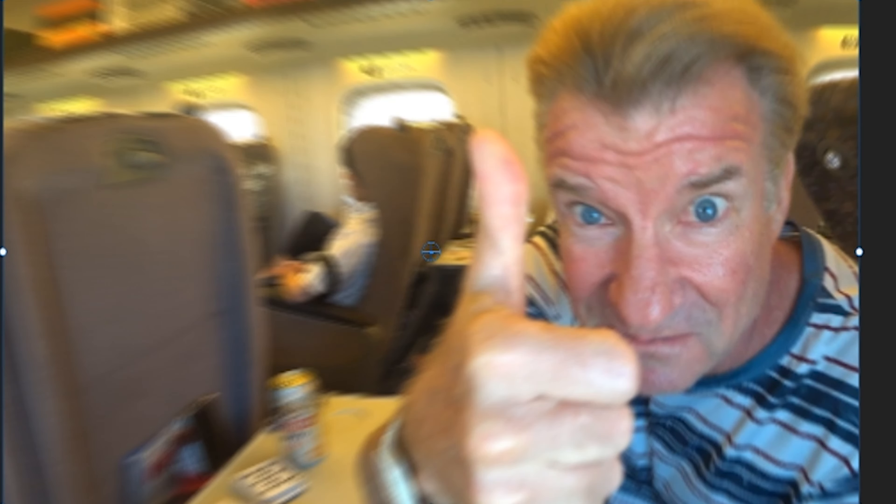
key("Right")
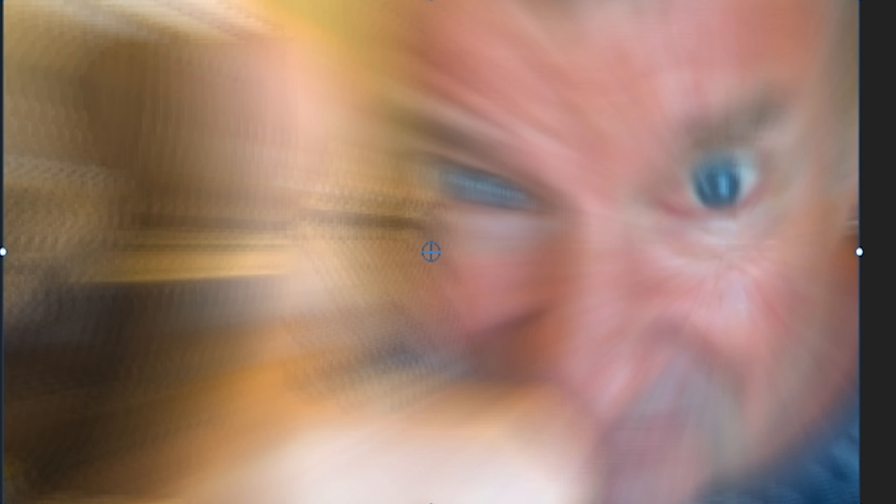
key("Right")
key("Right")
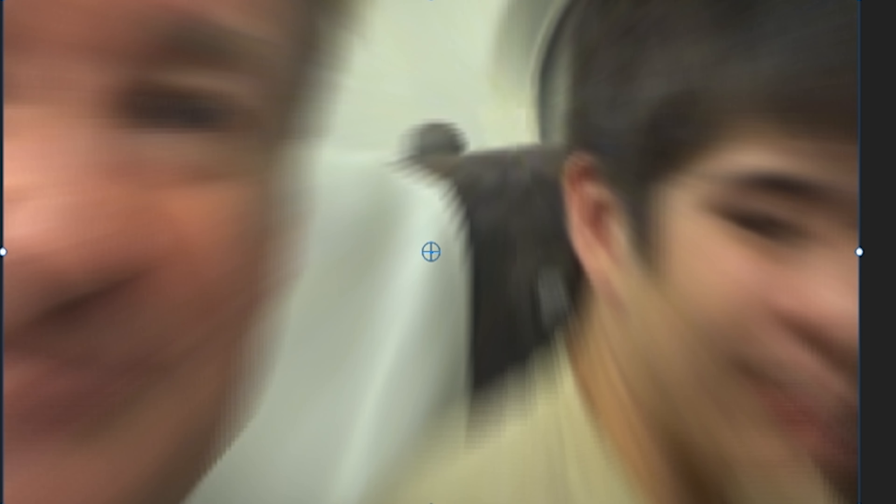
key("Right")
key("Right")
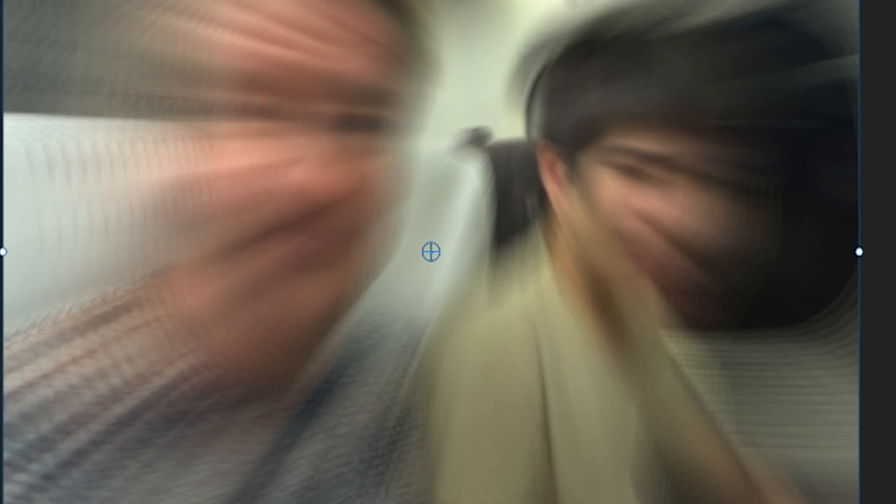
key("Right")
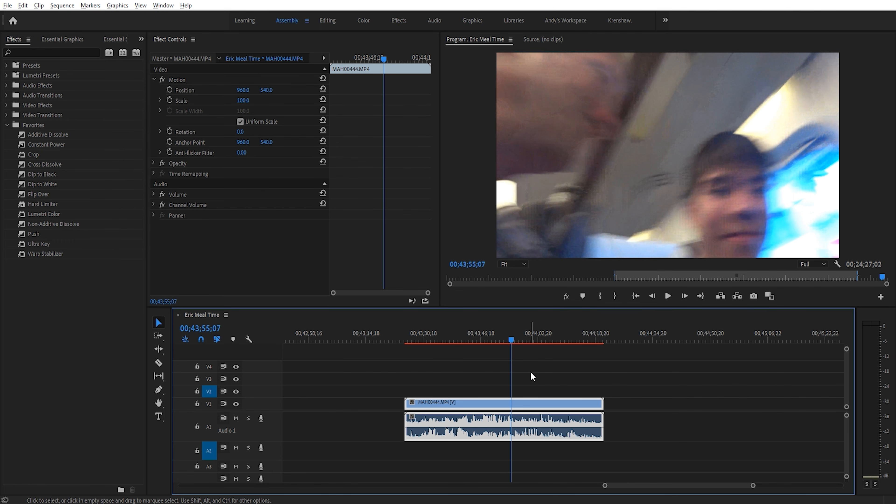
- Apply the Parametric Equalizer audio effect to the MAH00444.MP4 clip and open its custom setup editor
left_click(468, 339)
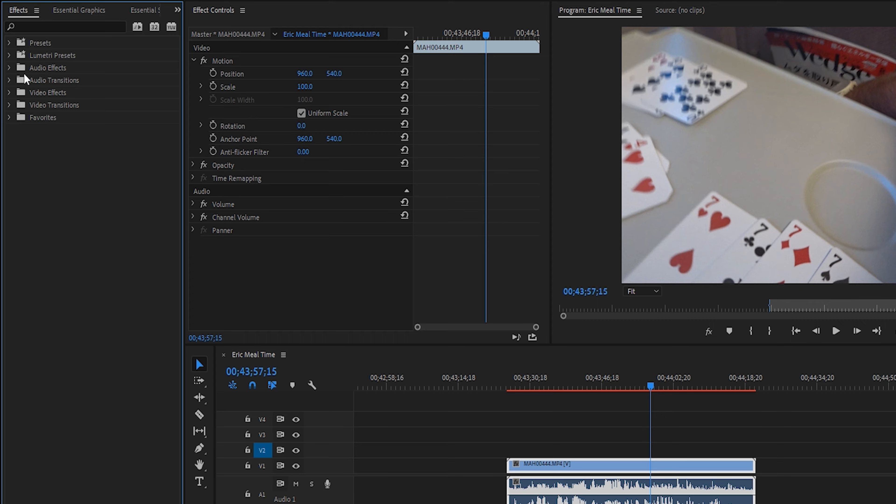
left_click(9, 67)
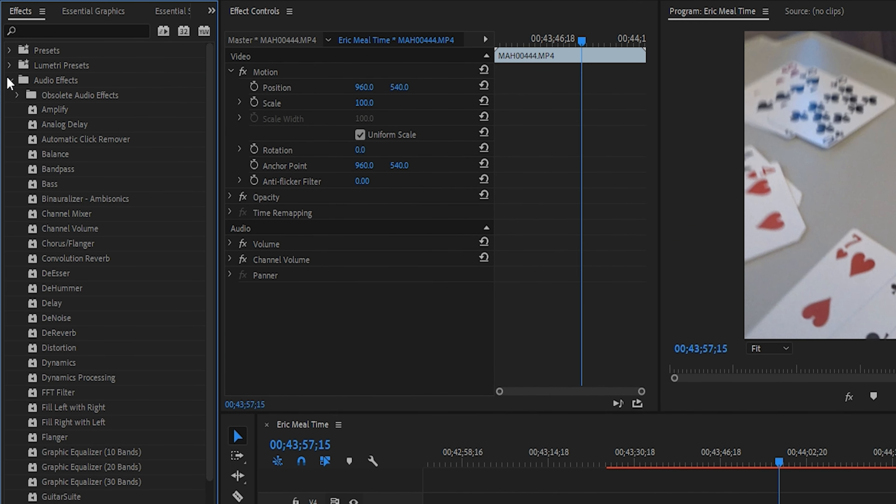
scroll(136, 216, "down", 4)
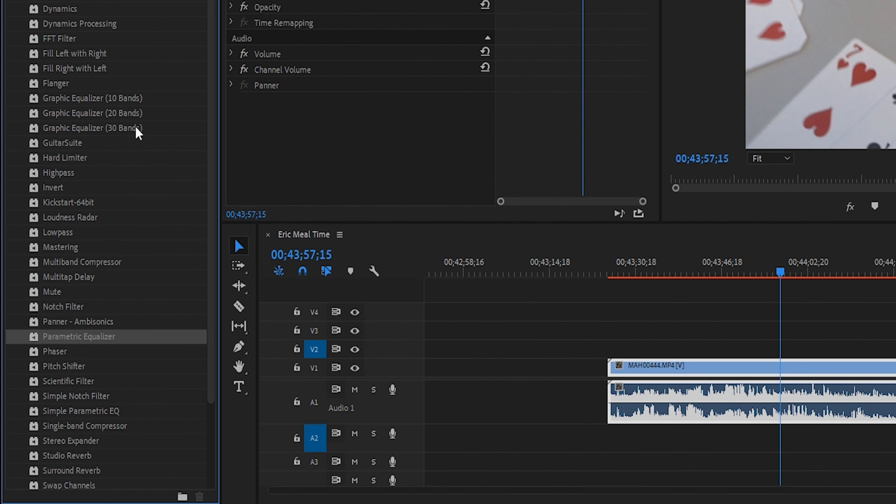
left_click_drag(112, 338, 341, 157)
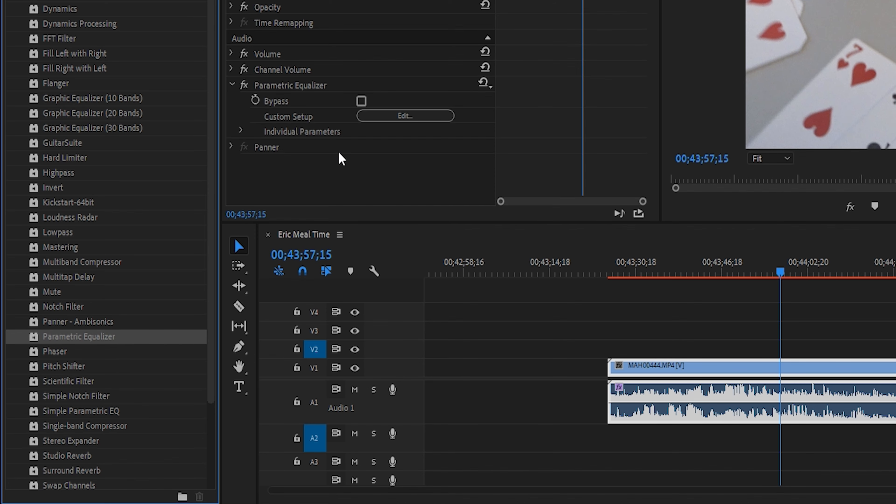
left_click(381, 116)
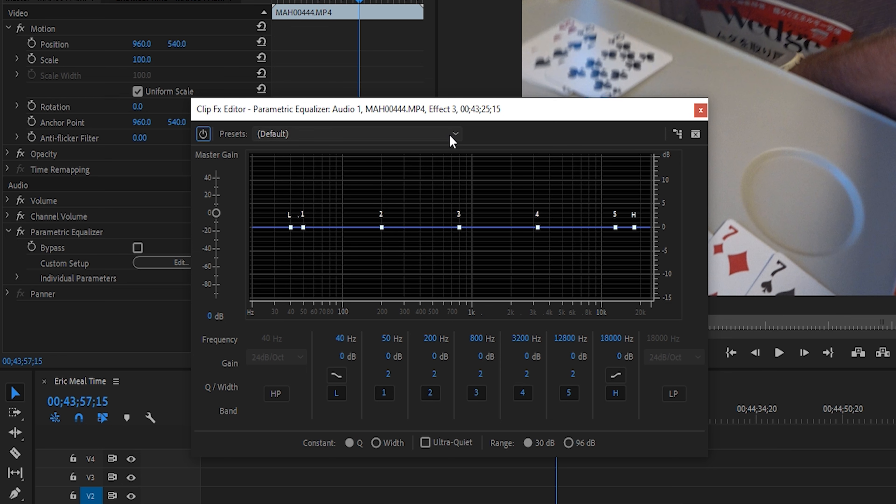
- Load the Generic Hi-Pass preset in the Parametric Equalizer and close its editor
left_click(453, 141)
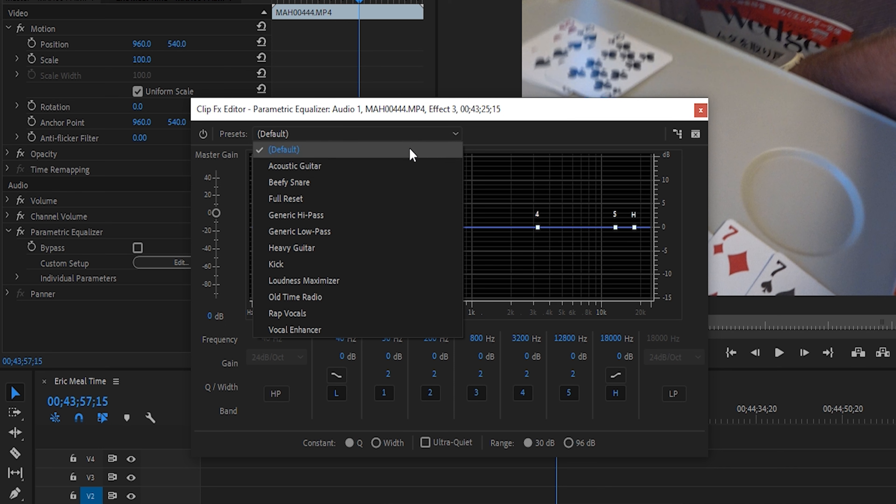
left_click(311, 215)
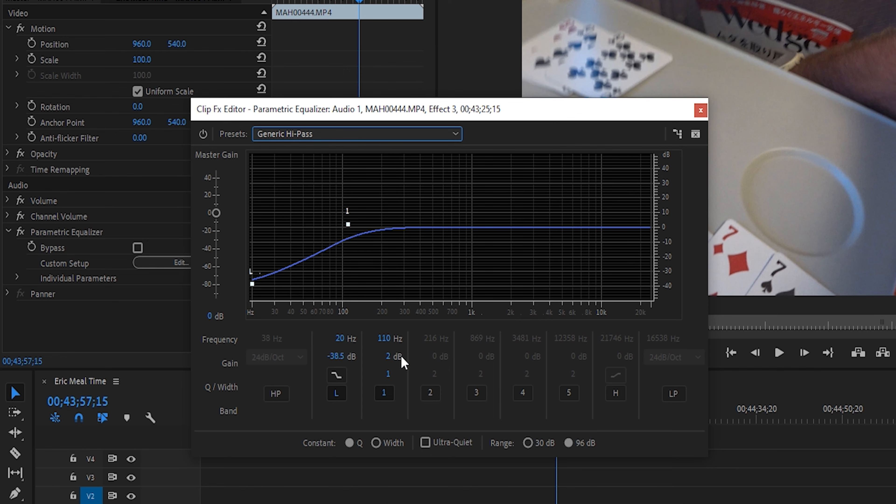
left_click(700, 110)
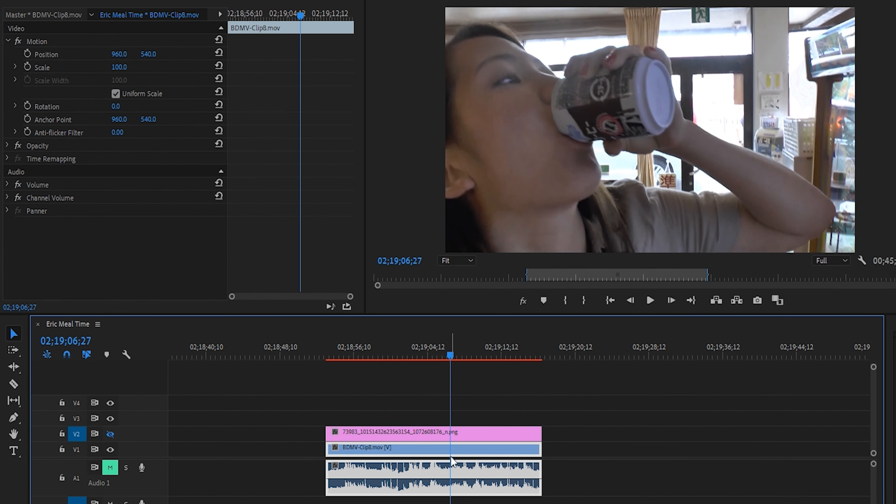
- Briefly show and hide track V2, and apply the Crop effect to the BDMV-Clip8.mov clip on V1
left_click(109, 436)
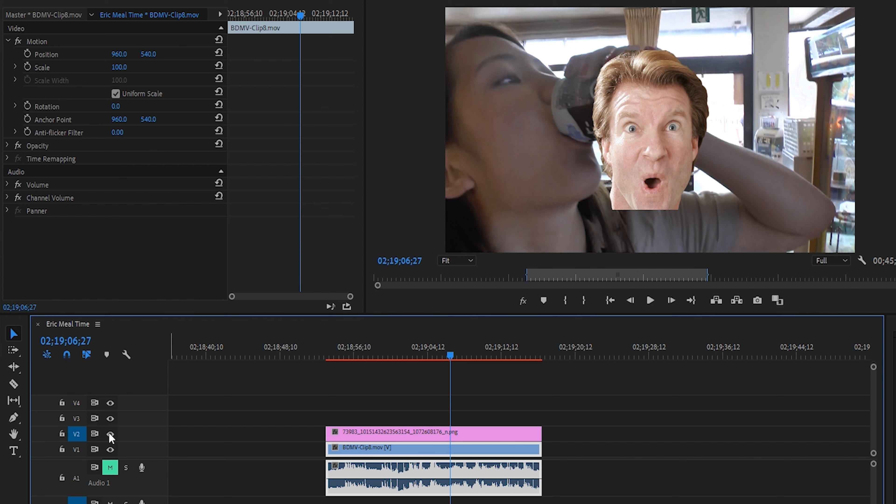
left_click(110, 434)
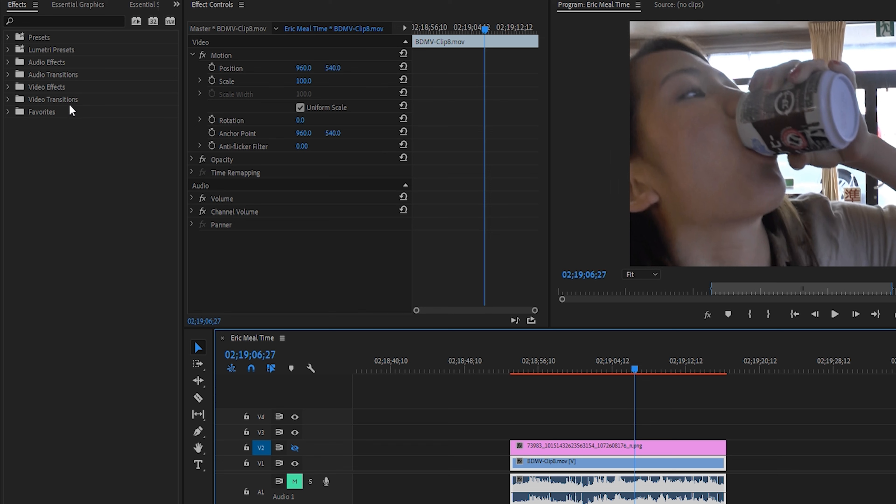
left_click(7, 87)
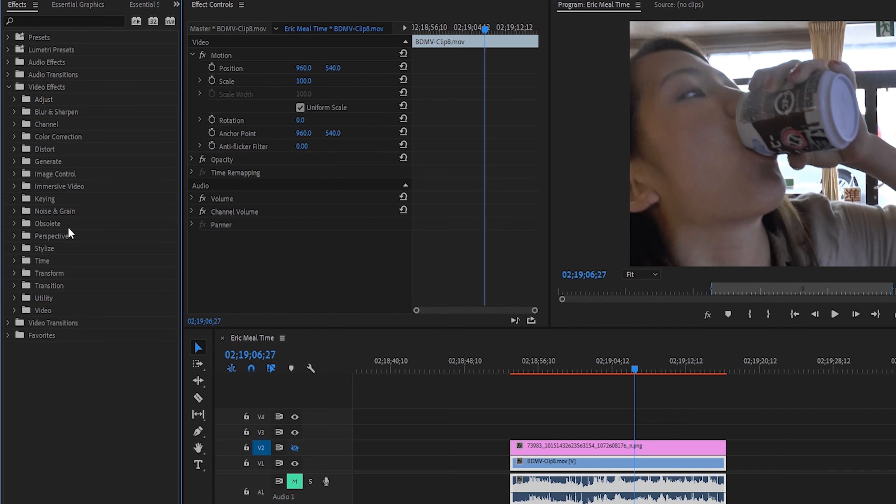
left_click(14, 274)
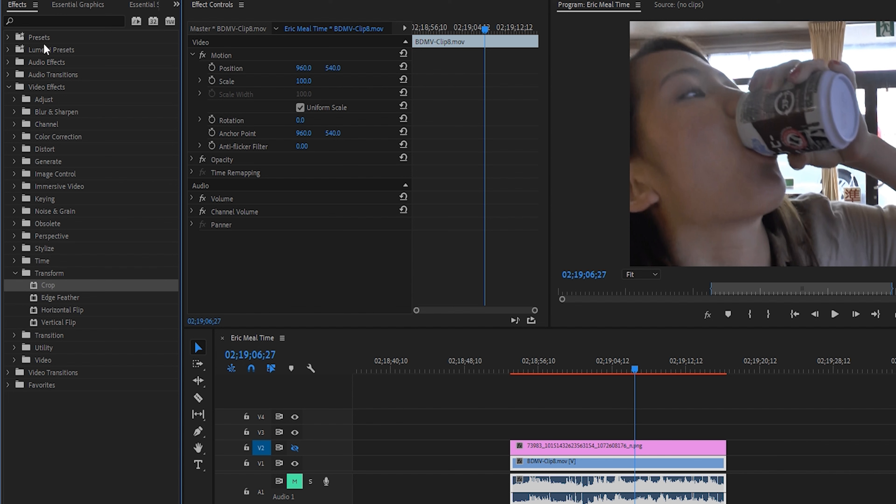
left_click_drag(55, 288, 261, 265)
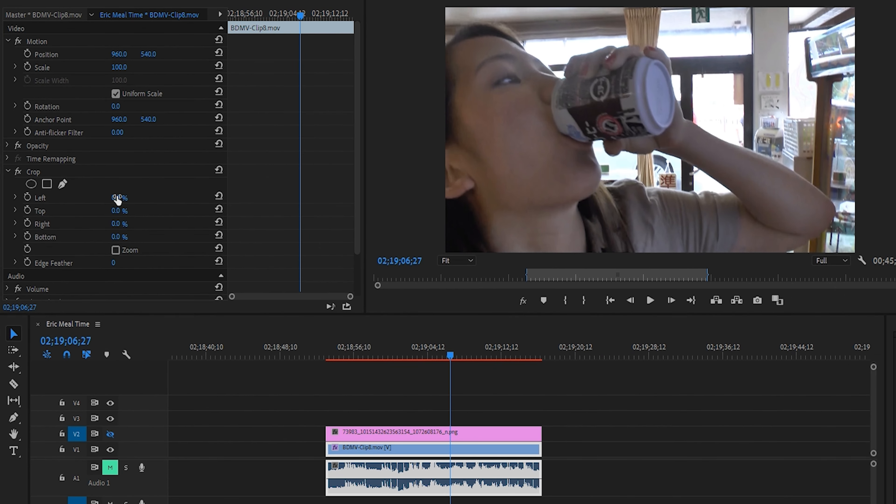
- Try cropping the left side of BDMV-Clip8.mov by 6% and return the Left value to 0
left_click(312, 209)
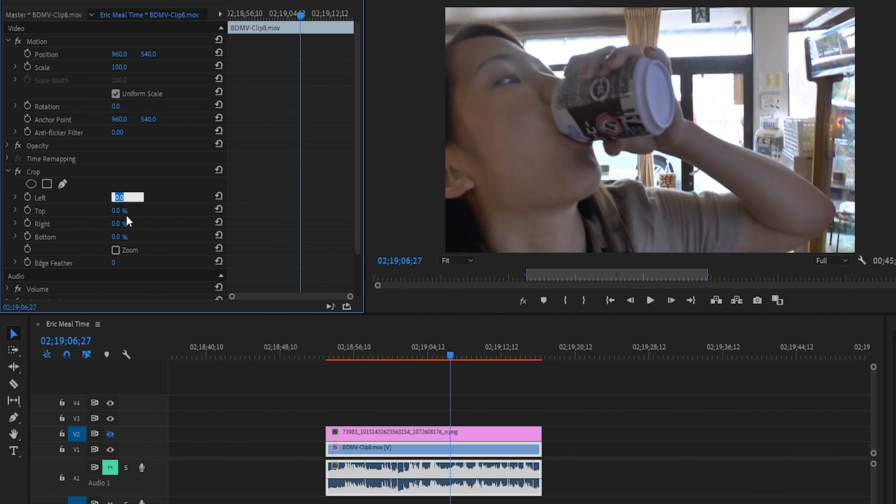
key("Up")
key("Up")
key("Up")
key("Up")
key("Up")
key("Up")
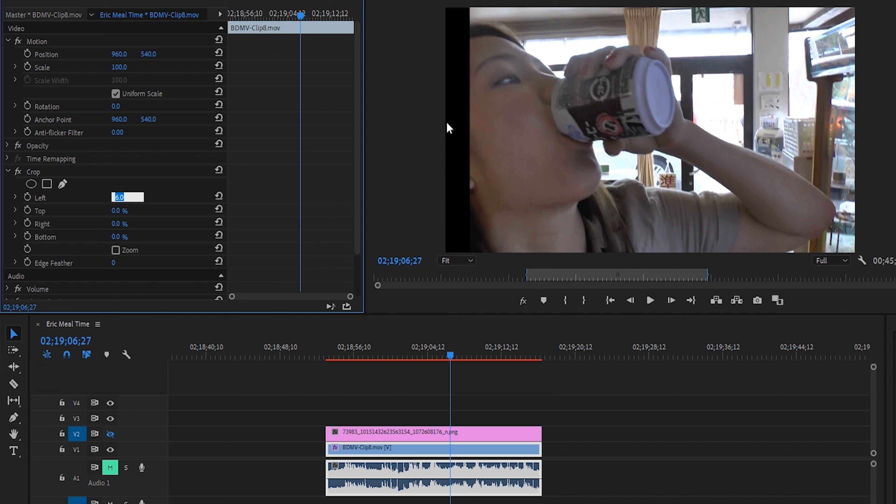
key("Down")
key("Down")
key("Down")
key("Down")
key("Down")
key("Down")
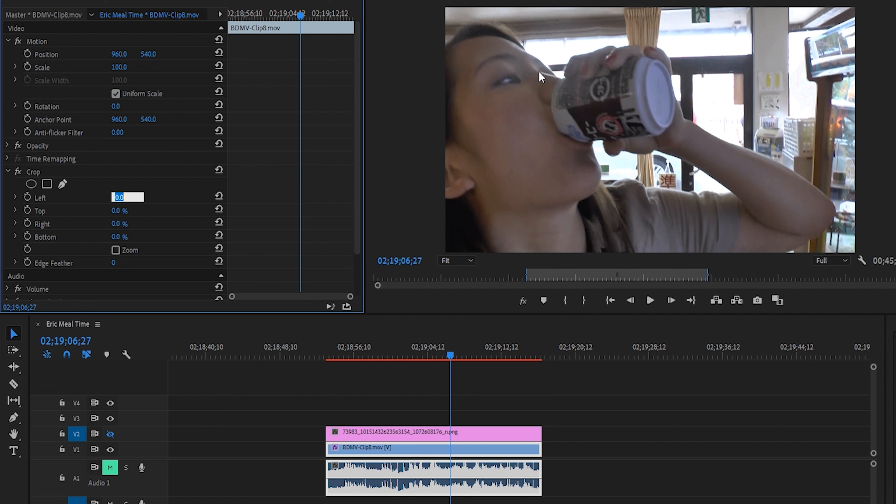
- Try cropping the right side of BDMV-Clip8.mov by 40% with Zoom enabled, and reset the Crop effect
left_click(117, 225)
key("Up")
key("Up")
key("Up")
key("Up")
key("Up")
key("Up")
key("Up")
key("Up")
key("Up")
key("Up")
key("Up")
key("Up")
key("Up")
key("Up")
key("Up")
key("Up")
key("Up")
key("Up")
key("Up")
key("Up")
key("Up")
key("Up")
key("Up")
key("Up")
key("Up")
key("Up")
key("Up")
key("Up")
key("Up")
key("Up")
key("Up")
key("Up")
key("Up")
key("Up")
key("Up")
key("Up")
key("Up")
key("Up")
key("Up")
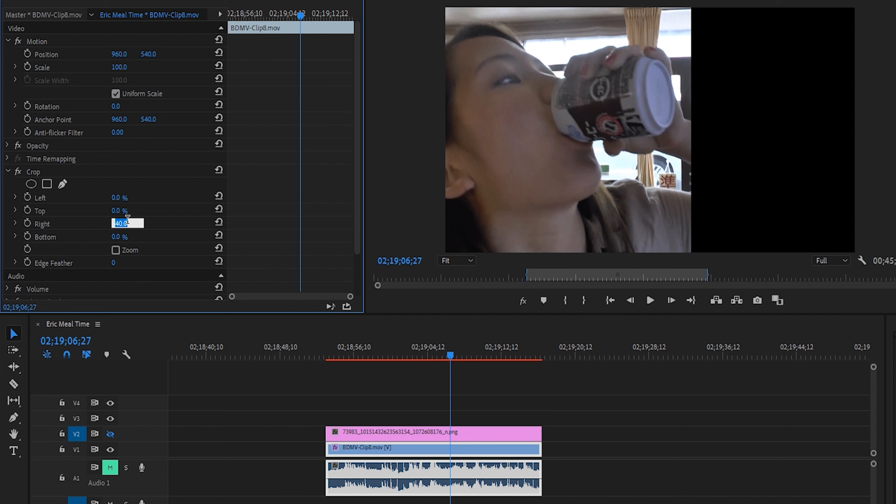
left_click(116, 249)
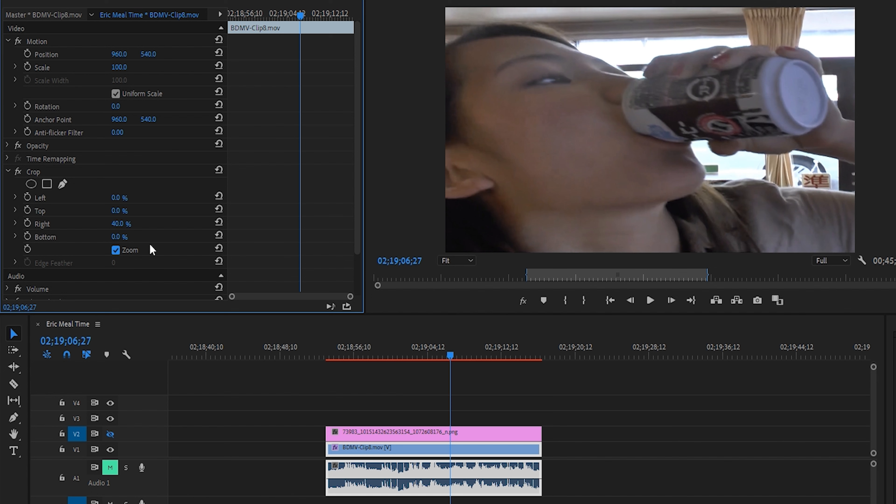
left_click(219, 170)
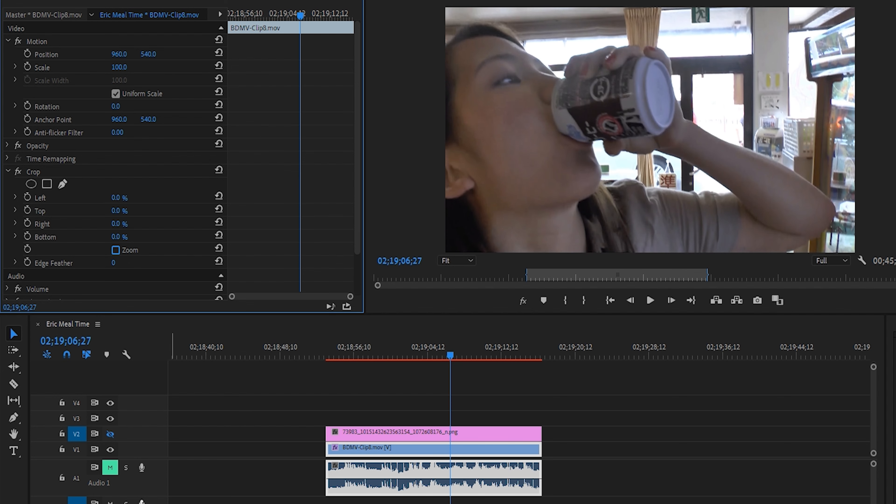
- Show track V2 and set the Motion Scale of its PNG image to 150
left_click(110, 435)
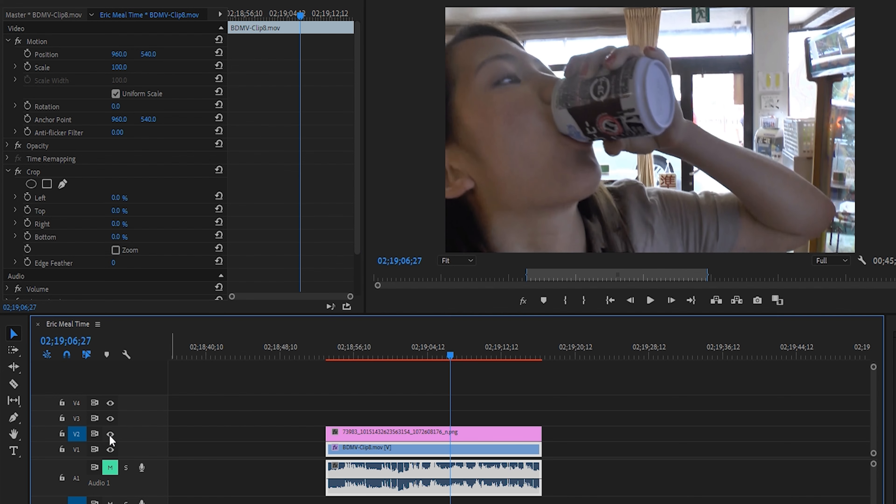
left_click(424, 439)
left_click(127, 66)
type("150")
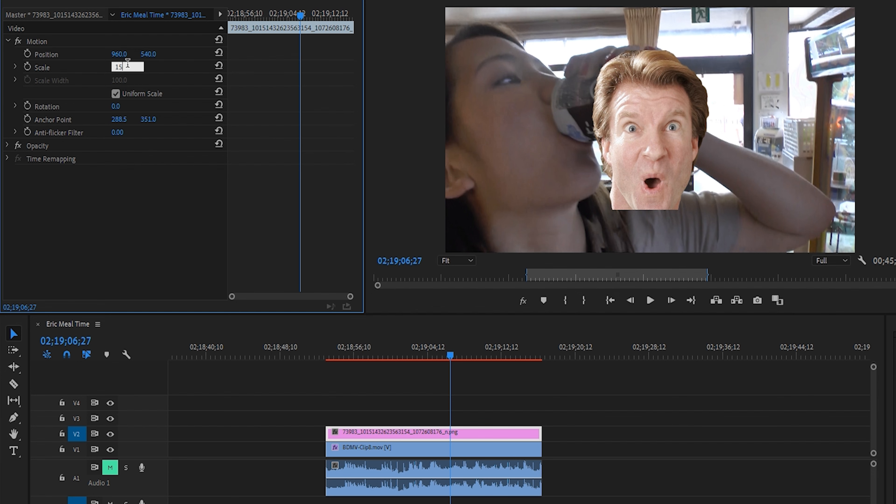
key("Return")
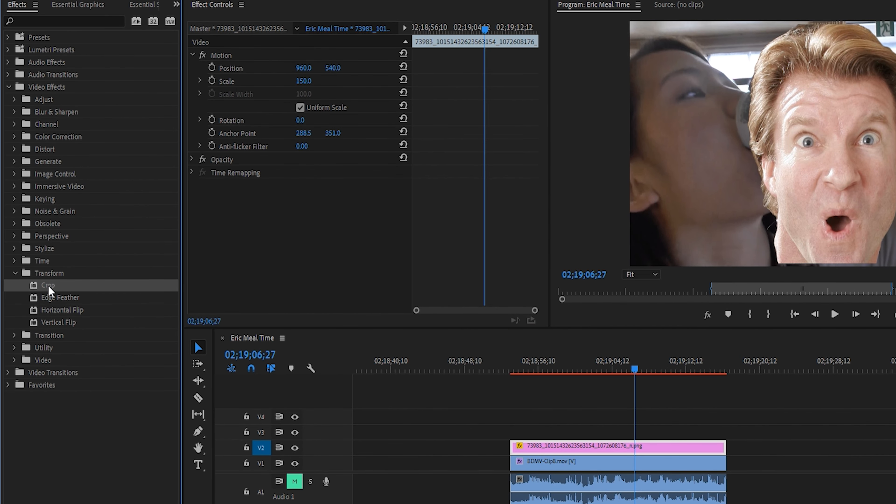
- Apply the Crop effect to the PNG image on V2, with Left set to 30% and Zoom enabled
left_click_drag(49, 286, 249, 233)
left_click(300, 211)
type("25")
key("Return")
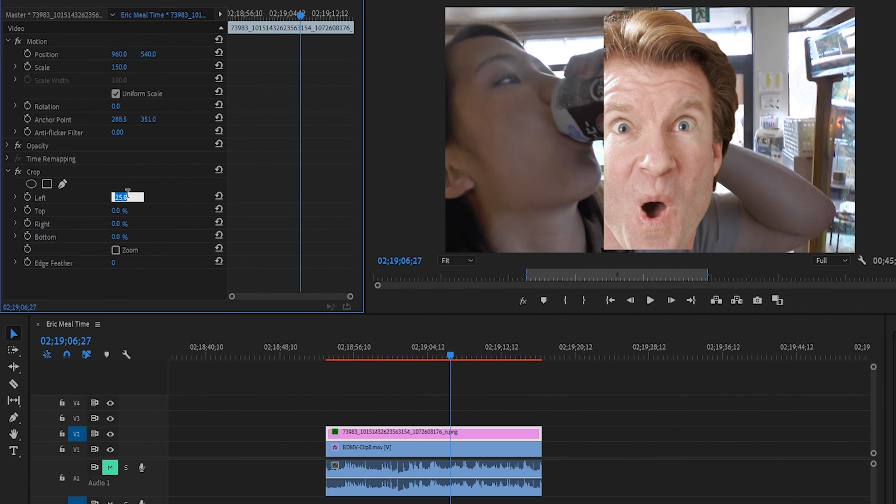
type("30")
key("Return")
left_click(115, 250)
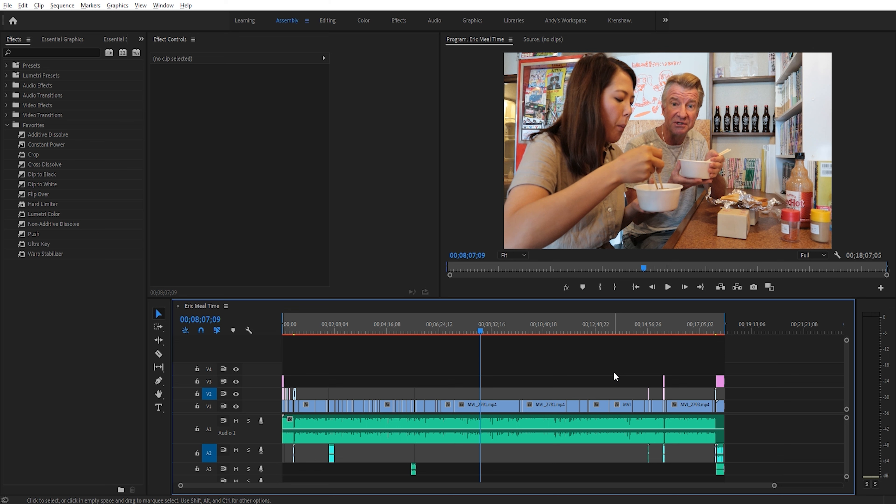
- In the project's folder, open the Adobe Premiere Pro Auto-Save folder and launch the backup project ending in 2019-08-27_15-54-46.prproj
mouse_move(172, 503)
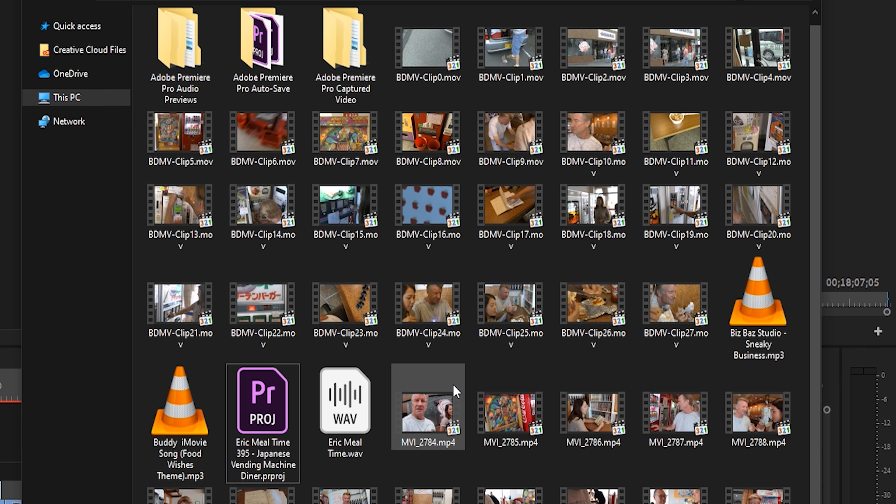
scroll(456, 392, "up", 1)
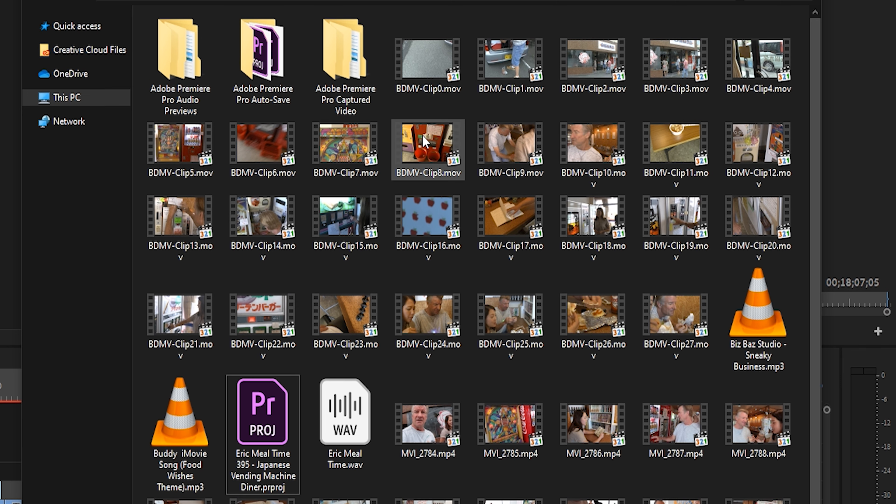
left_click(281, 421)
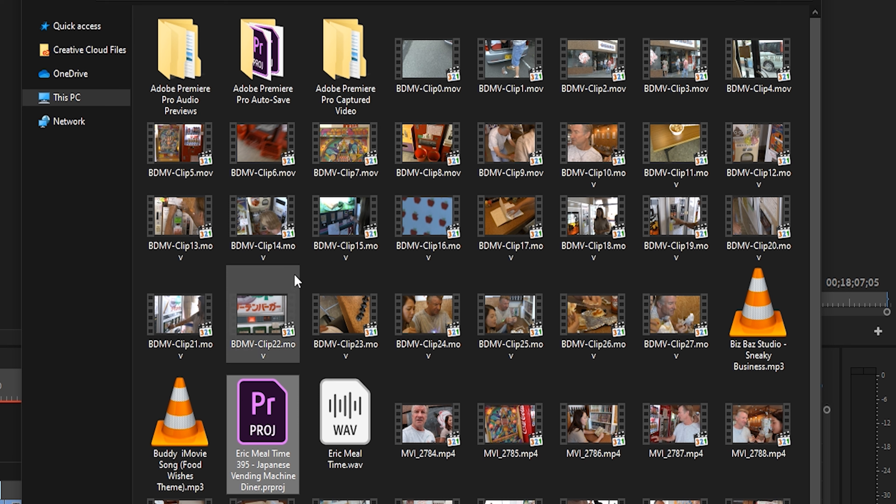
double_click(273, 71)
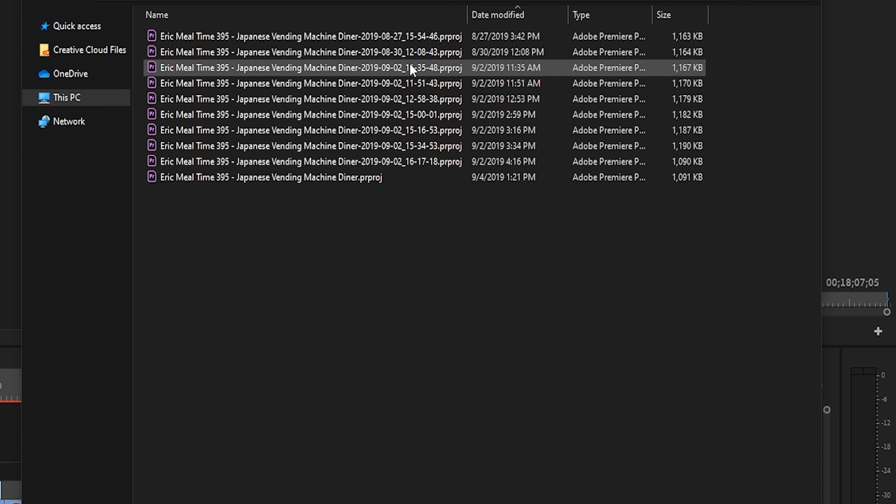
double_click(411, 36)
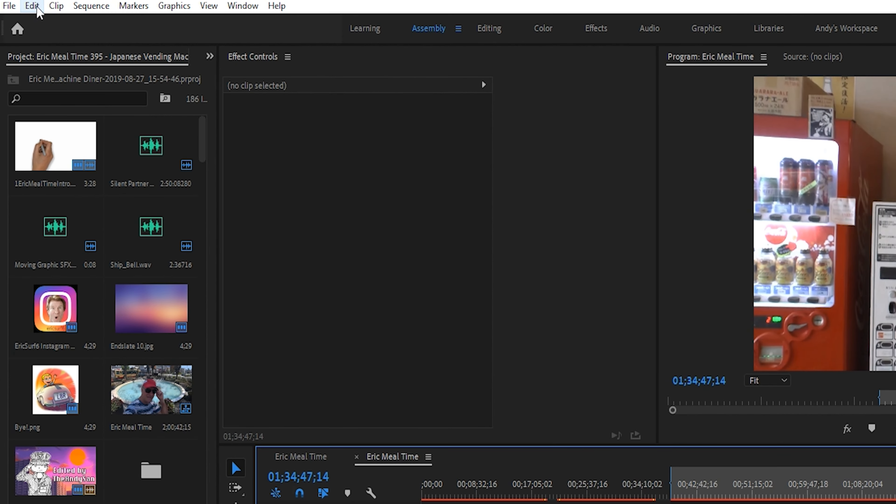
- Review the Auto Save preferences, including the saving interval and maximum project versions, and close them
left_click(32, 6)
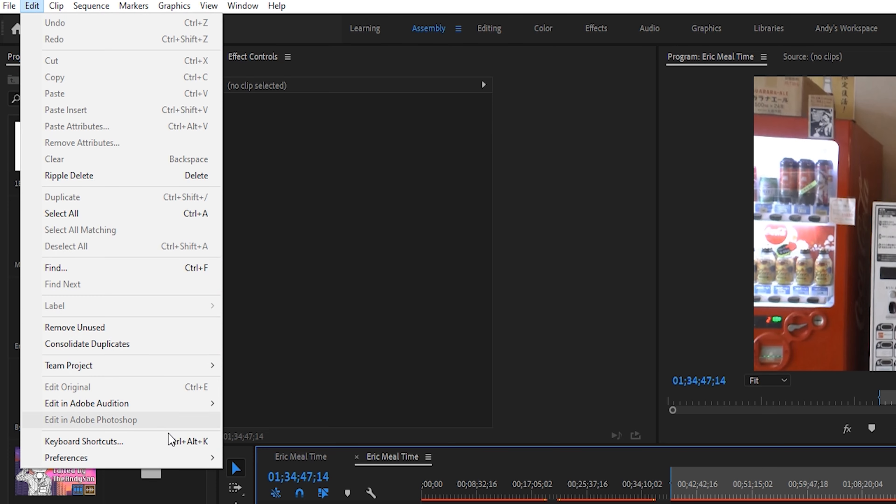
mouse_move(177, 457)
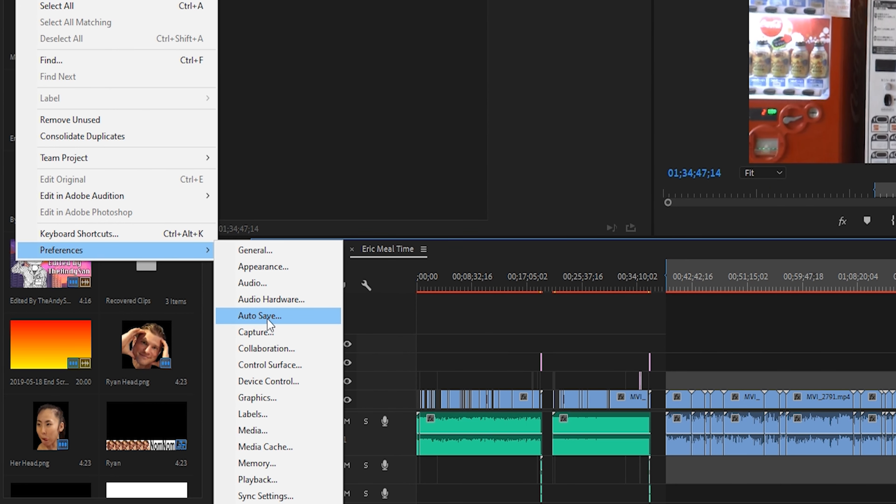
left_click(269, 319)
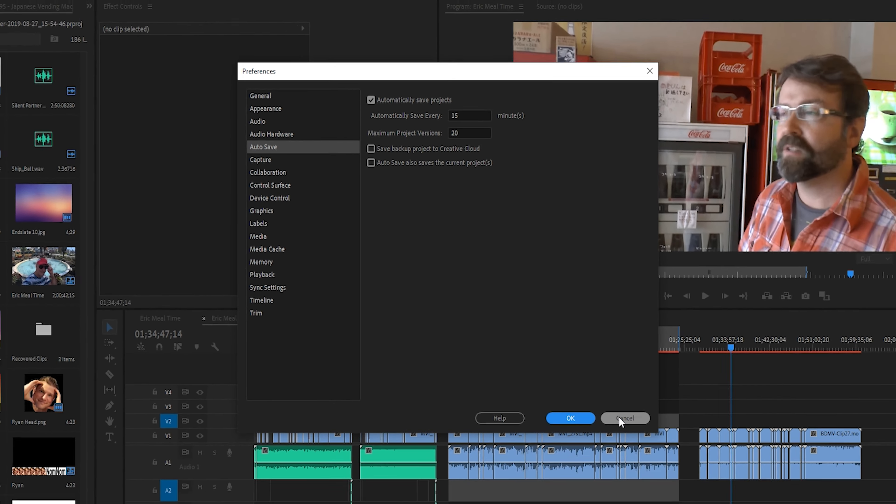
left_click(619, 416)
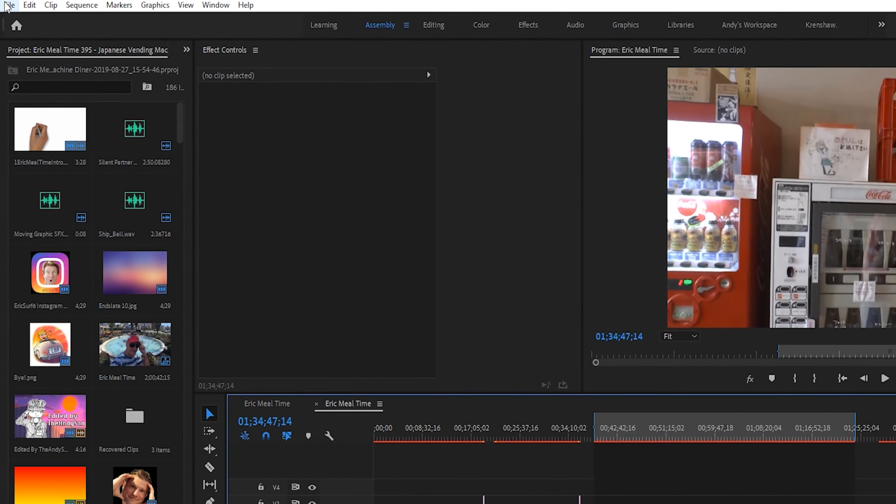
- Check the Project Auto Save location in the project's Scratch Disks settings
left_click(7, 5)
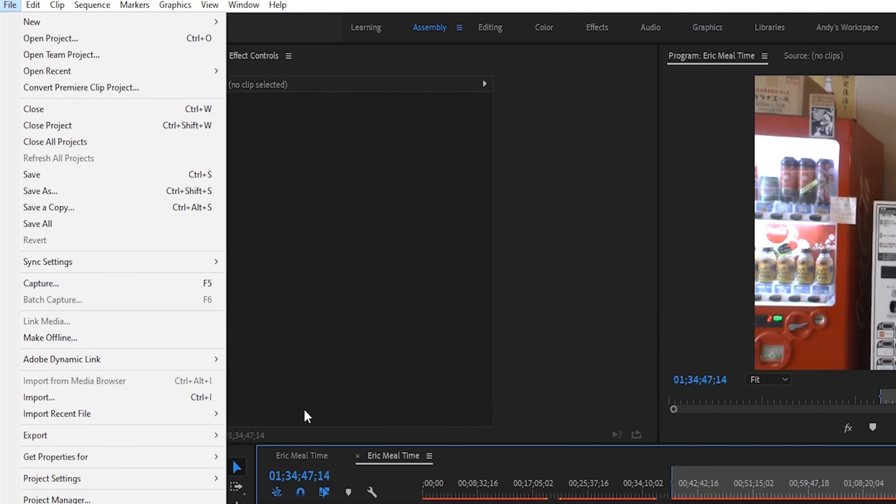
mouse_move(216, 479)
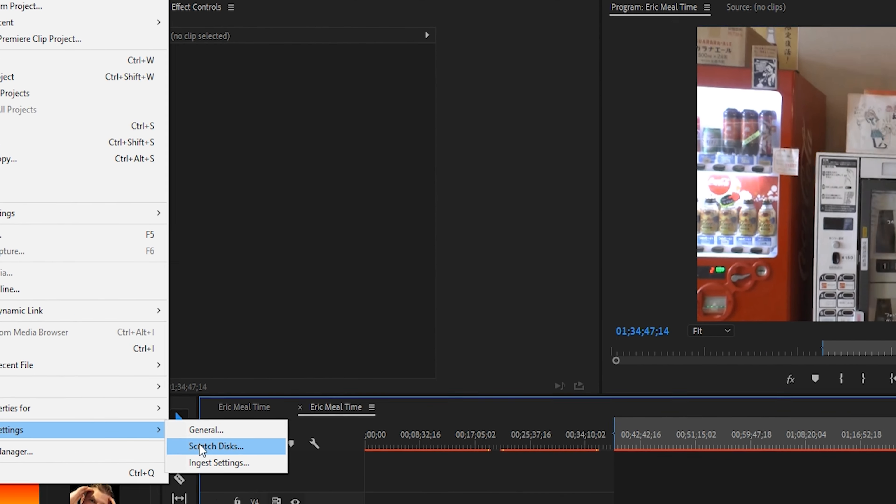
left_click(262, 467)
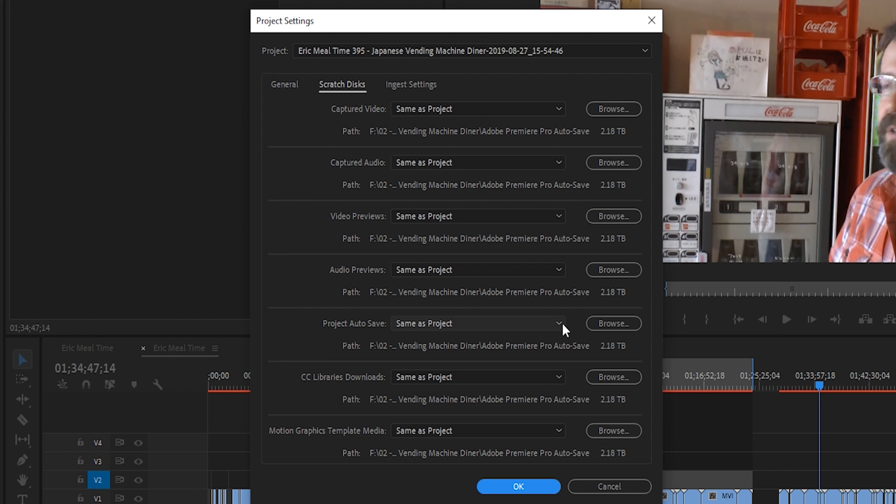
left_click(546, 329)
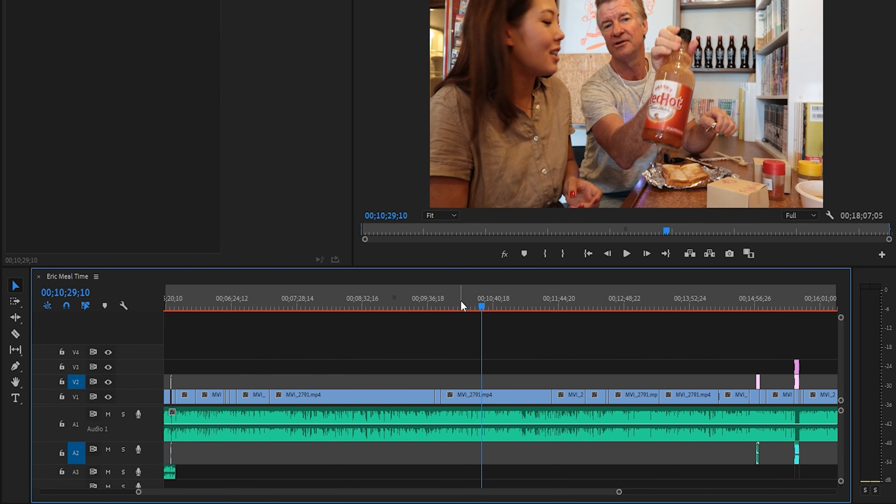
- Scrub through the Eric Meal Time sequence, close it, and reopen it from the project's media bin
left_click_drag(367, 299, 474, 295)
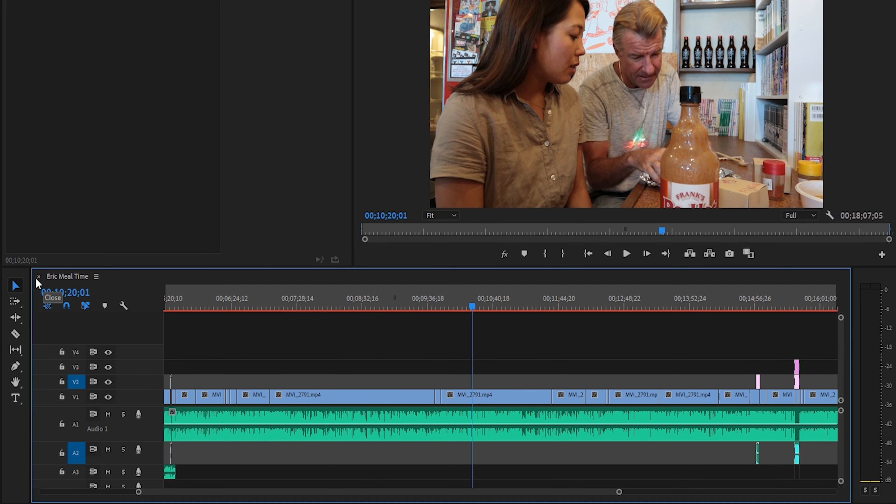
left_click(38, 277)
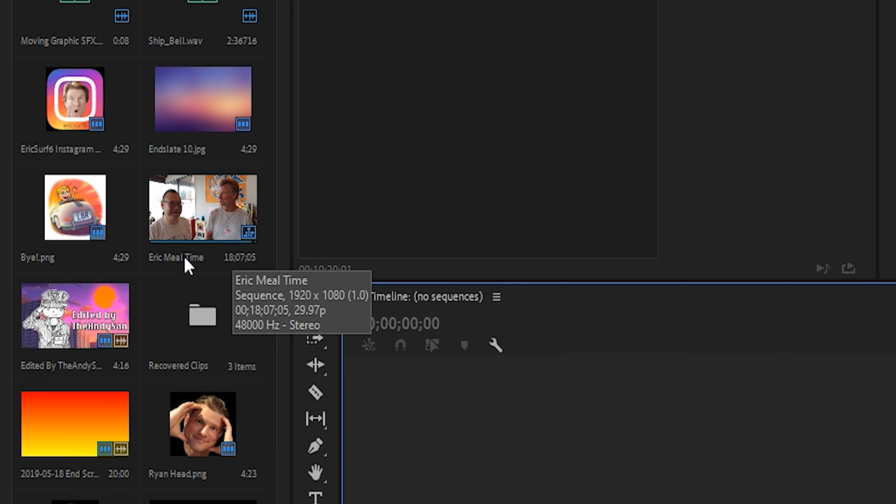
double_click(203, 217)
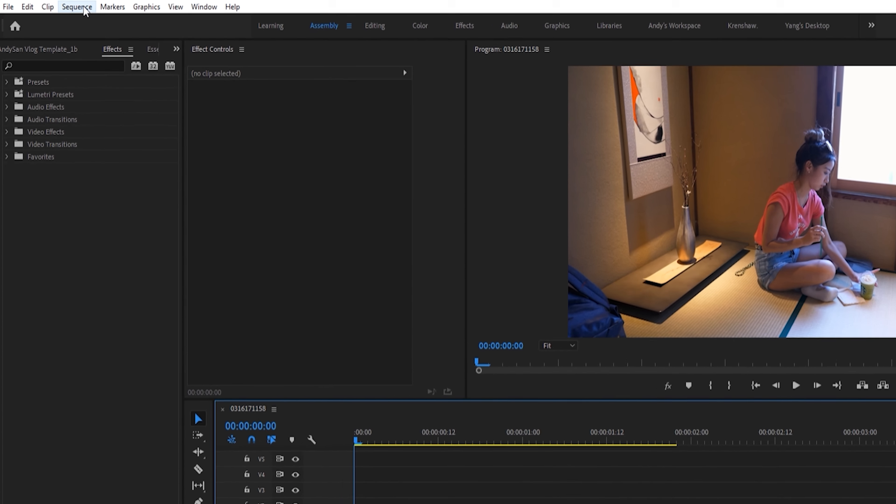
left_click(62, 6)
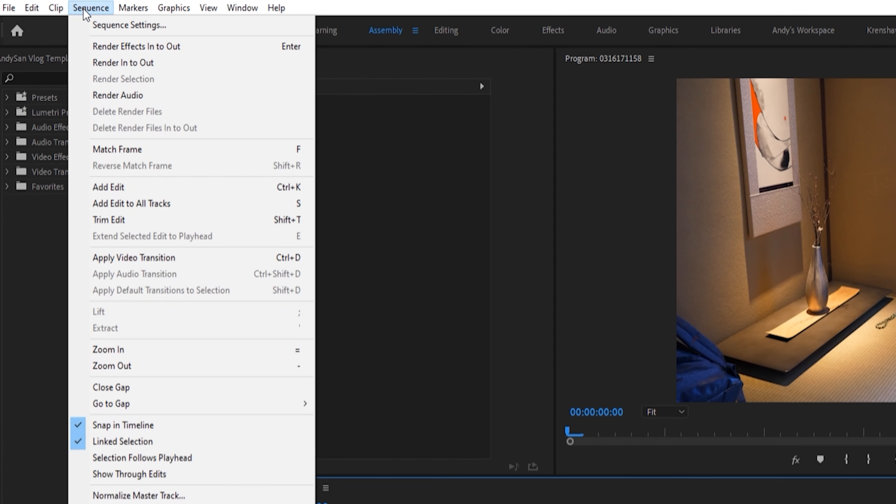
left_click(85, 17)
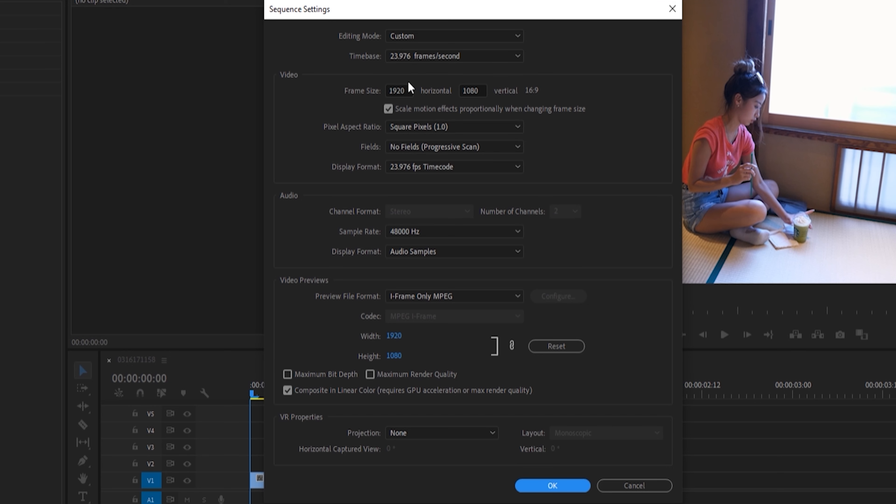
double_click(396, 95)
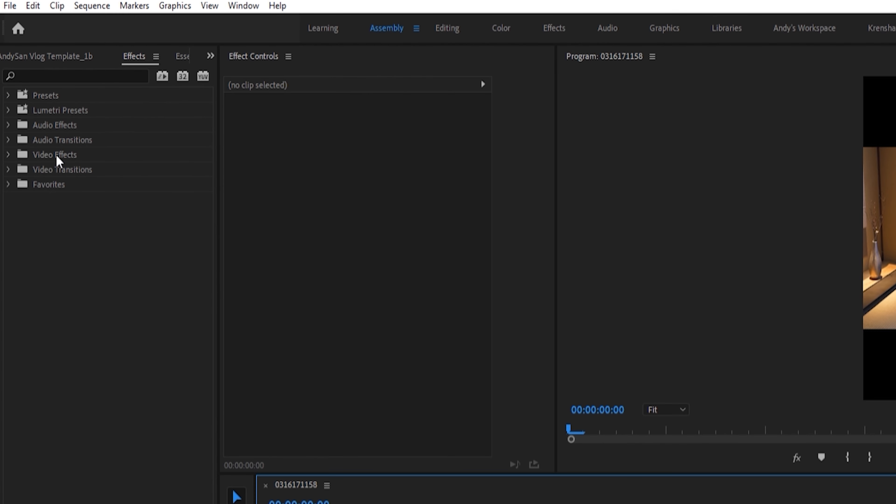
- Apply the Auto Reframe video effect to Tatami Starbucks Tastemade.mov on V1 and play the reframed clip
left_click(8, 155)
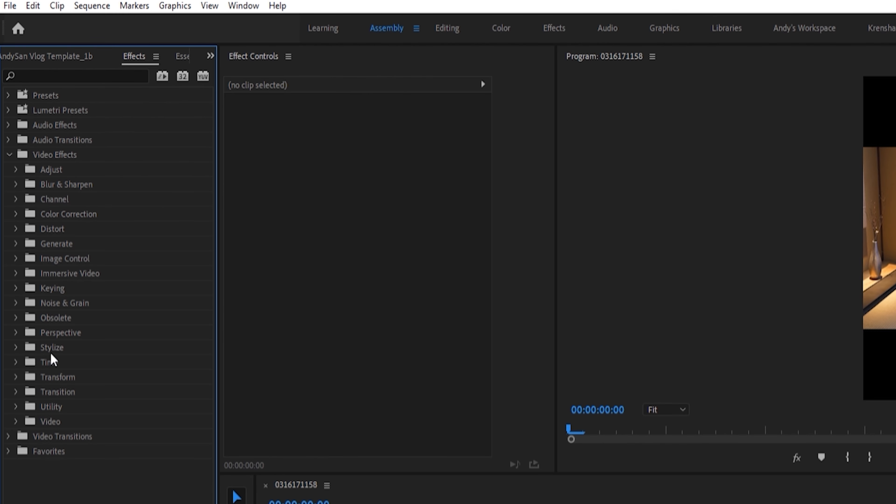
left_click(17, 377)
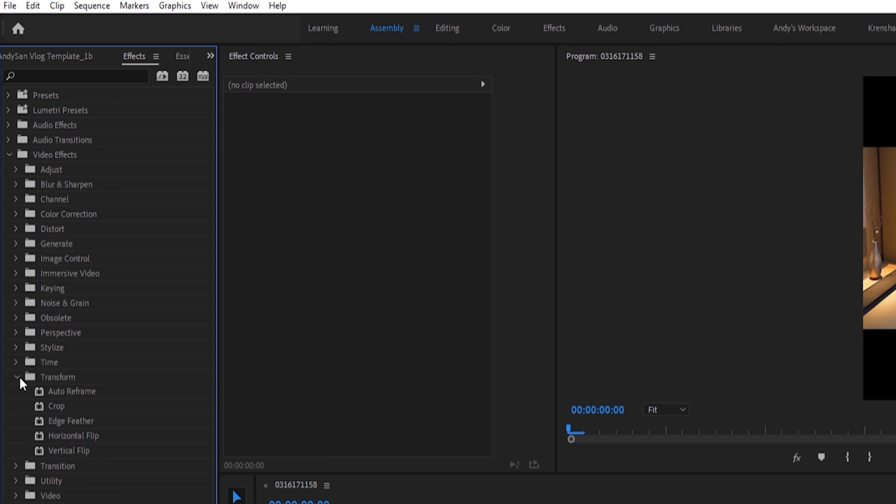
left_click_drag(64, 395, 459, 503)
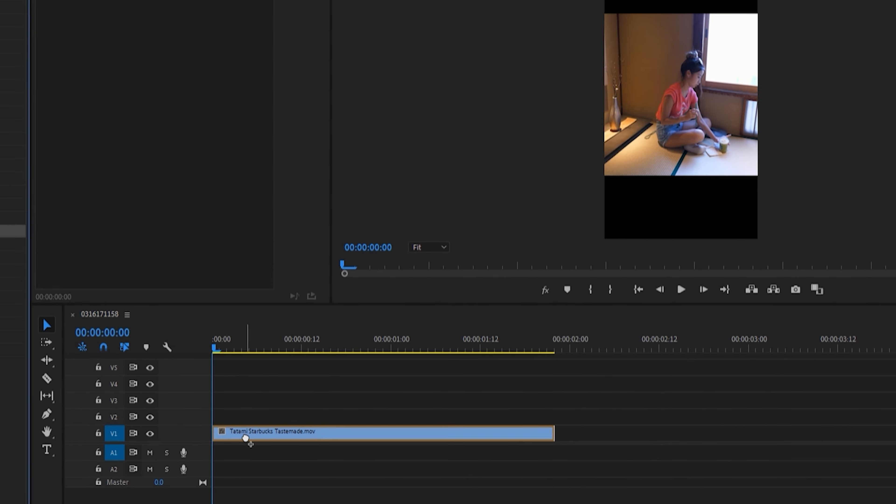
left_click_drag(245, 438, 246, 437)
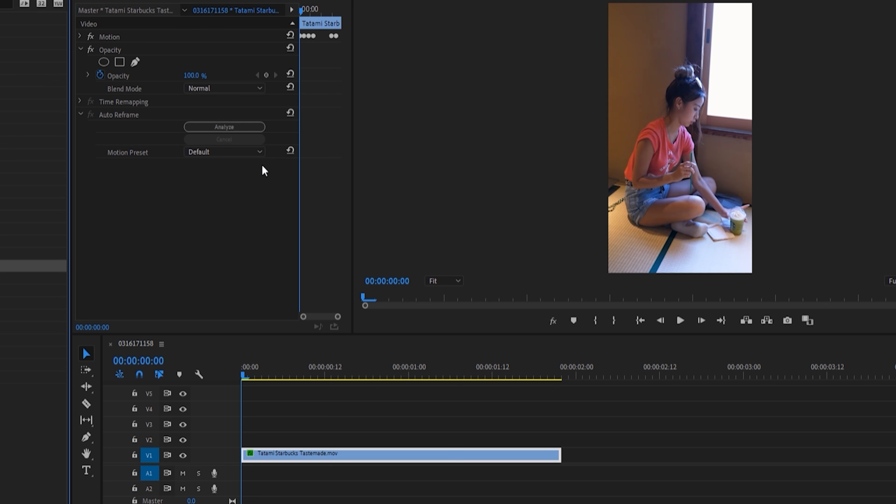
left_click(680, 322)
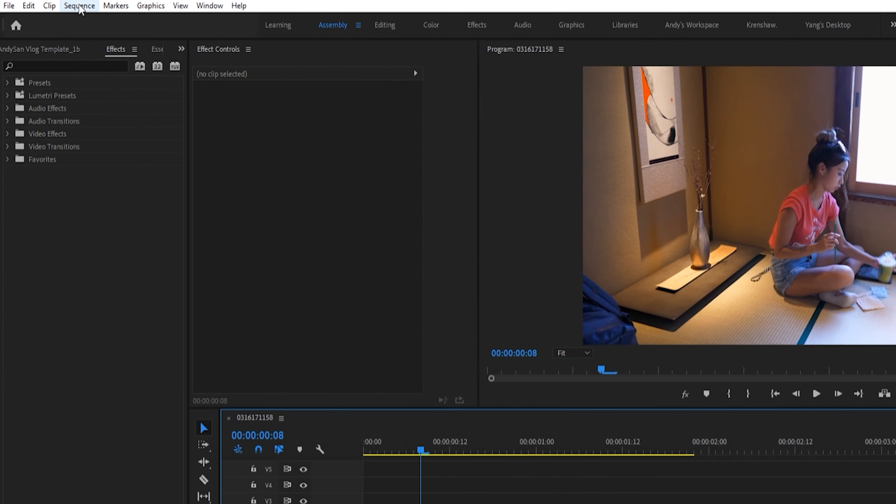
left_click(62, 6)
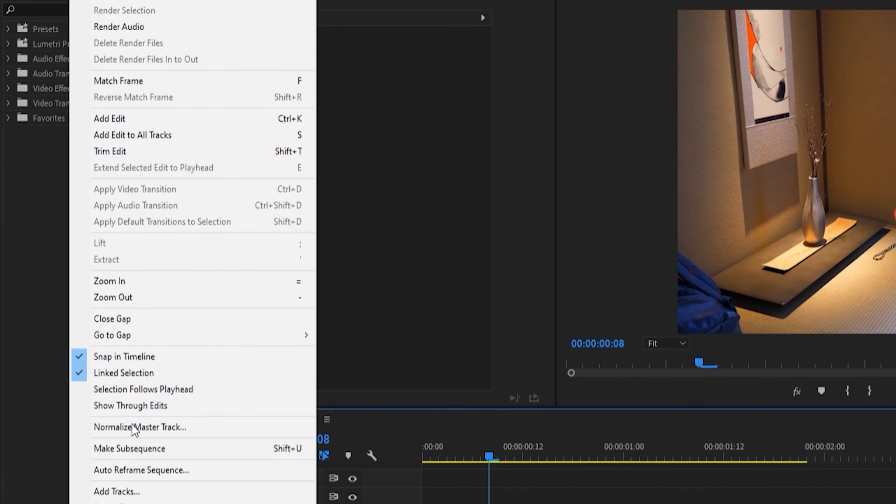
left_click(126, 460)
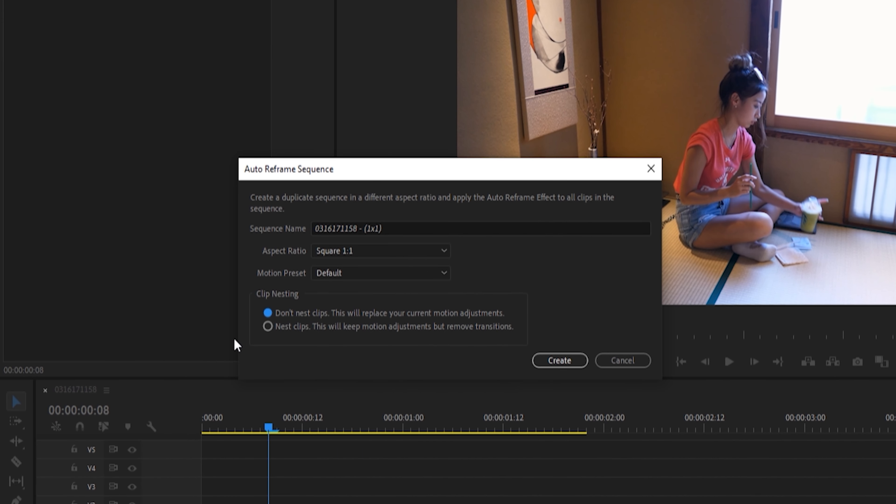
left_click(407, 251)
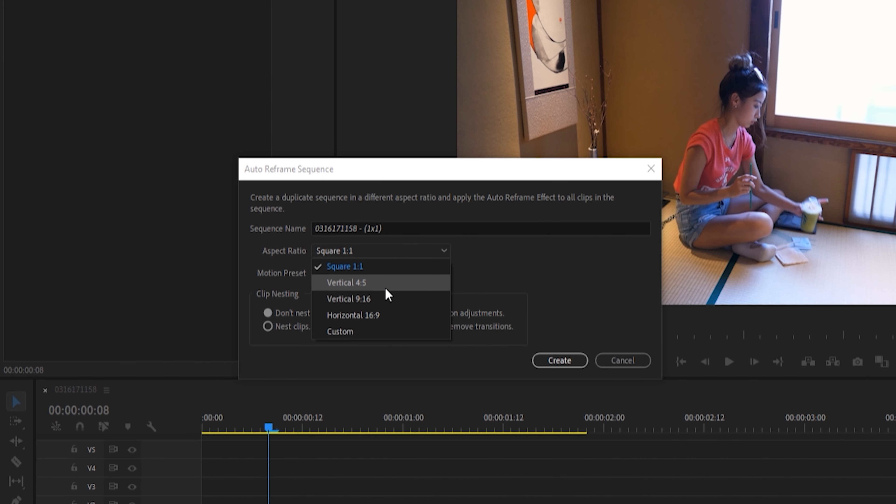
left_click(386, 299)
left_click(559, 360)
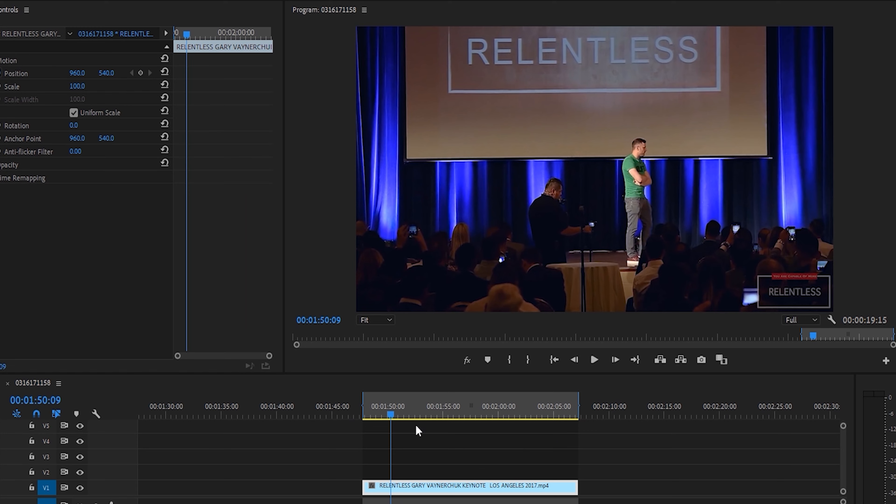
- Scrub through the RELENTLESS keynote clip, create a Square 1:1 Auto Reframe duplicate of its sequence, and preview the reframed clip
left_click_drag(390, 417, 455, 418)
left_click_drag(445, 420, 430, 422)
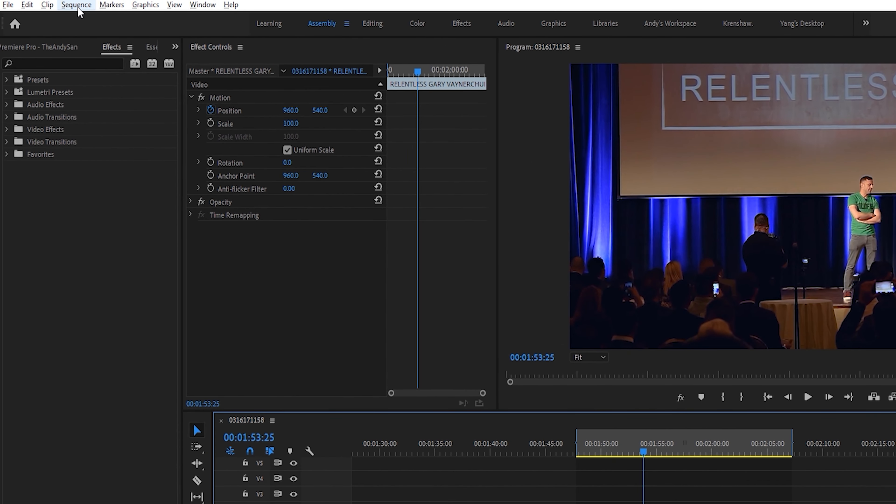
left_click(77, 5)
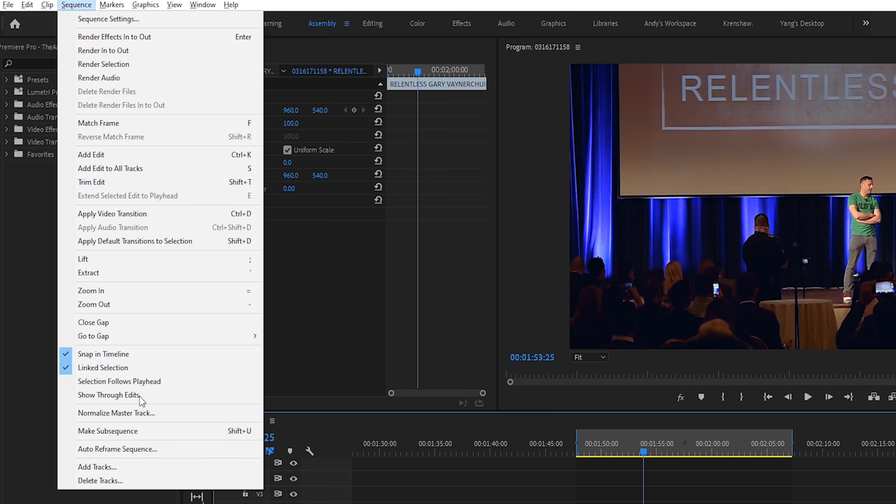
left_click(141, 452)
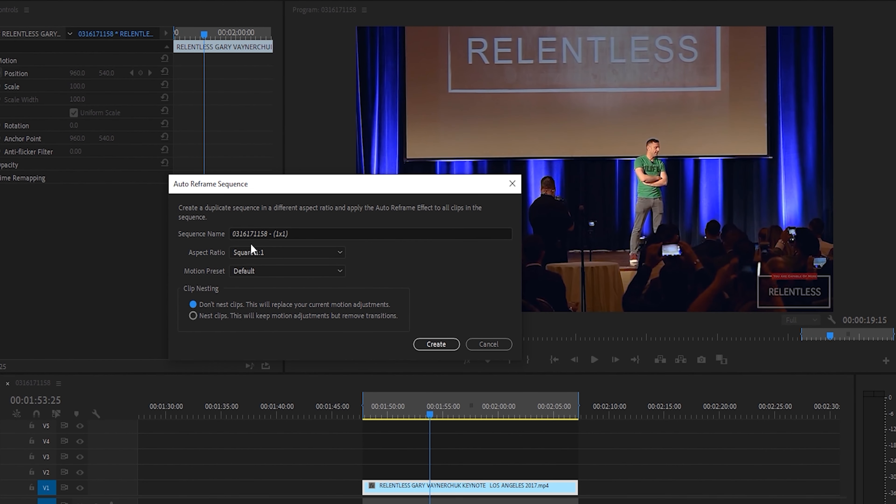
left_click(436, 344)
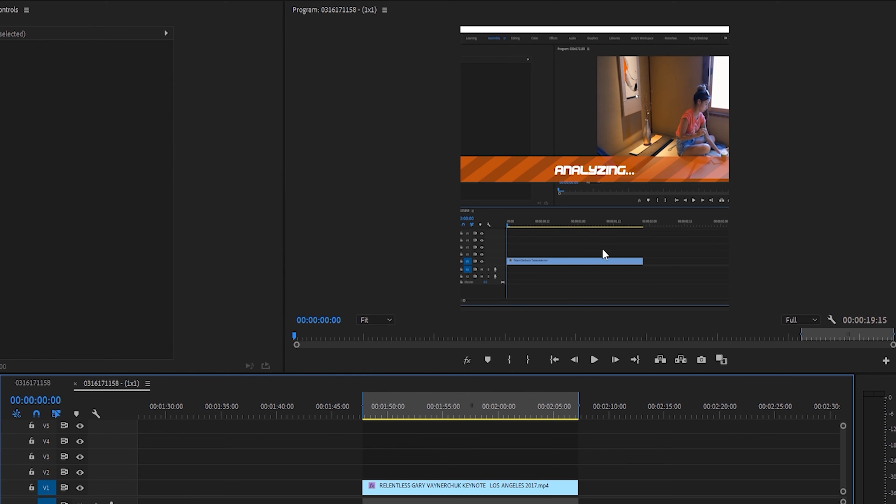
left_click(424, 414)
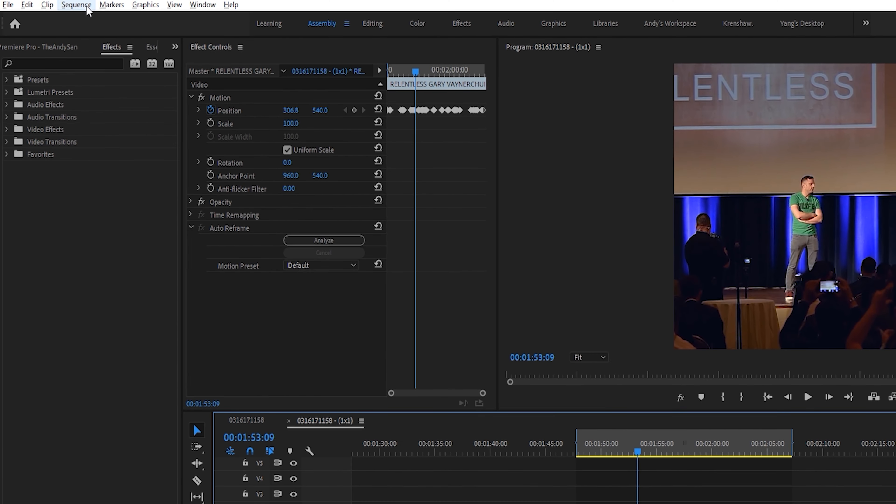
- Set the horizontal frame size of the square reframed sequence to 1920
left_click(70, 4)
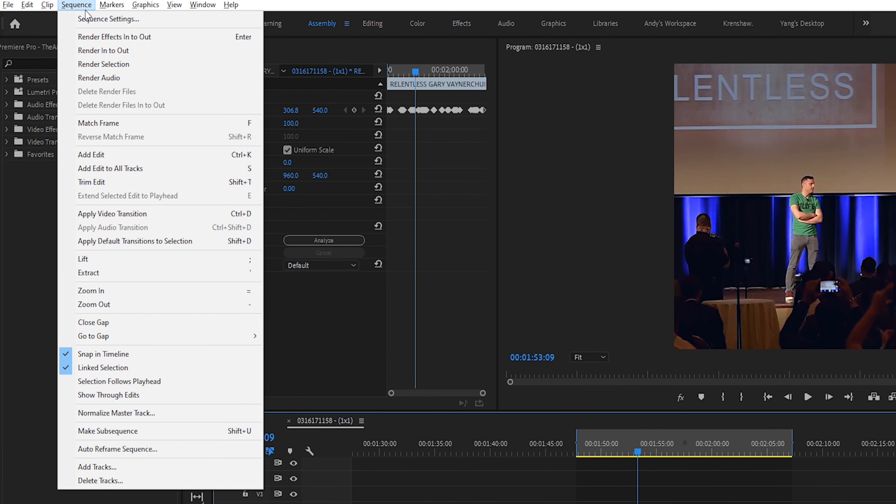
left_click(91, 21)
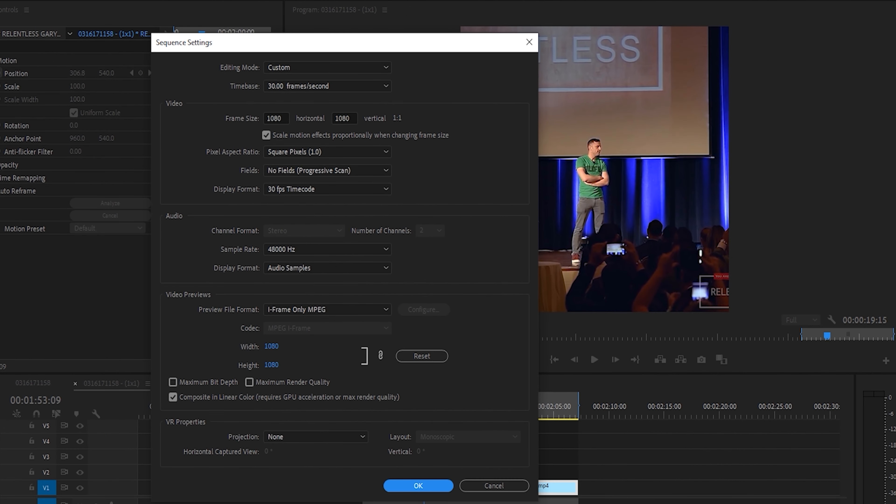
double_click(281, 118)
type("192")
key("Return")
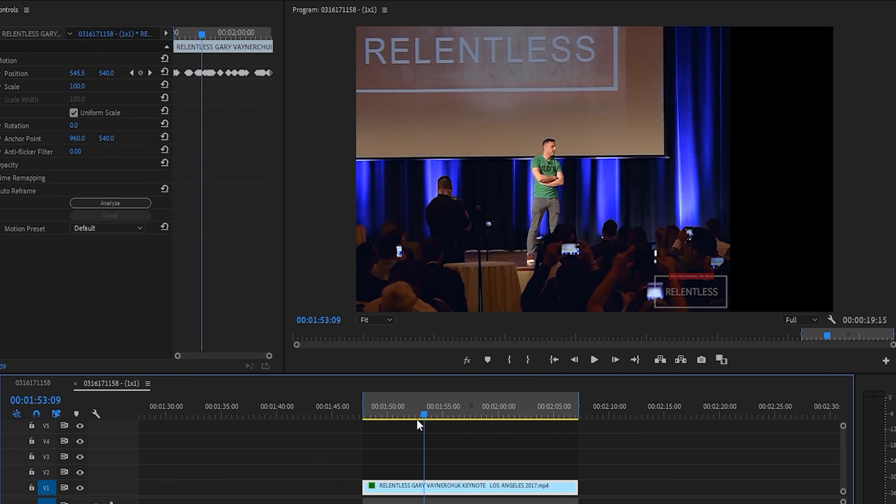
- Set the RELENTLESS keynote clip's scale to 200 and play the enlarged clip from its start
mouse_move(427, 415)
left_mouse_down()
mouse_move(476, 416)
mouse_move(438, 416)
left_mouse_up()
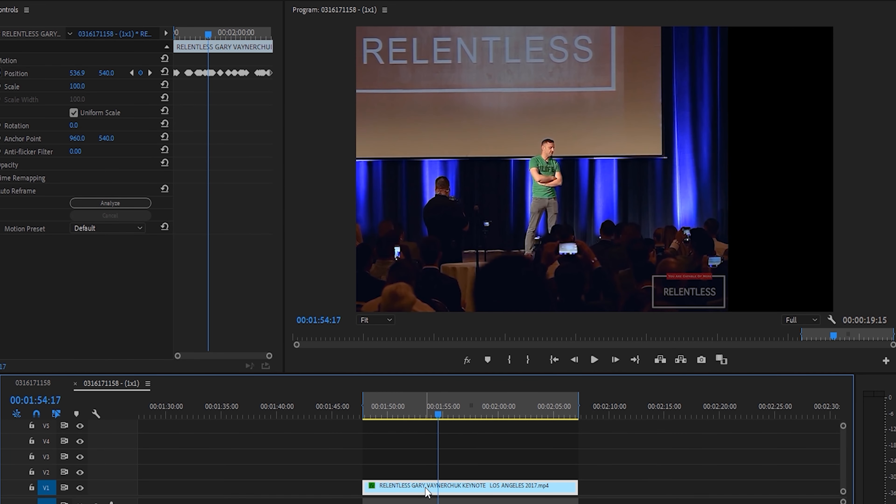
left_click(80, 87)
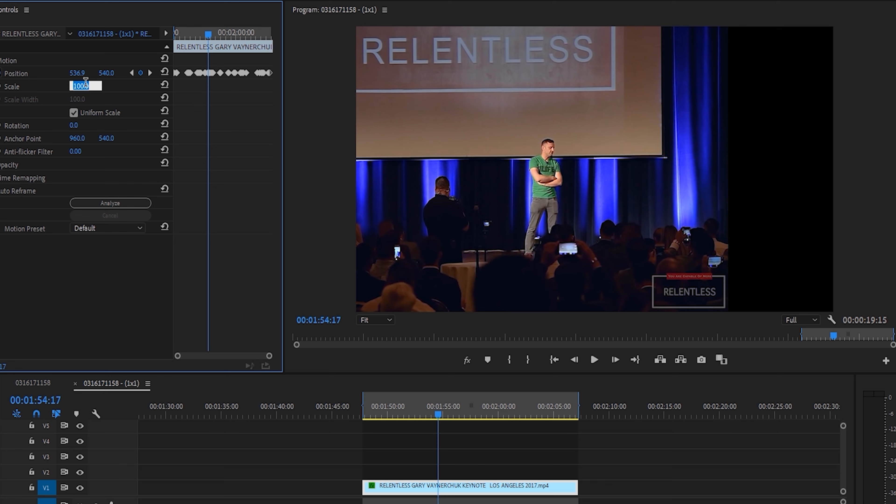
type("2")
key("Return")
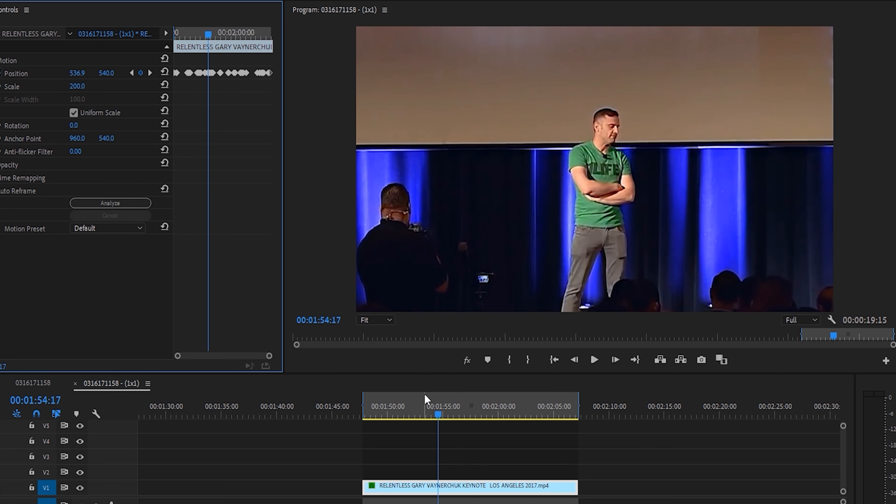
left_click(363, 417)
left_click(594, 361)
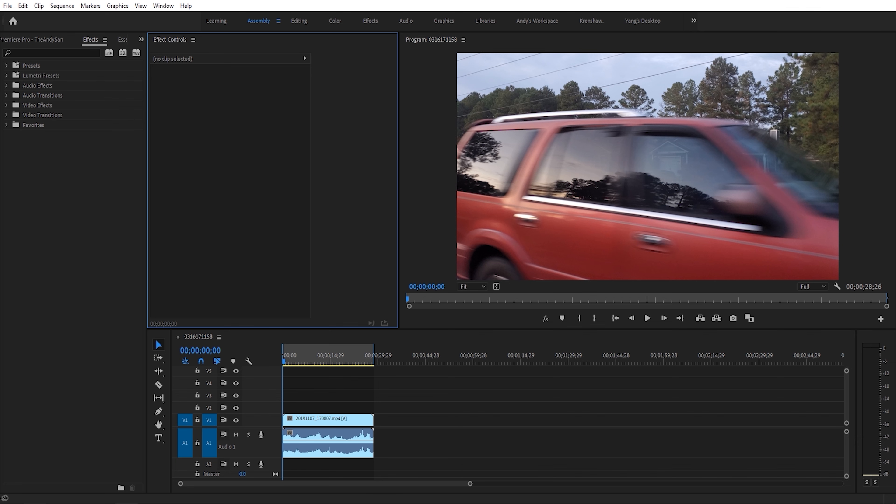
- Create a Vertical 9:16 Auto Reframe duplicate of the 20191107_170807.mp4 sequence with the Default motion preset, without nesting clips, and preview it
left_click(293, 357)
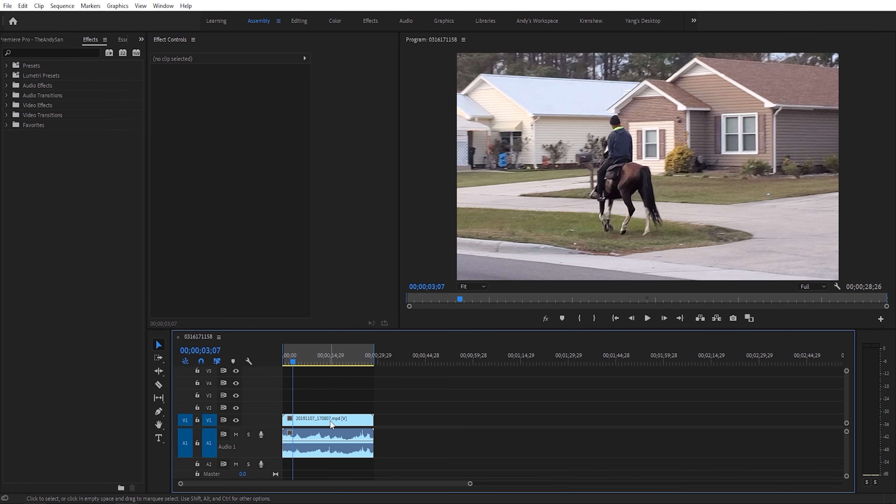
left_click(330, 420)
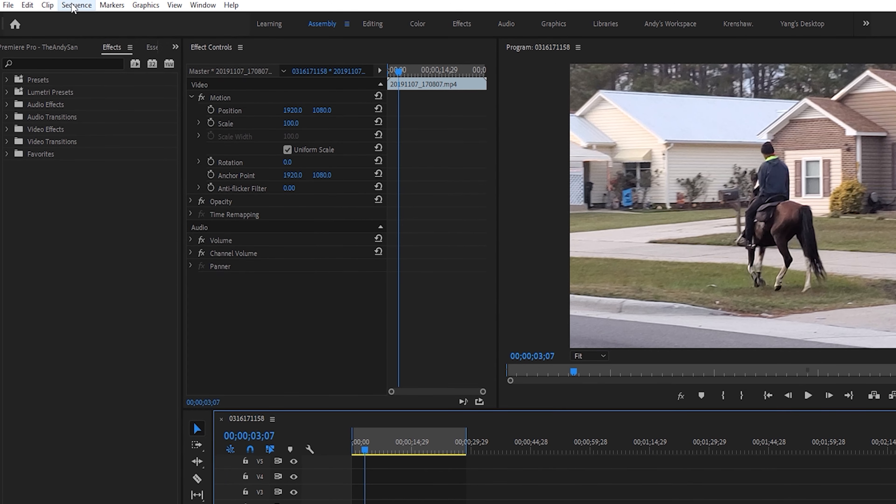
left_click(75, 6)
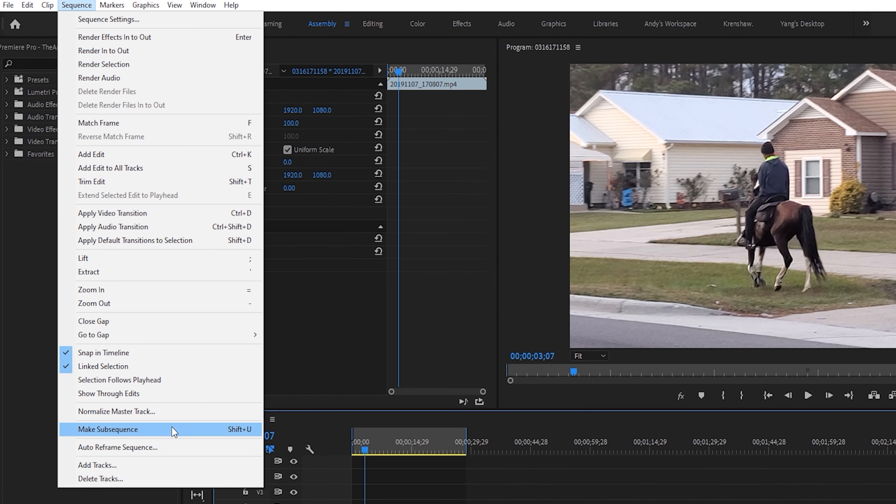
left_click(173, 448)
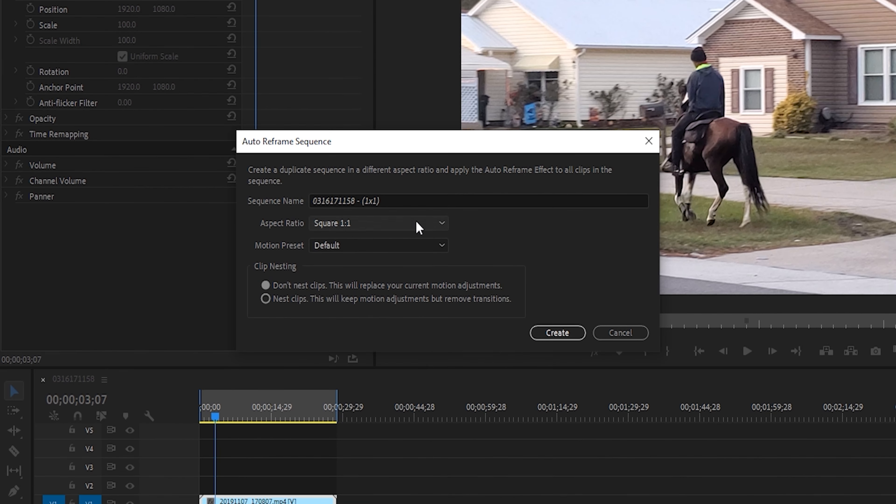
left_click(419, 223)
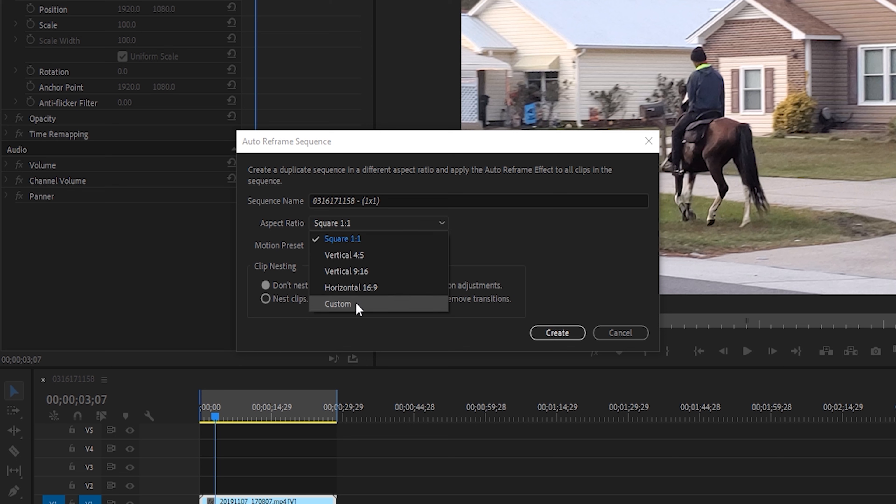
left_click(357, 275)
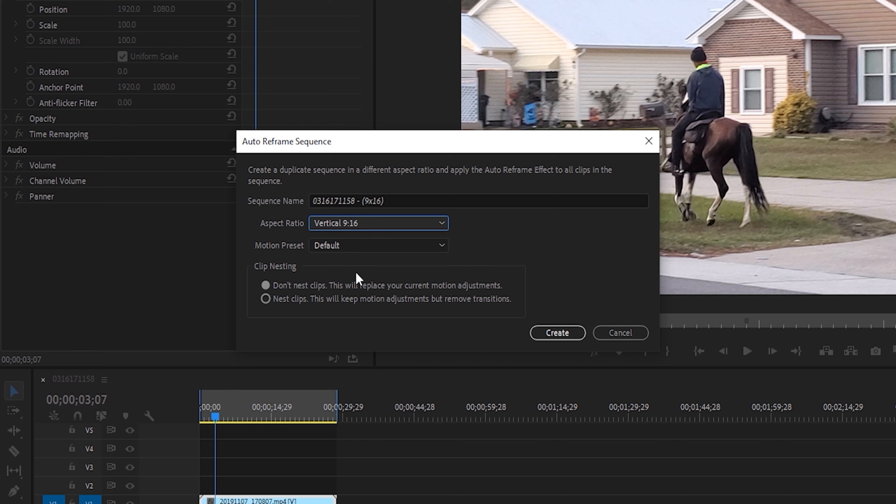
left_click(430, 247)
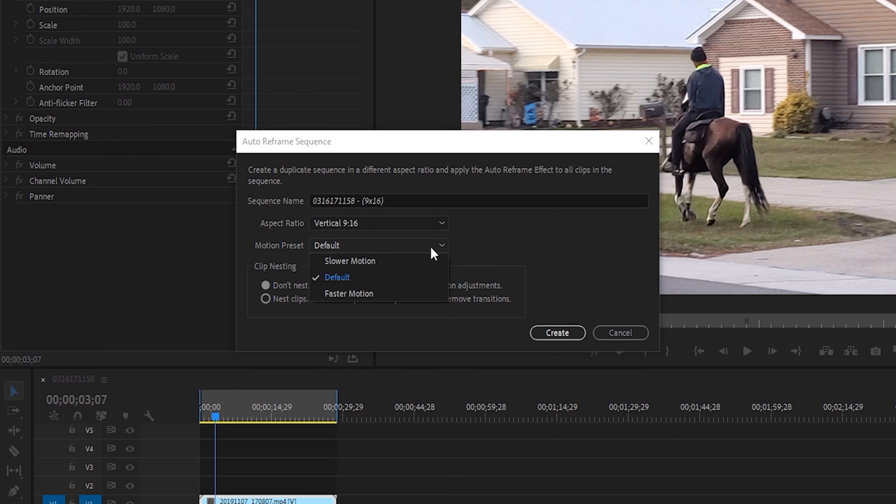
left_click(435, 247)
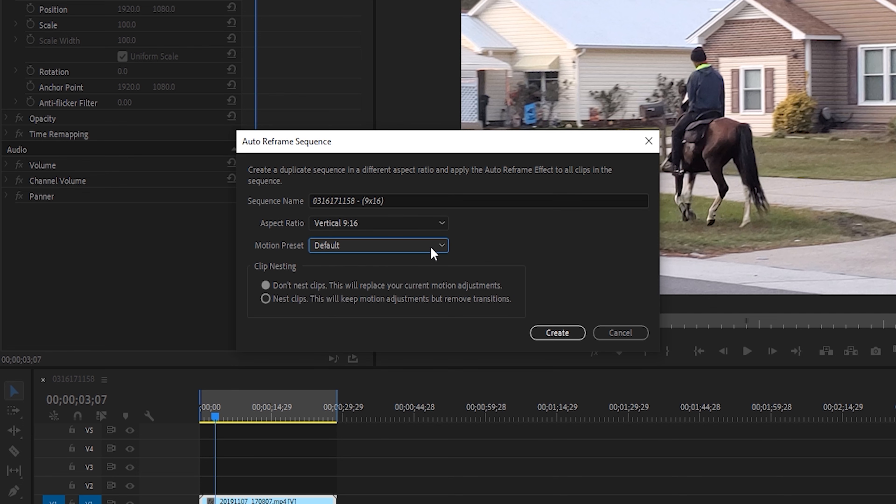
left_click(561, 333)
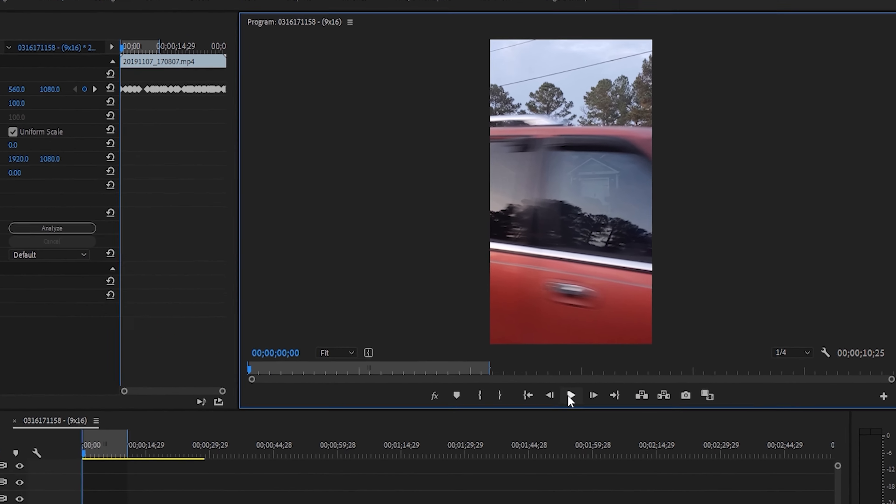
left_click(571, 395)
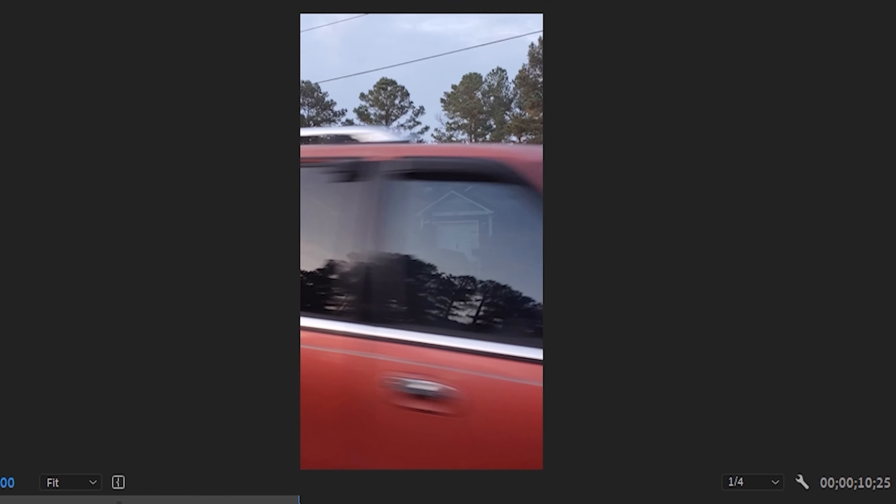
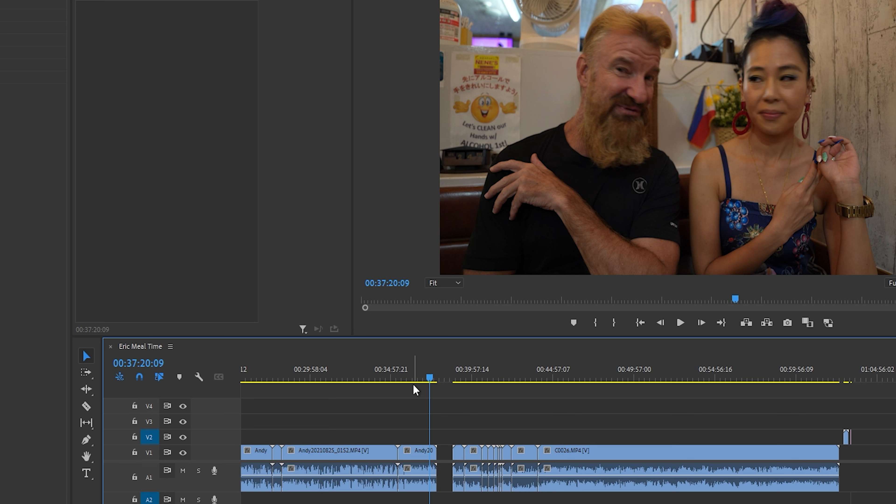
- Set the scale of the VID_20210414_133428.mp4 clip in the Eric Meal Time sequence to 200
left_click(462, 381)
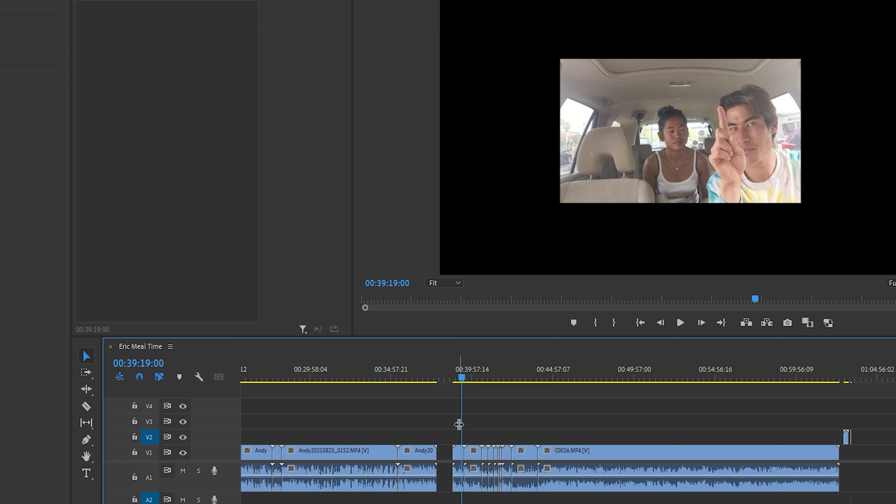
left_click(459, 453)
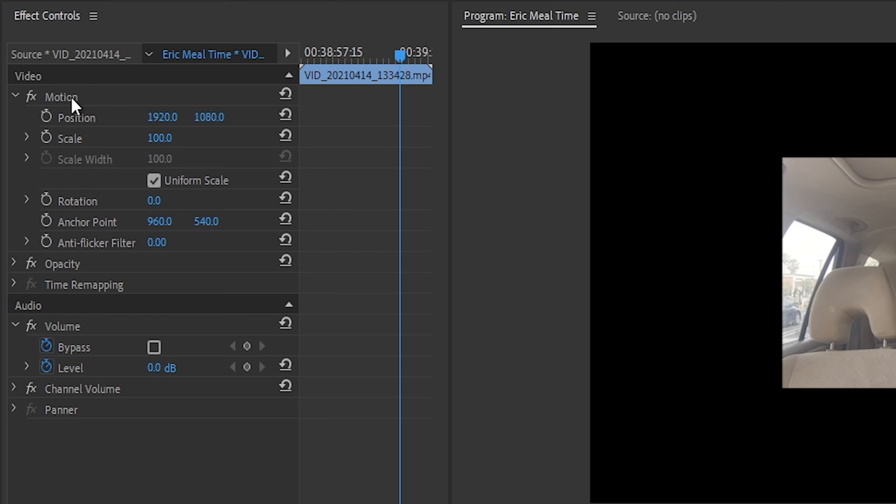
left_click(163, 138)
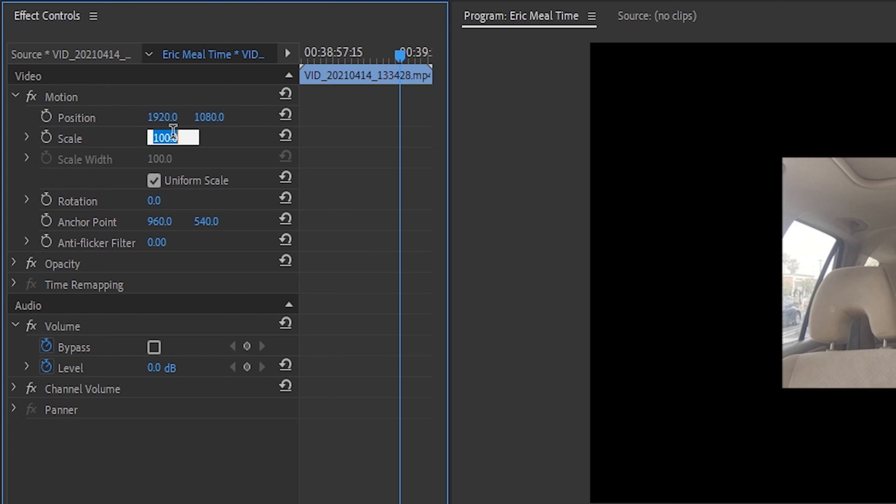
type("200")
key("Return")
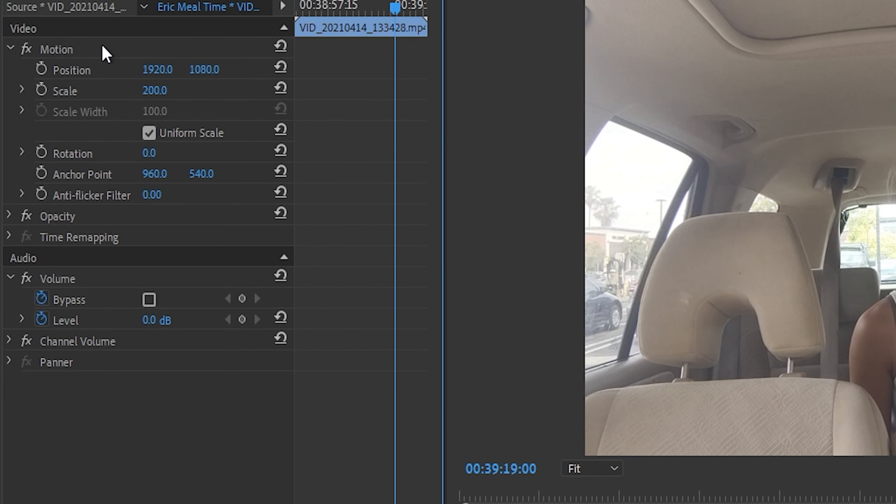
- Copy the clip's Motion settings and paste them onto all the following clips through C0026.MP4
right_click(104, 53)
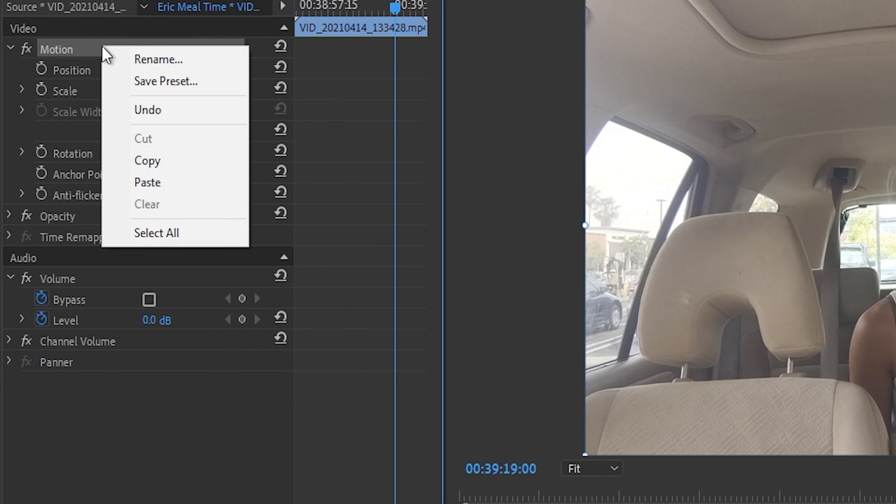
left_click(145, 161)
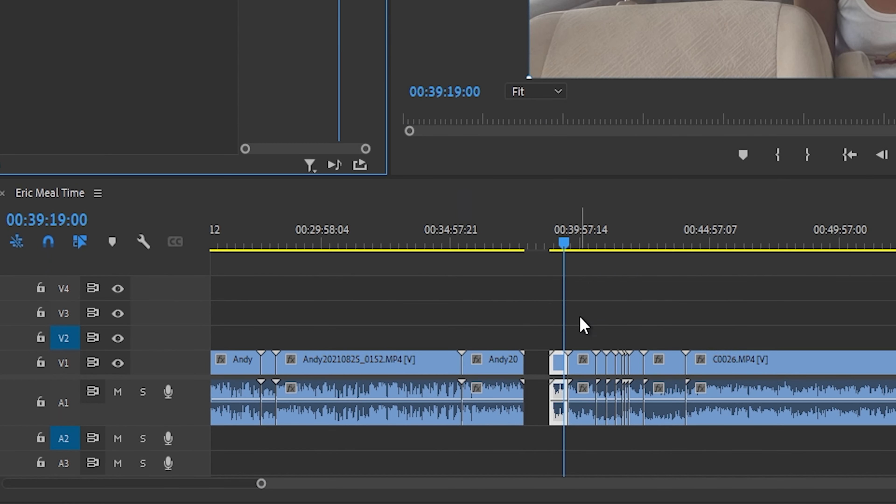
left_click_drag(579, 316, 740, 364)
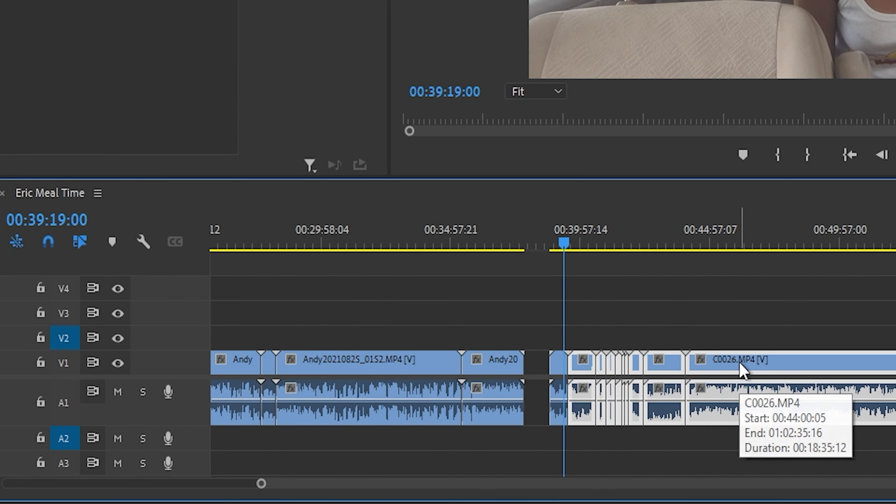
key("ctrl+v")
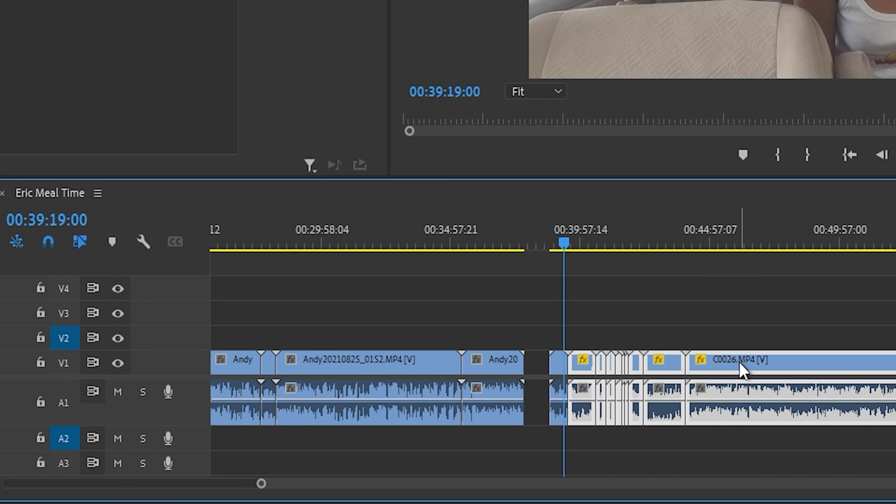
left_click(656, 298)
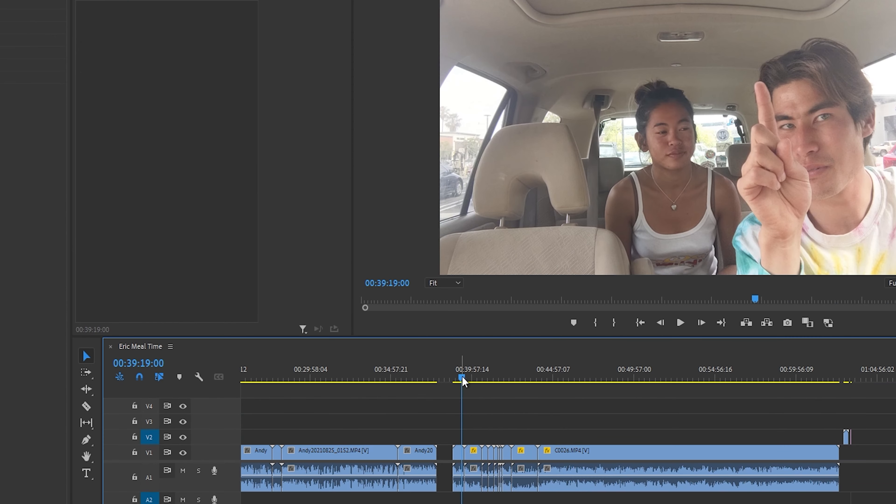
- Move the playhead to 00:45:53:17 and add the Hard Limiter effect from Favorites to the C0026.MP4 clip
left_click_drag(461, 377, 567, 384)
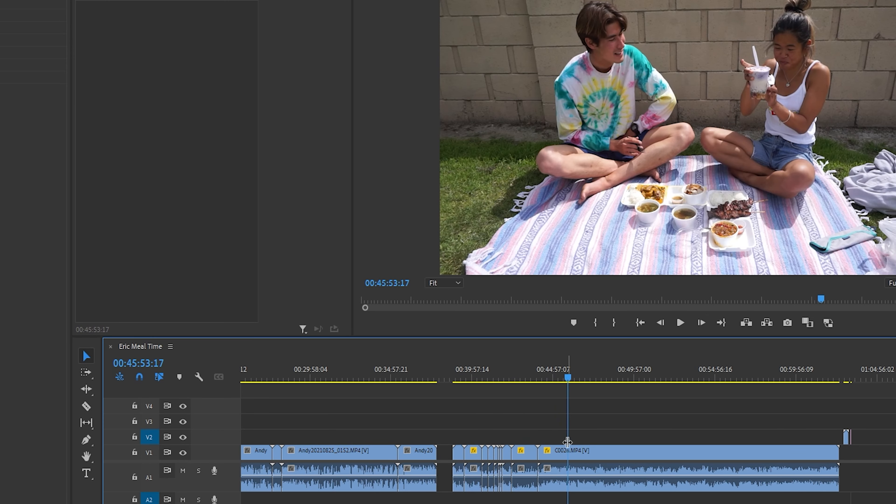
left_click(567, 451)
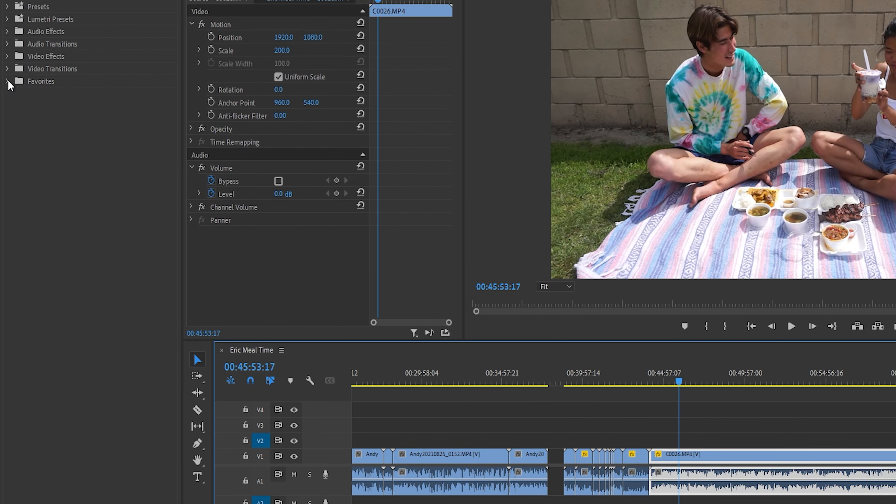
left_click(8, 81)
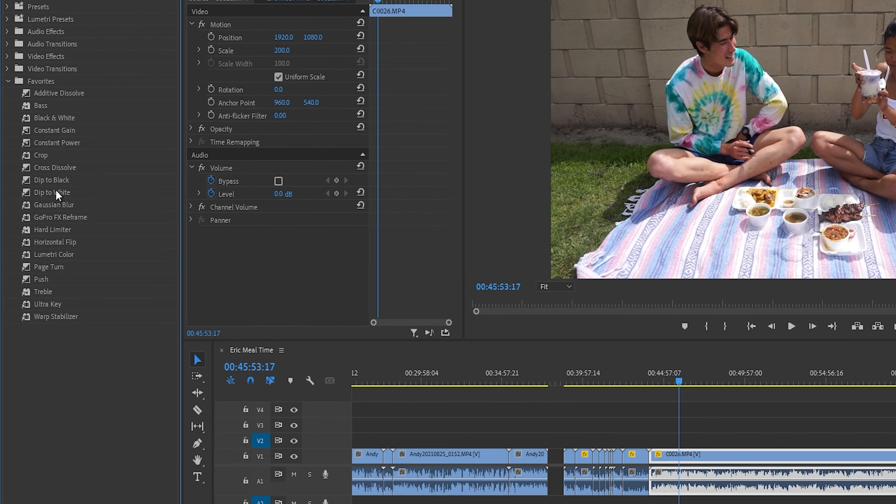
left_click_drag(64, 232, 259, 235)
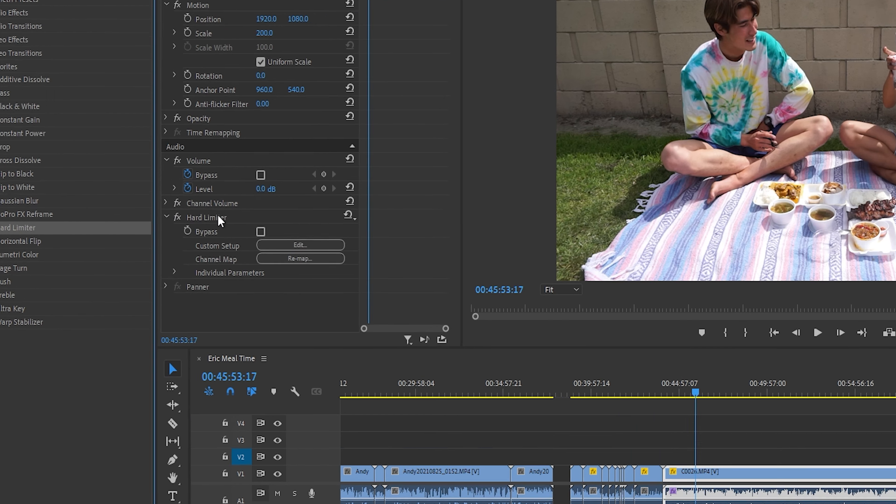
- Copy the Hard Limiter effect from C0026.MP4 and paste it onto the preceding clips, starting with VID_20210414_133428.mp4
left_click(238, 219)
right_click(94, 207)
left_click(136, 312)
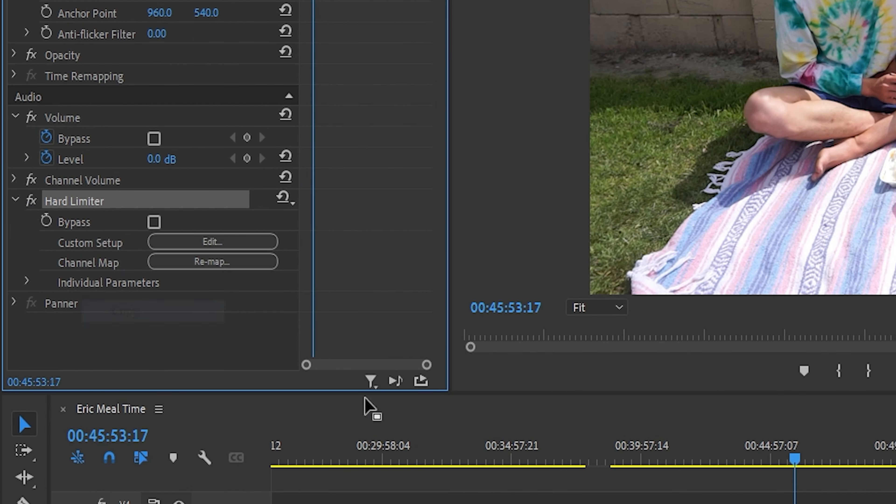
left_click(723, 339)
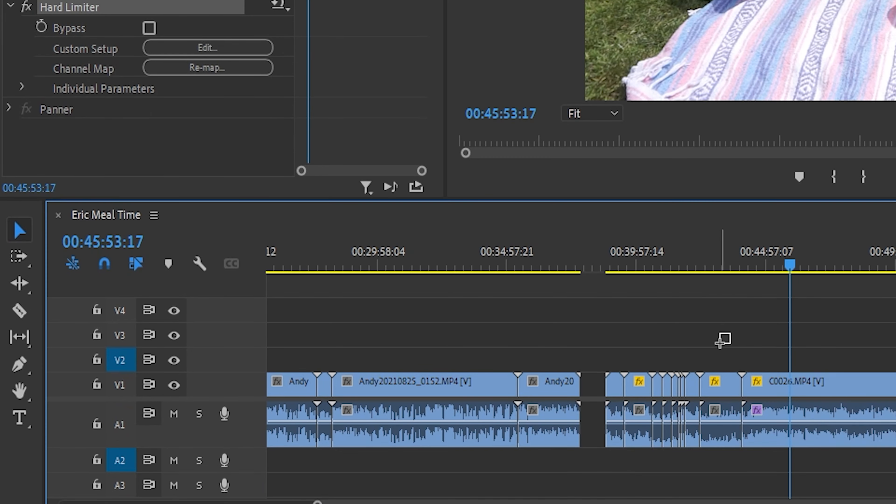
left_click_drag(731, 331, 605, 439)
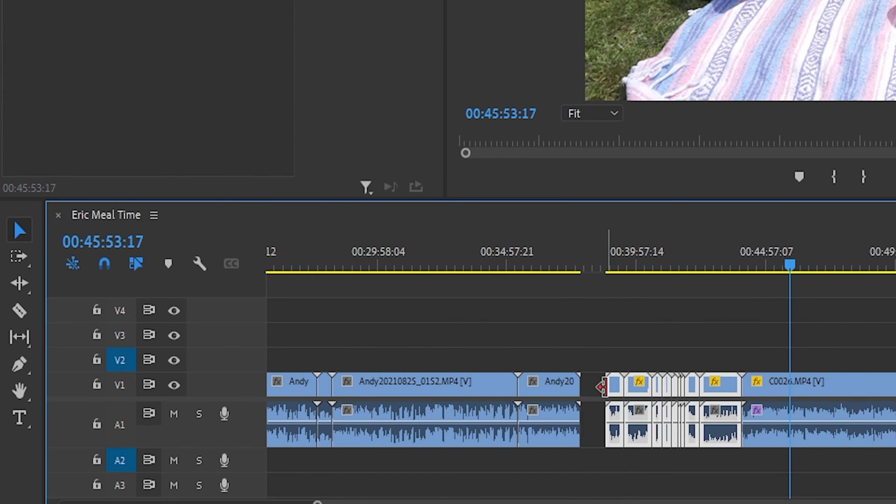
key("ctrl+v")
- Check the pasted effects on VID_20210414_133428.mp4 and the clip following it
left_click(611, 265)
left_click(631, 346)
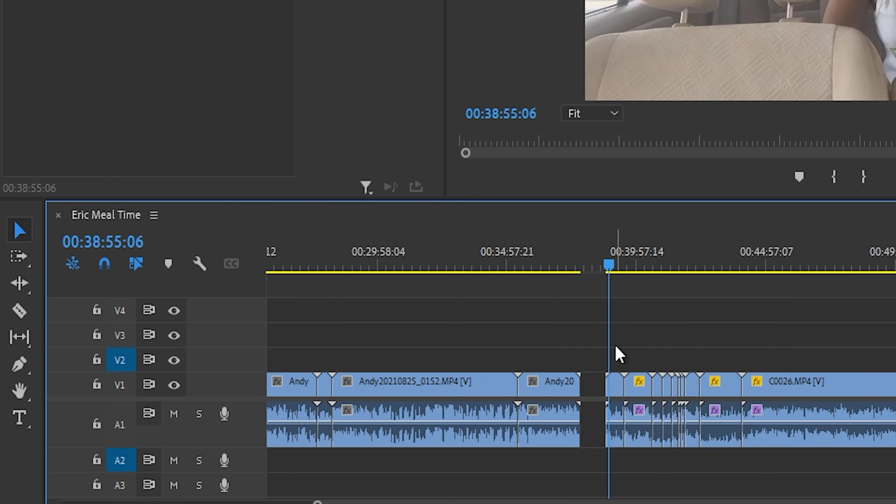
left_click(615, 388)
left_click_drag(610, 270, 644, 271)
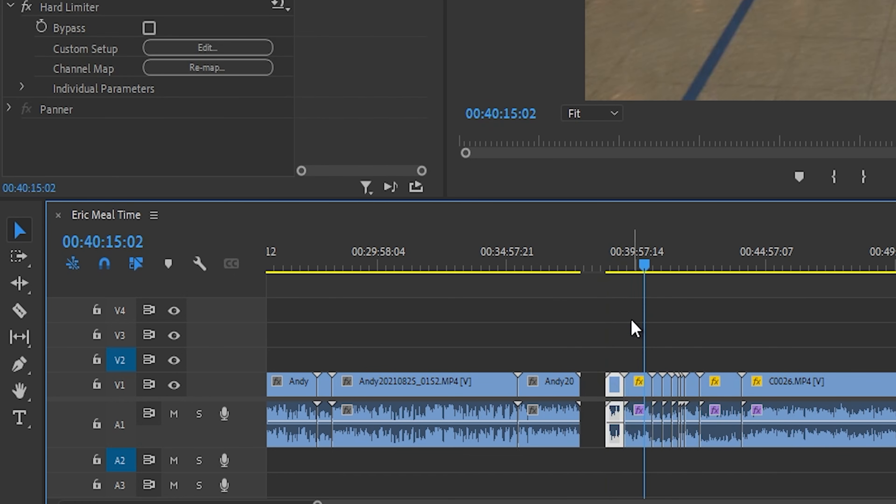
left_click(636, 385)
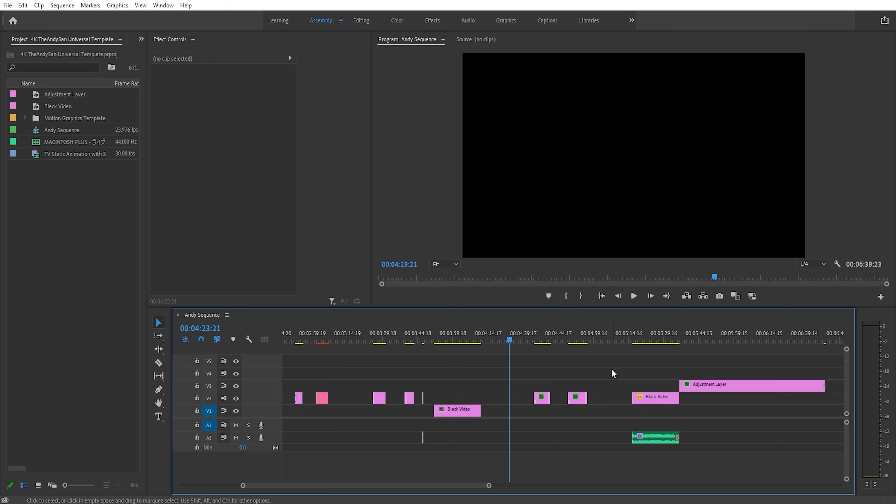
- Move the playhead to 00:03:15:00 in Andy Sequence, close all gaps in the sequence, and undo the change
left_click(493, 340)
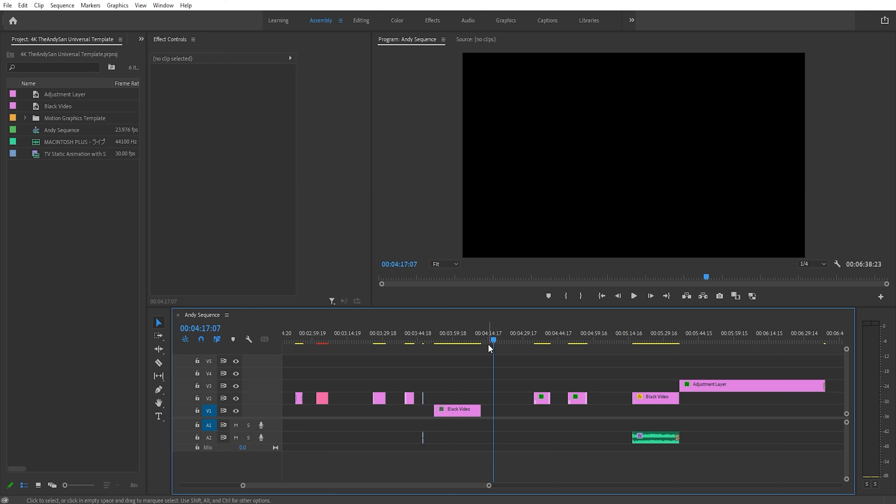
left_click(453, 342)
left_click_drag(454, 345, 348, 365)
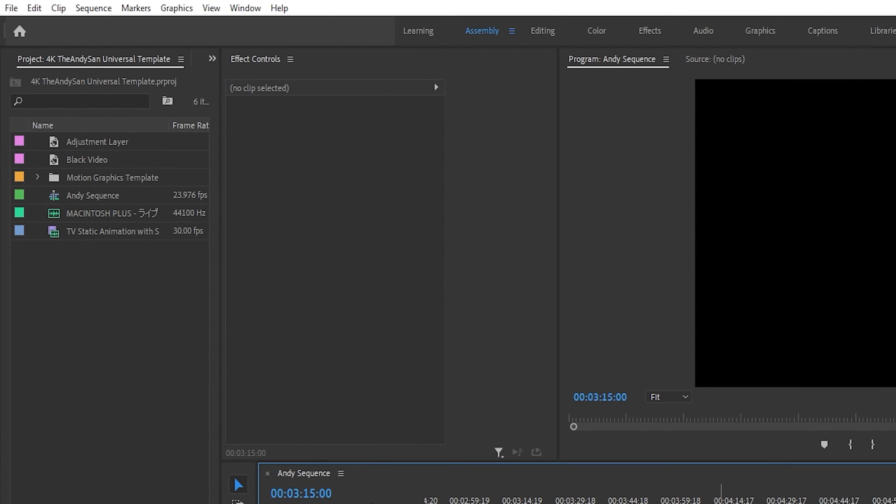
left_click(125, 10)
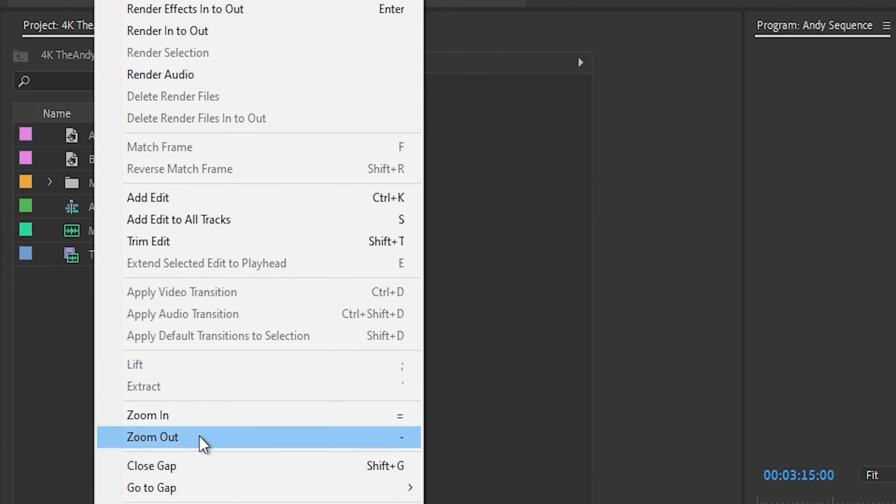
left_click(200, 471)
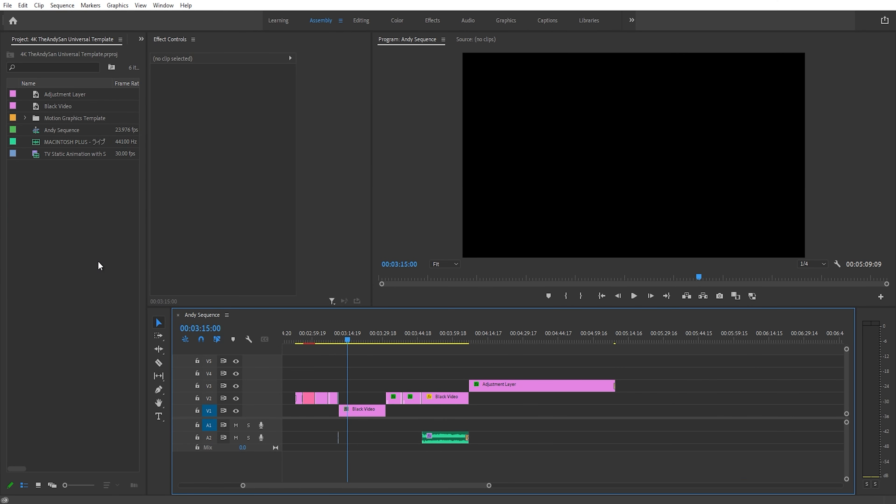
key("ctrl+z")
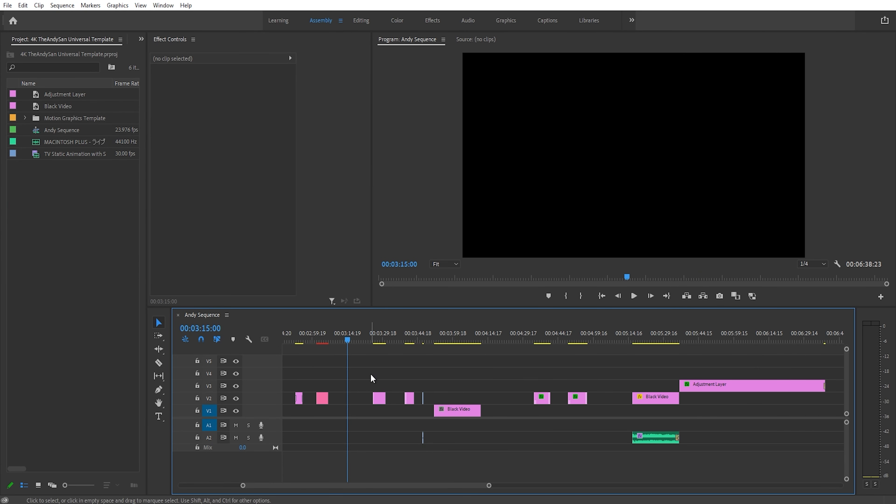
- Close only the gaps between the clips from about 00:03:25 through the Black Video clip on V1, and undo it
left_click_drag(369, 373, 472, 422)
left_click(65, 5)
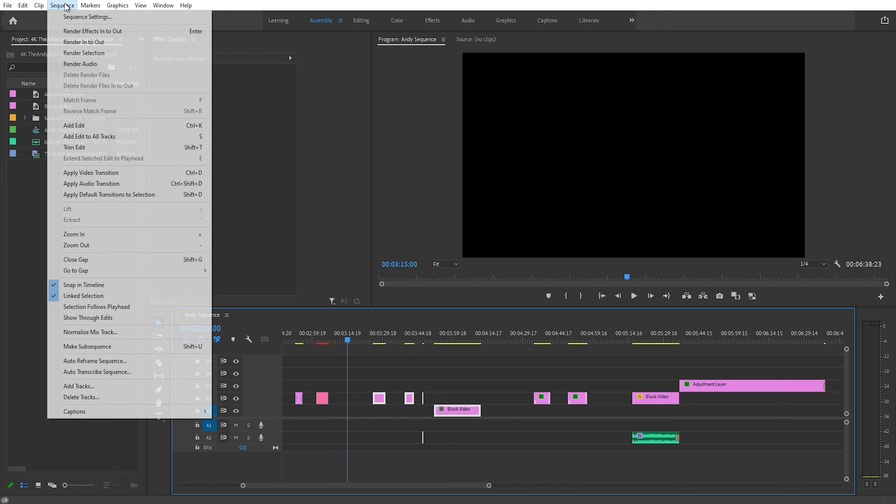
left_click(99, 260)
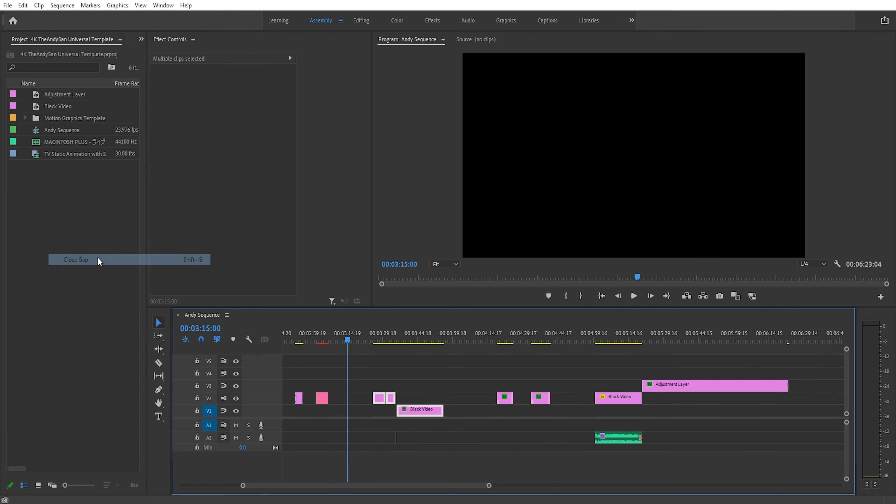
key("ctrl+z")
left_click(402, 370)
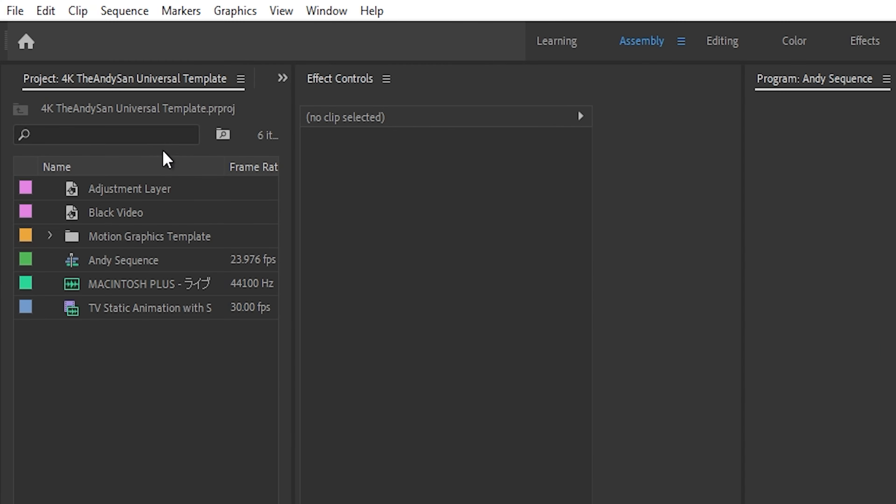
- Look up the Close Gap command in the keyboard shortcut settings by searching for "close gap", and accept the settings
left_click(39, 16)
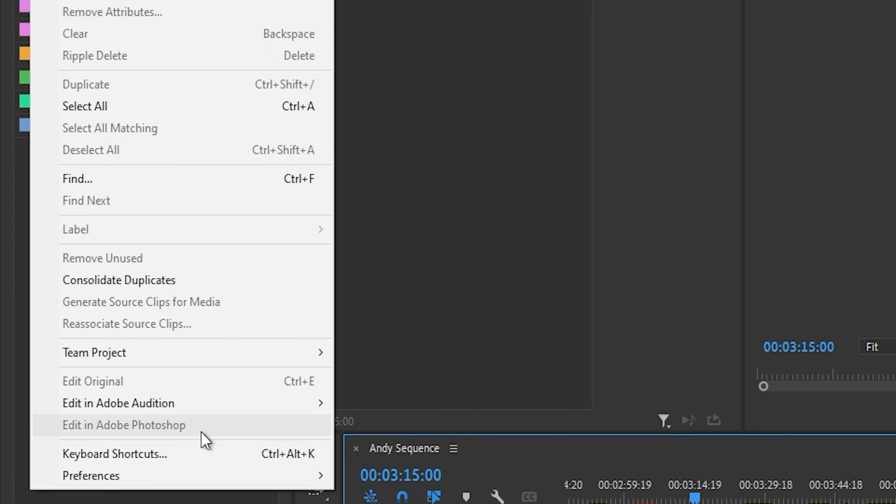
left_click(210, 455)
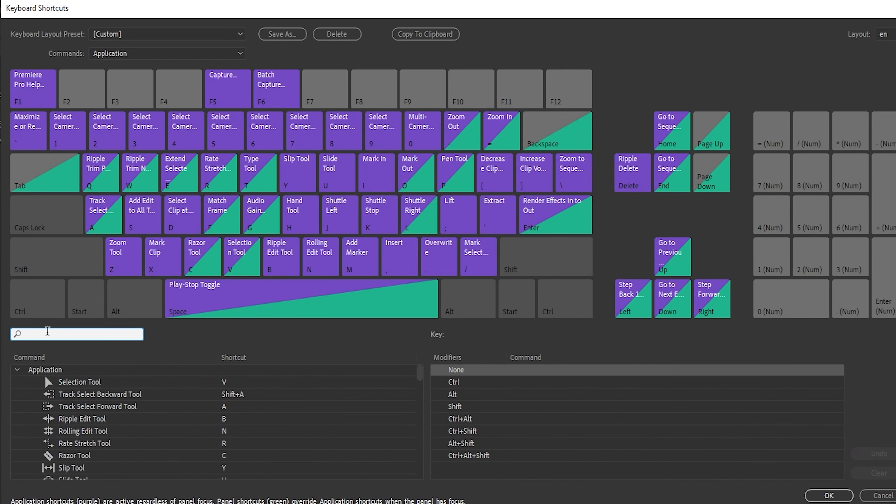
type("cl")
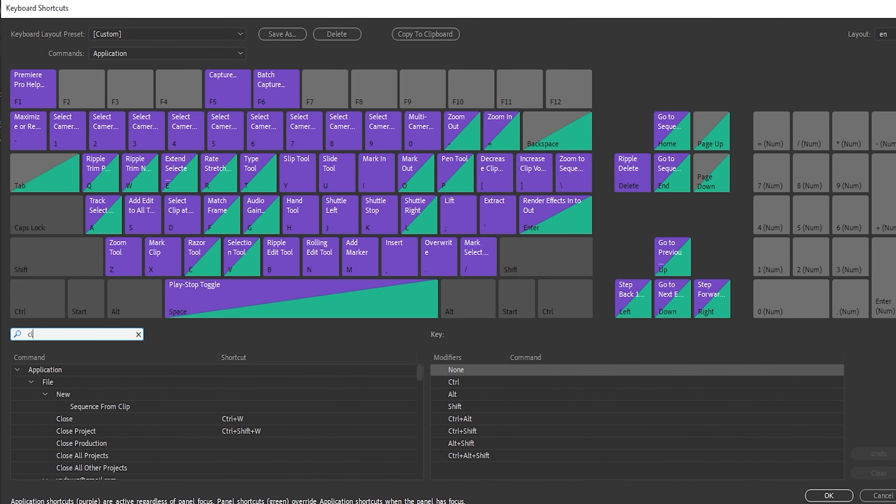
type("ose gap")
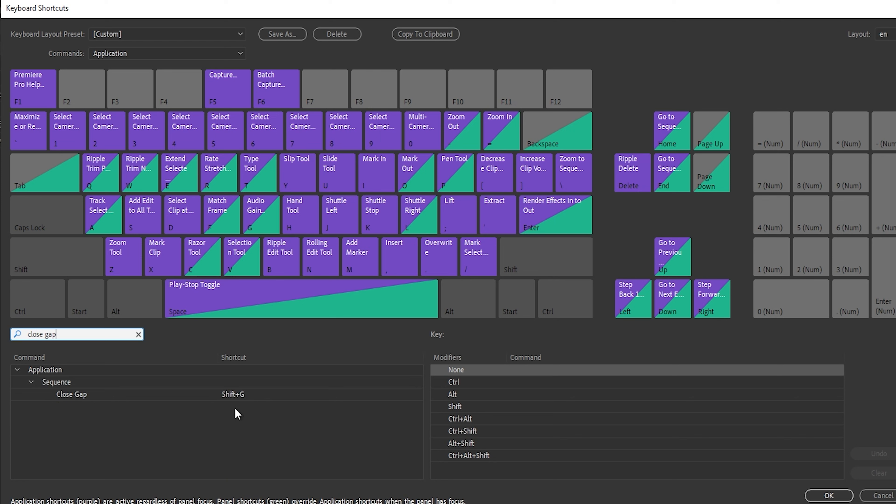
left_click(236, 396)
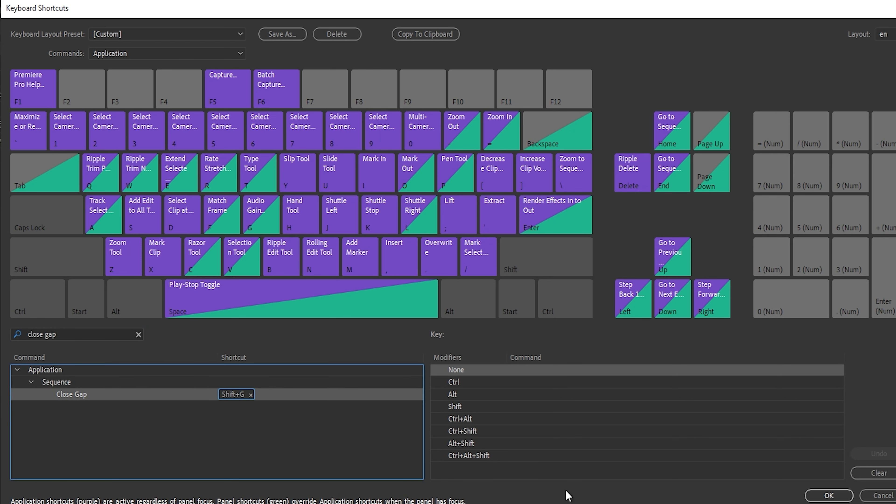
left_click(827, 496)
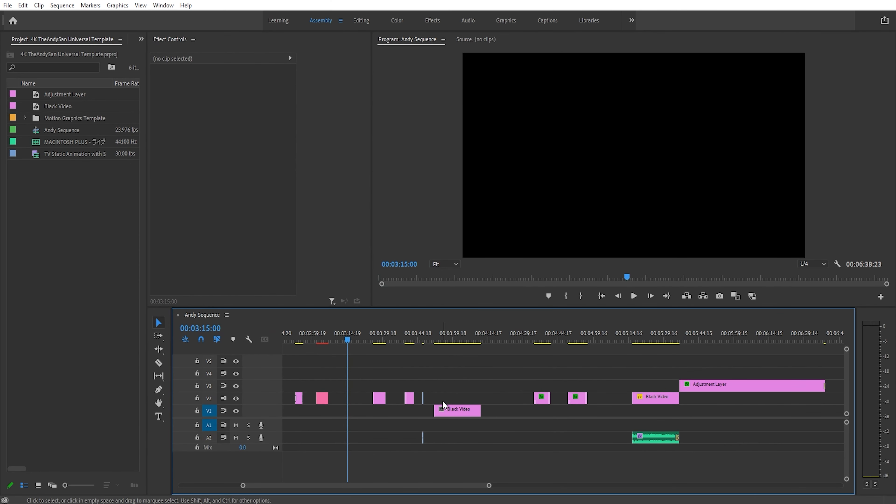
- Close the gaps throughout the timeline with nothing selected, and undo it
key("shift+g")
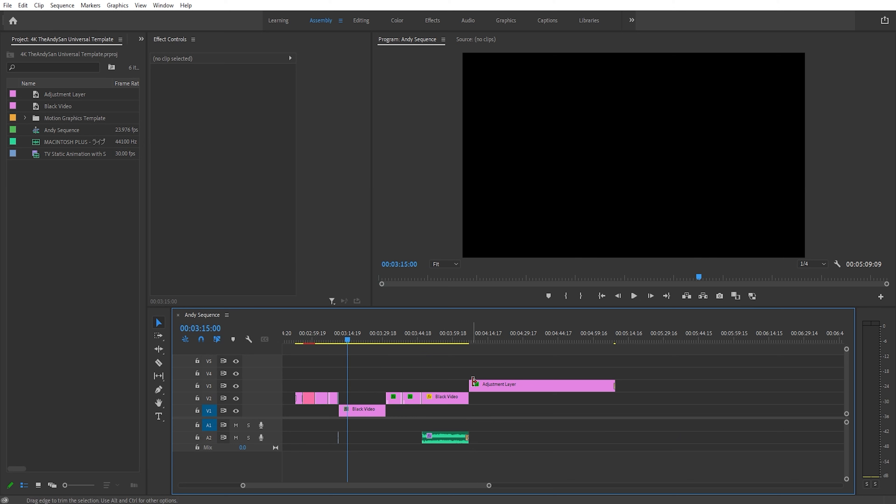
key("ctrl+z")
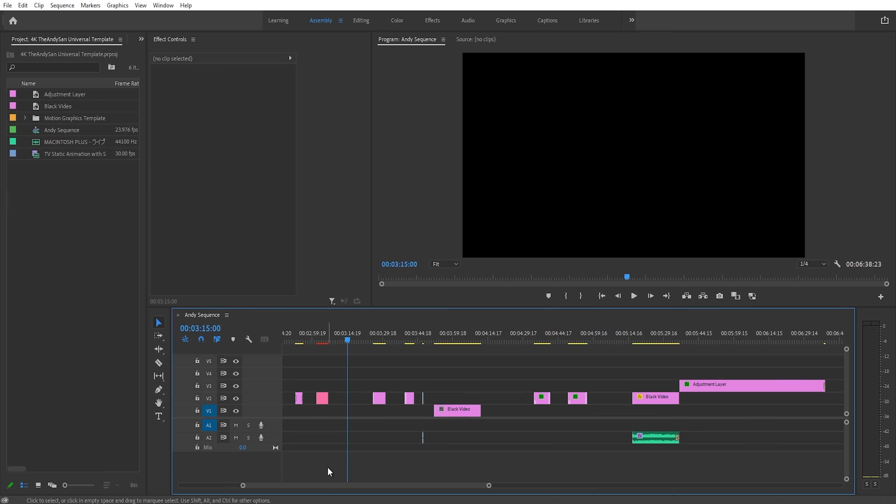
- Select the group of clips ending with the Black Video clip on V1 and close the gaps between them
left_click_drag(368, 365, 478, 422)
key("shift+g")
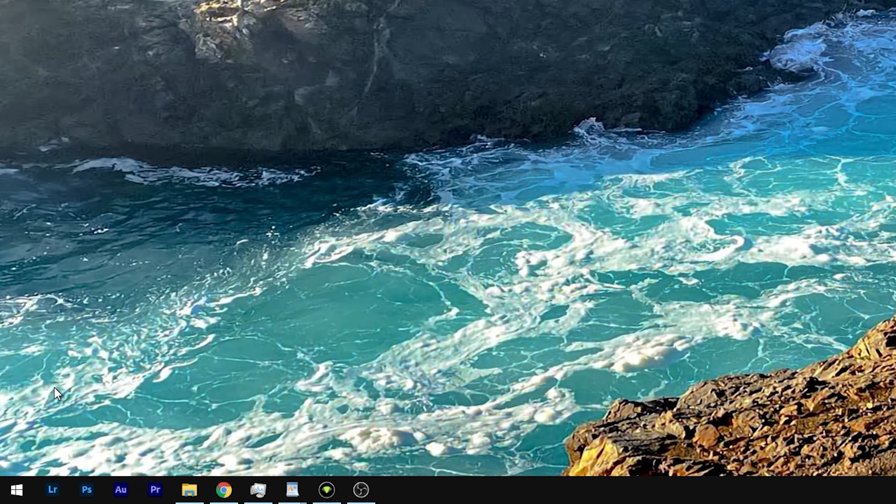
- Open Adobe Creative Cloud and check the installed apps for available updates
left_click(17, 490)
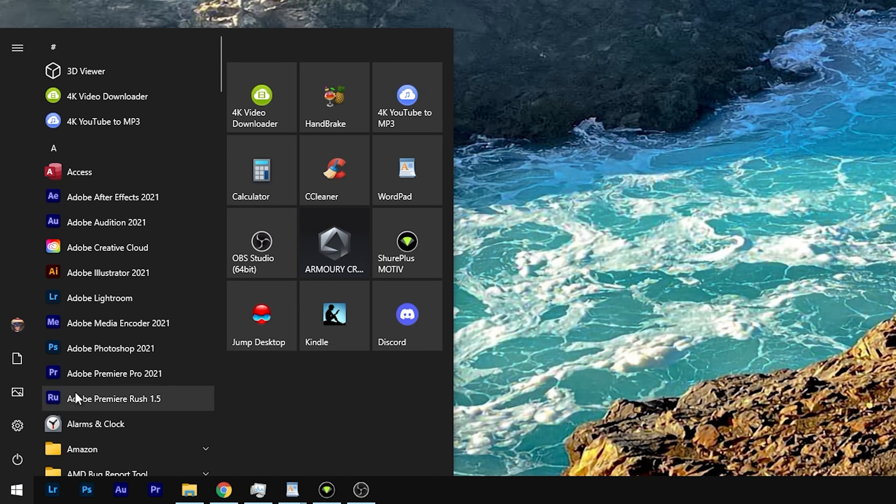
left_click(110, 248)
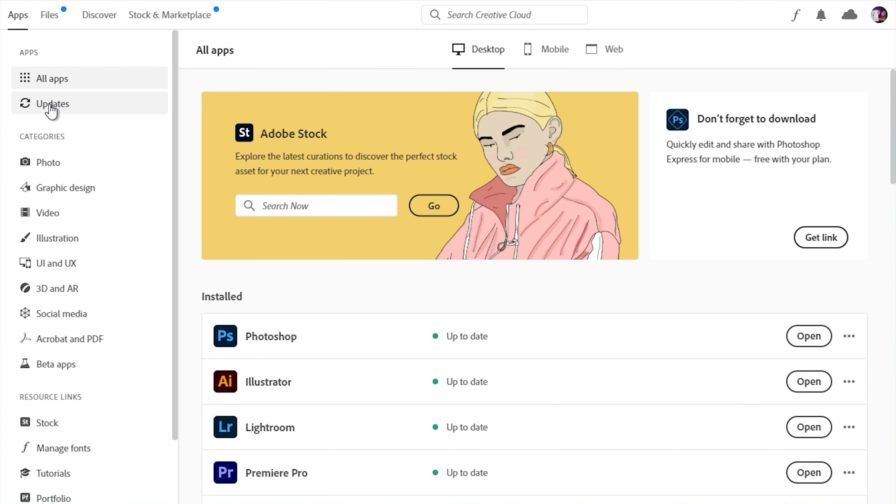
left_click(51, 106)
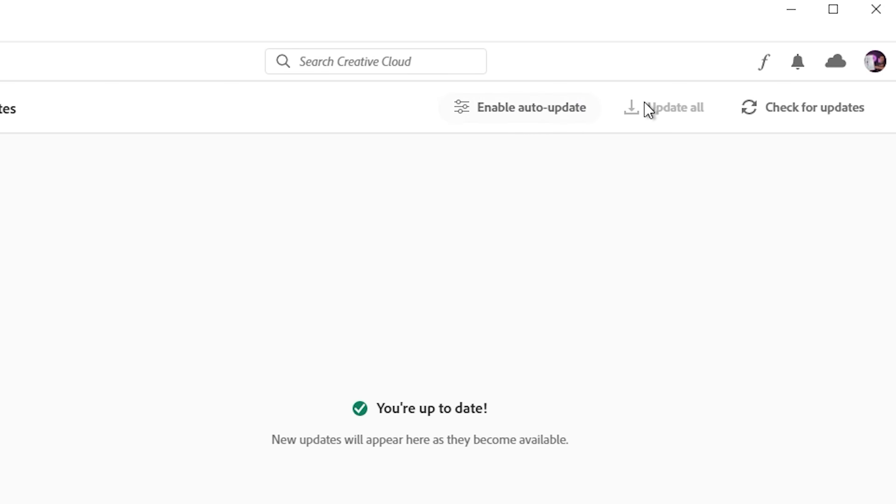
left_click(771, 111)
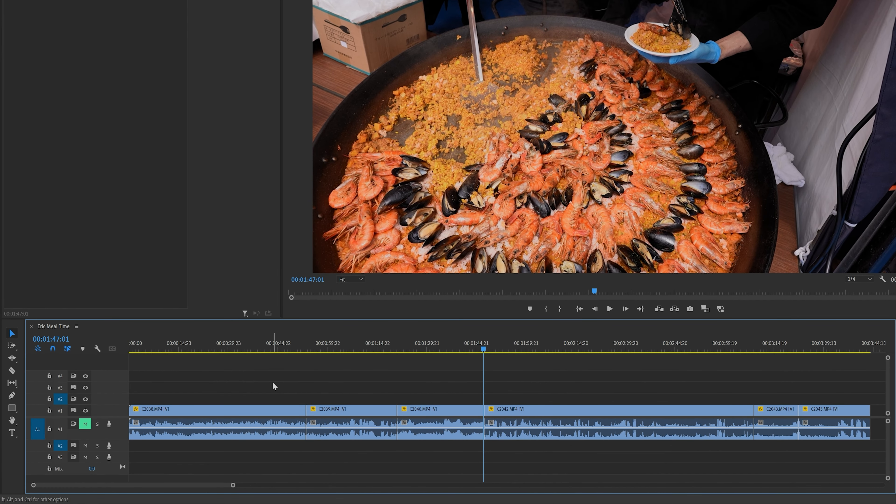
- Select every edit point between the timeline clips with the Ripple Edit tool, apply the default transitions to all of them, and undo it
left_click_drag(272, 376, 459, 411)
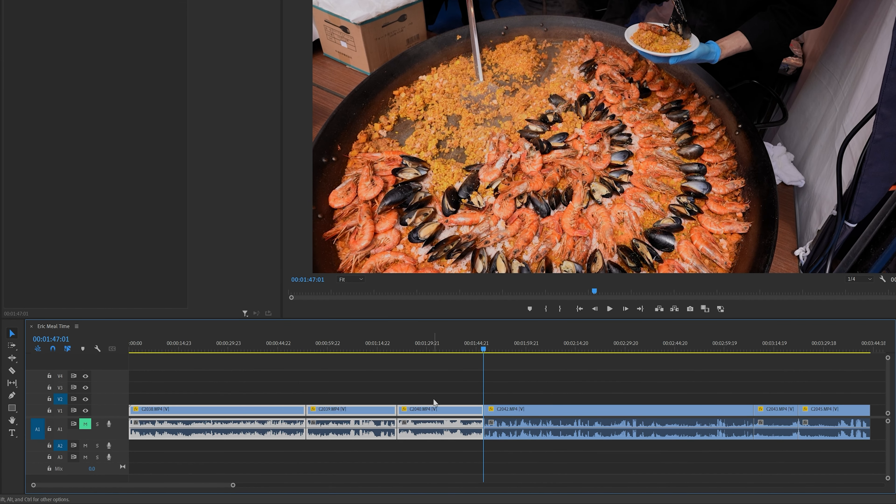
left_click(427, 388)
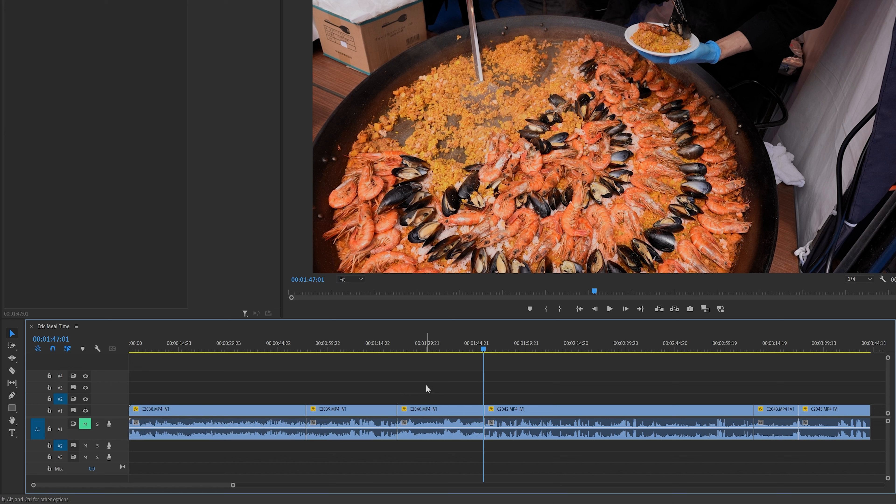
left_click(11, 359)
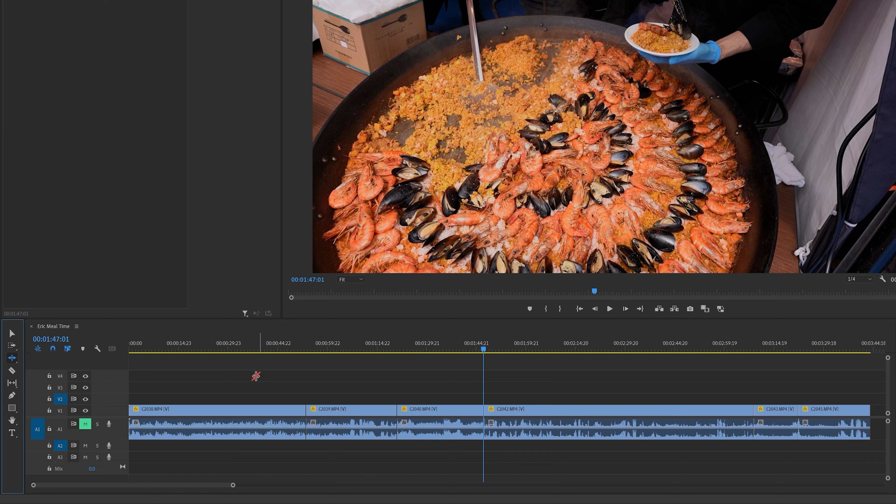
left_click(245, 371)
left_click_drag(245, 371, 822, 443)
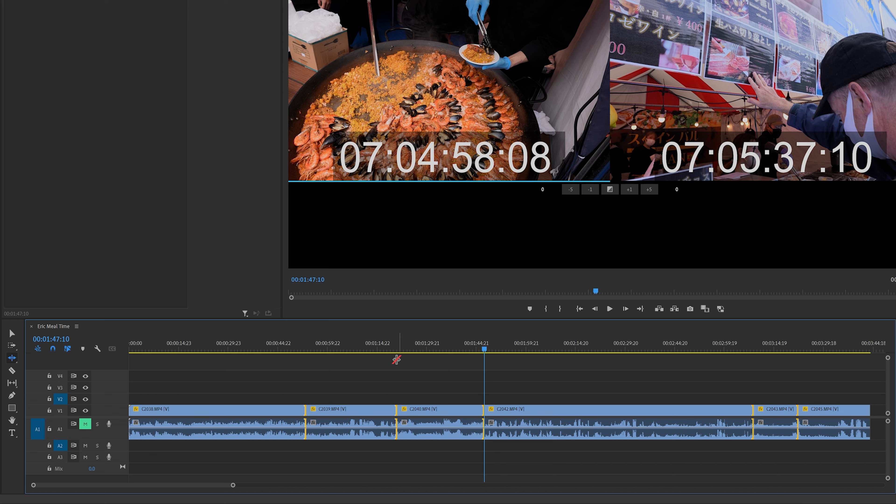
key("shift+d")
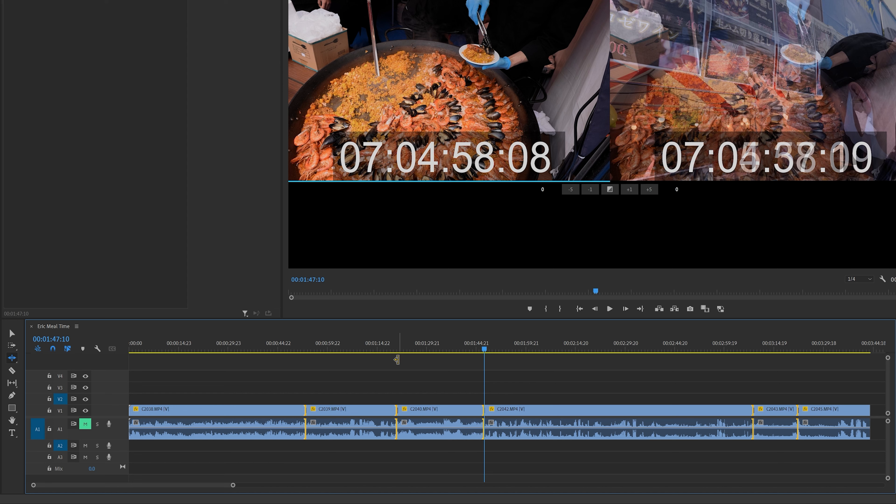
key("ctrl+z")
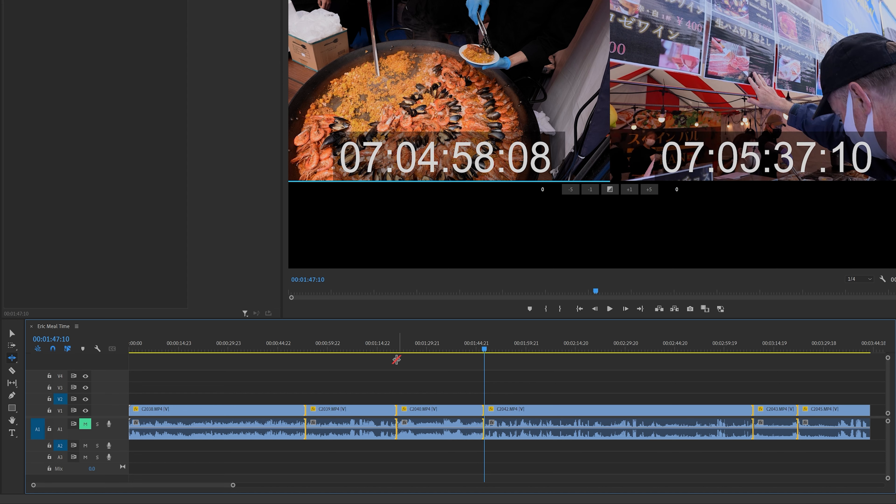
left_click(397, 360)
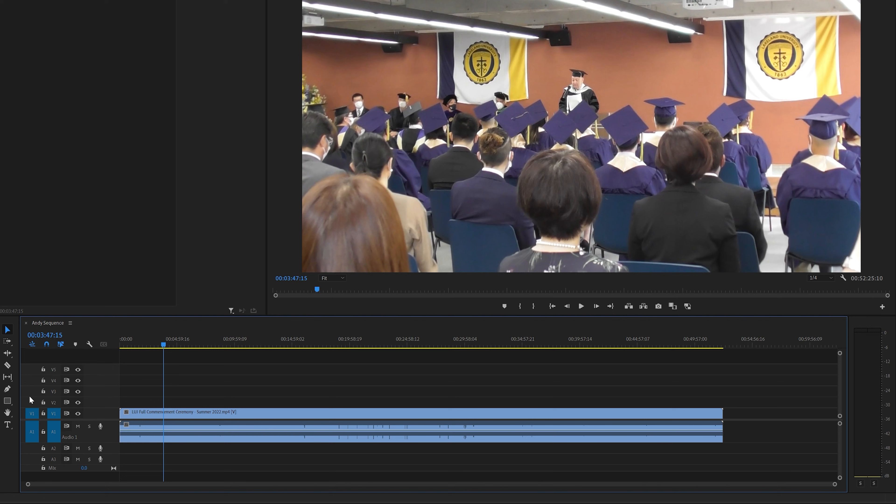
- Cut the commencement ceremony clip with the Razor tool at about 00:05:13 and 00:14:20
left_click(7, 366)
left_click(180, 413)
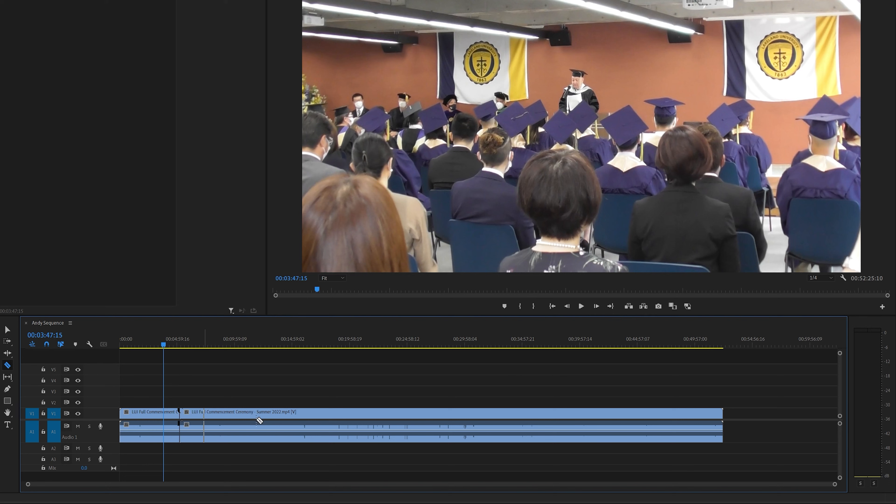
left_click(285, 413)
left_click(8, 329)
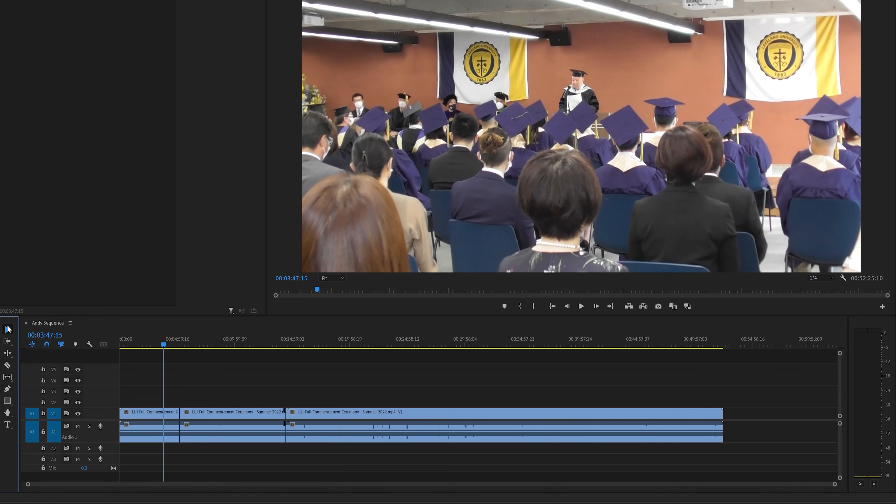
- Add two more cuts at the playhead, at about 00:22:40 and 00:35:25, in the ceremony clip
left_click(381, 340)
key("ctrl+k")
left_click(527, 340)
key("ctrl+k")
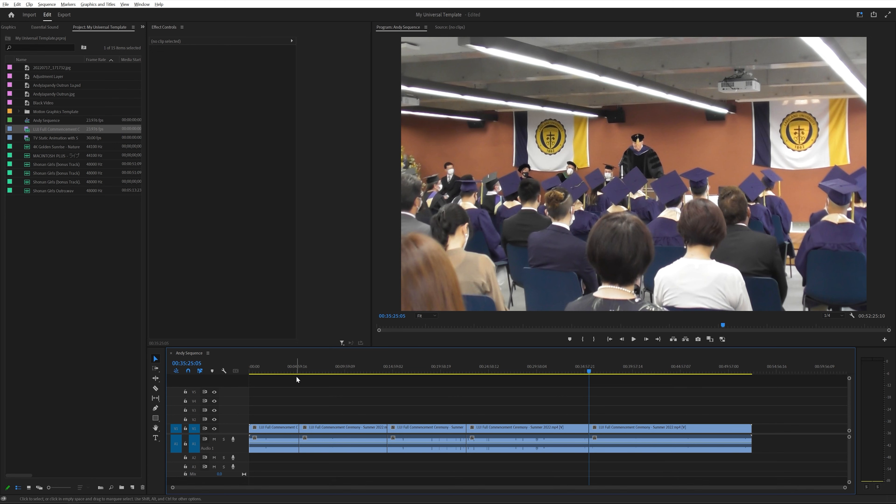
- Mark an In point at 00:01:42:21 and an Out point at about 00:04:07 in the first segment, and clear both
left_click(291, 368)
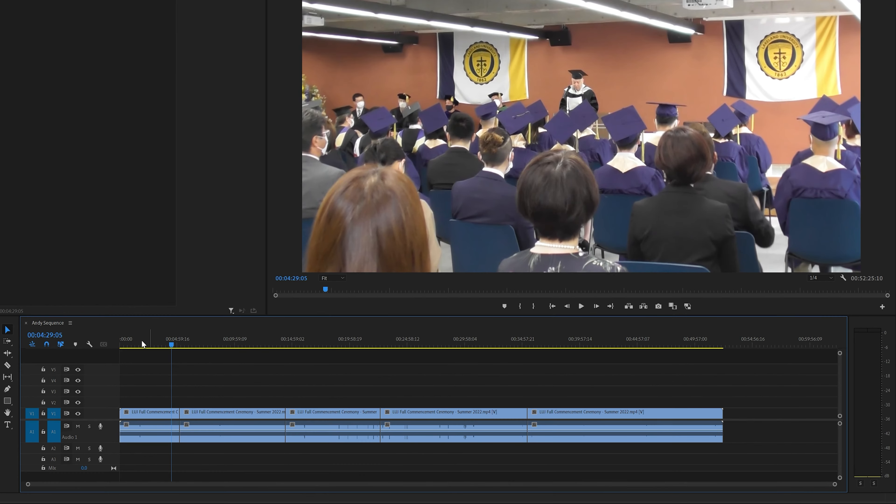
left_click(266, 371)
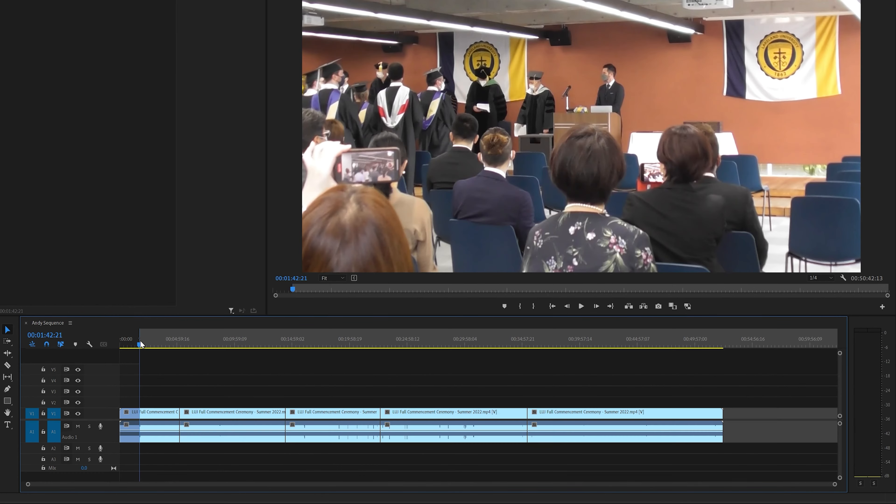
left_click(168, 335)
key("o")
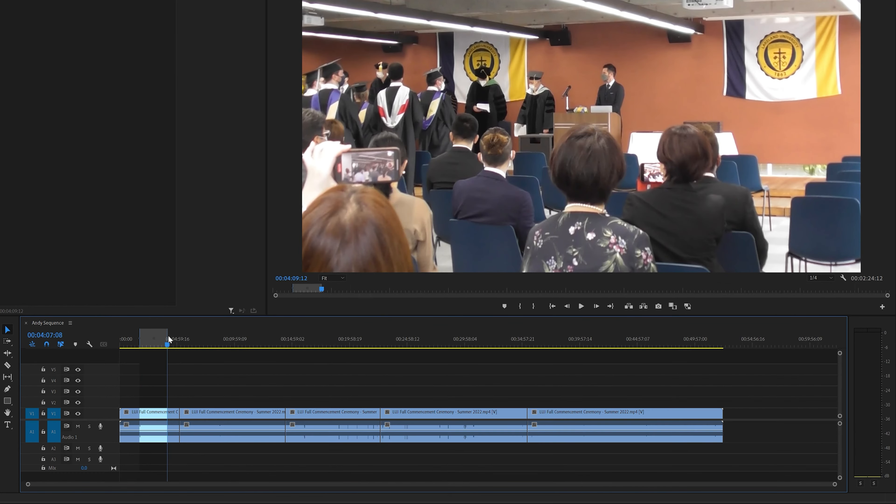
key("alt+o")
key("alt+i")
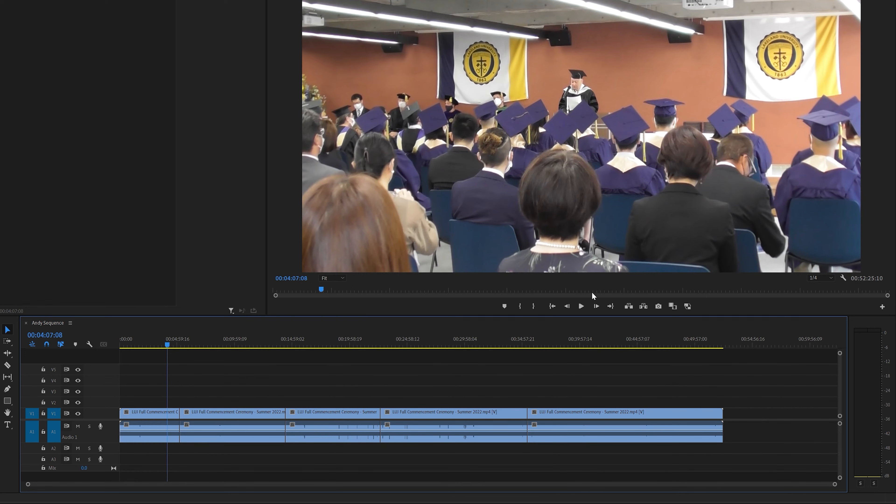
- Mark a new In/Out range and adjust it to span the first segment, from the sequence start to about 00:05:13
left_click(520, 306)
left_click(227, 344)
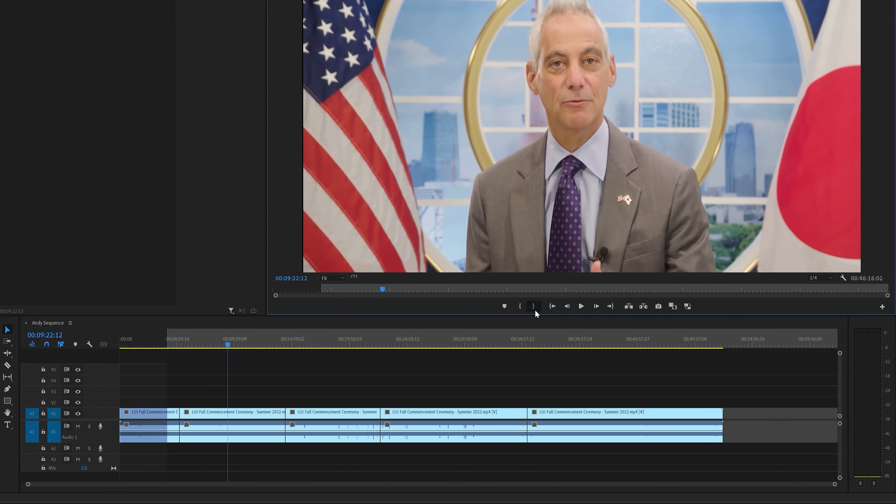
left_click(533, 306)
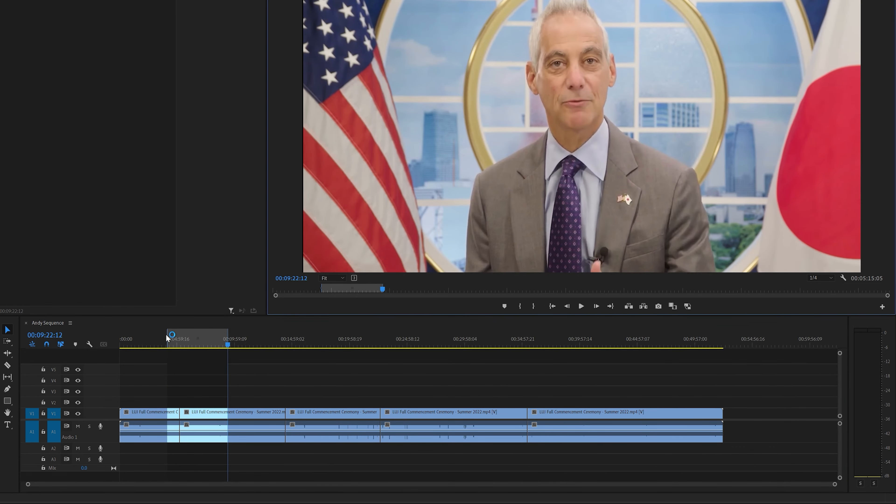
left_click_drag(167, 335, 121, 335)
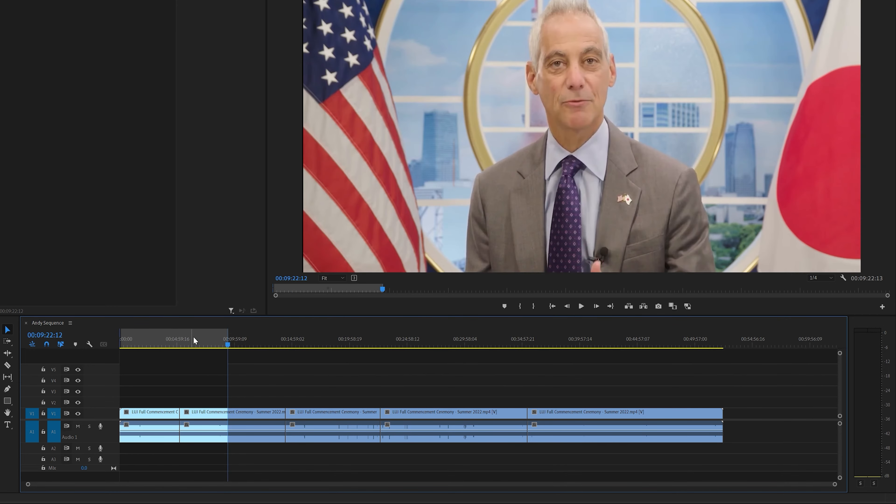
left_click_drag(227, 333, 180, 346)
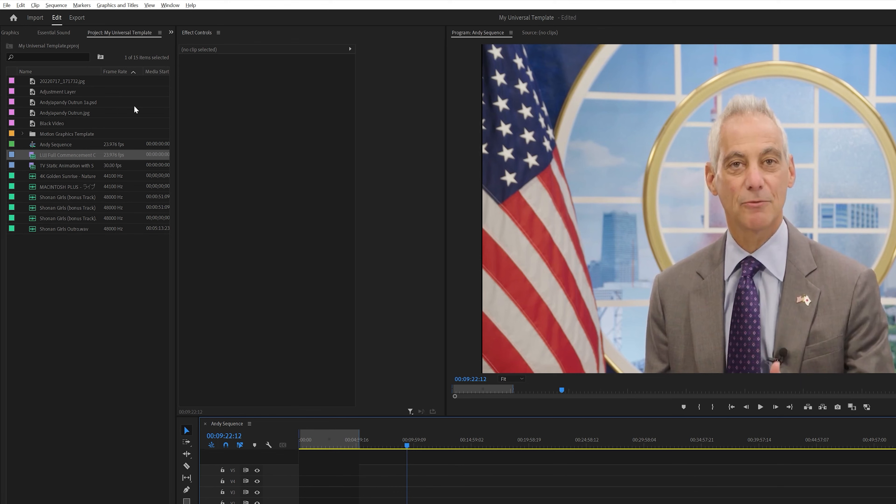
- Send Andy Sequence to Media Encoder with the export range Source In/Out, and switch back to Premiere Pro
left_click(77, 18)
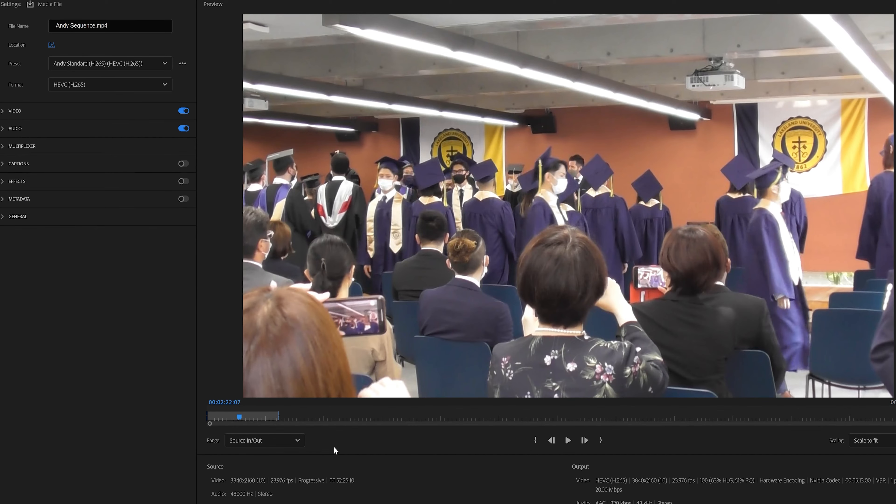
left_click(291, 442)
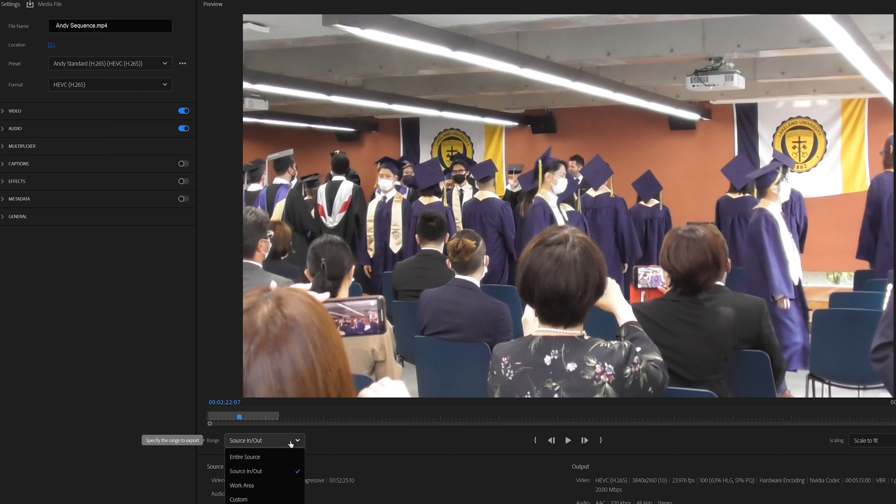
left_click(245, 472)
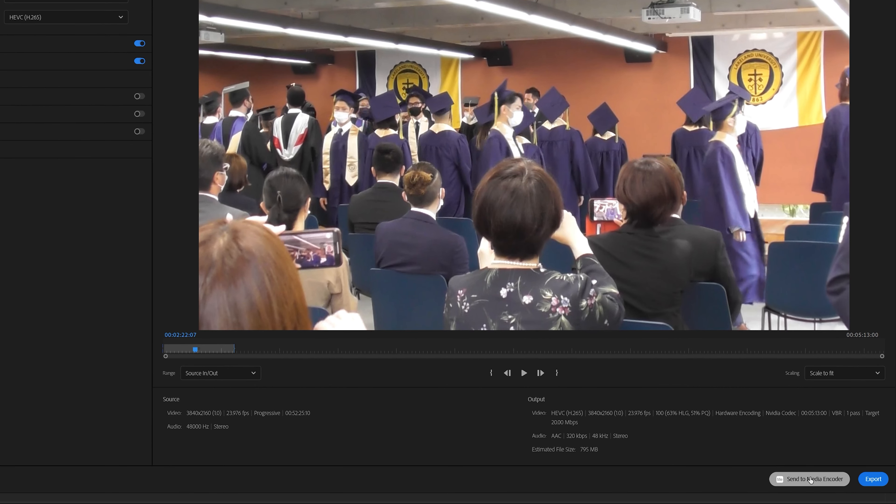
left_click(809, 479)
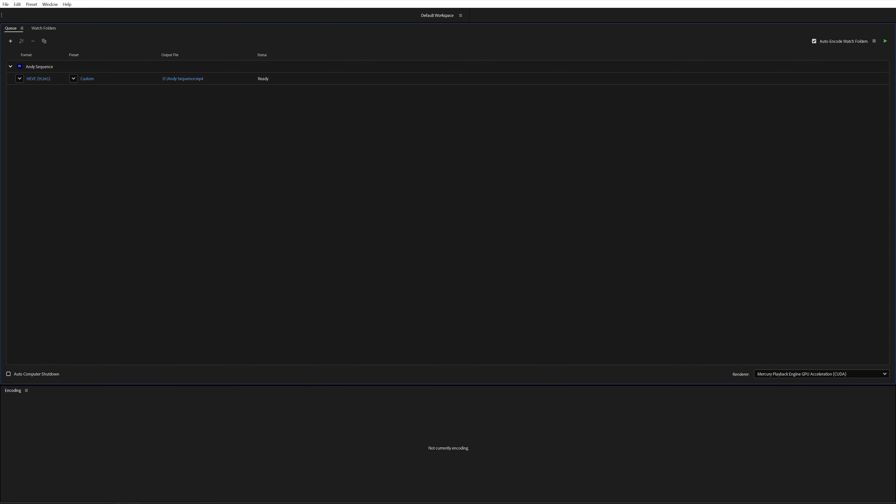
mouse_move(75, 499)
left_click(74, 470)
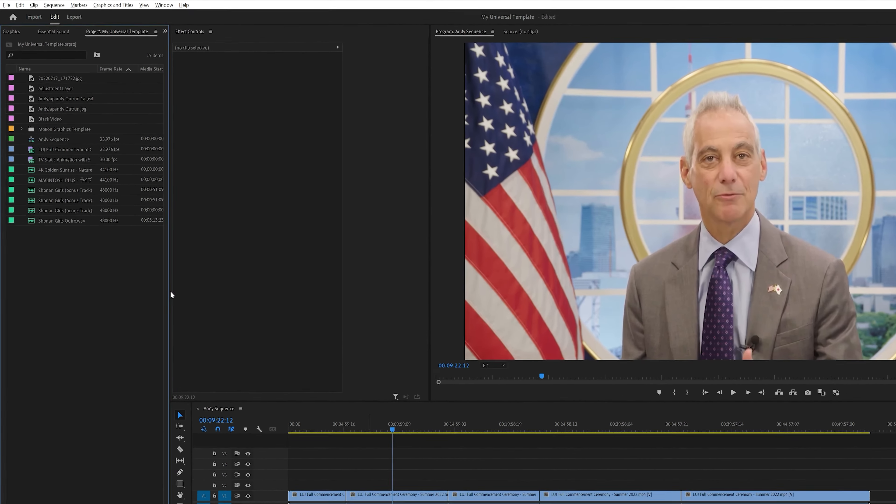
left_click(88, 208)
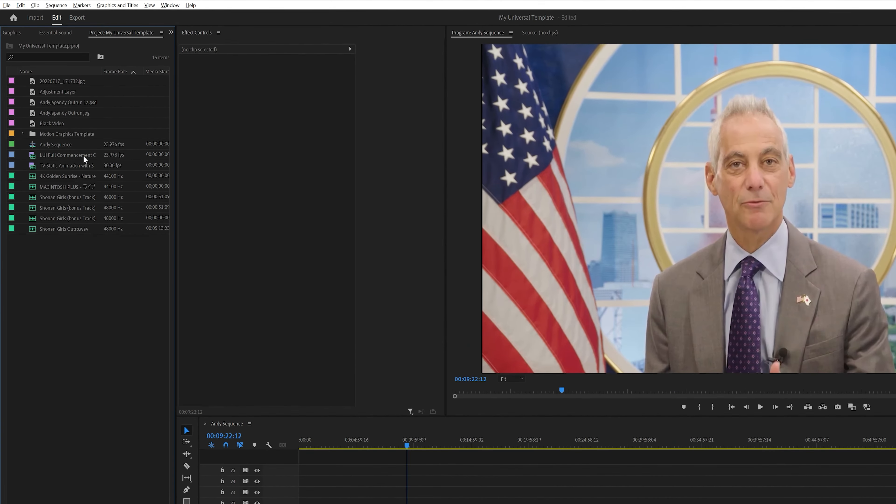
right_click(48, 46)
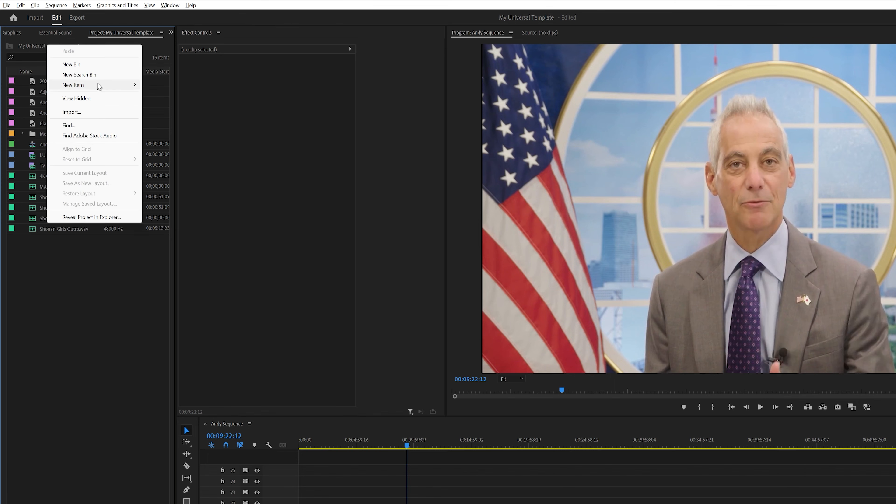
mouse_move(98, 85)
left_click(158, 85)
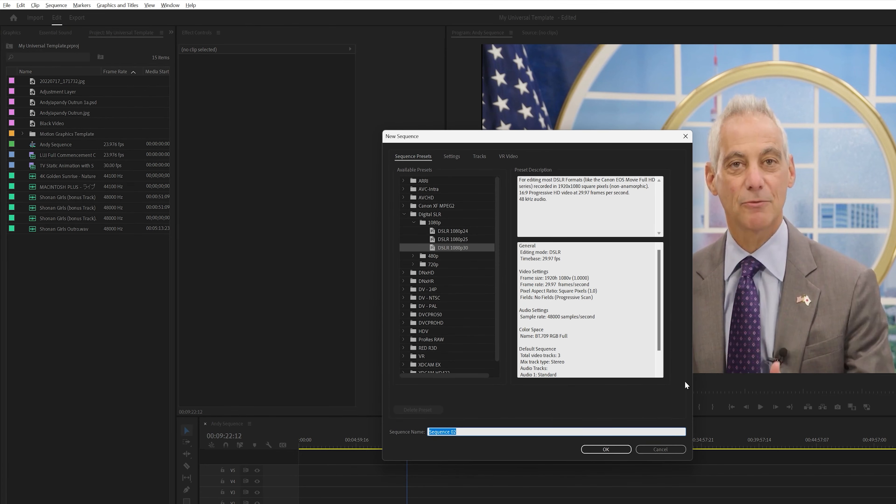
left_click(660, 449)
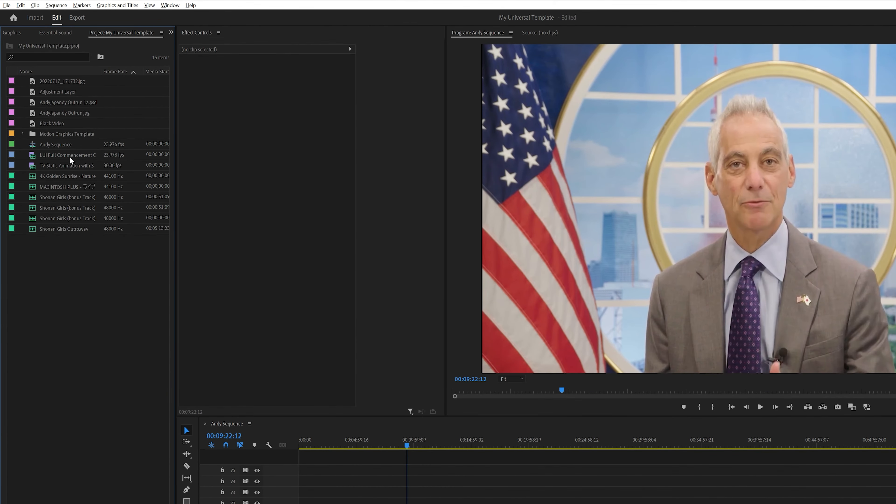
- Duplicate Andy Sequence in the project and open the copy in the timeline
left_click(53, 146)
right_click(53, 146)
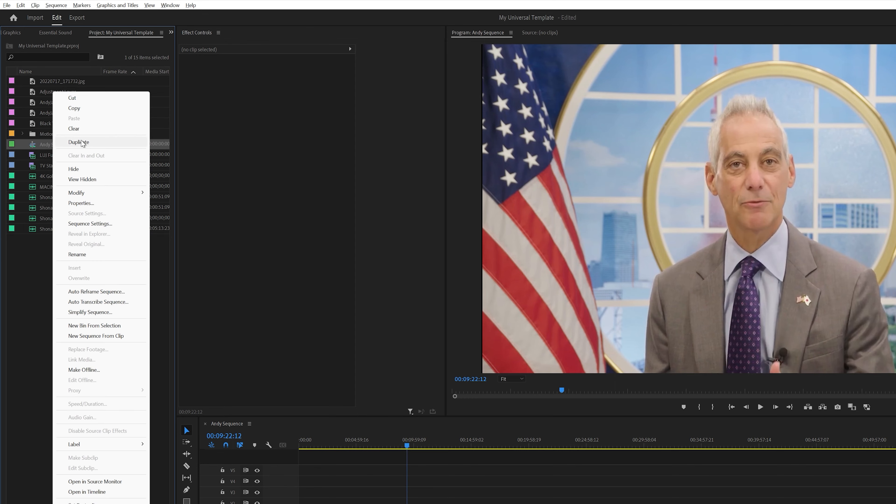
left_click(82, 143)
double_click(65, 157)
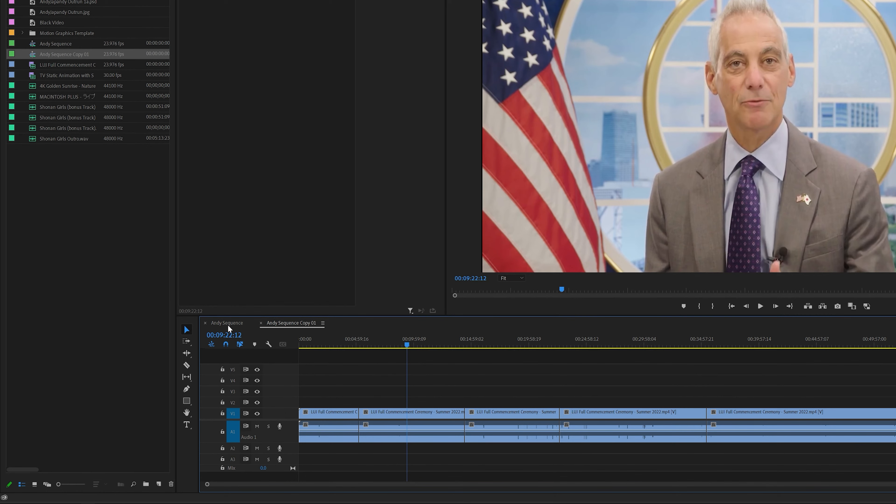
- In Andy Sequence Copy 01, delete all the segments after the first one, leaving only the footage up to 00:05:13:00
left_click(227, 349)
left_click(279, 324)
left_click_drag(385, 377, 820, 441)
key("Delete")
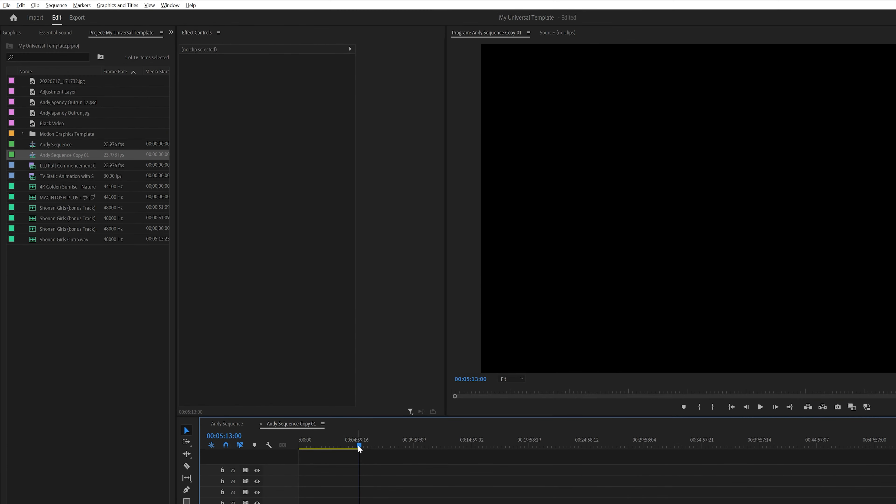
- Send Andy Sequence Copy 01 to Media Encoder with the export range set to Source In/Out
left_click(76, 18)
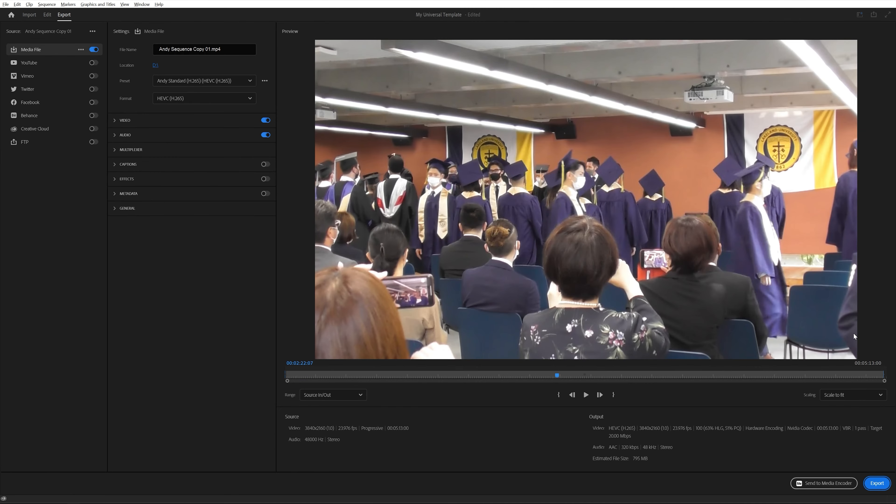
left_click(327, 395)
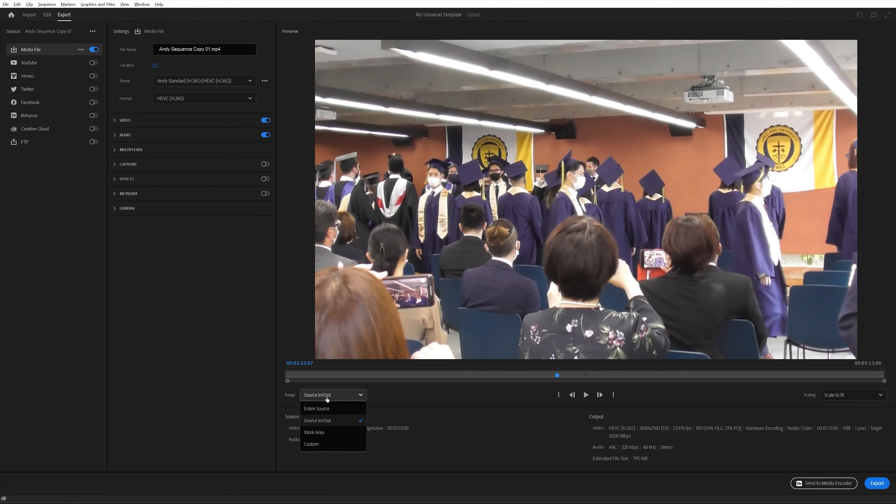
left_click(327, 409)
left_click(334, 397)
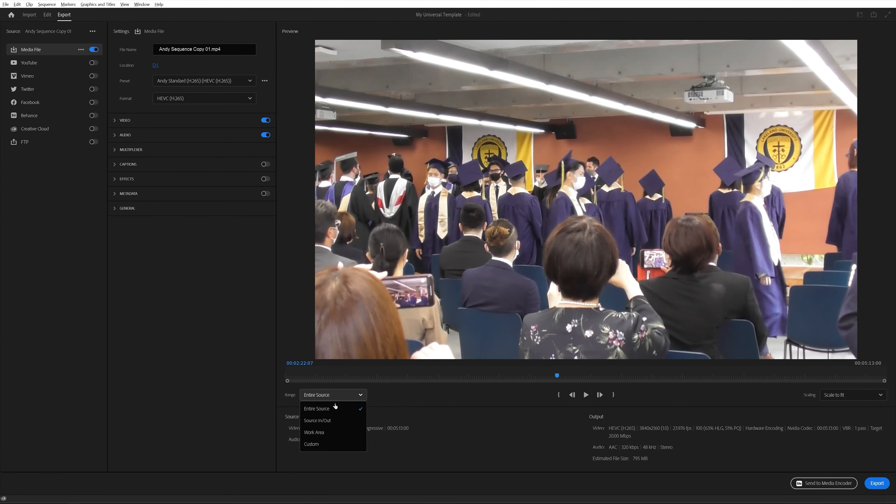
left_click(332, 420)
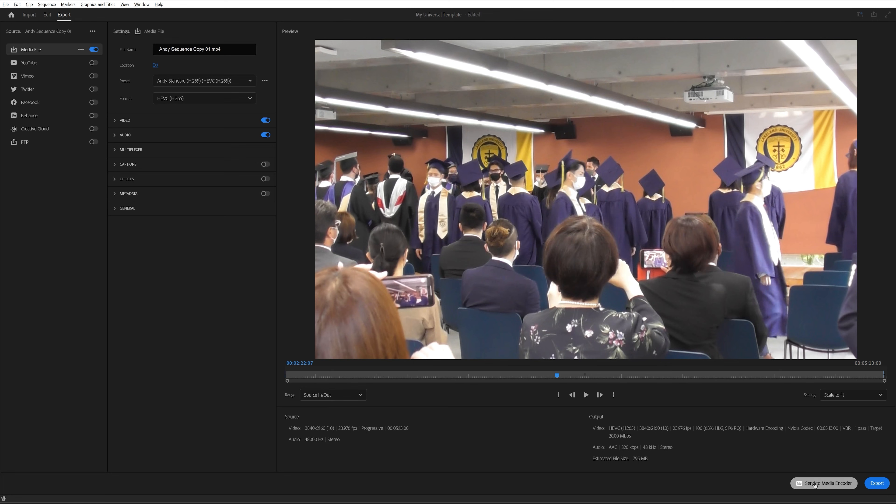
left_click(815, 484)
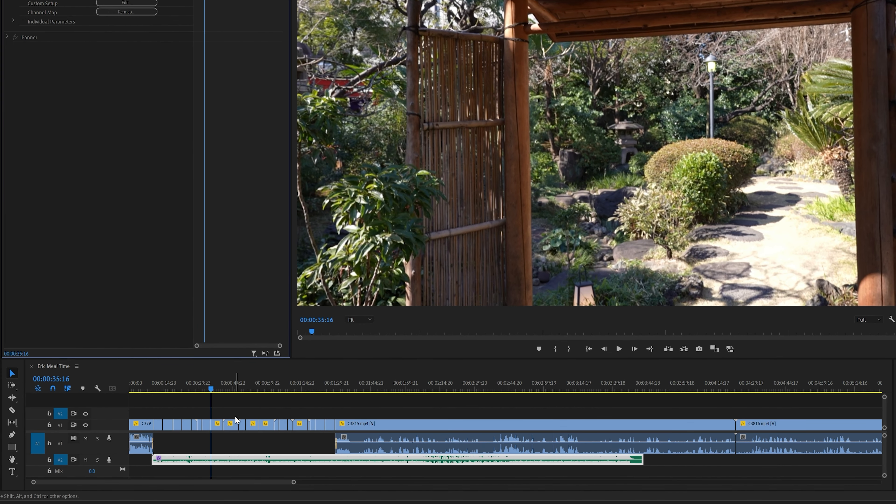
- Scrub through the opening of Eric Meal Time and try trimming the music on A2 back to the start of clip C3815
left_click(331, 428)
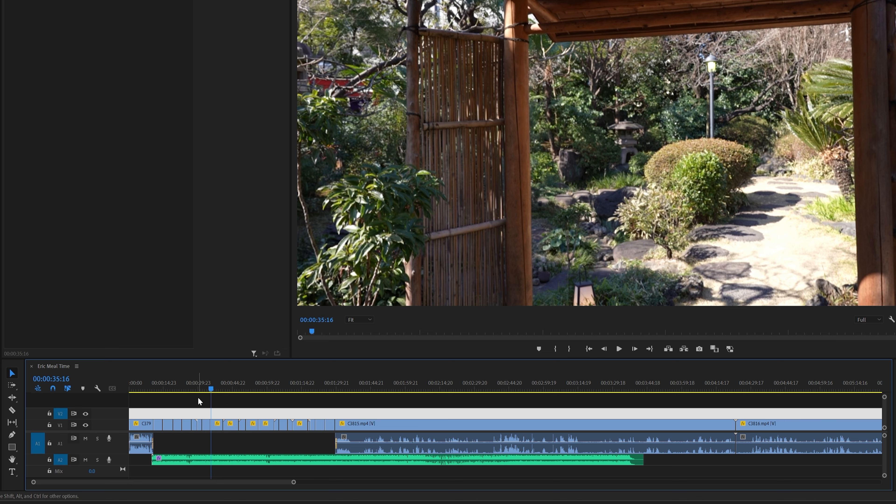
left_click_drag(137, 387, 144, 387)
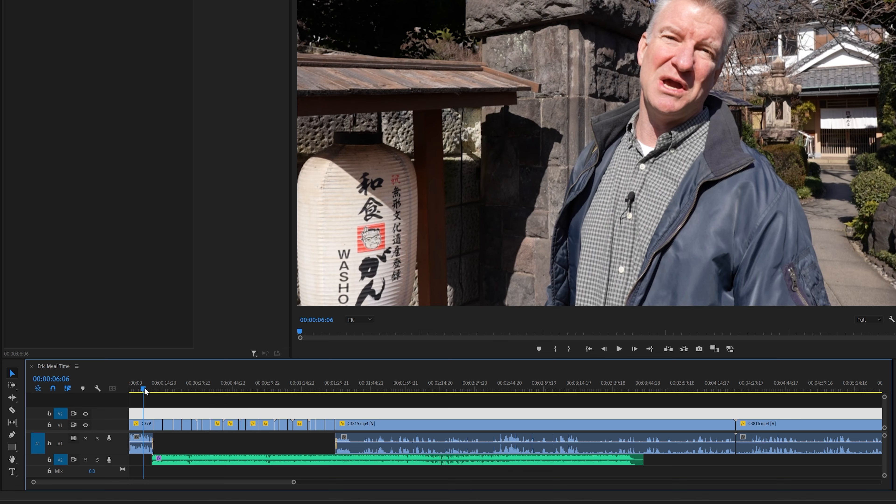
left_click(357, 381)
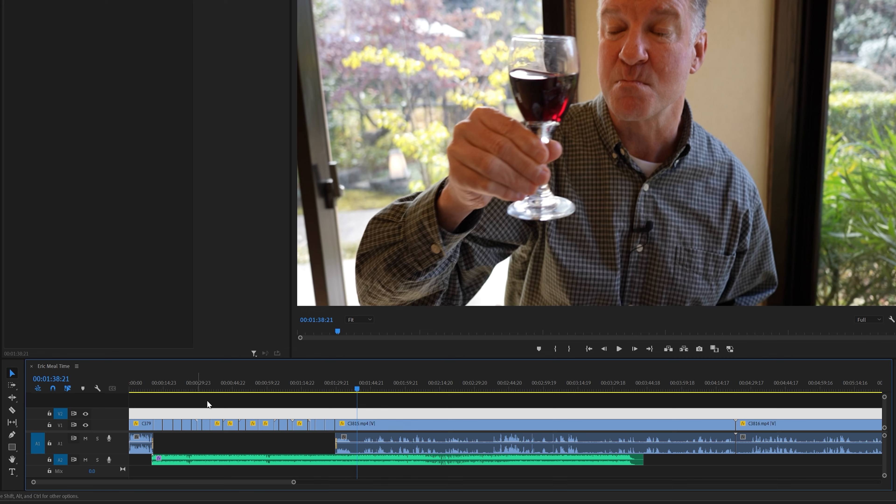
left_click_drag(228, 384, 206, 385)
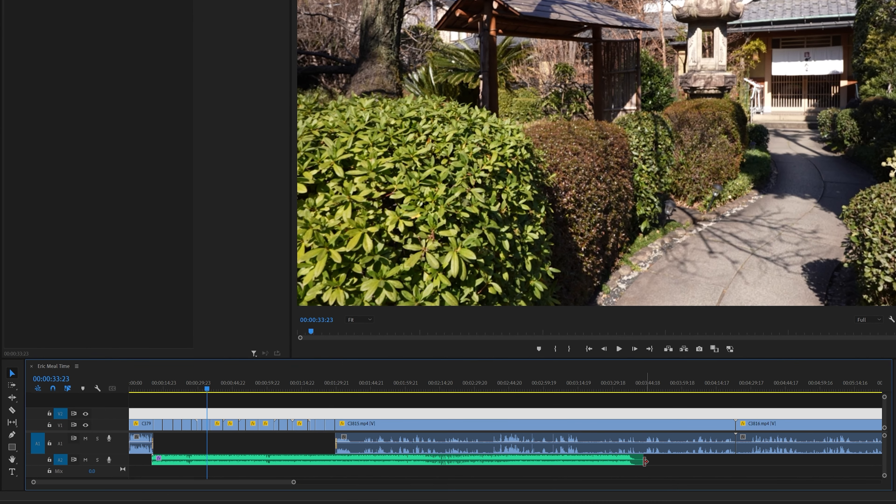
left_click_drag(641, 460, 336, 461)
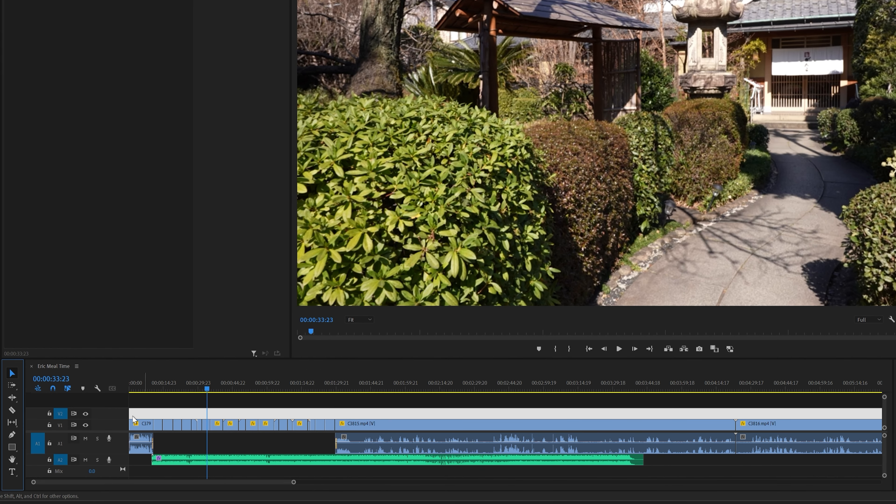
- Use the Remix tool to shorten the ES_Negroni music on A2 so it ends near the start of clip C3815
left_click(15, 401)
left_click(16, 402)
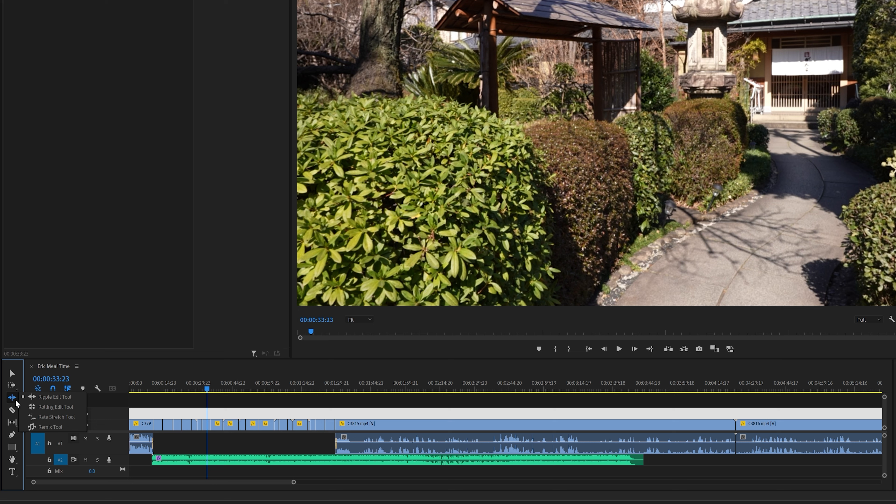
left_click(58, 427)
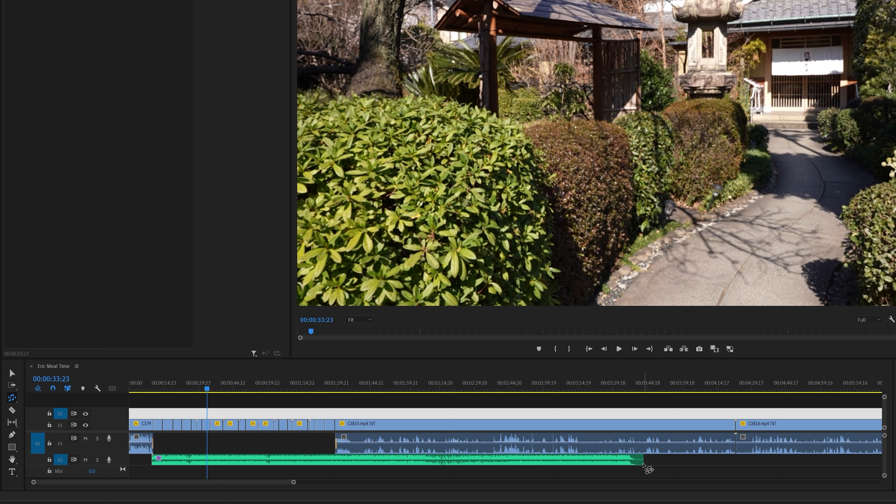
left_click(642, 466)
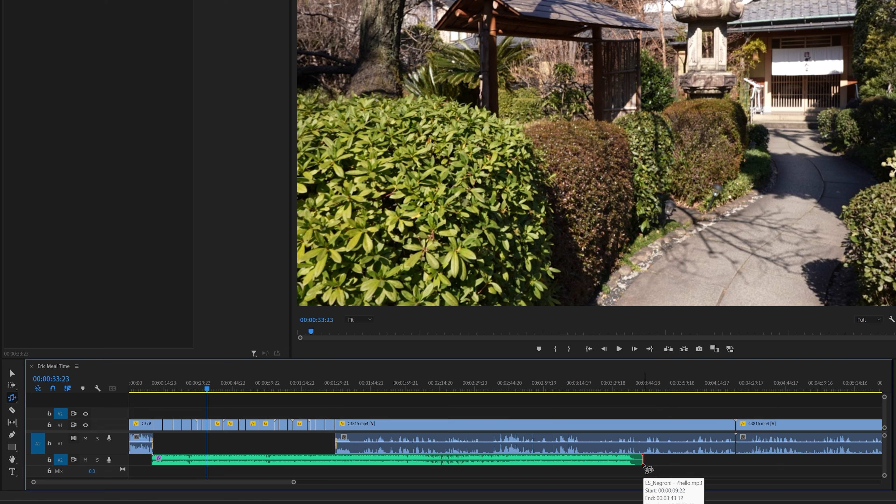
left_click_drag(643, 465, 341, 461)
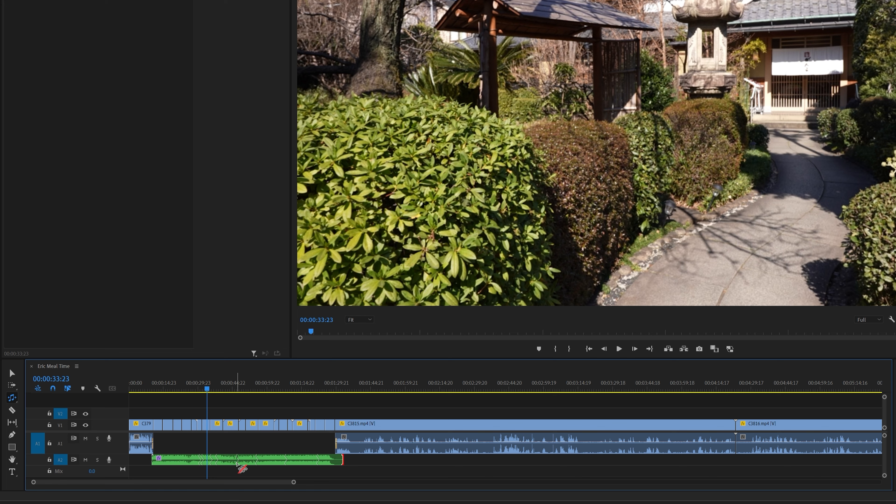
- Try to extend the end of the remixed music clip farther past the start of C3815 with the Remix tool
left_click(12, 373)
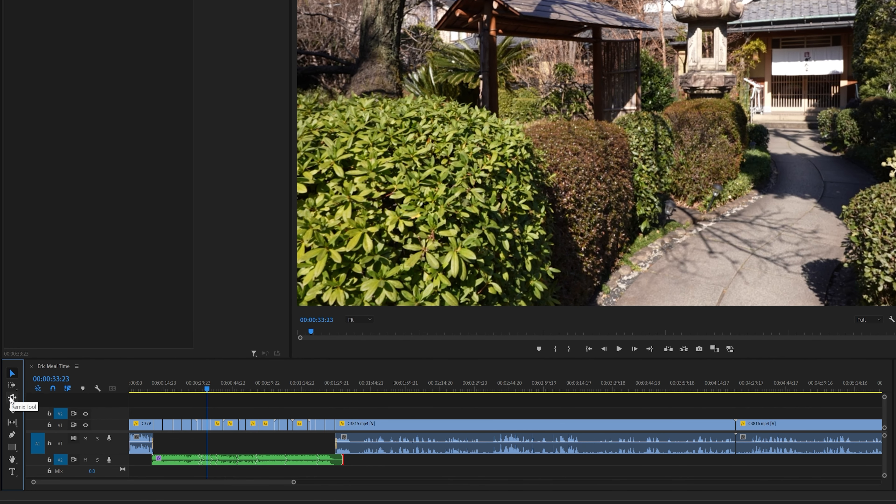
left_click(12, 398)
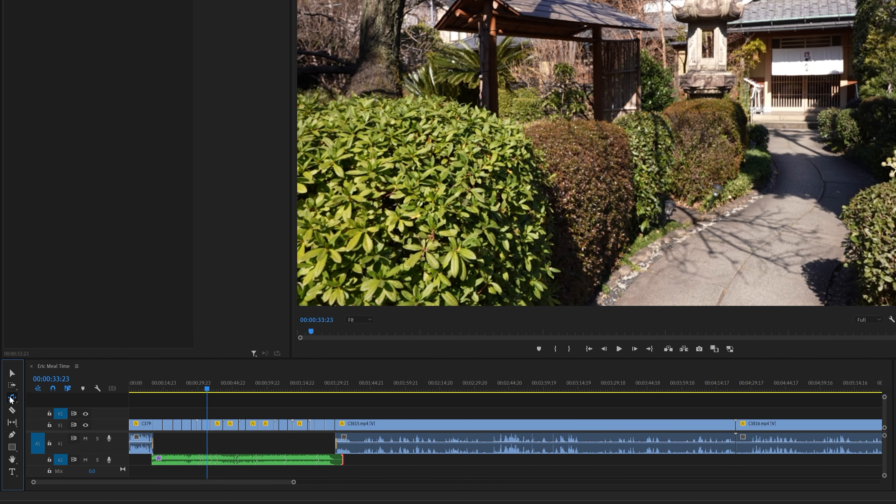
left_click(344, 463)
left_click_drag(344, 463, 374, 465)
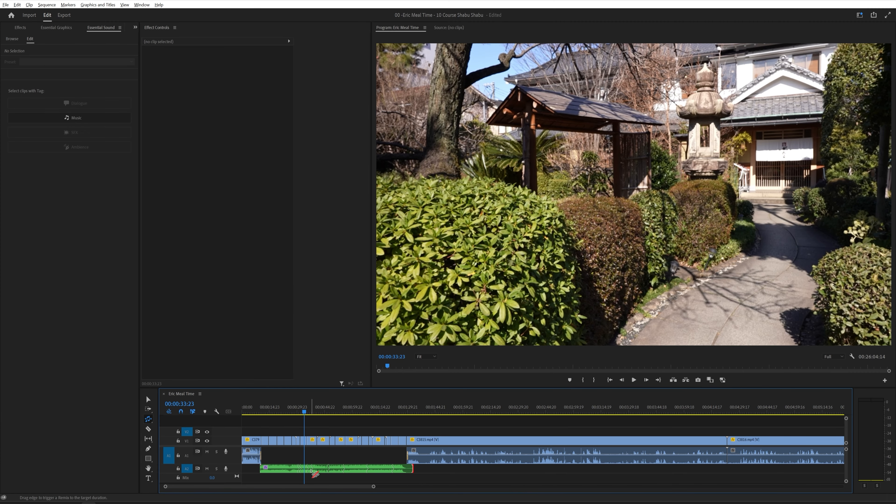
- In the music clip's remix customization, try Segments at 0, return it to 5, and vary Variations starting from 0
left_click(313, 470)
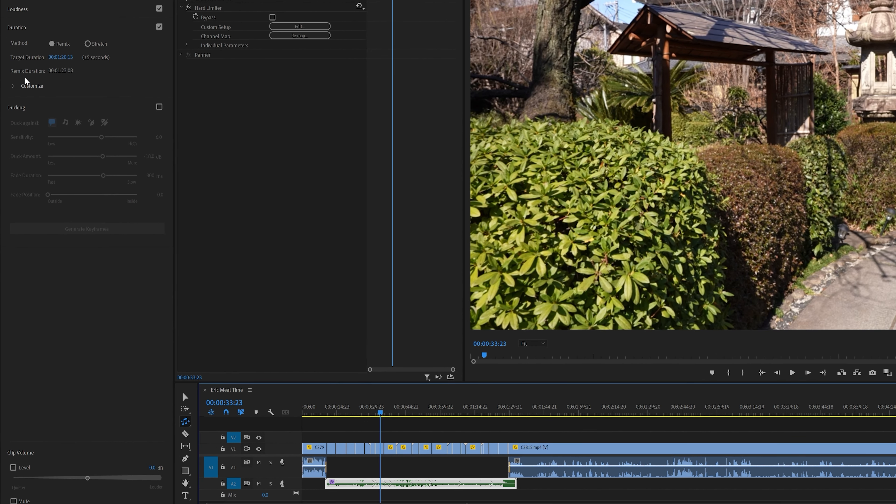
left_click(14, 86)
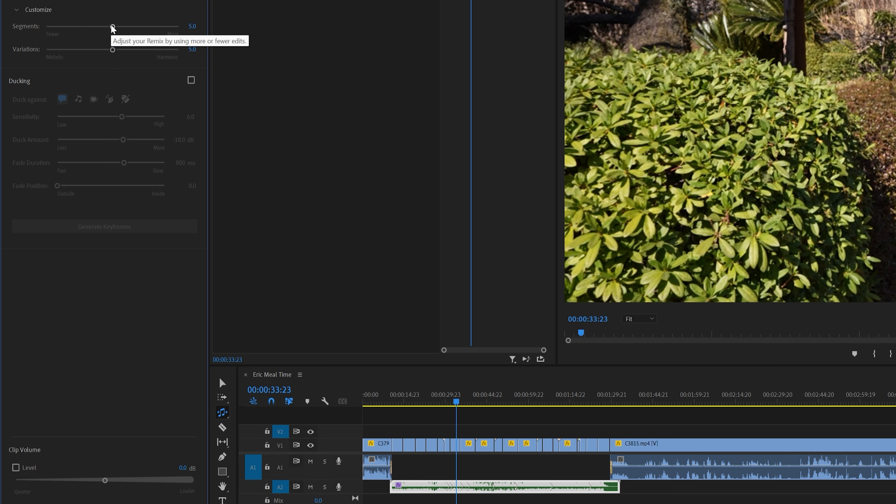
left_click_drag(113, 26, 111, 26)
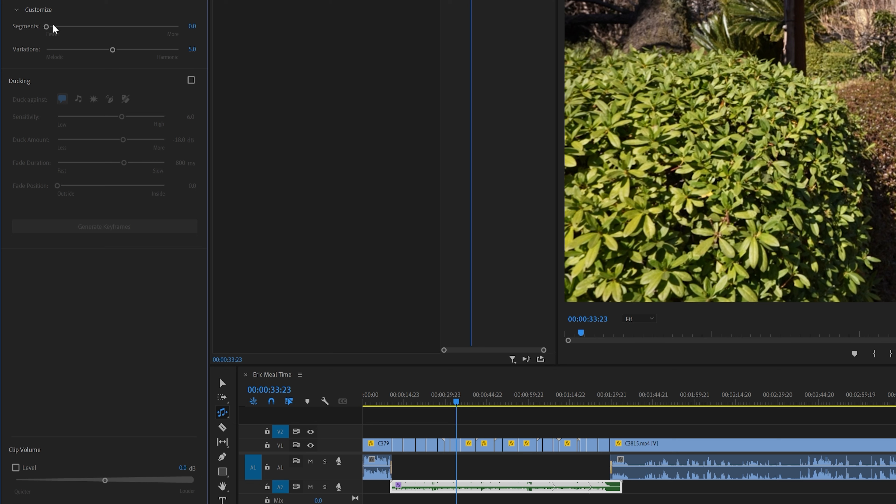
left_click_drag(46, 27, 192, 32)
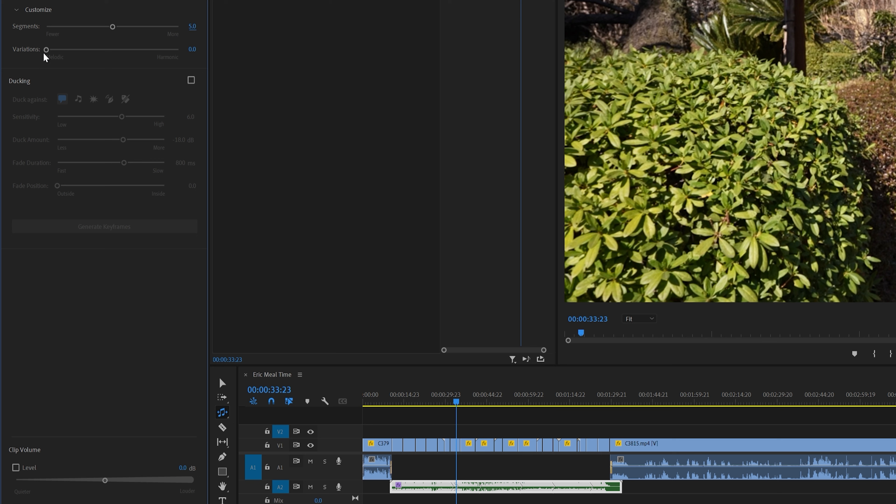
left_click_drag(46, 49, 198, 69)
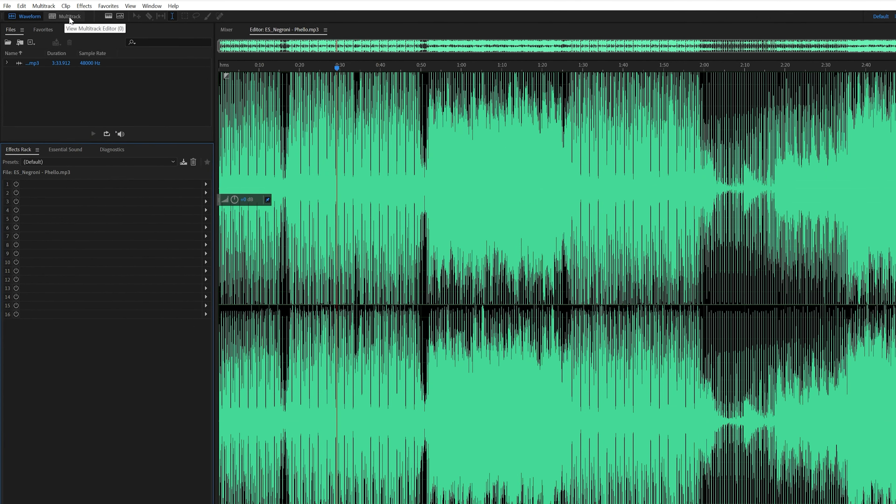
- In Audition, create a 44100 Hz stereo multitrack session and place ES_Negroni - Phello.mp3 at the start of Track 1
left_click(70, 18)
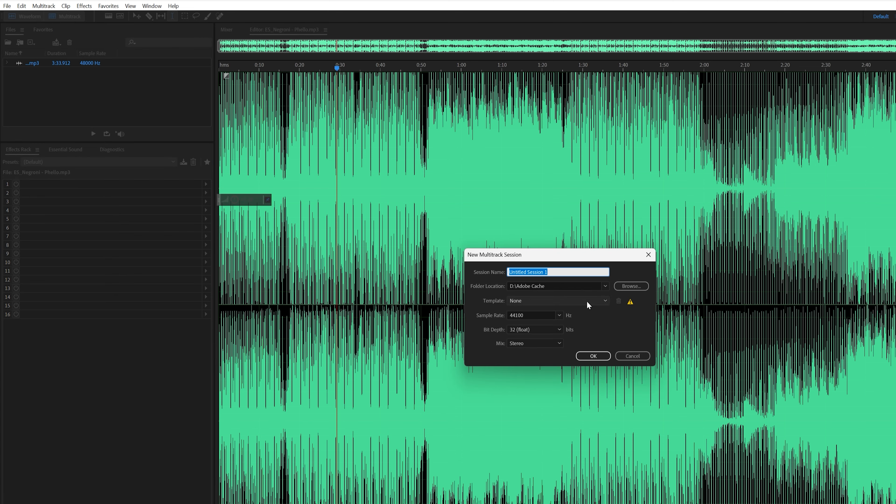
left_click(592, 356)
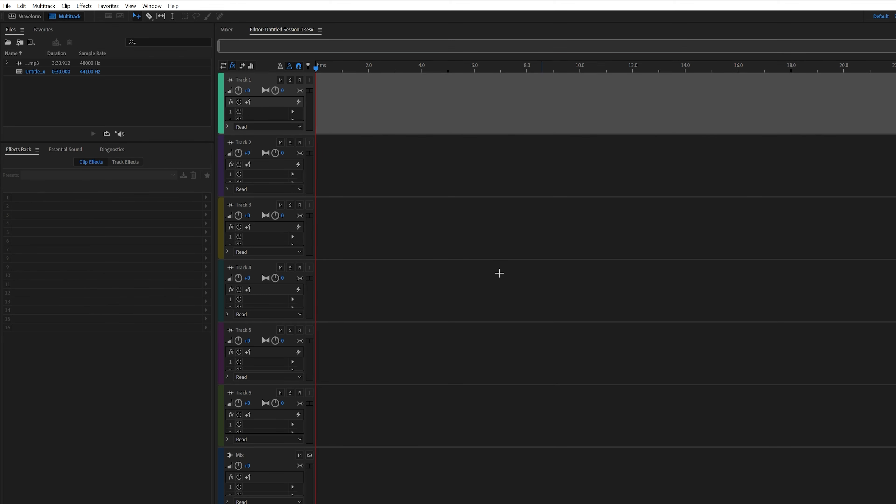
left_click_drag(31, 63, 317, 111)
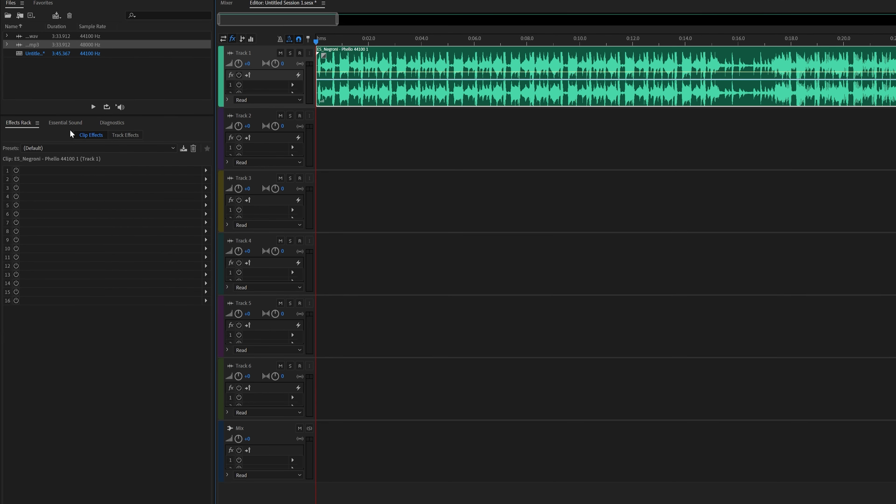
- Tag the Track 1 clip as Music in Essential Sound and enable its Duration setting with the Remix method
left_click(67, 122)
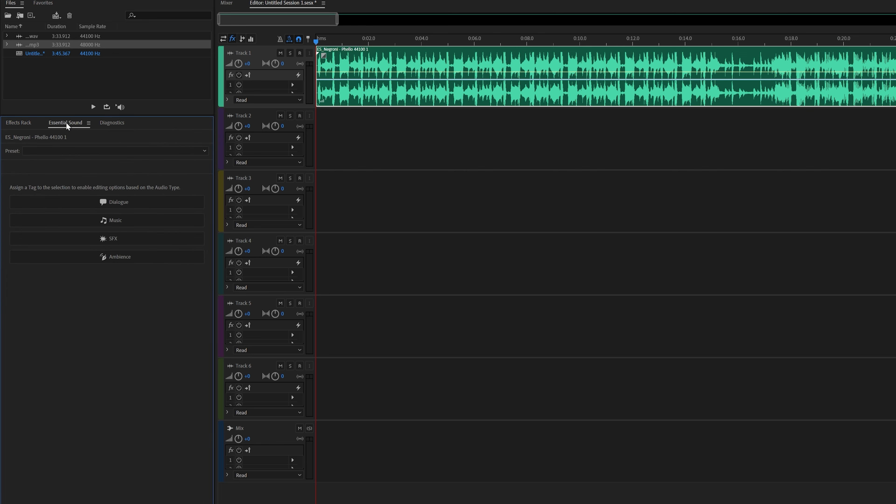
left_click(136, 220)
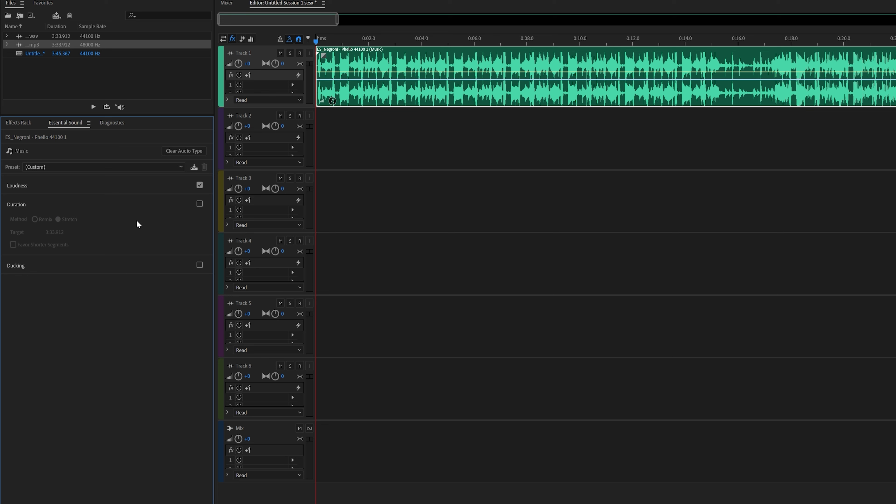
left_click(200, 205)
left_click(35, 219)
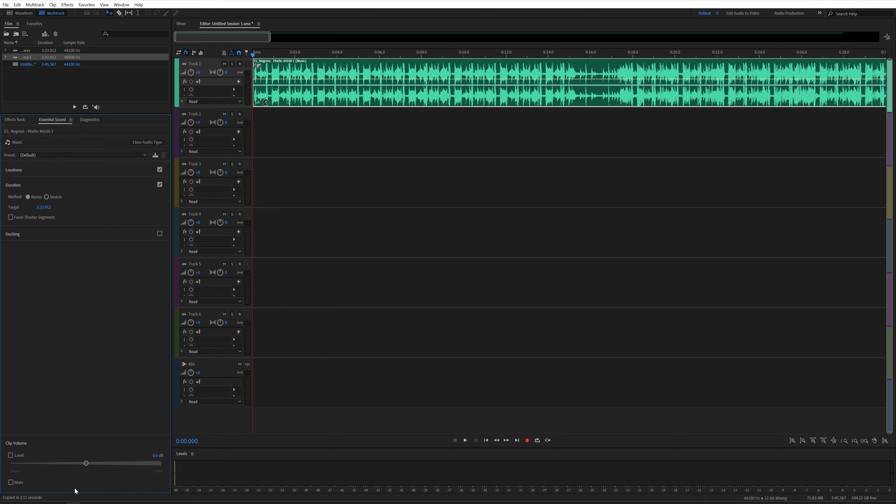
- Shorten the Track 1 music clip by setting its remix target duration to about 1:33
left_click(43, 207)
type("3:33")
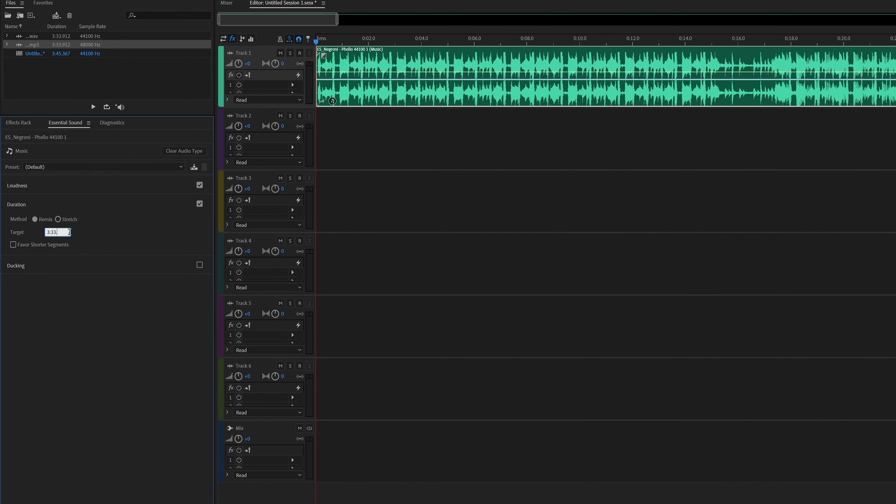
key("BackSpace")
type("0.000")
key("Return")
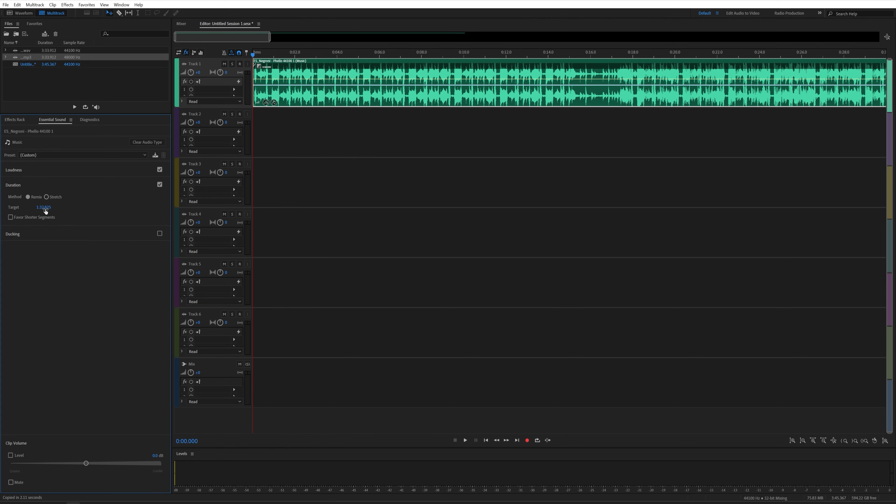
- With the whole remixed clip in view, try the Favor Shorter Segments option and turn it off again
left_click_drag(272, 35, 646, 34)
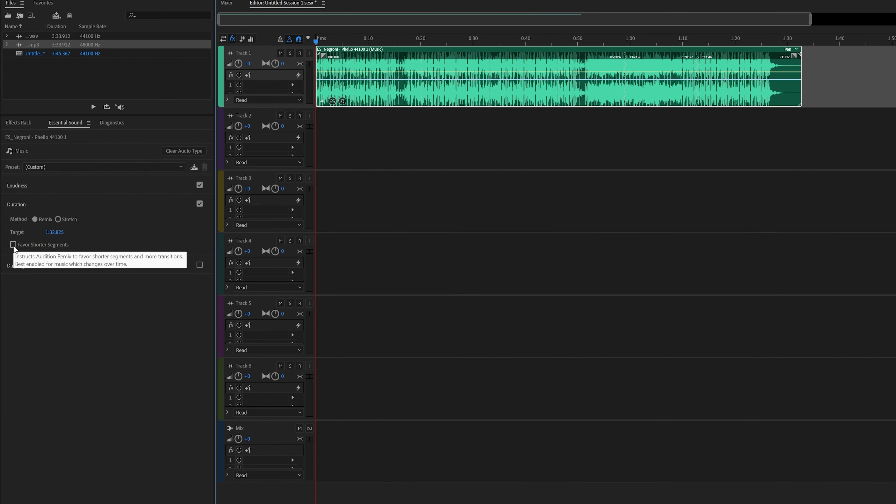
left_click(14, 246)
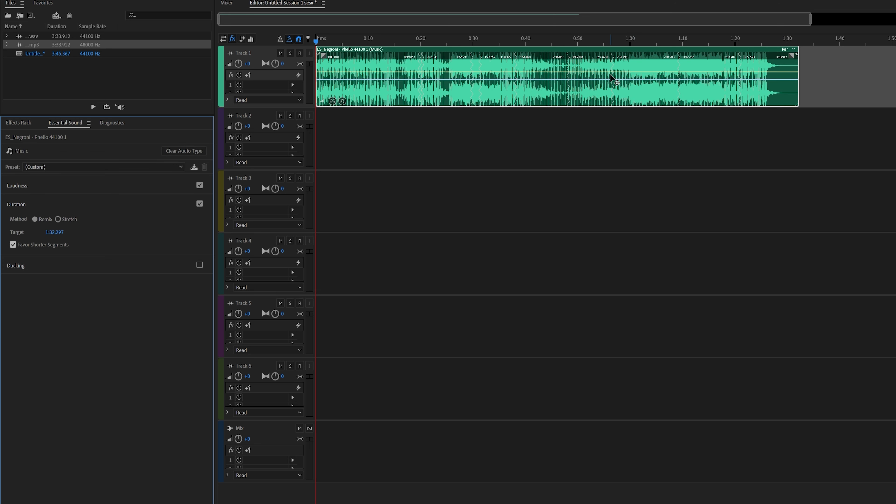
left_click(13, 245)
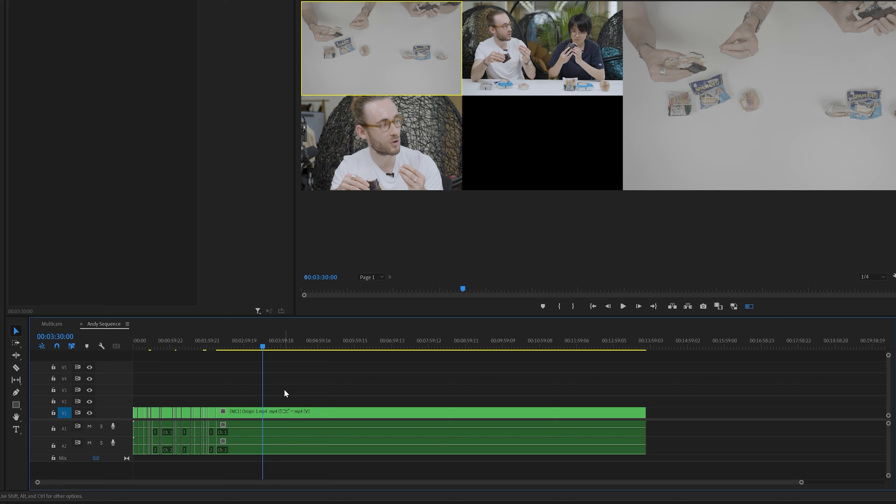
- Examine the cuts in Andy Sequence's timeline and compare them with the stacked camera tracks in the Multicam sequence
scroll(282, 390, "up", 3)
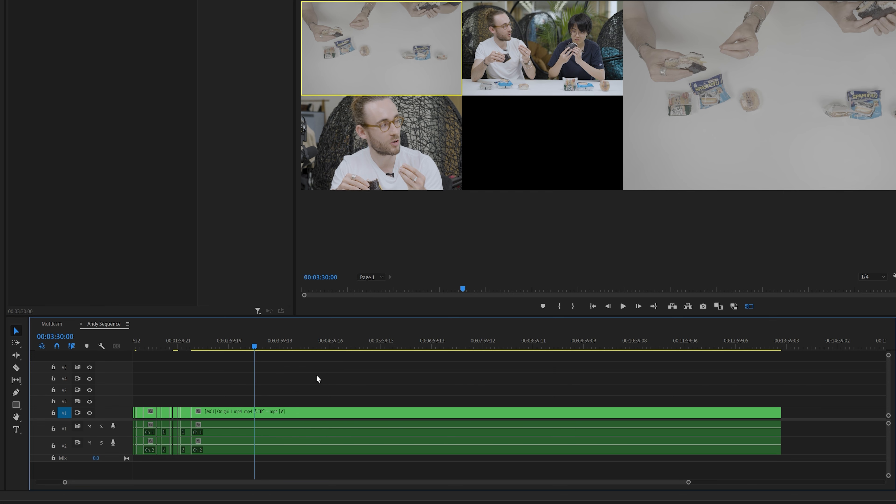
scroll(237, 410, "up", 3)
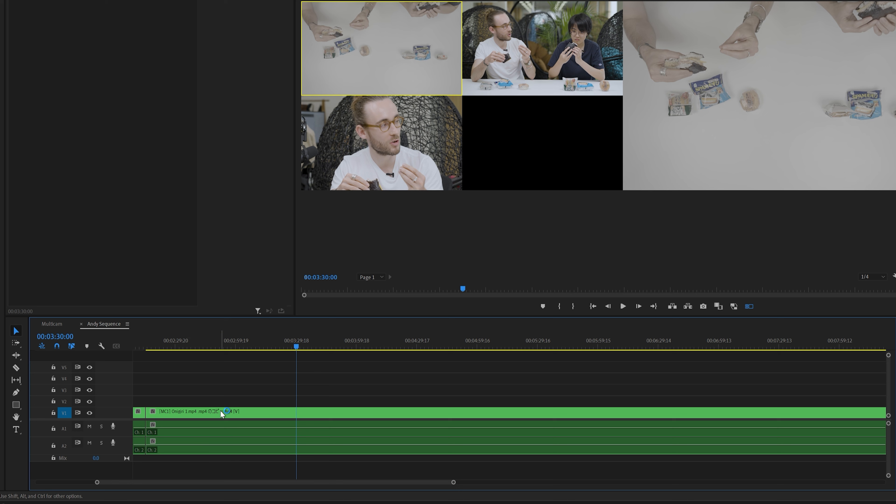
scroll(212, 411, "down", 2)
scroll(212, 412, "down", 2)
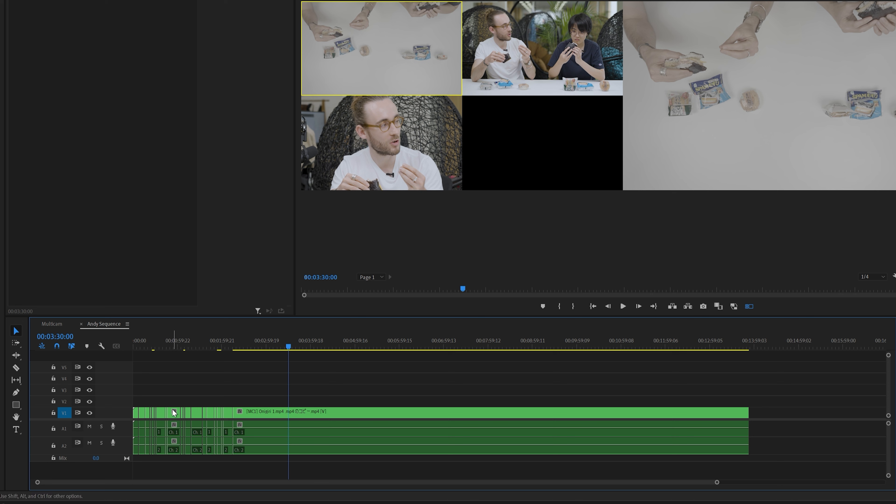
left_click(59, 322)
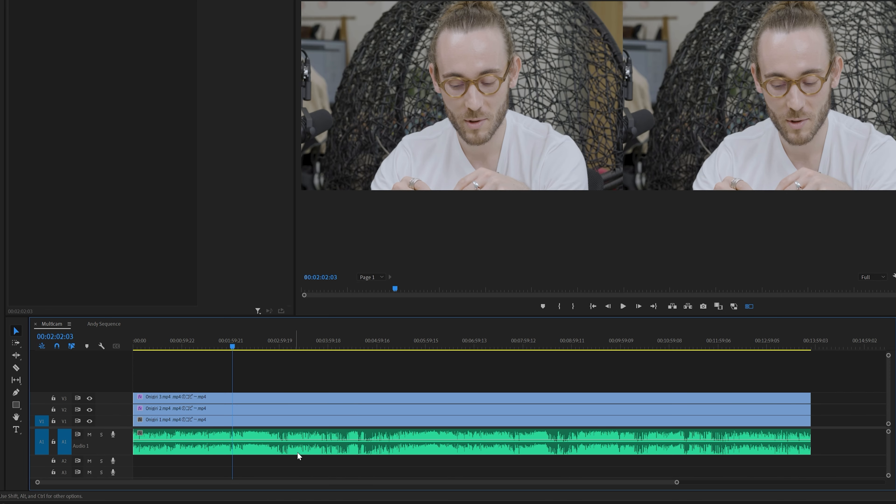
left_click(112, 325)
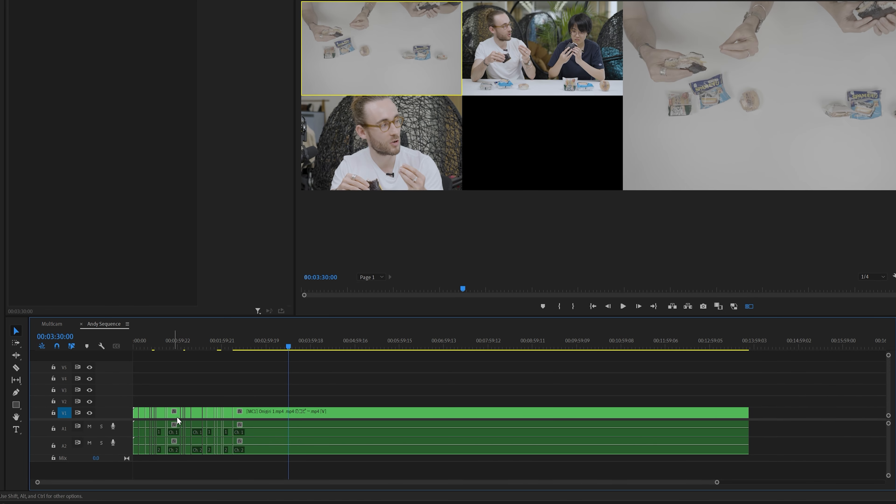
- Select the long multicam clip after the cuts in Andy Sequence and render the sequence's audio
scroll(261, 430, "up", 3)
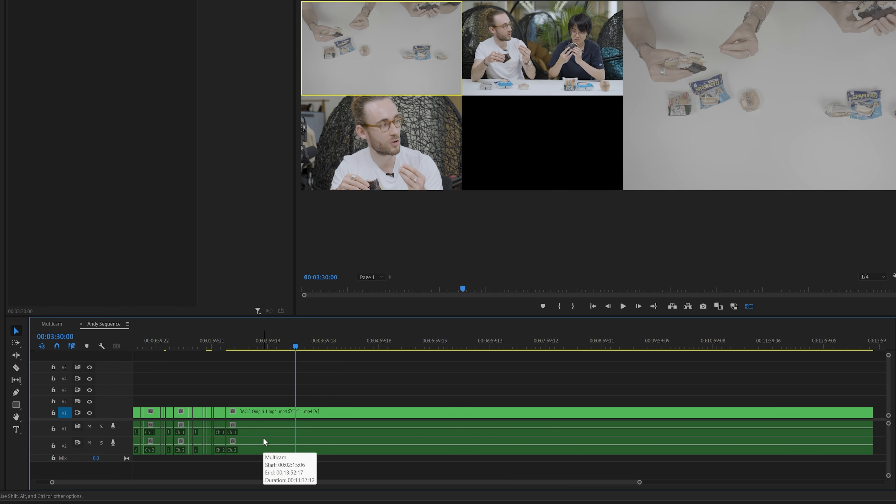
left_click(267, 412)
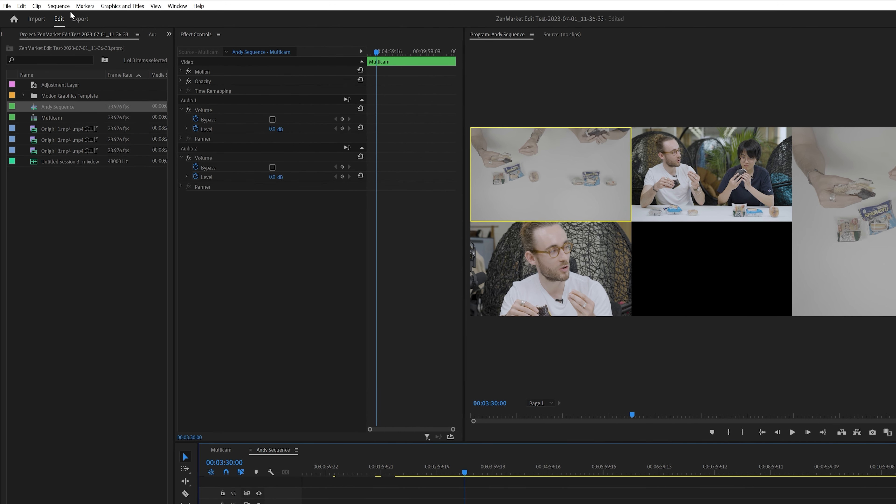
left_click(65, 7)
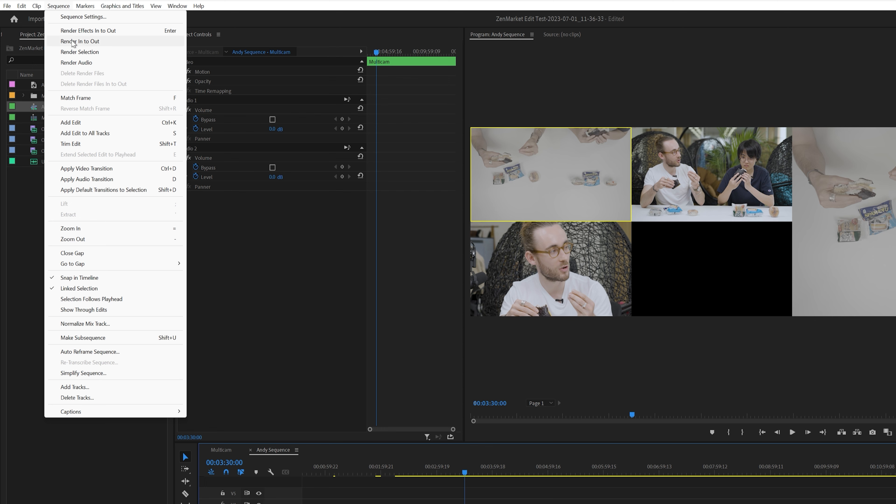
left_click(76, 62)
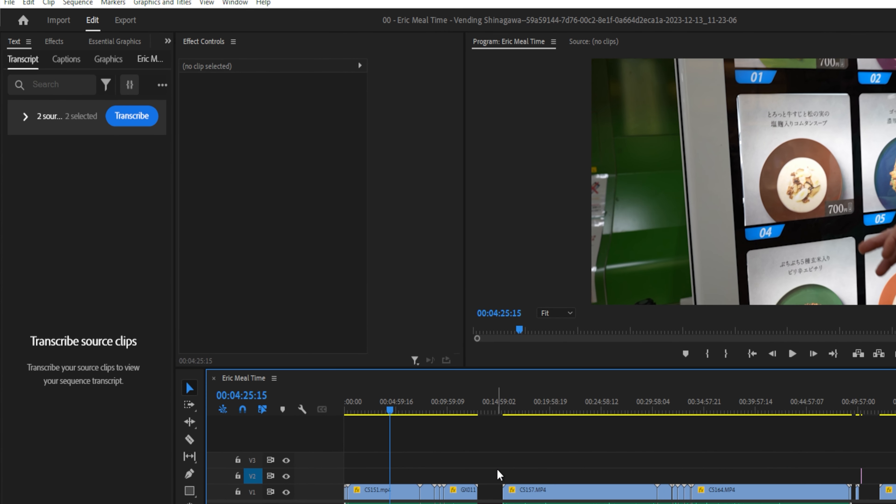
- Transcribe only Eric Meal Time_1.wav for the sequence, excluding the 13 Taco Bell Bong Sound Variations source clip
left_click(242, 4)
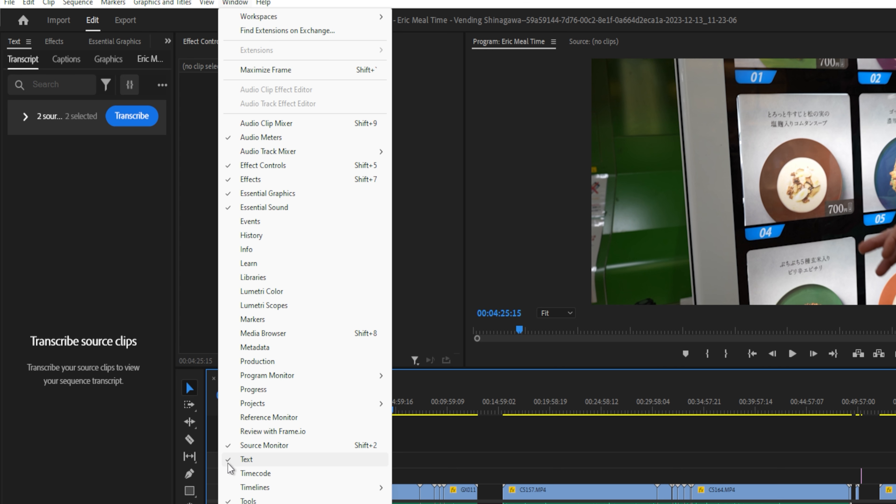
left_click(25, 94)
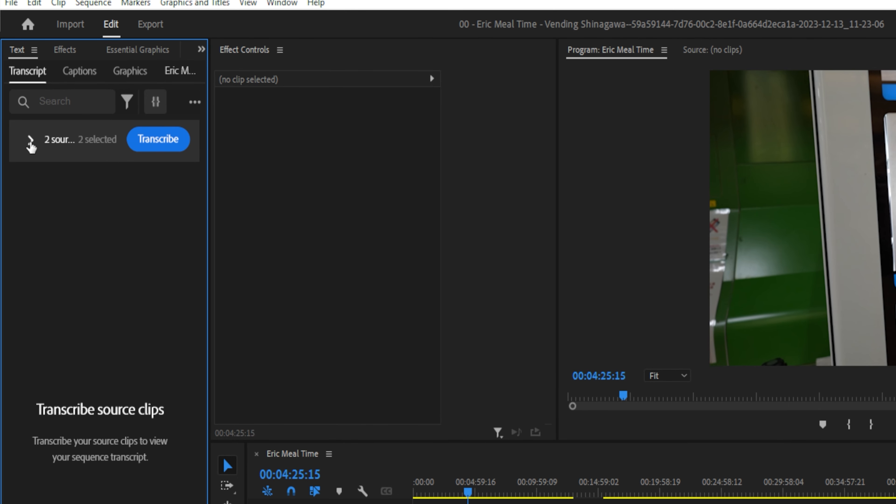
left_click(30, 140)
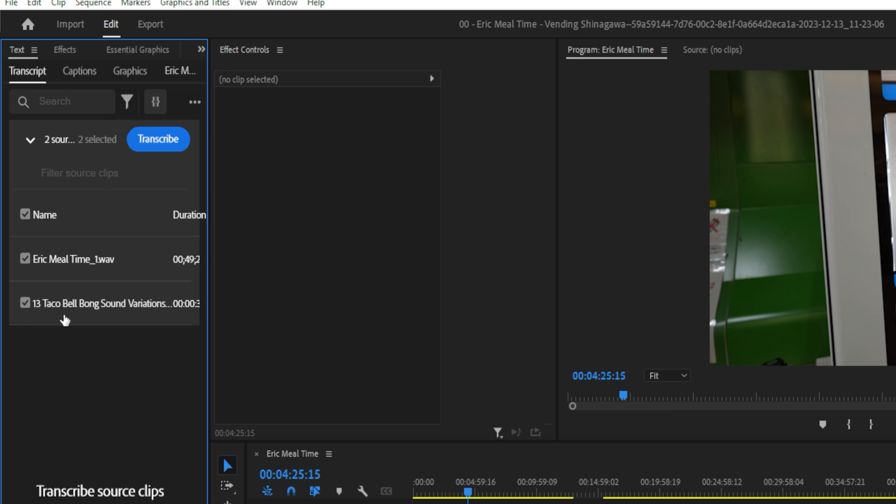
left_click(25, 303)
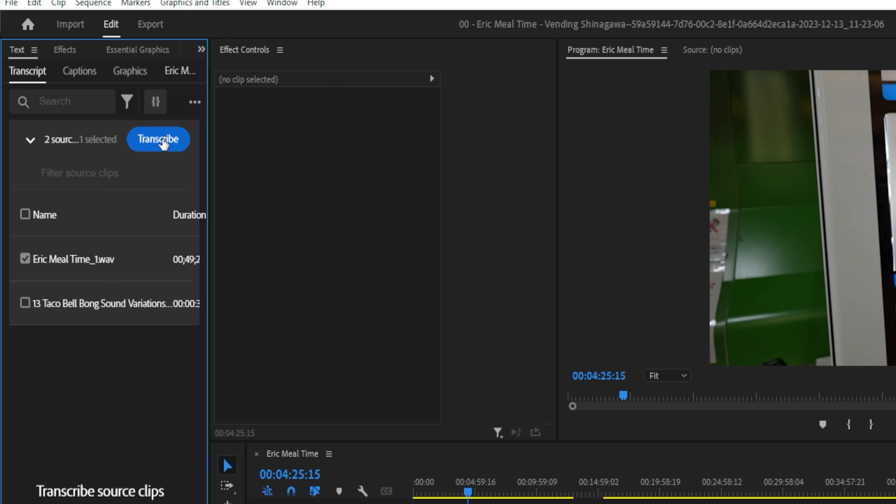
left_click(162, 141)
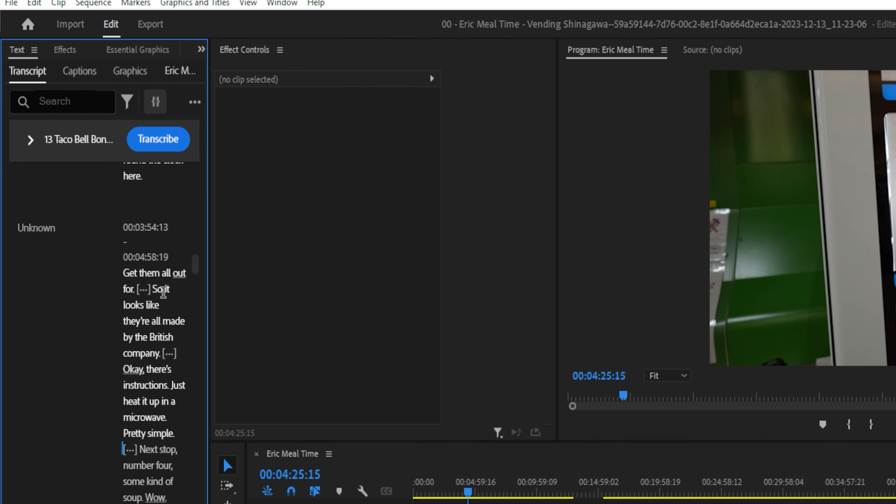
- Inspect the pause markers at the beginning of the transcript and open the transcript's filter options
left_click_drag(196, 273, 198, 174)
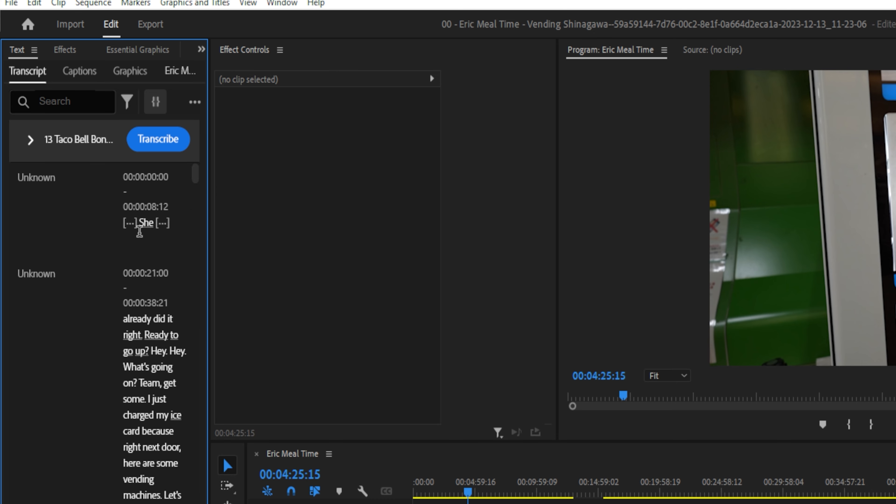
mouse_move(129, 223)
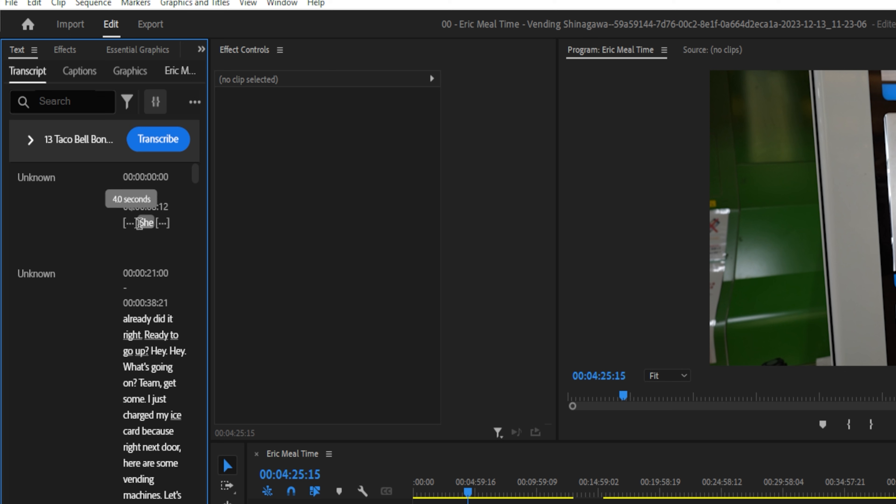
mouse_move(163, 223)
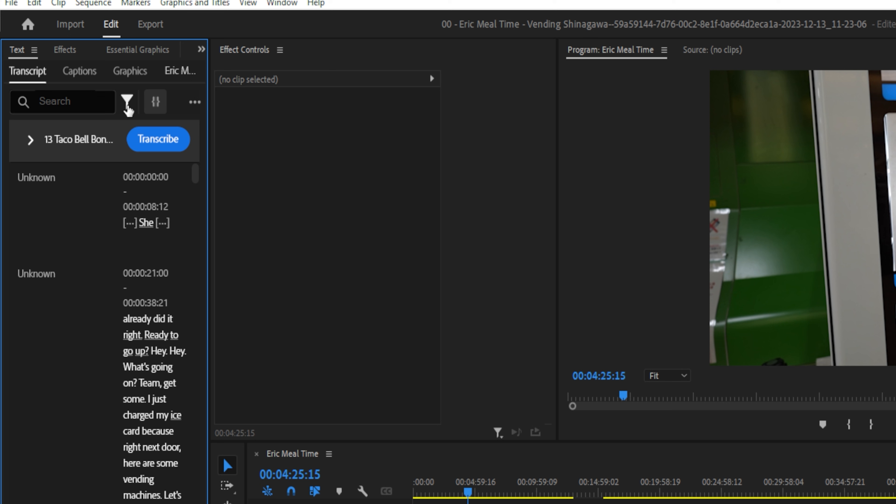
left_click(127, 102)
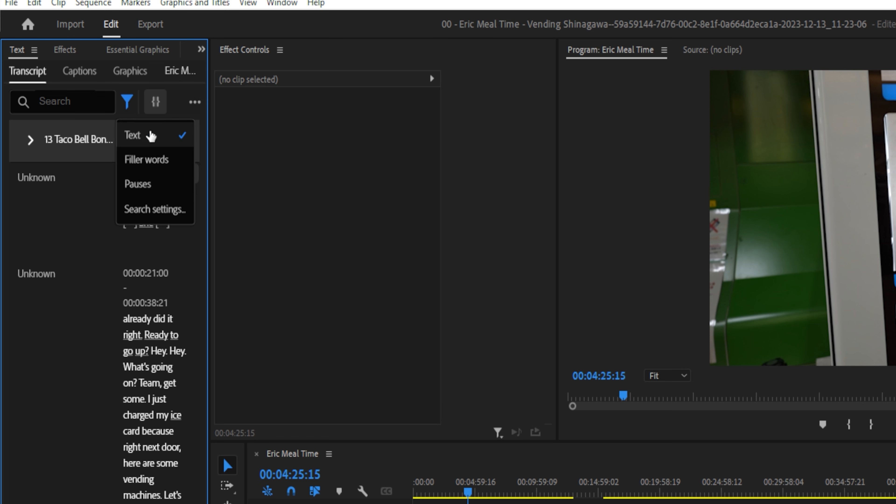